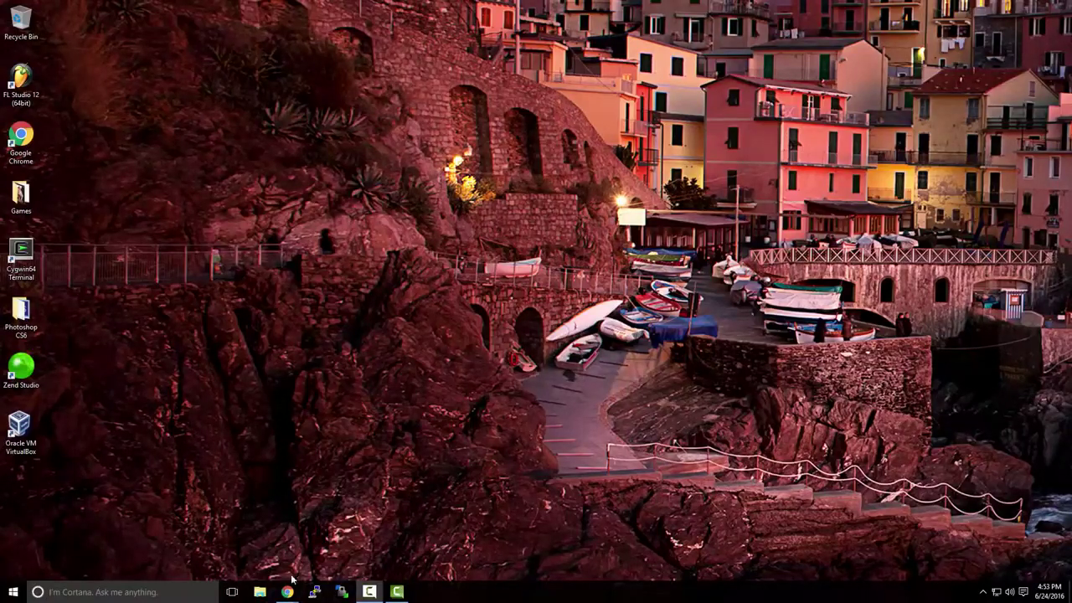
Bring up the VMware page in Chrome and open the Workstation Pro free trial page
mouse_move(289, 585)
left_click(340, 561)
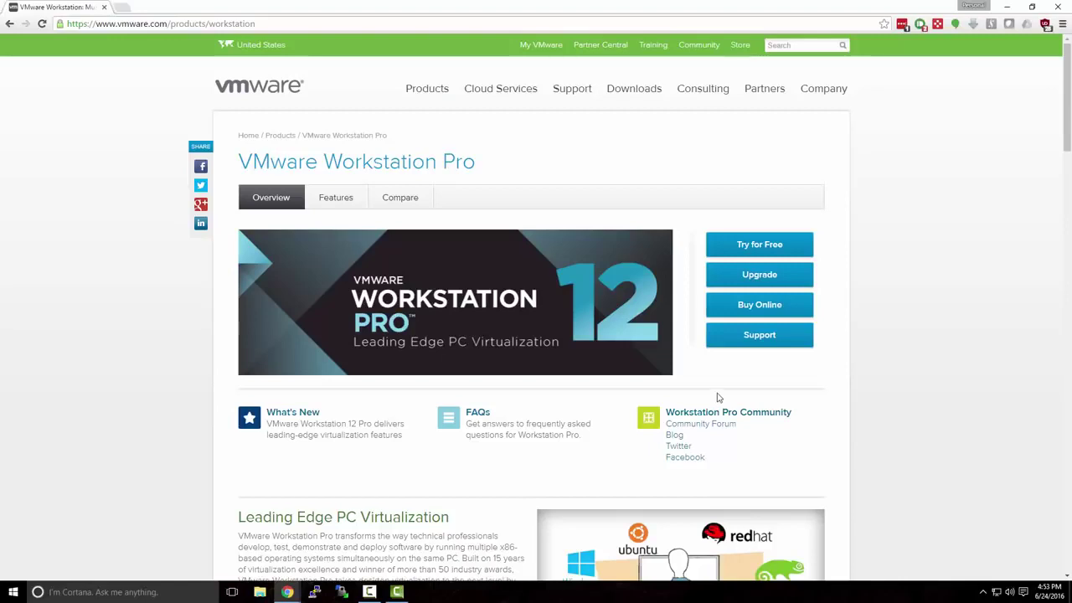
left_click(739, 243)
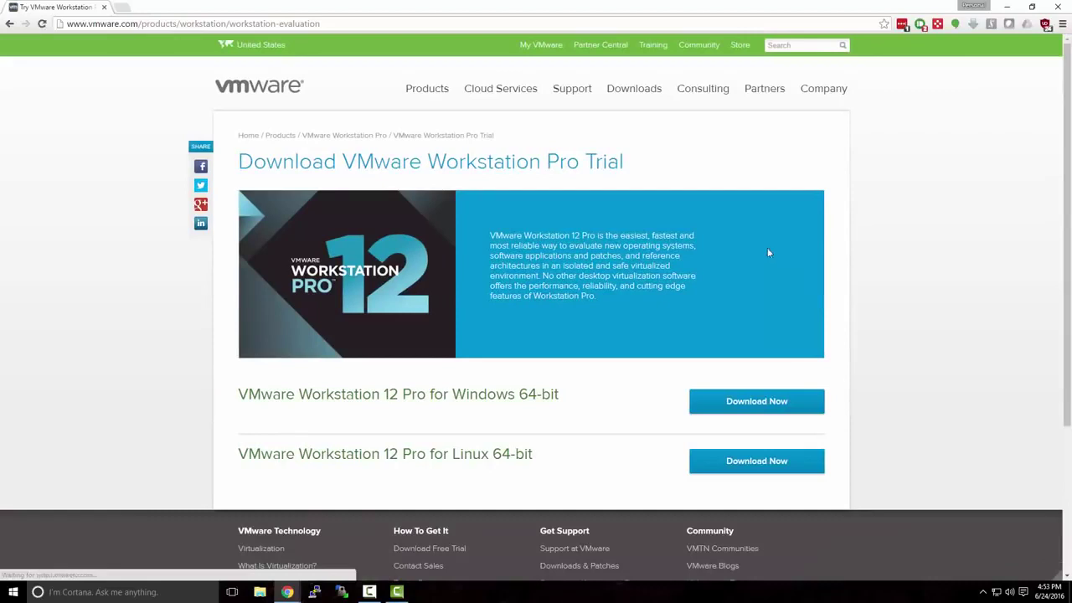
left_click(9, 24)
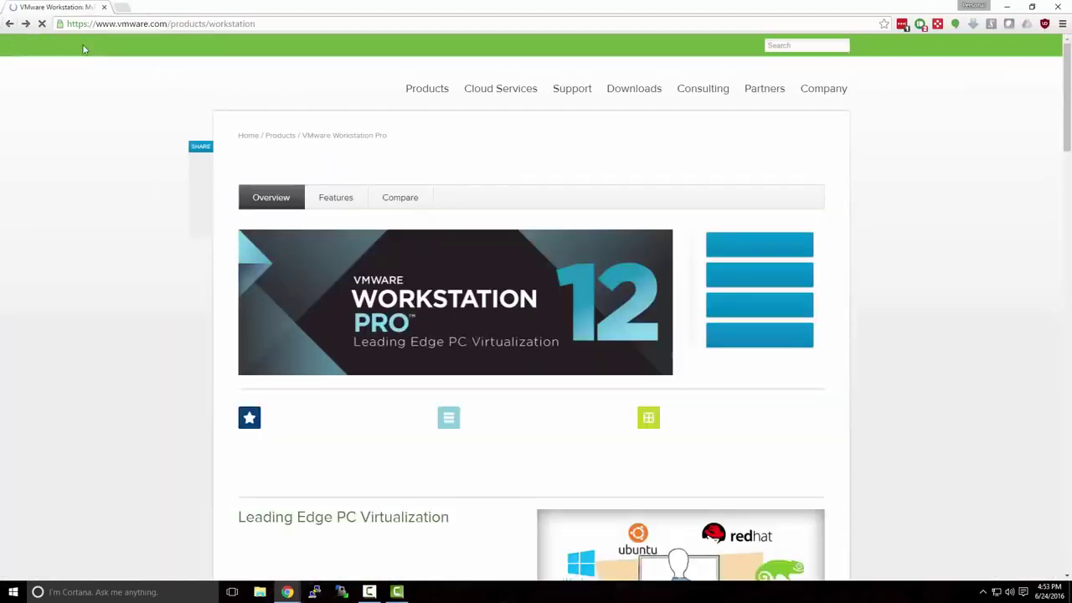
left_click(269, 25)
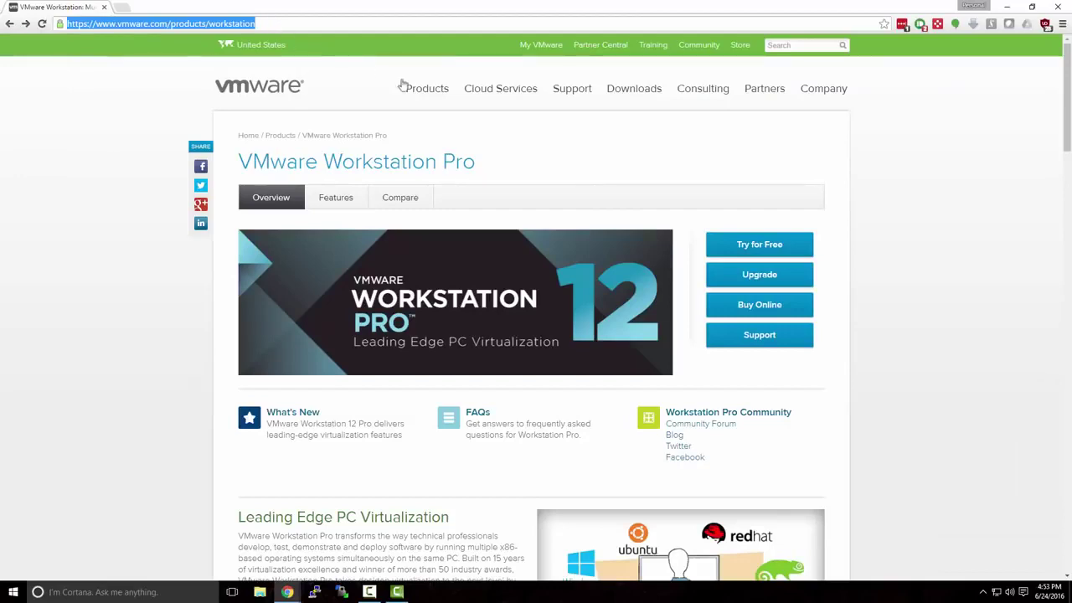
left_click(661, 201)
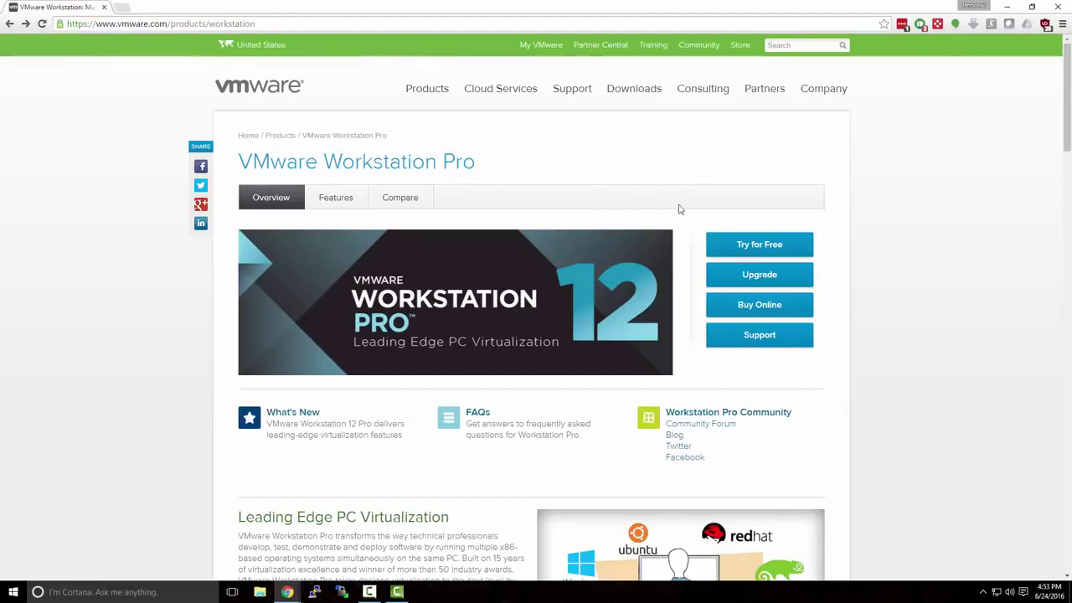
From the trial page, download the Windows 64-bit installer
left_click(742, 247)
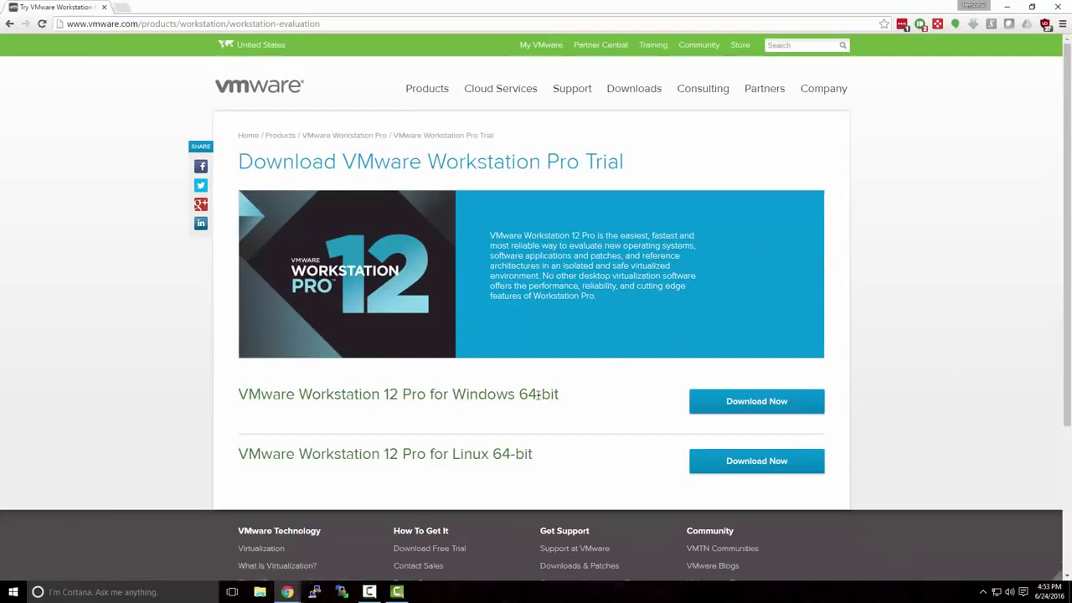
left_click_drag(453, 395, 575, 402)
left_click(581, 403)
left_click(723, 410)
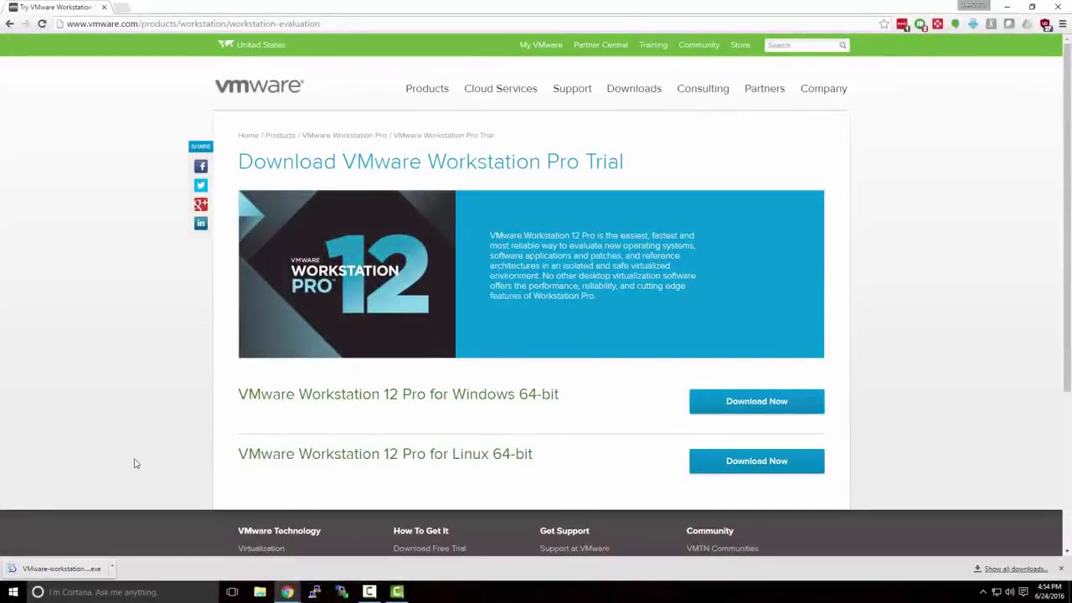
Run the downloaded installer, accept the EULA and install Workstation Pro with all default options
left_click(84, 570)
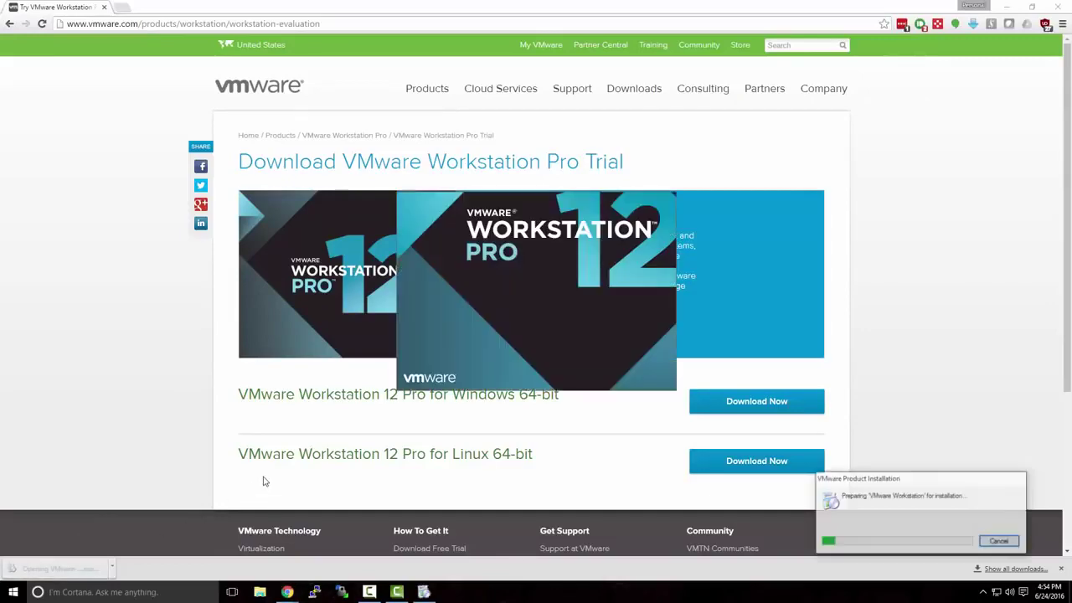
left_click(1008, 11)
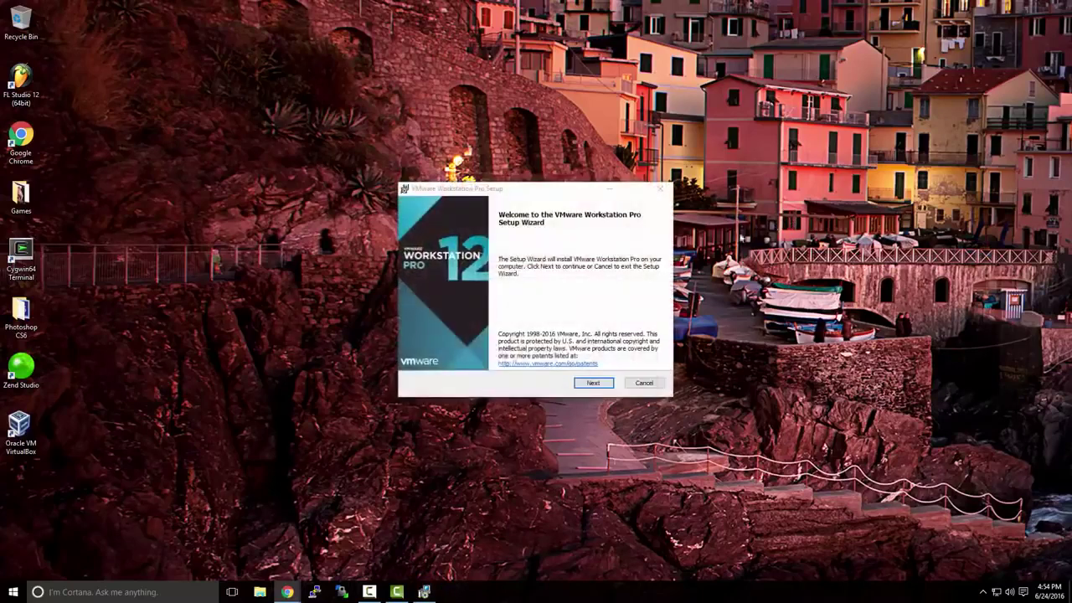
left_click(600, 385)
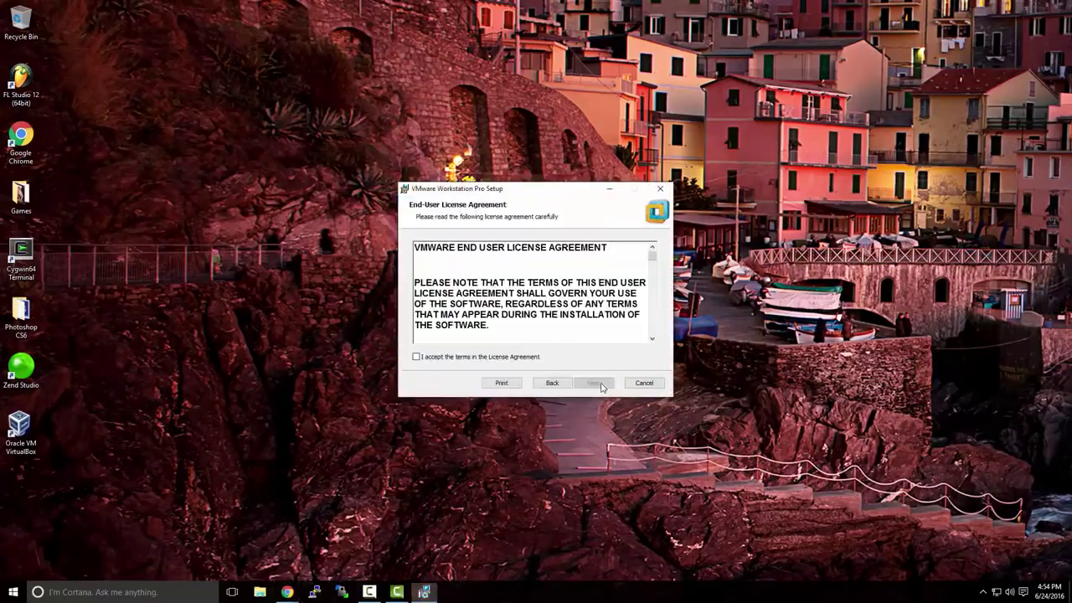
left_click(521, 358)
left_click(591, 383)
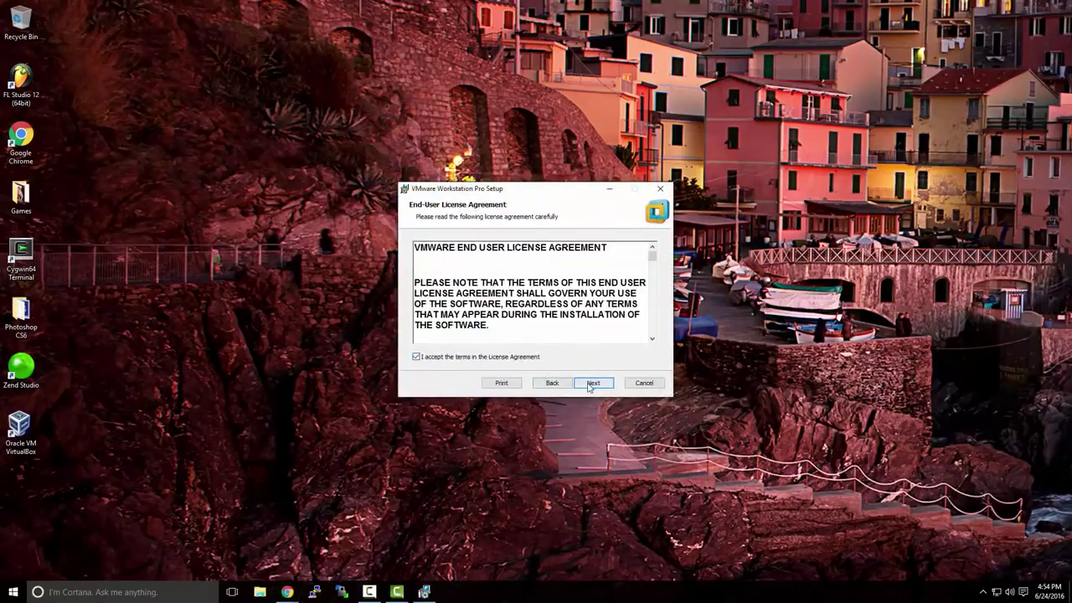
left_click(591, 384)
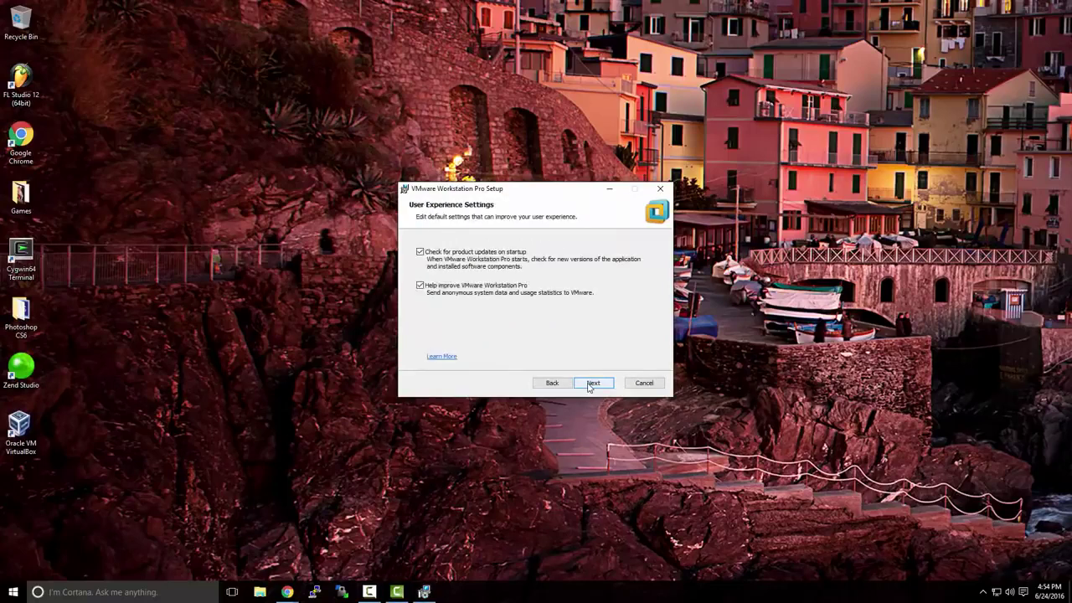
left_click(589, 387)
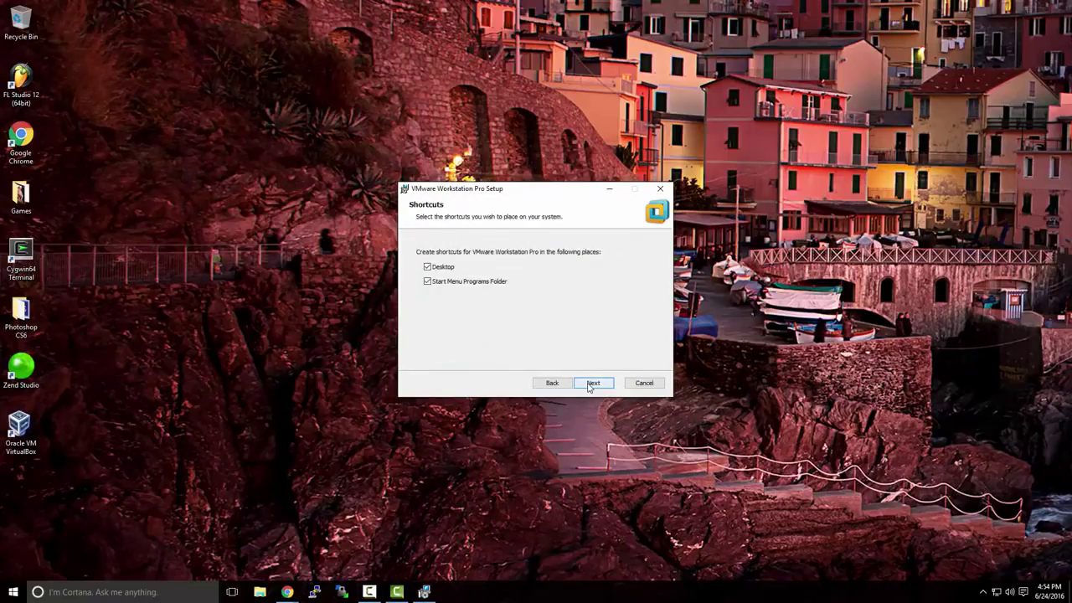
left_click(590, 387)
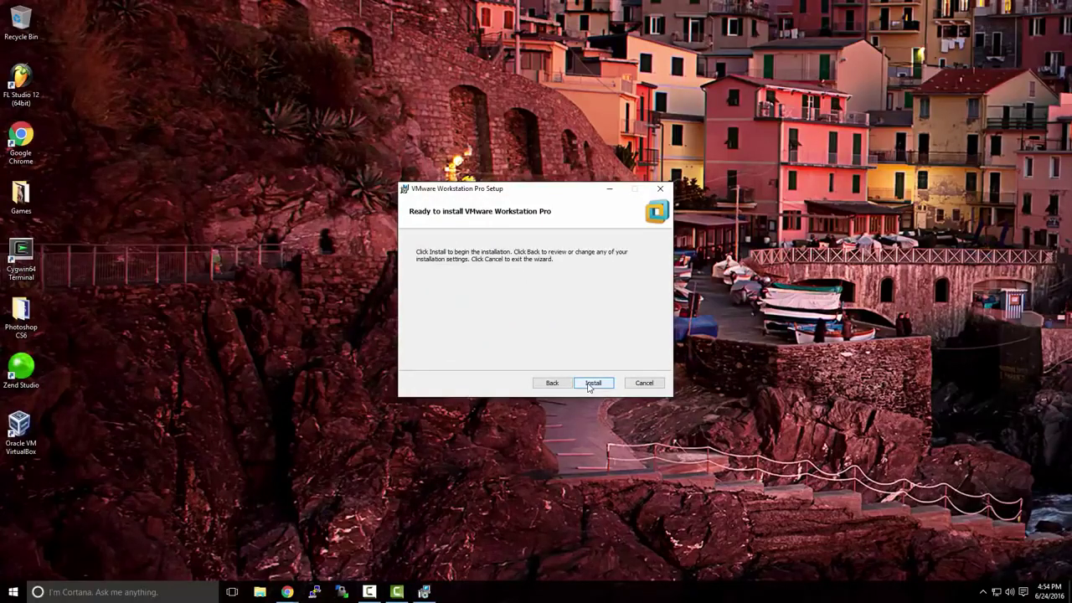
left_click(590, 384)
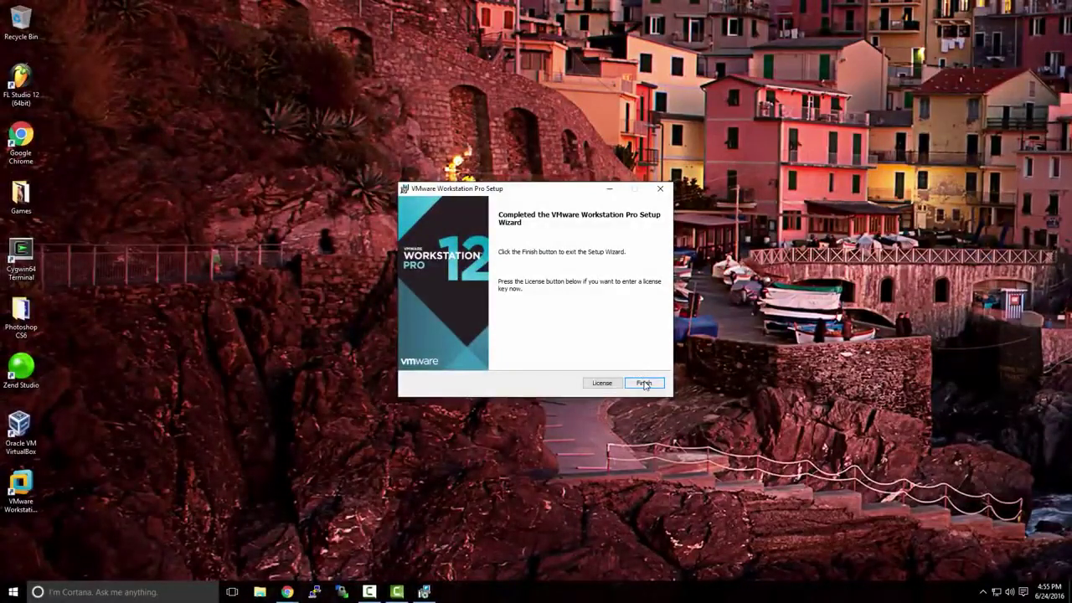
left_click(643, 383)
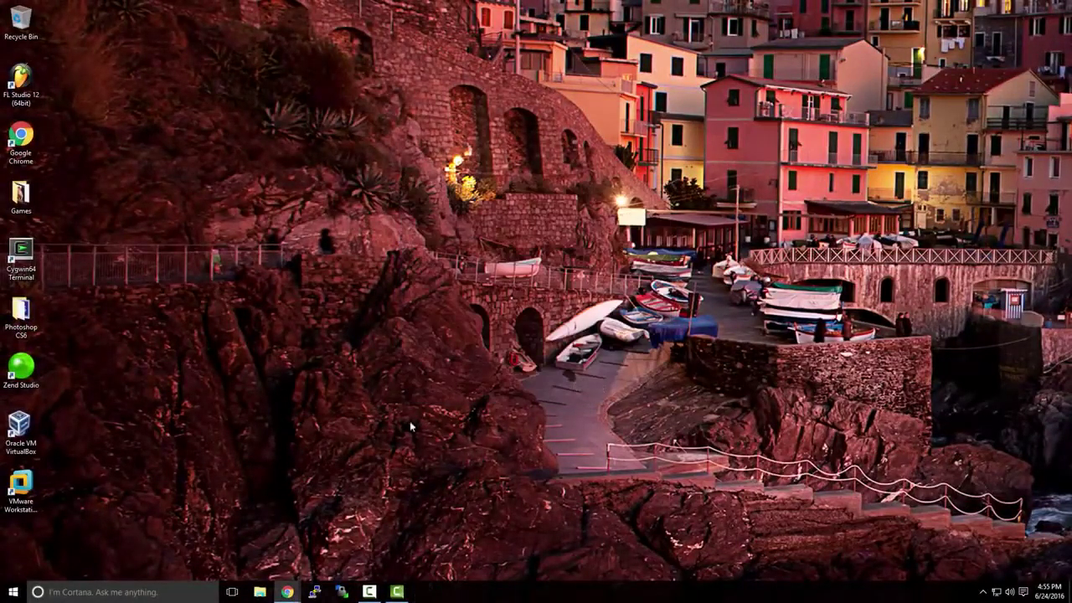
Launch VMware Workstation from its desktop icon, then bring Chrome's TechNet Evaluation Center window forward
double_click(32, 477)
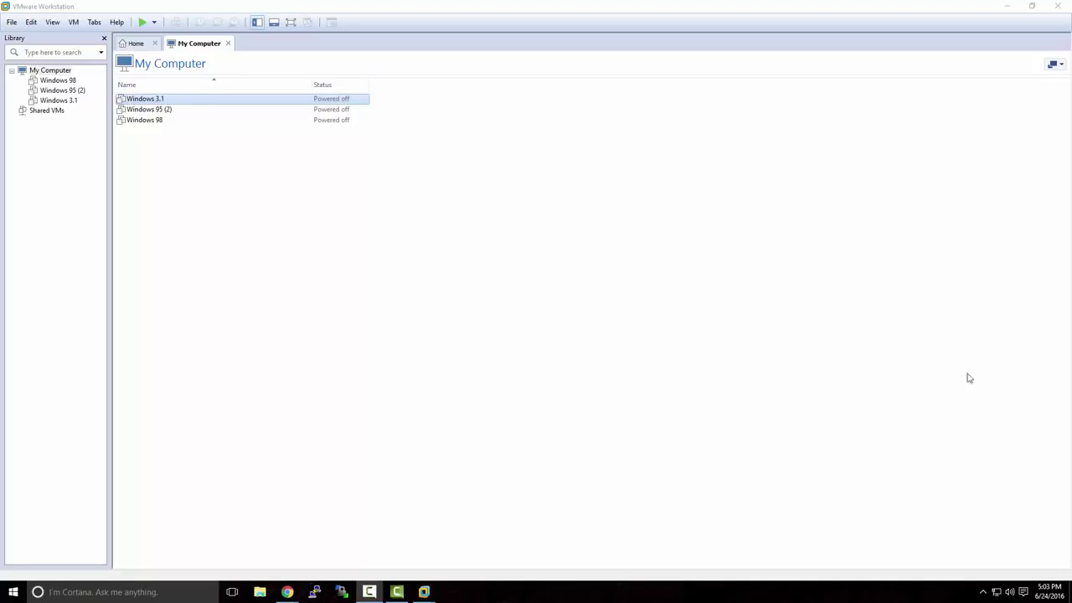
mouse_move(287, 592)
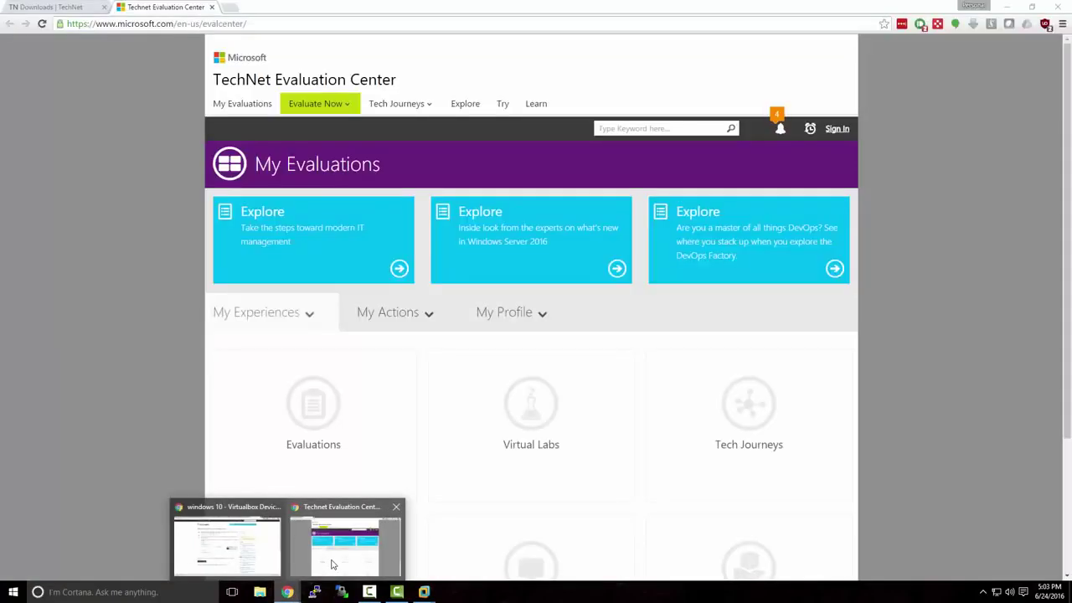
left_click(331, 565)
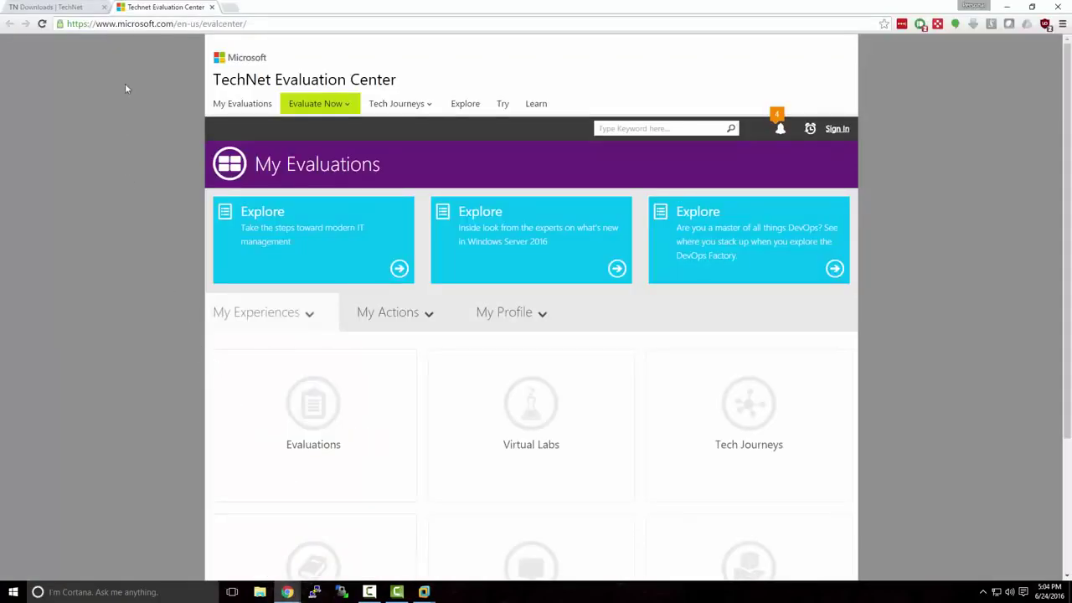
Open the Windows Server 2012 R2 evaluation page from the Evaluate Now menu
left_click_drag(119, 22, 268, 28)
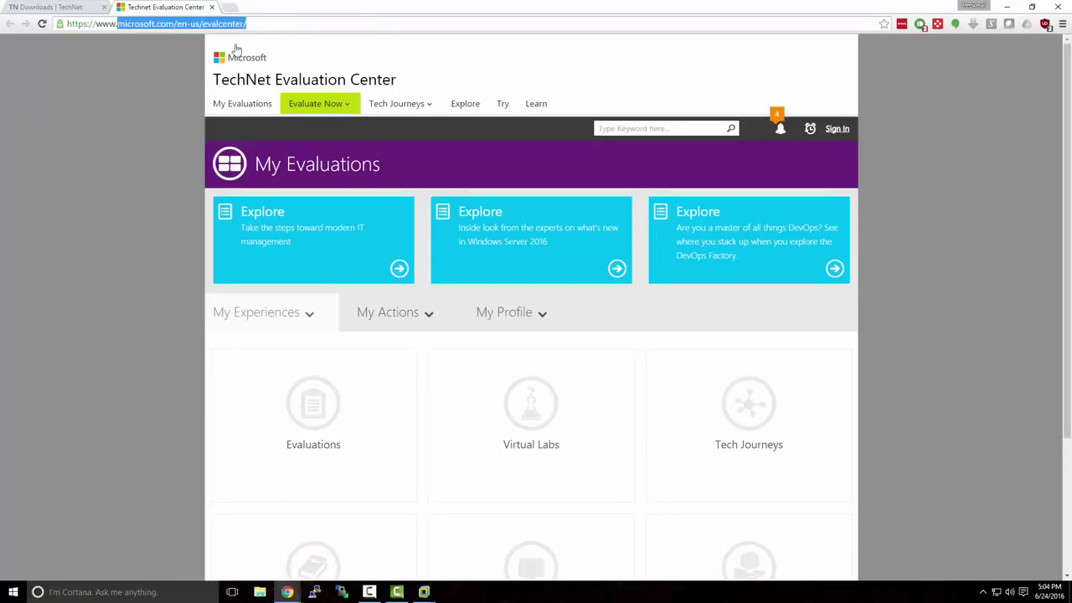
left_click(191, 79)
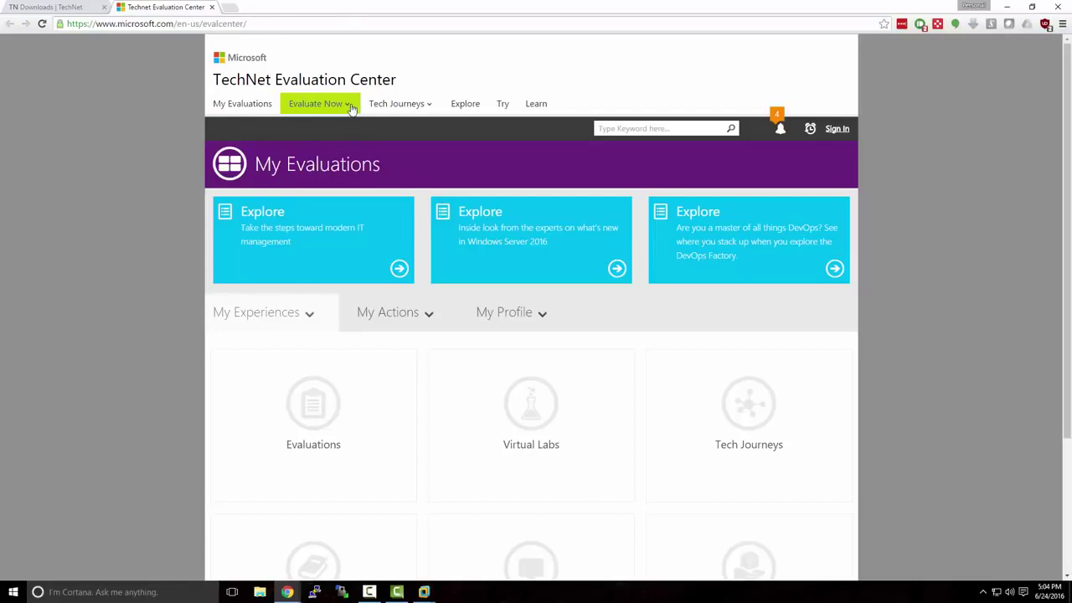
mouse_move(352, 109)
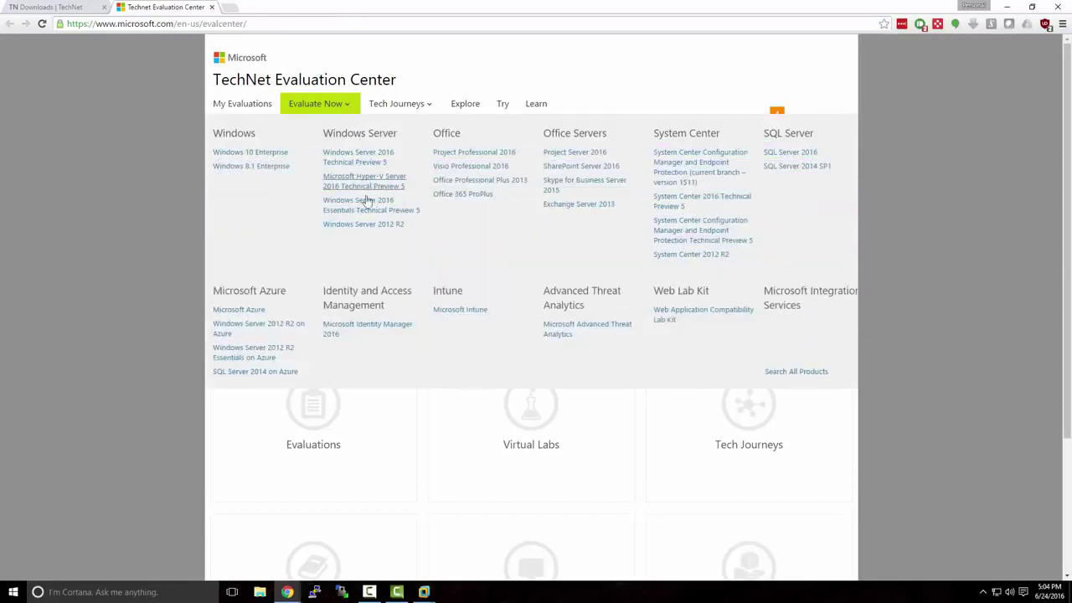
left_click(368, 227)
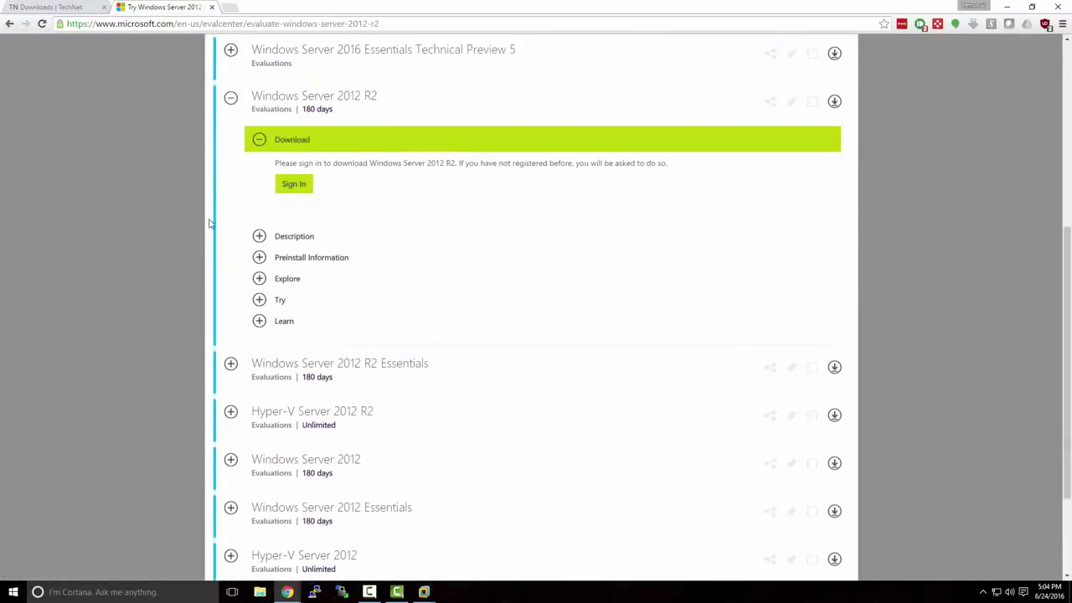
scroll(210, 226, "up", 1)
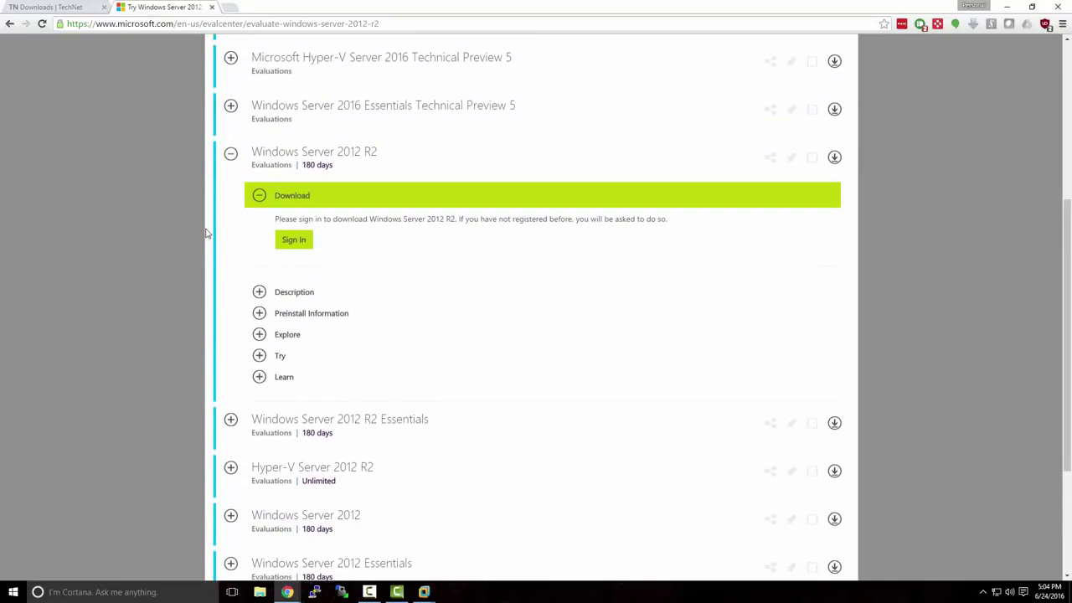
Sign in with the account password to reach the download options
left_click(292, 243)
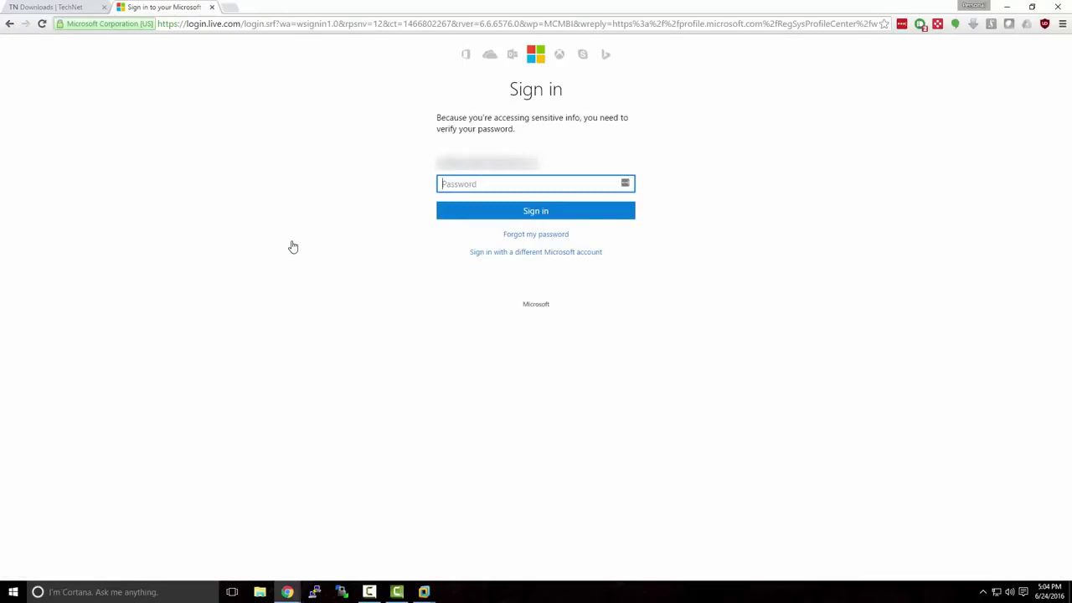
type("••••••••••••")
key("Return")
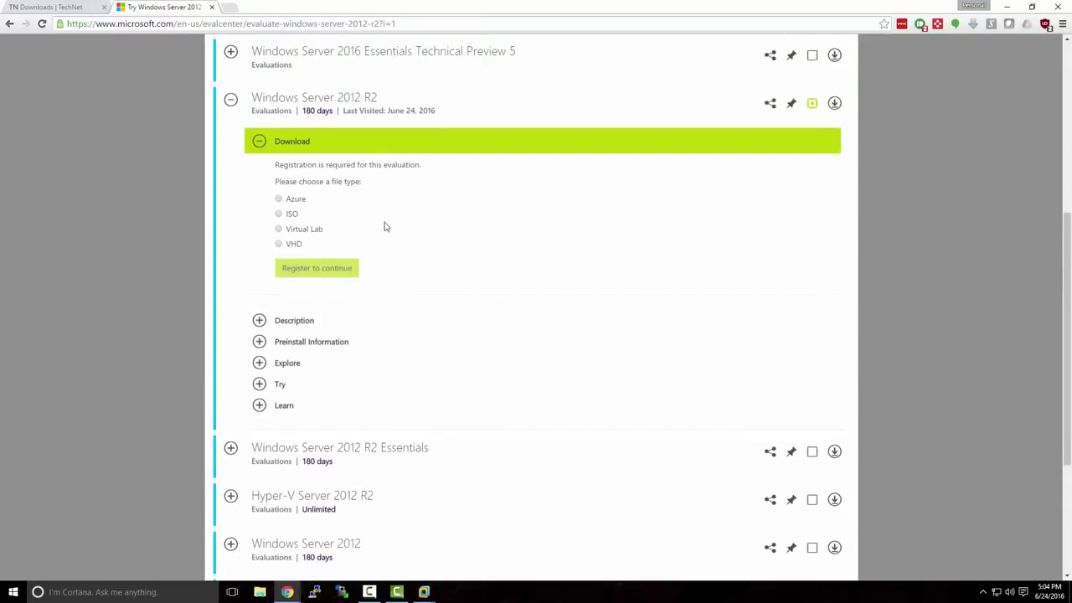
Choose the ISO download, set the primary role to Other, and submit the registration form
left_click(279, 214)
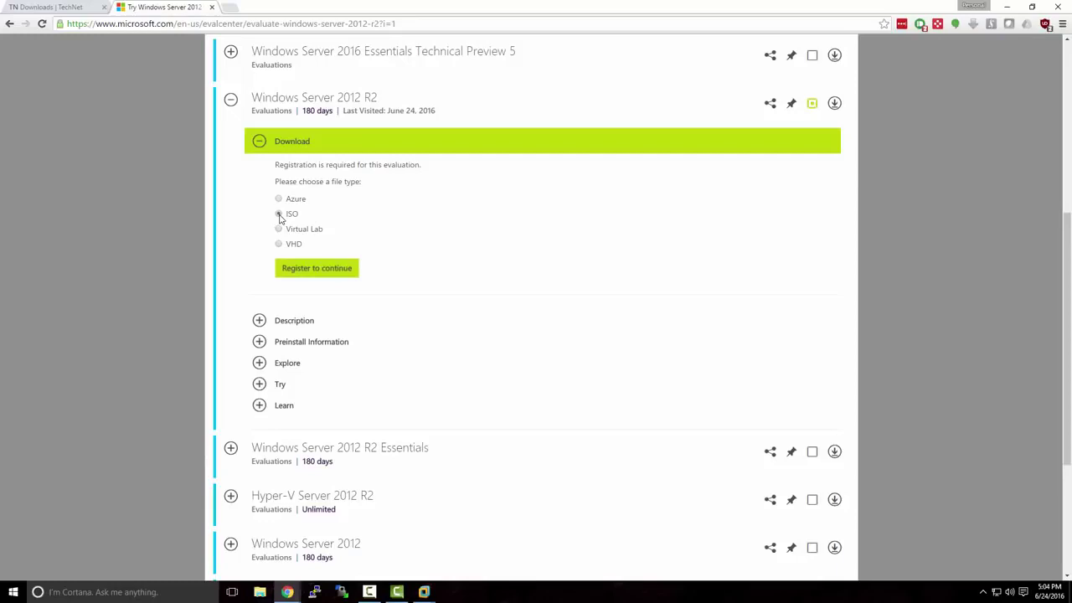
left_click(304, 269)
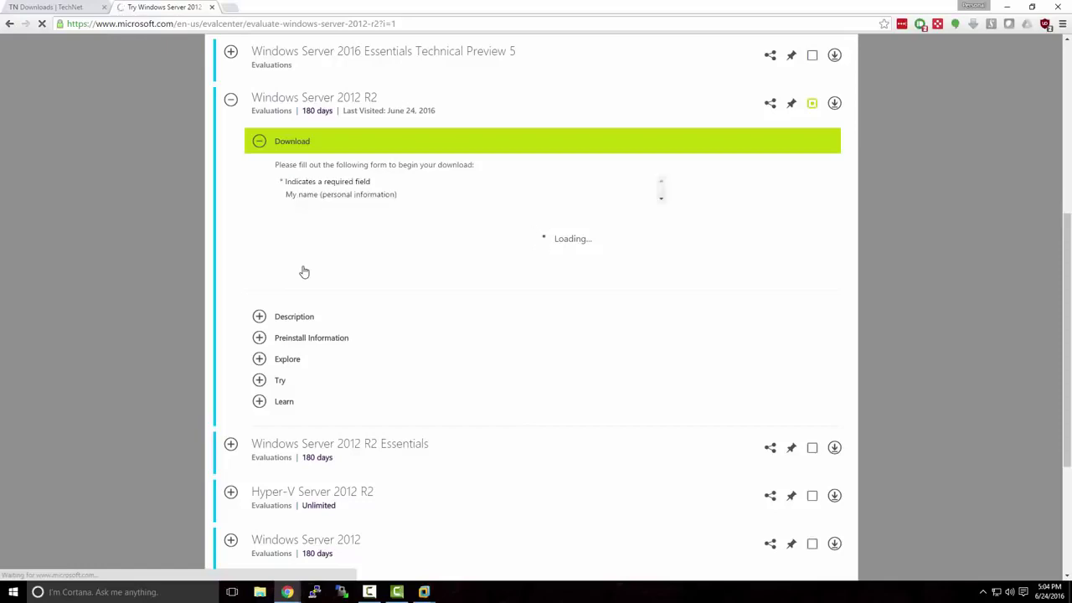
scroll(304, 272, "down", 1)
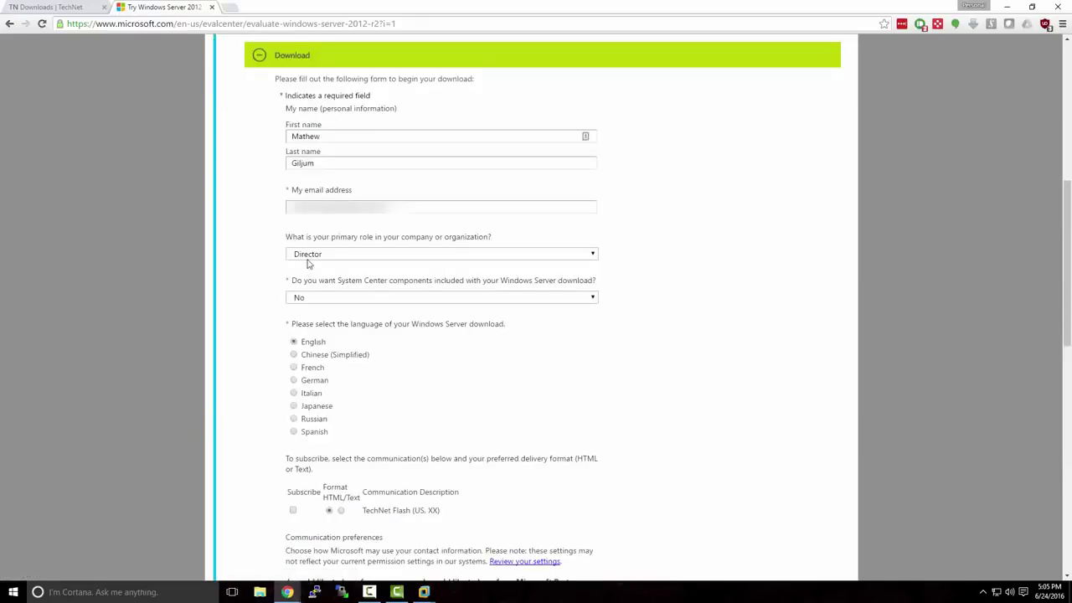
left_click(307, 256)
scroll(369, 319, "down", 10)
scroll(369, 319, "down", 10)
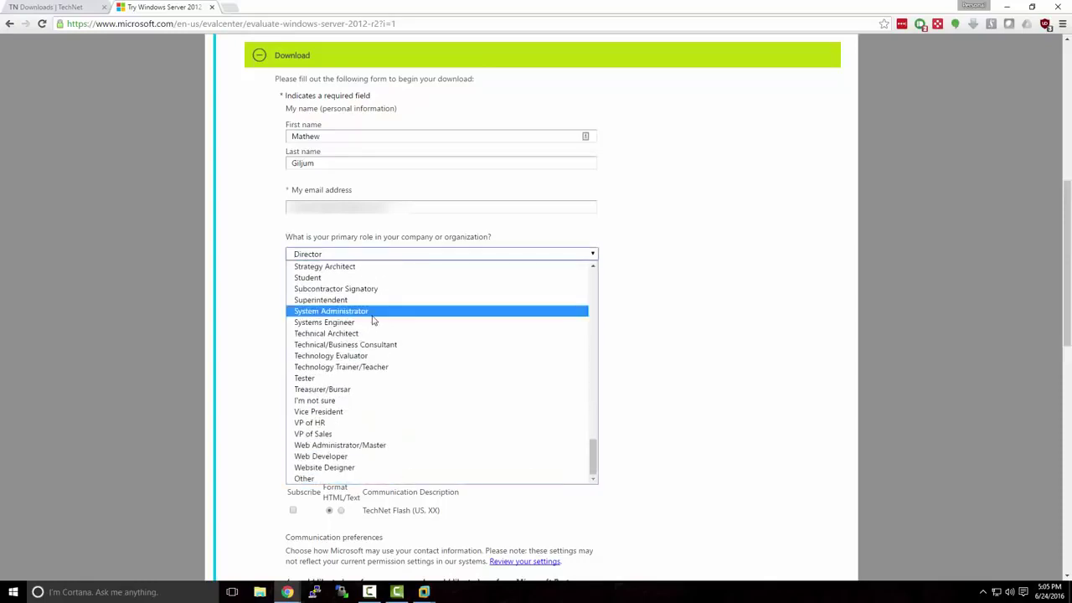
left_click(414, 479)
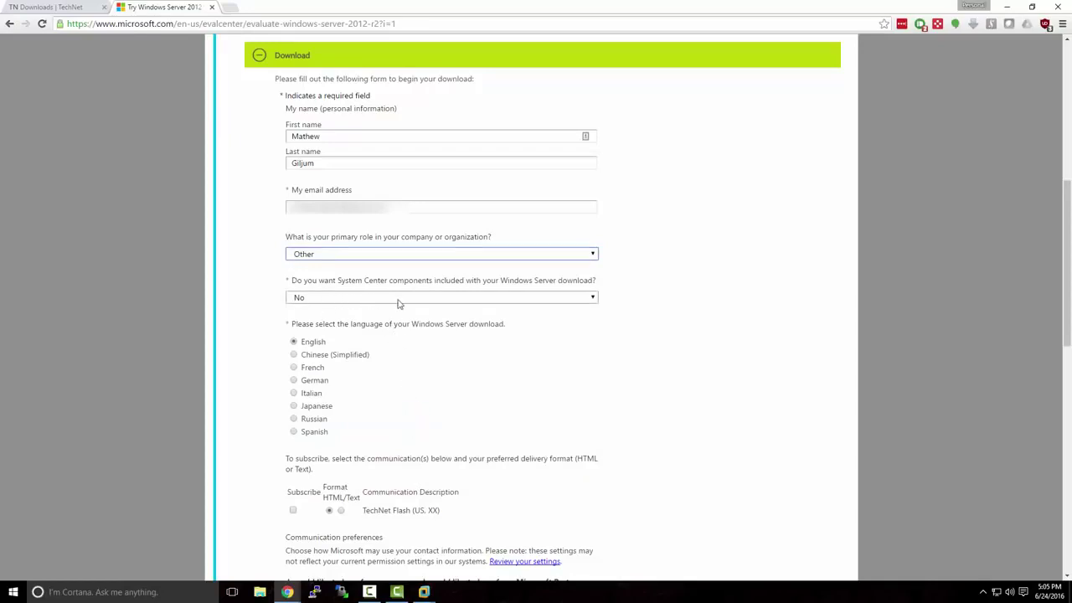
scroll(464, 349, "down", 3)
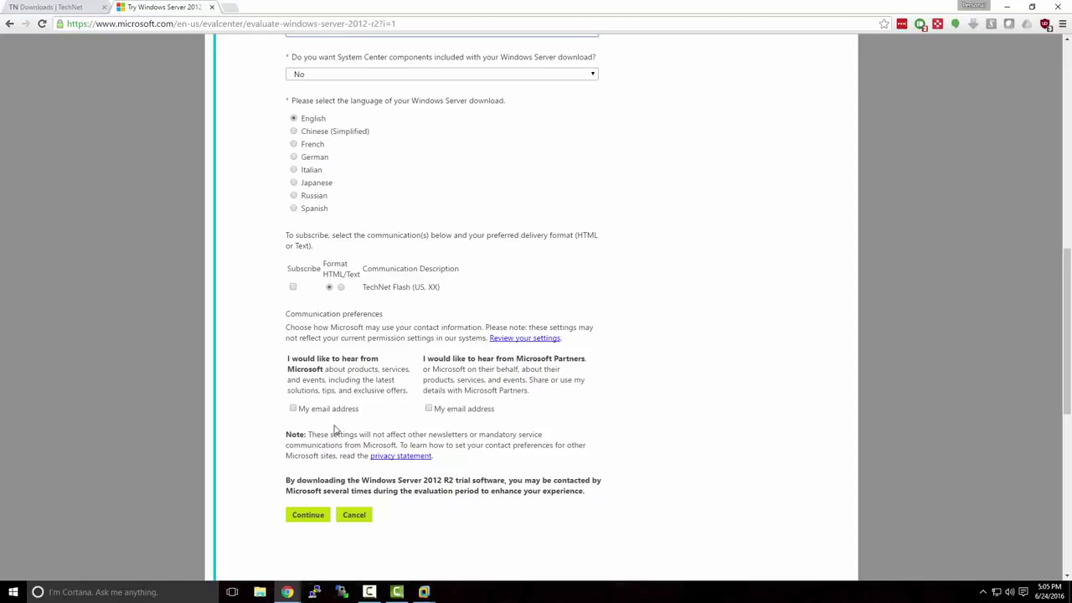
left_click(320, 518)
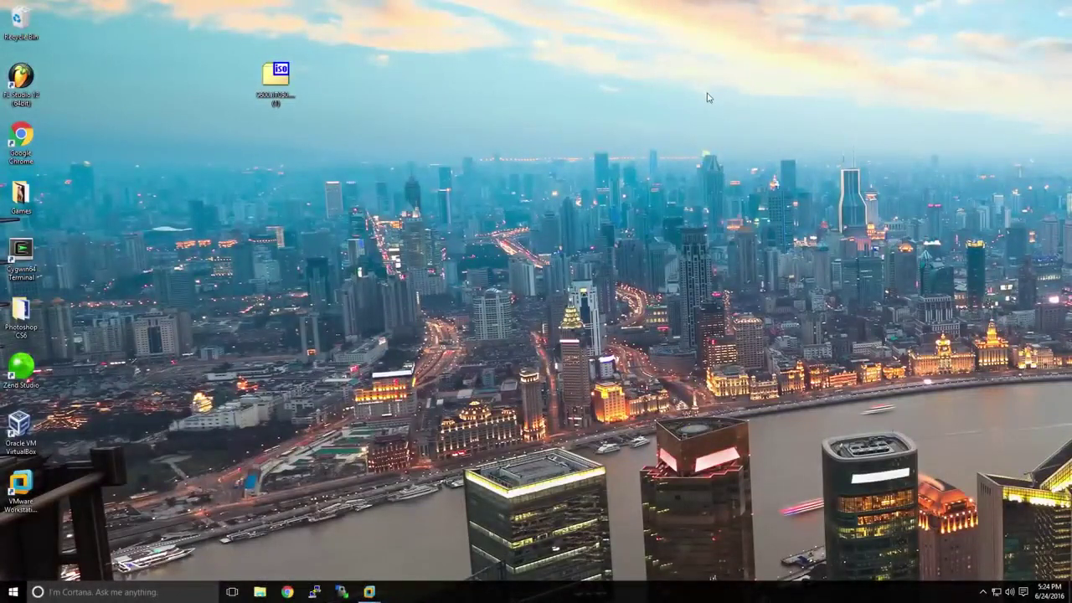
Select the downloaded Windows Server 2012 R2 ISO file on the desktop
left_click(284, 82)
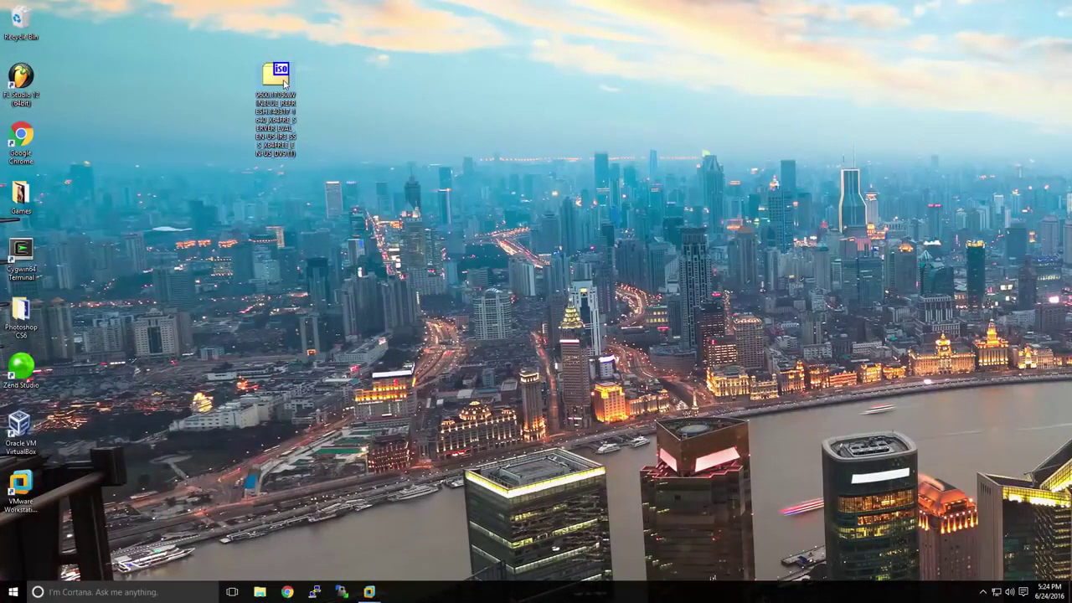
left_click(369, 592)
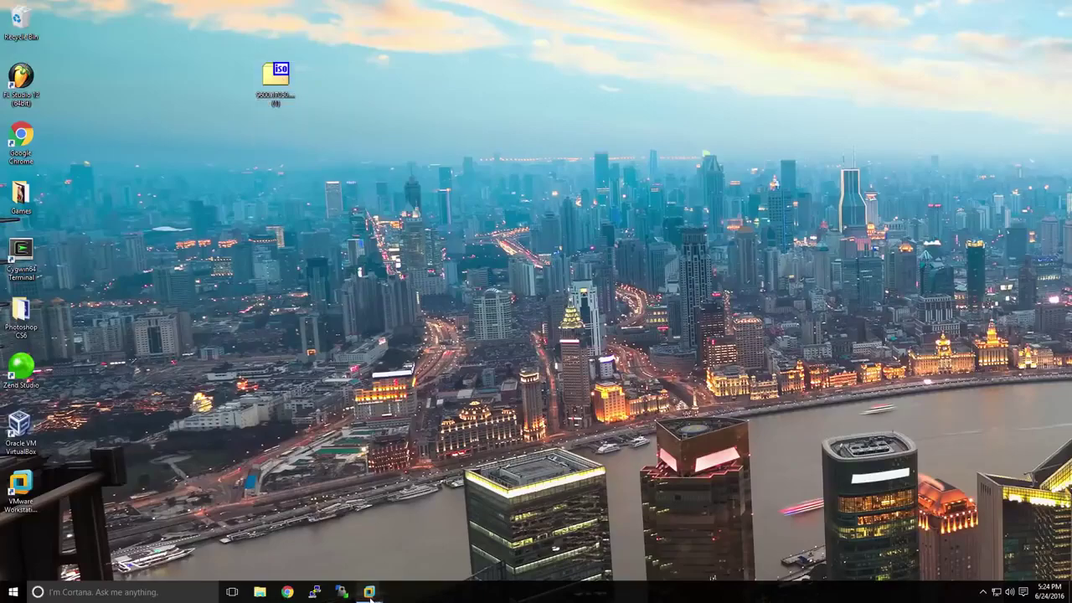
Start a Typical new VM using the Windows Server 2012 R2 ISO from the Desktop
left_click(334, 548)
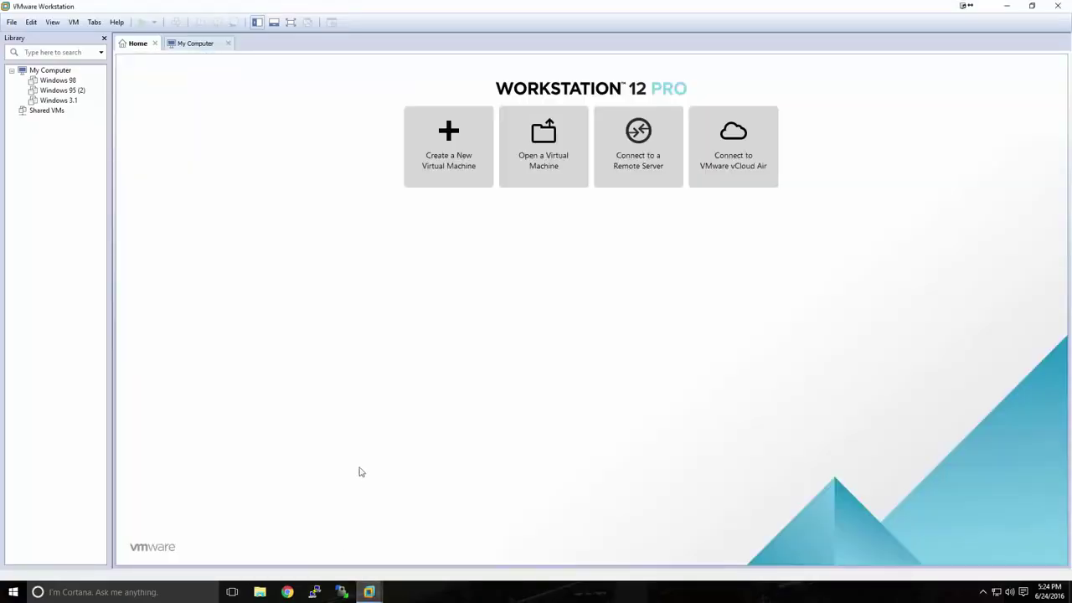
left_click(446, 174)
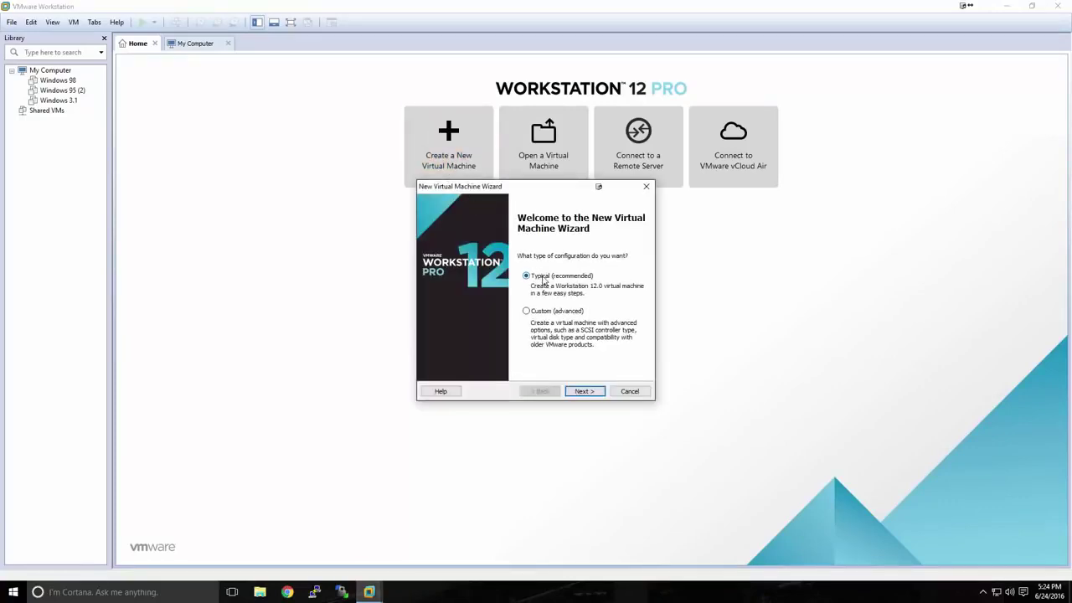
left_click(578, 391)
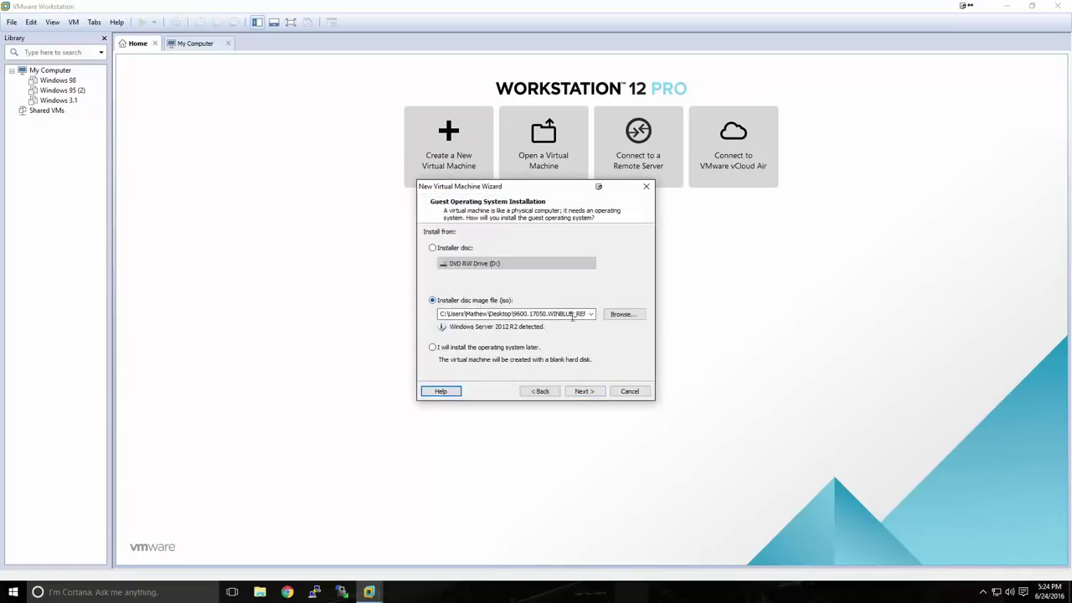
left_click(612, 318)
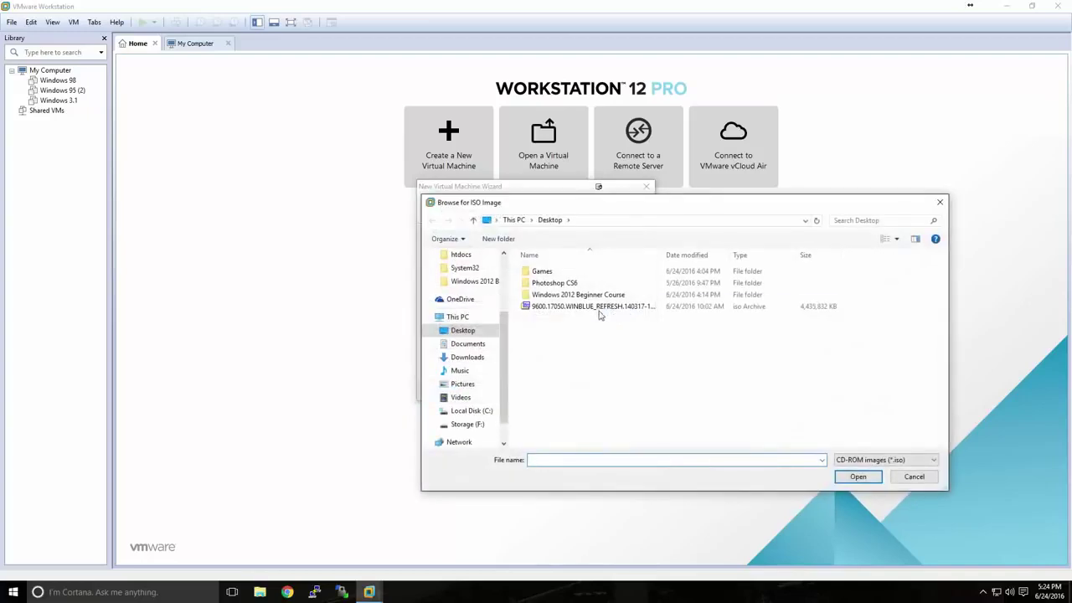
left_click(596, 307)
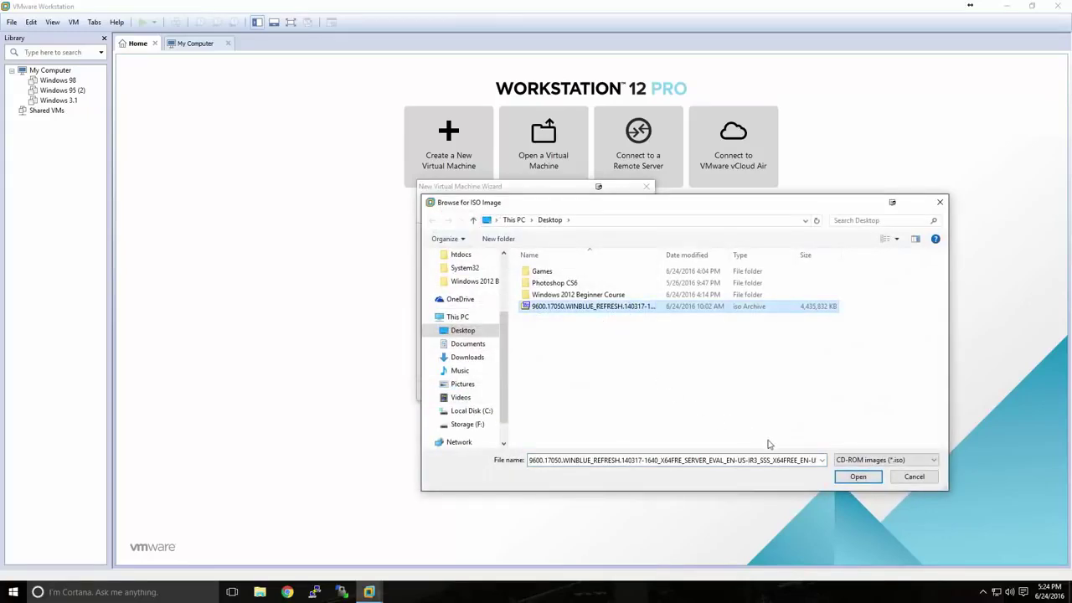
left_click(856, 477)
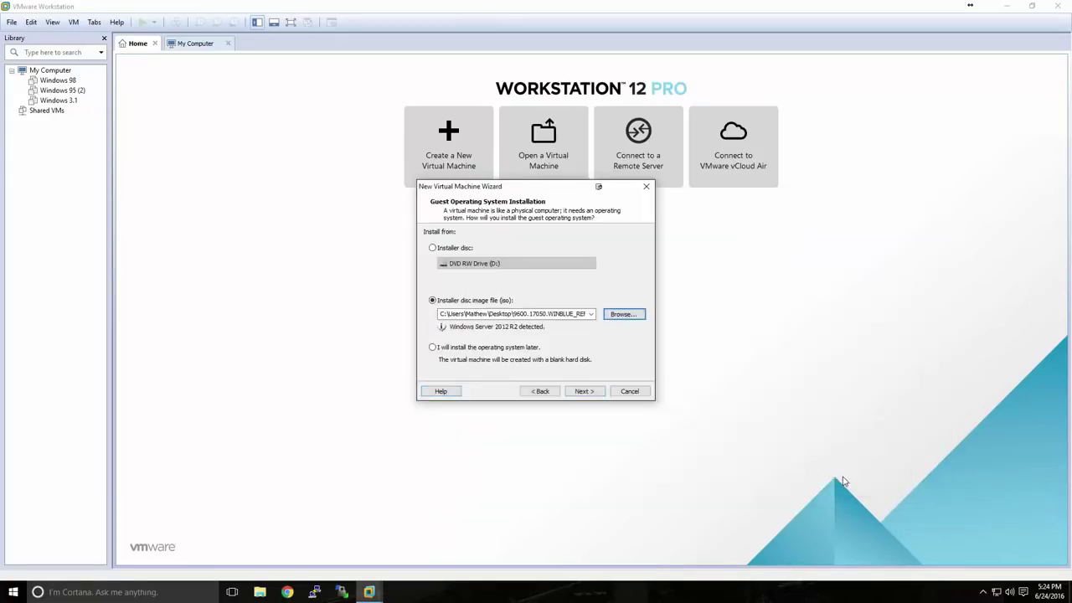
left_click(595, 392)
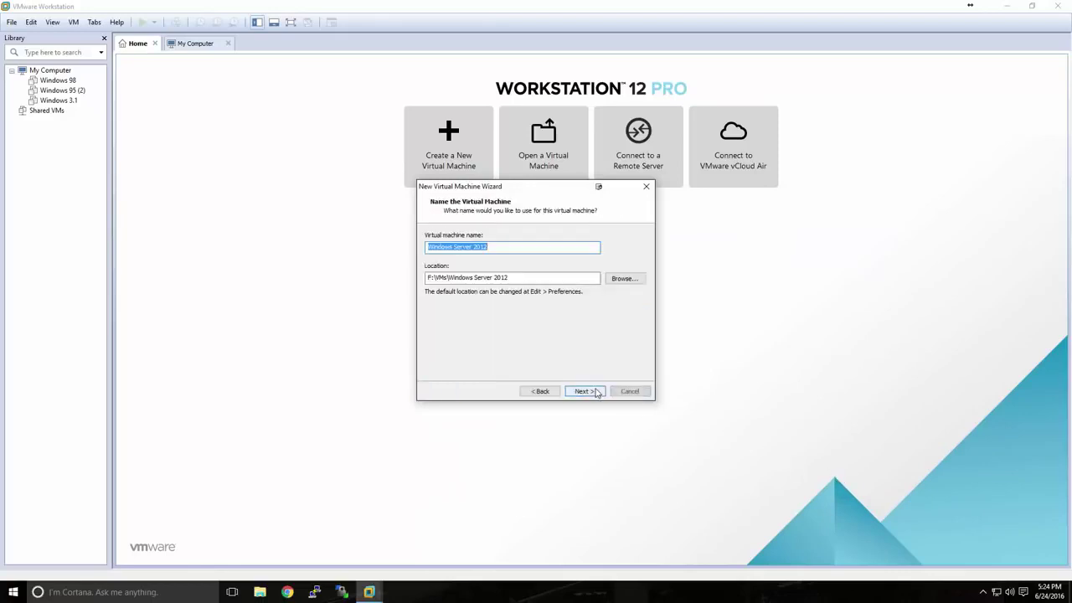
Keep the name 'Windows Server 2012' and location F:\VMs\Windows Server 2012, then continue
left_click(488, 248)
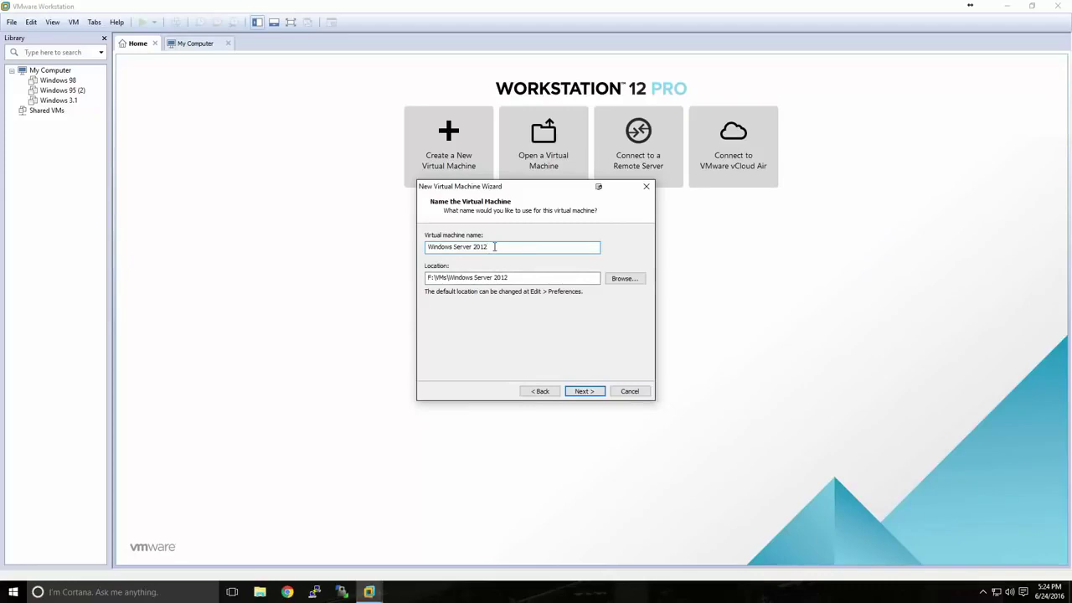
left_click_drag(513, 277, 422, 280)
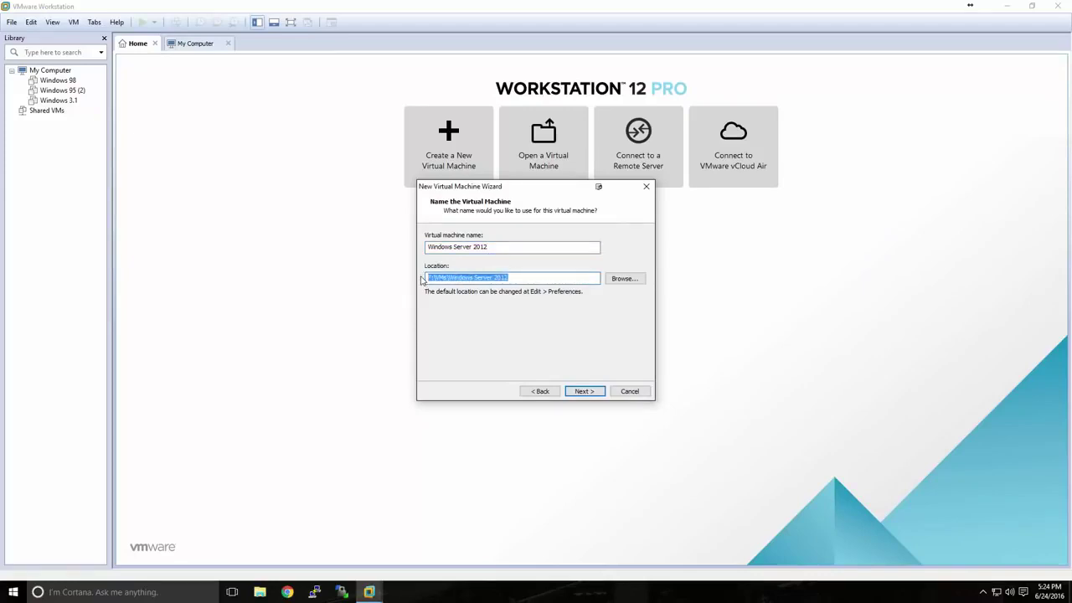
left_click(522, 279)
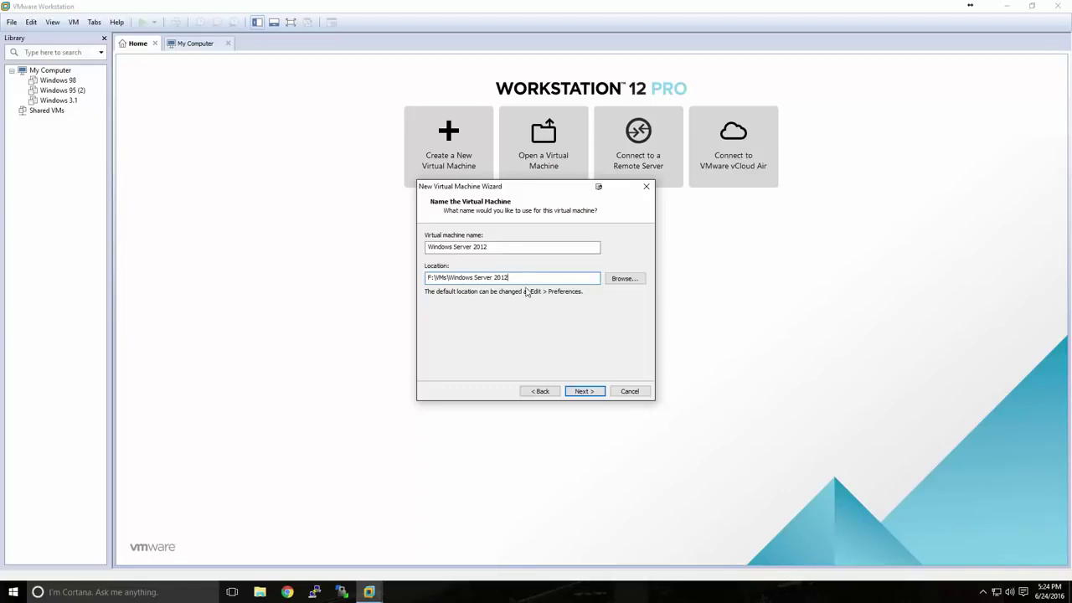
left_click(584, 392)
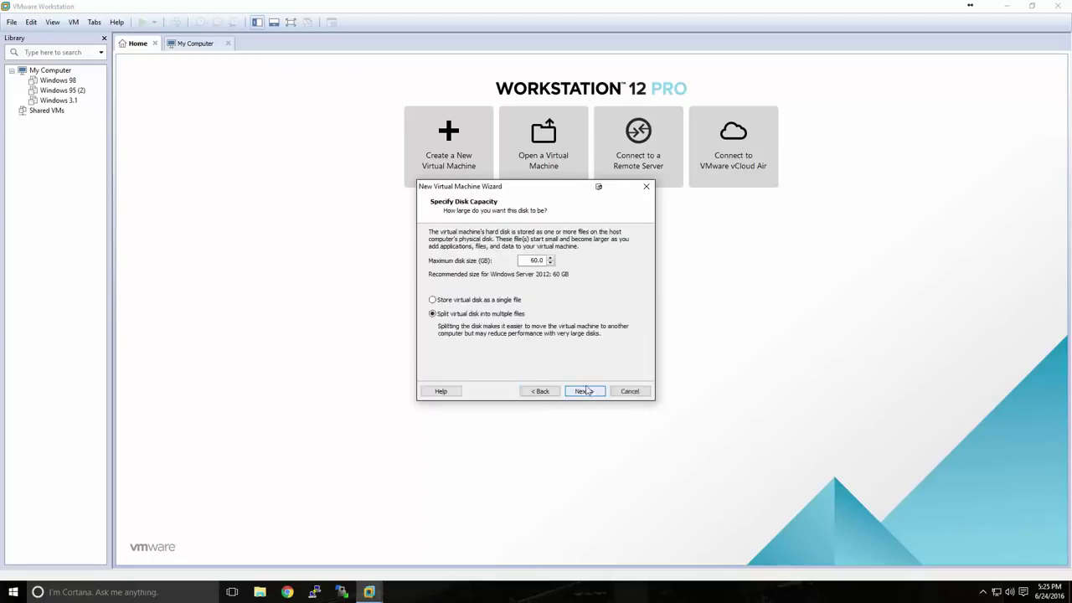
Edit the maximum disk size field and proceed to the Ready to Create summary
left_click_drag(527, 260, 539, 263)
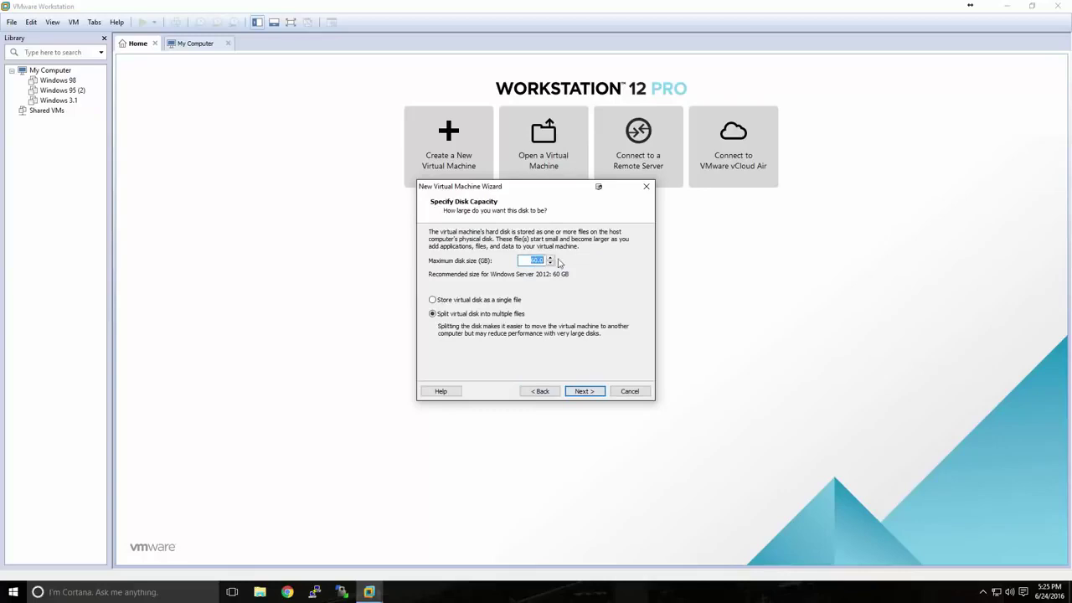
type("50")
left_click(590, 392)
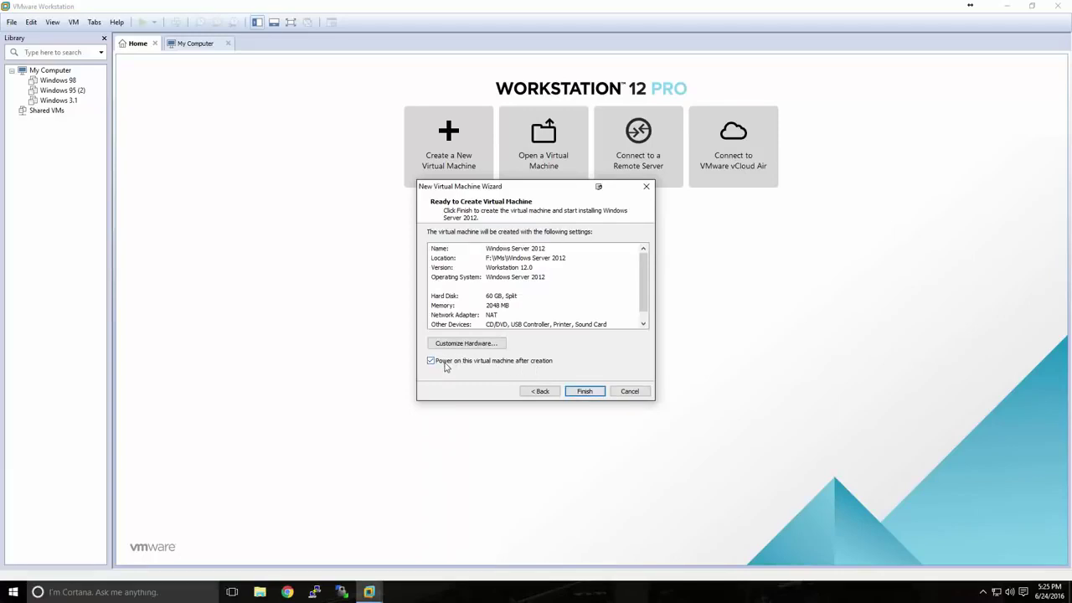
Untick power-on after creation and finish creating the Windows Server 2012 VM
left_click(445, 366)
left_click(574, 394)
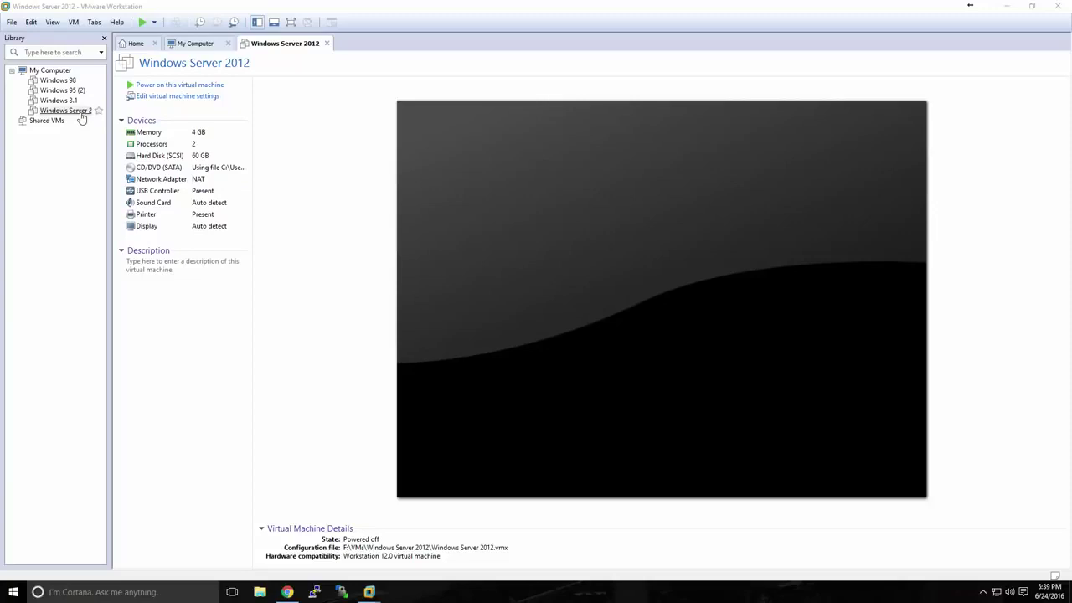
Power on the VM, keep English setup defaults and start the Windows Server 2012 R2 installation
left_click(158, 87)
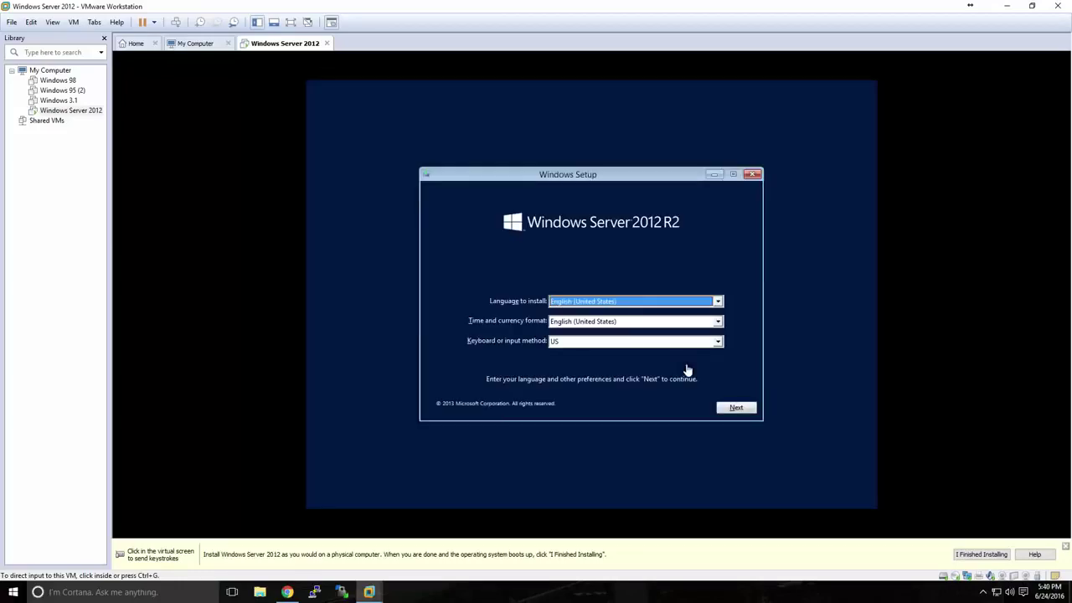
left_click(685, 368)
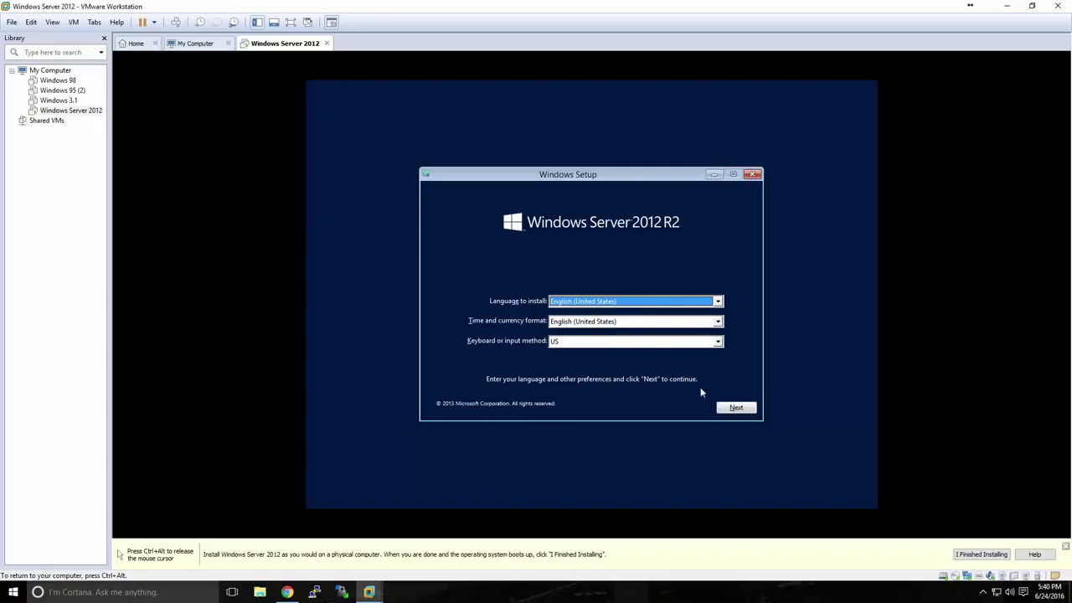
left_click(726, 411)
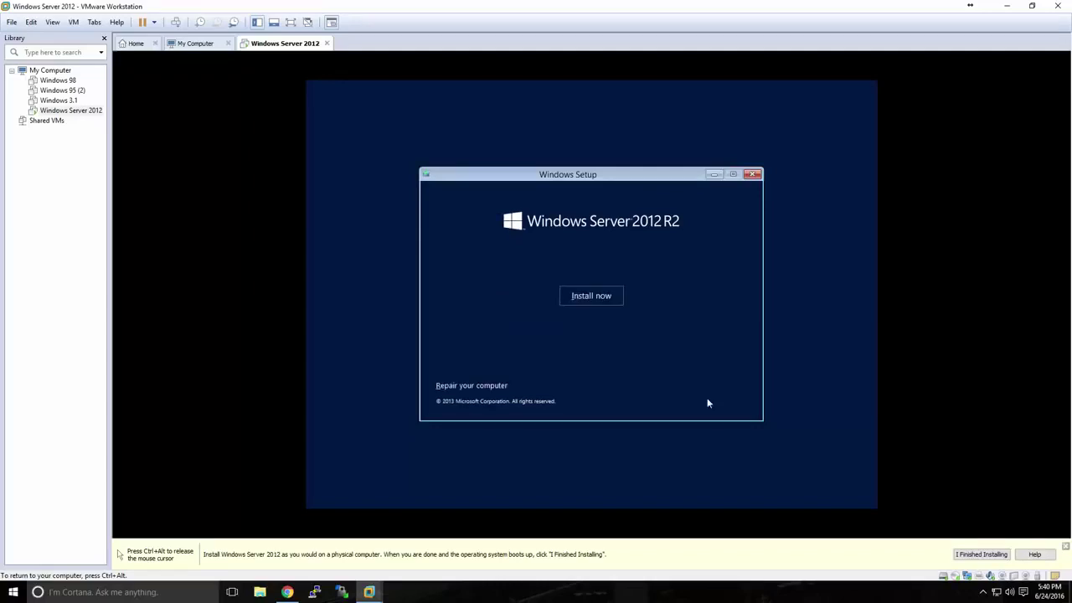
left_click(592, 298)
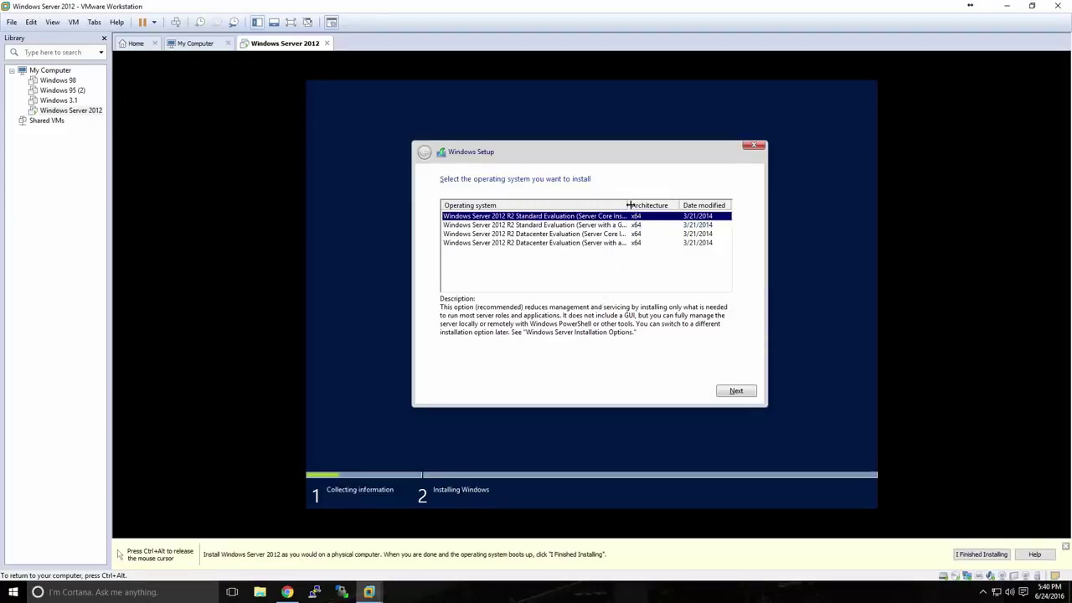
Choose the Standard Evaluation (Server with a GUI) edition
left_click_drag(626, 206, 650, 206)
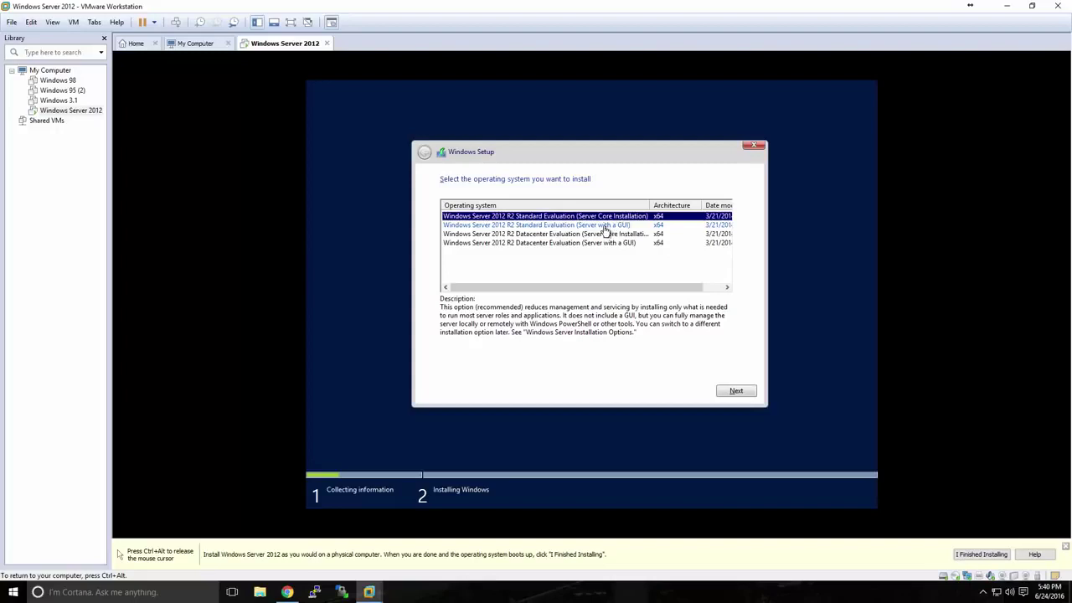
left_click(605, 227)
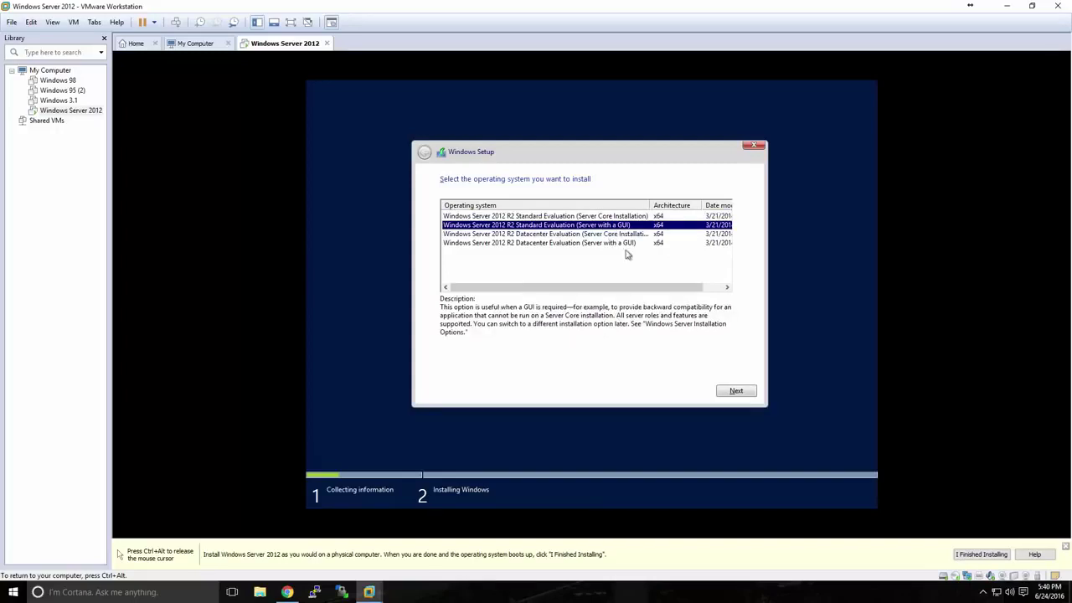
left_click(735, 393)
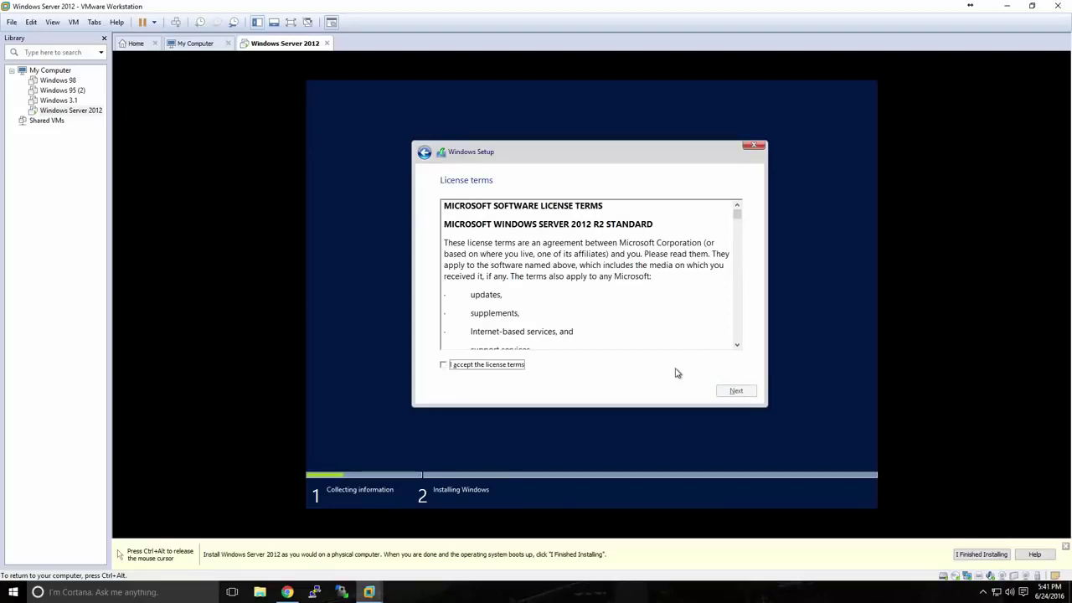
Accept the license terms and pick the Custom: Install Windows only (advanced) option
left_click(515, 366)
left_click(722, 394)
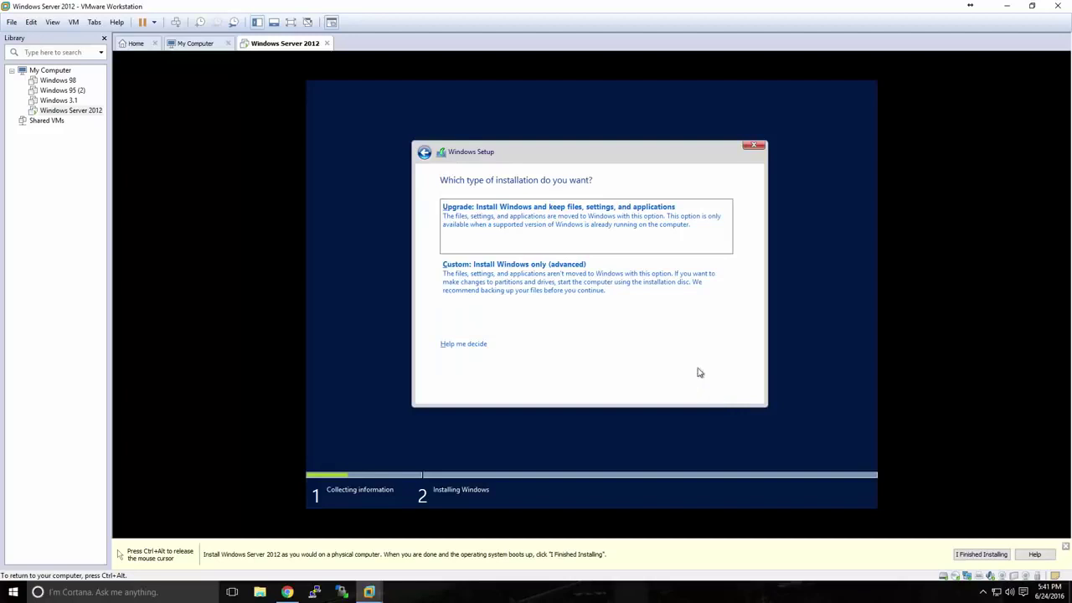
left_click(541, 279)
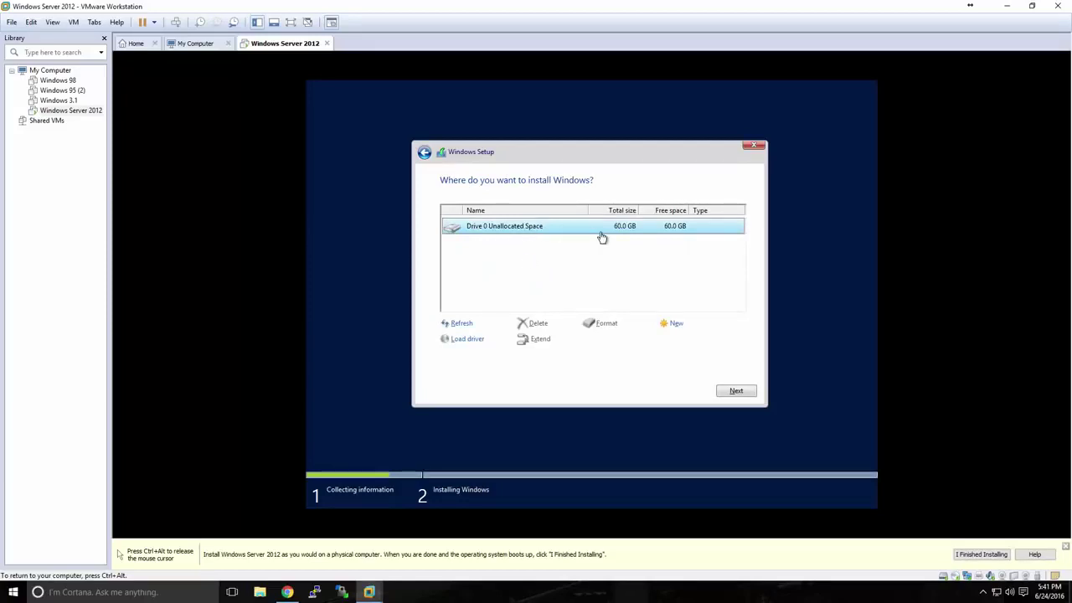
Install Windows onto Drive 0's 60 GB unallocated space, then release input from the VM
left_click(733, 391)
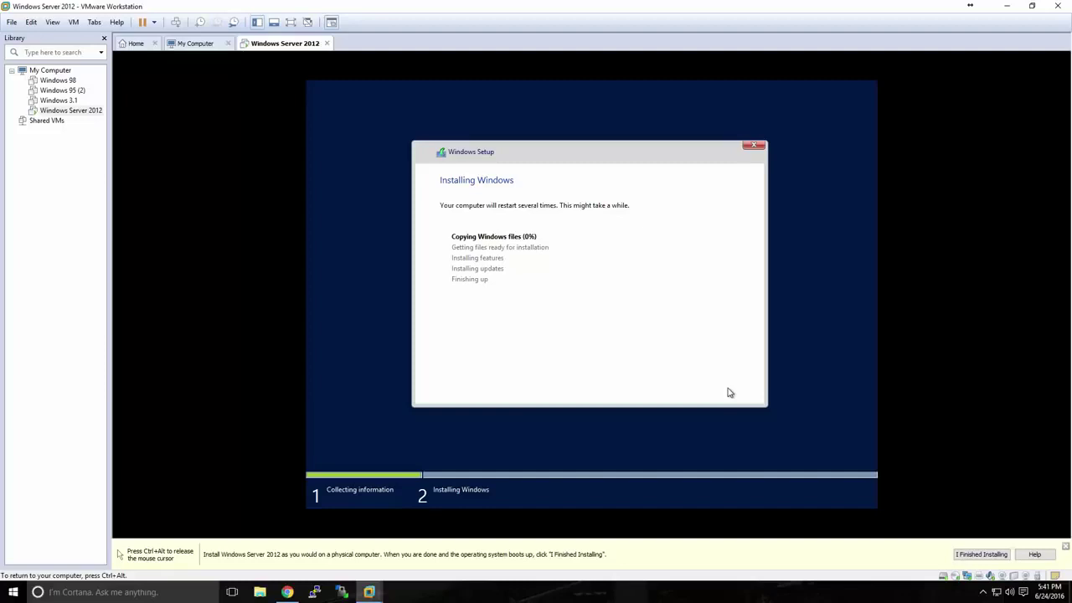
key("ctrl+alt")
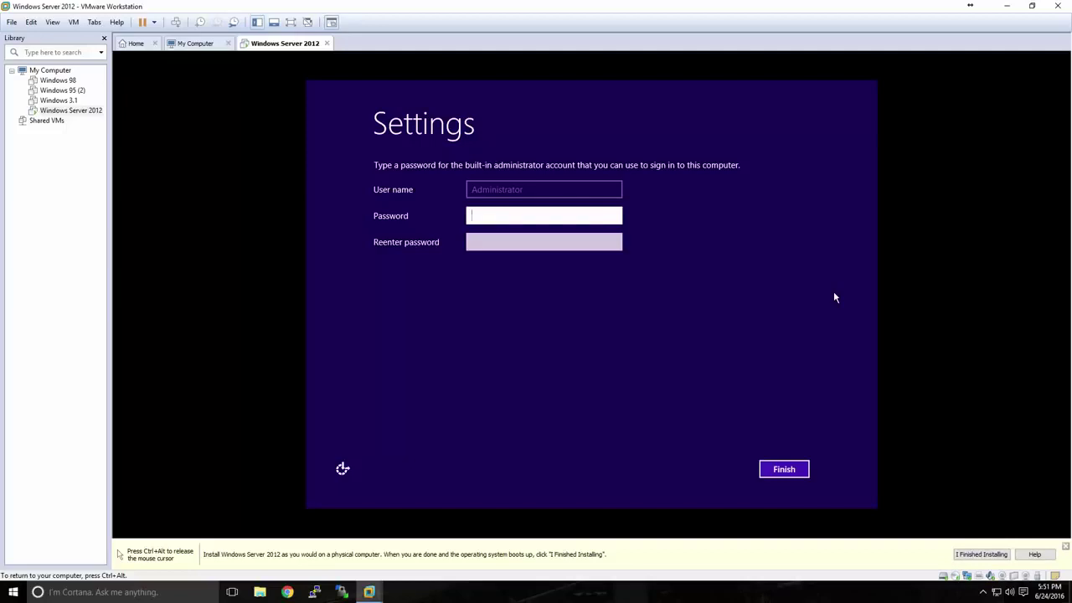
Enter and confirm the built-in Administrator password, then finish the initial settings
type("P@ssw0rd12345")
key("Tab")
type("P@ssw0r")
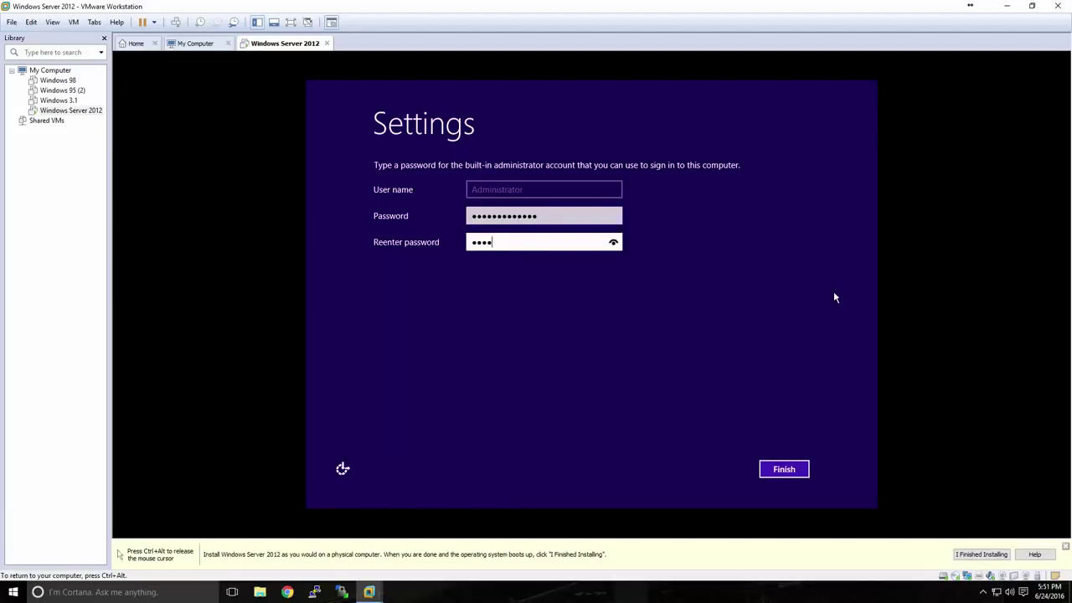
type("d12345")
left_click(787, 463)
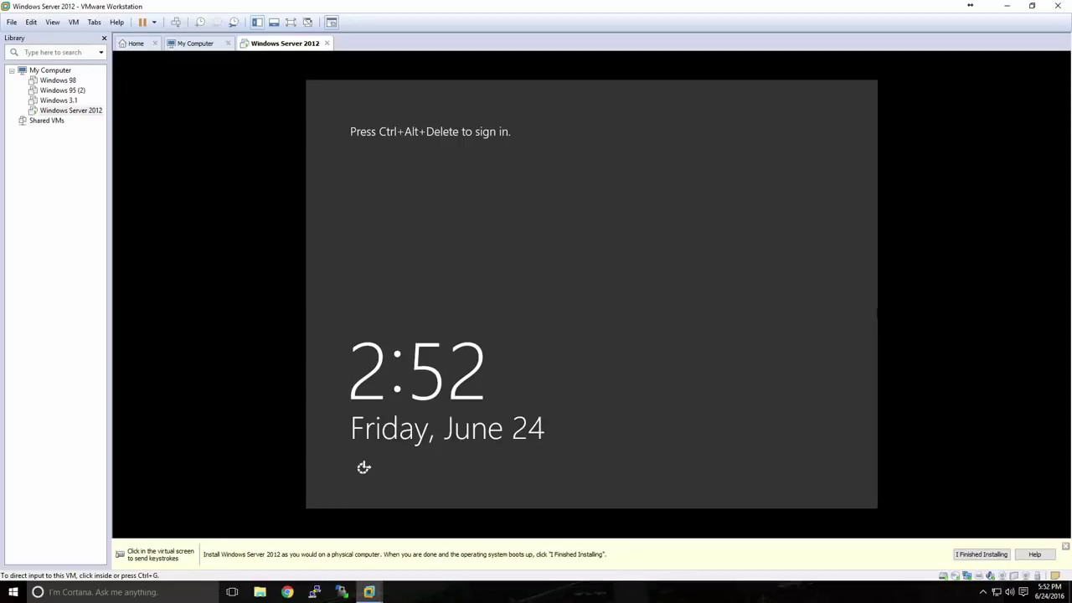
Sign in as Administrator with Ctrl+Alt+Insert and the account password
left_click(868, 291)
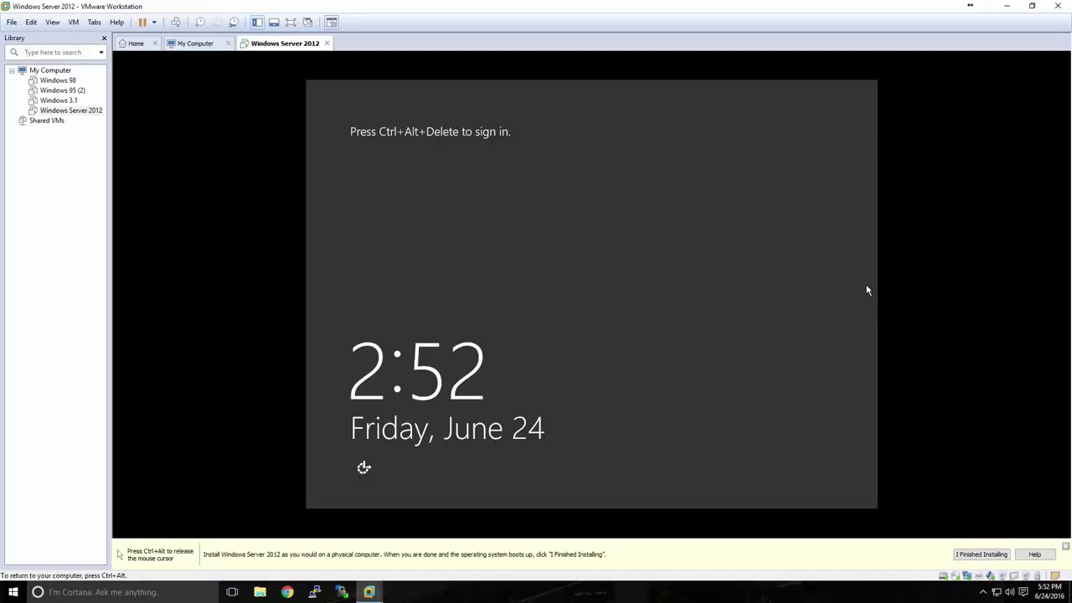
key("ctrl+alt+Insert")
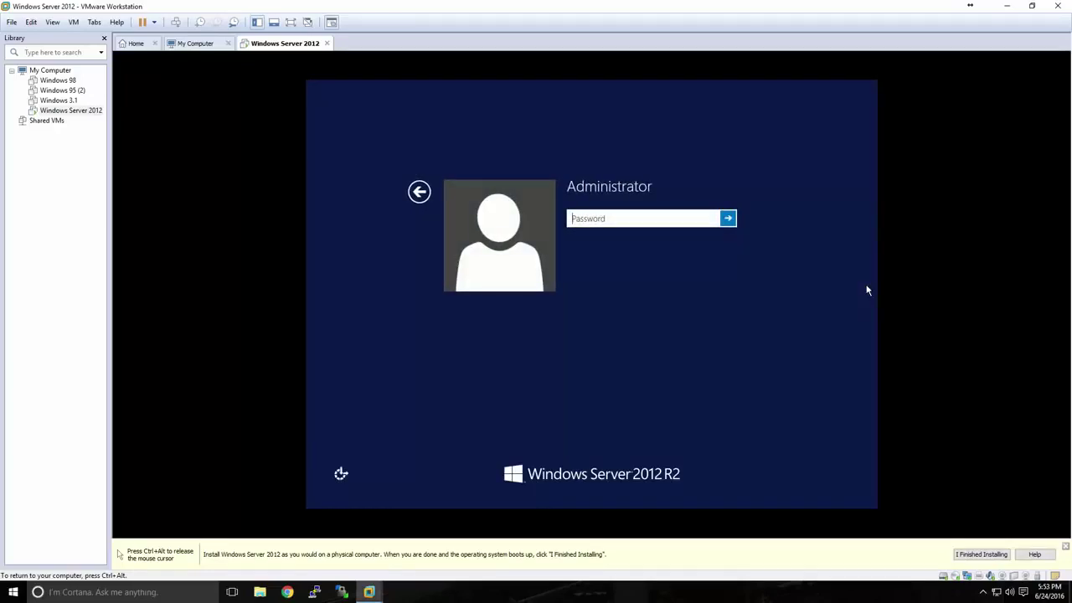
type("••••••••••••••")
key("Return")
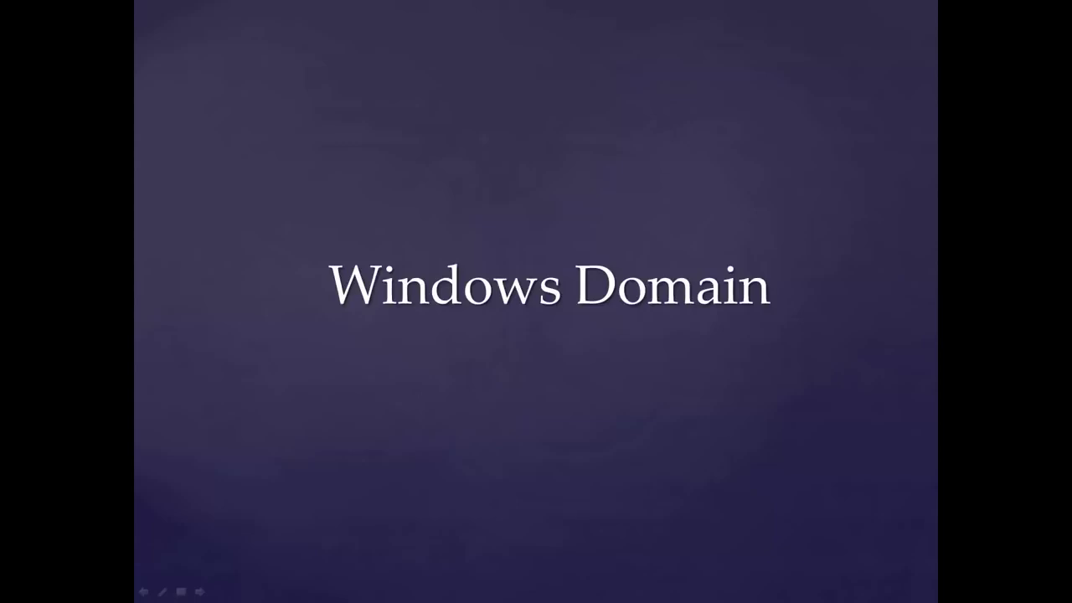
Advance the slideshow to the 'What is a Windows Domain?' slide
key("Right")
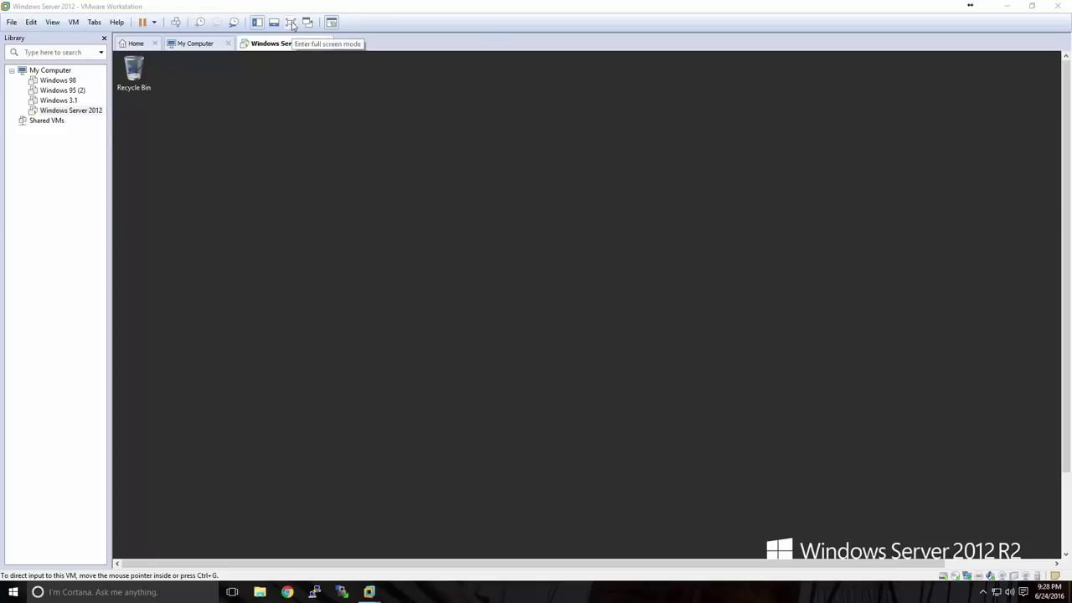
Switch the server VM to full-screen view and close Server Manager
left_click(291, 23)
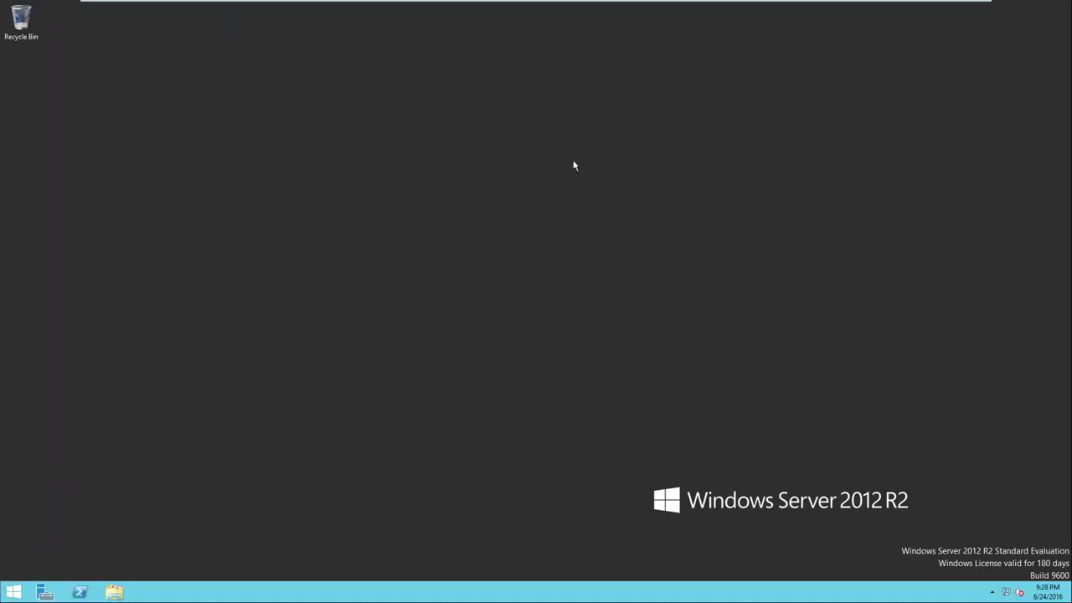
mouse_move(507, 7)
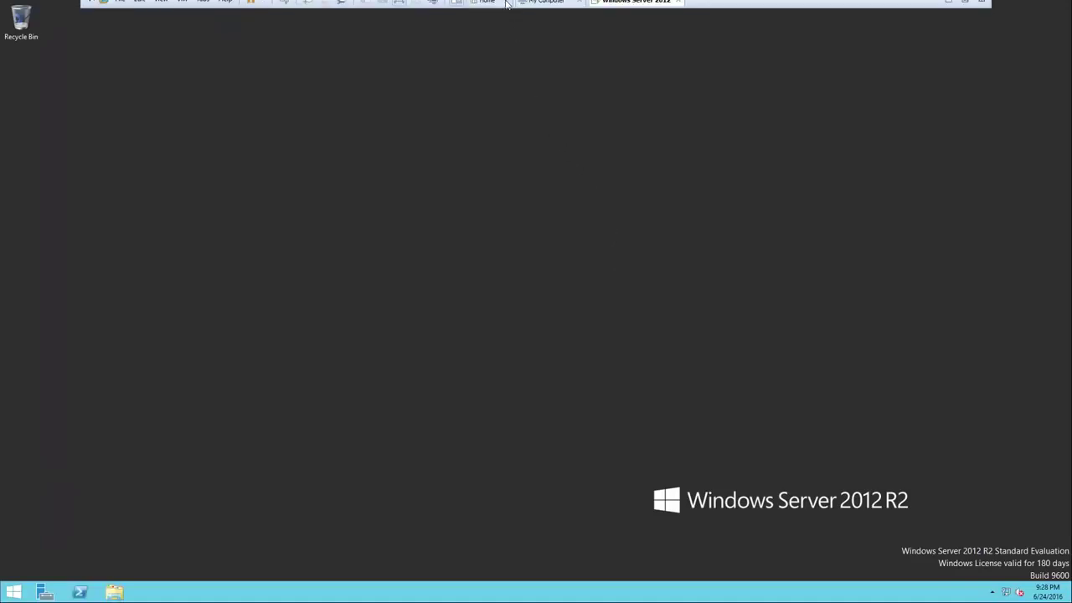
left_click(400, 7)
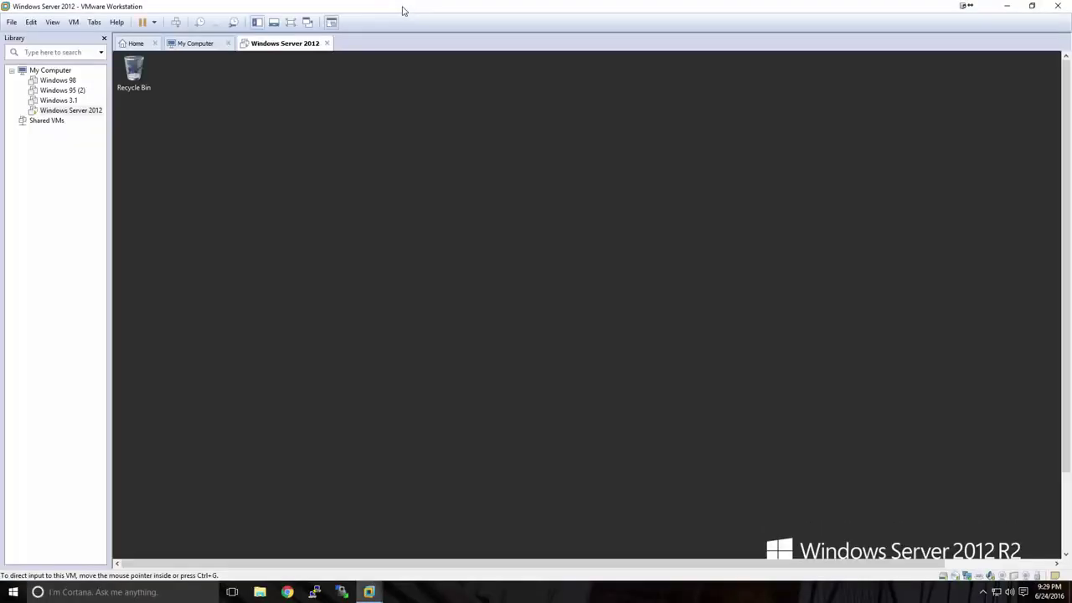
left_click(289, 23)
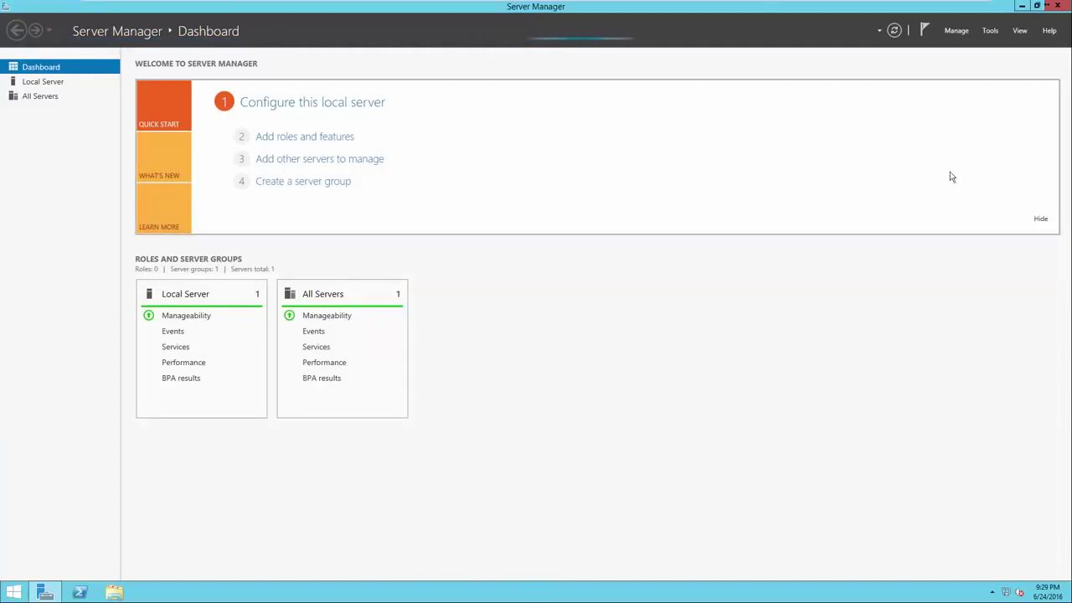
left_click(1058, 6)
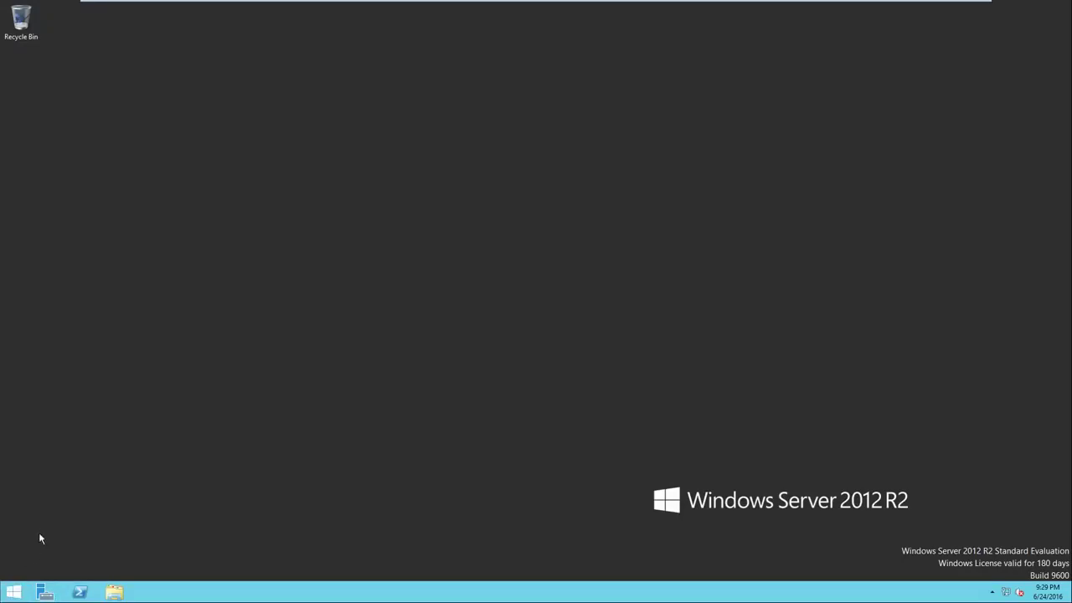
Launch Server Manager from the Start screen
left_click(12, 594)
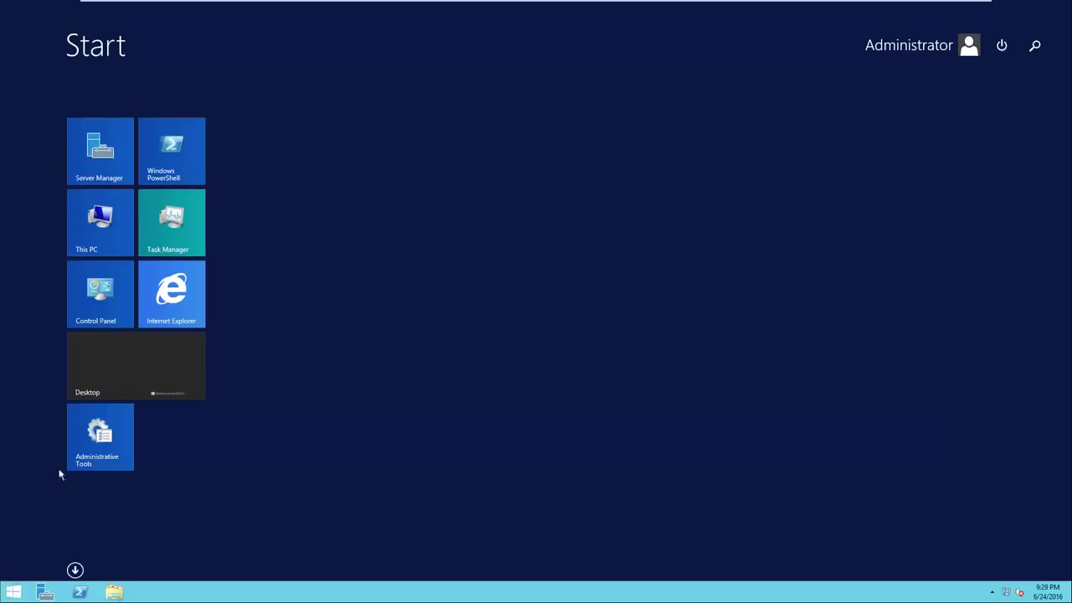
left_click(115, 175)
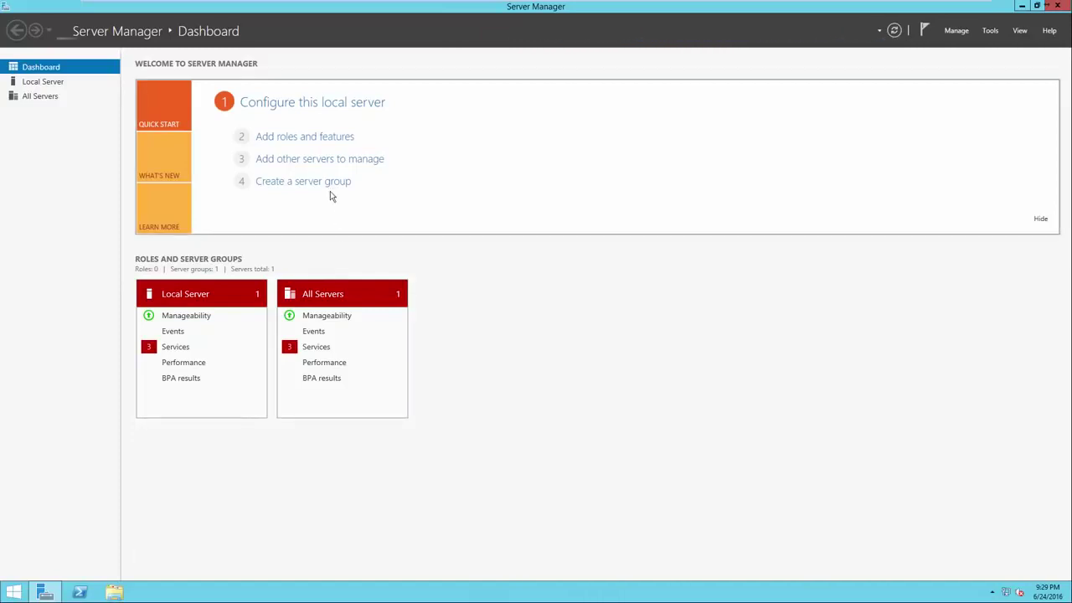
On Local Server, review computer name SVR-MG-001 and WORKGROUP in System Properties without changing them
left_click(295, 106)
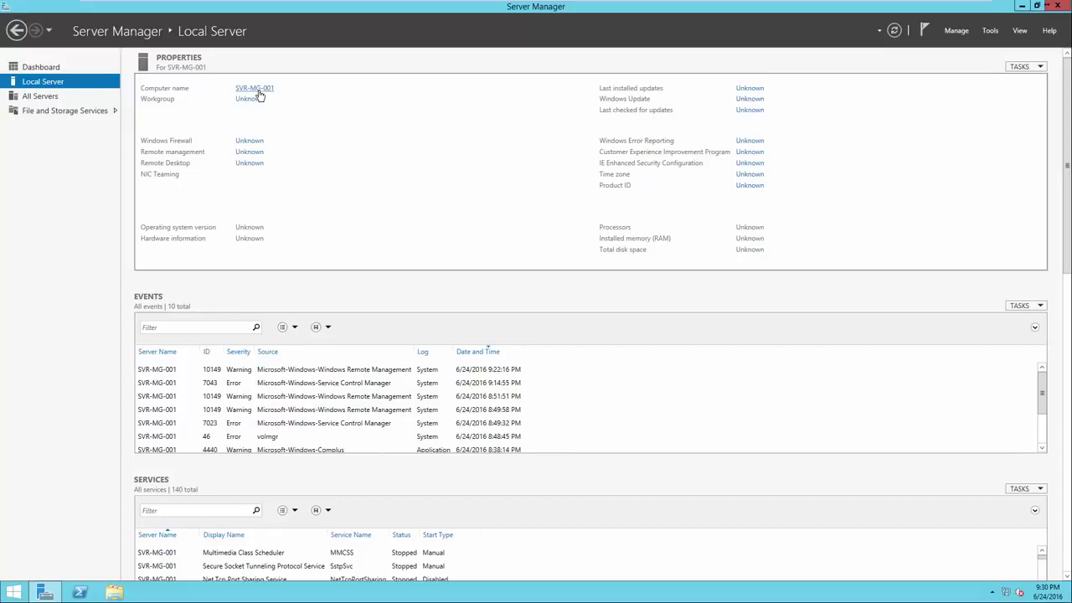
left_click(255, 88)
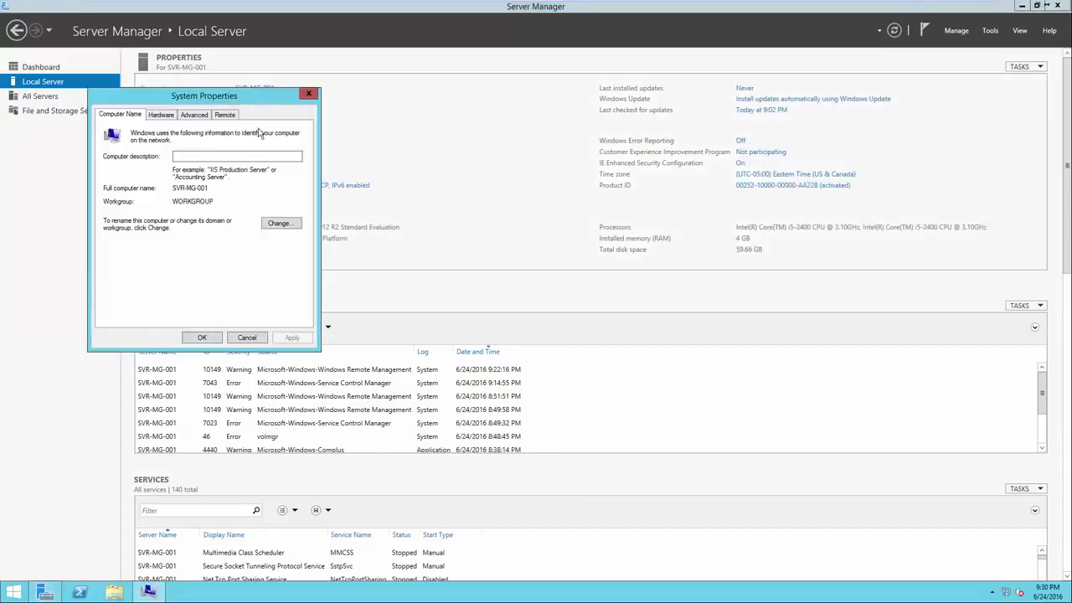
left_click_drag(248, 102, 544, 102)
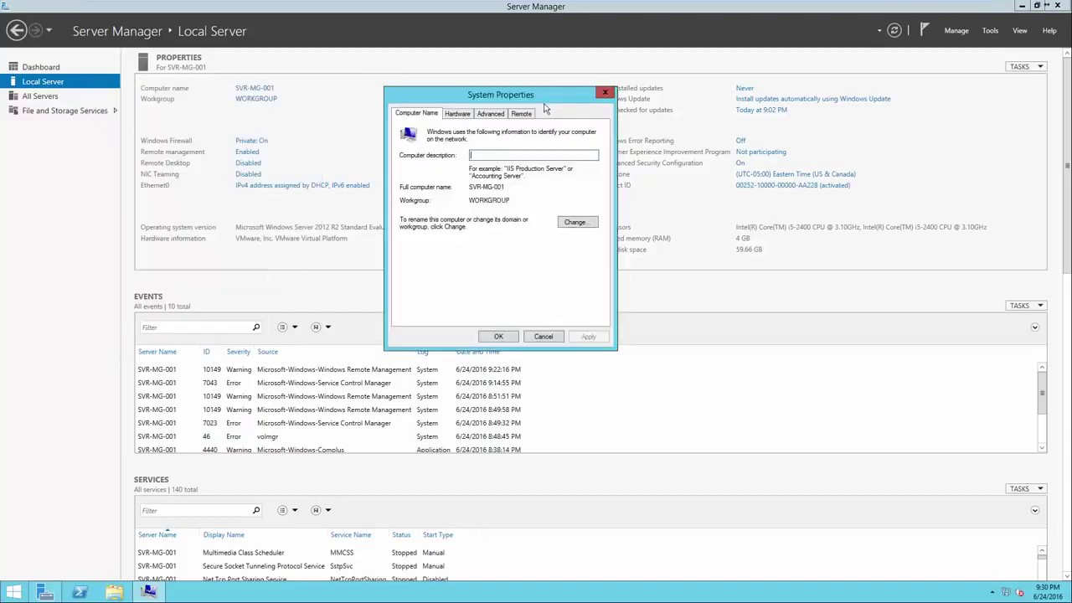
left_click(576, 222)
left_click(445, 179)
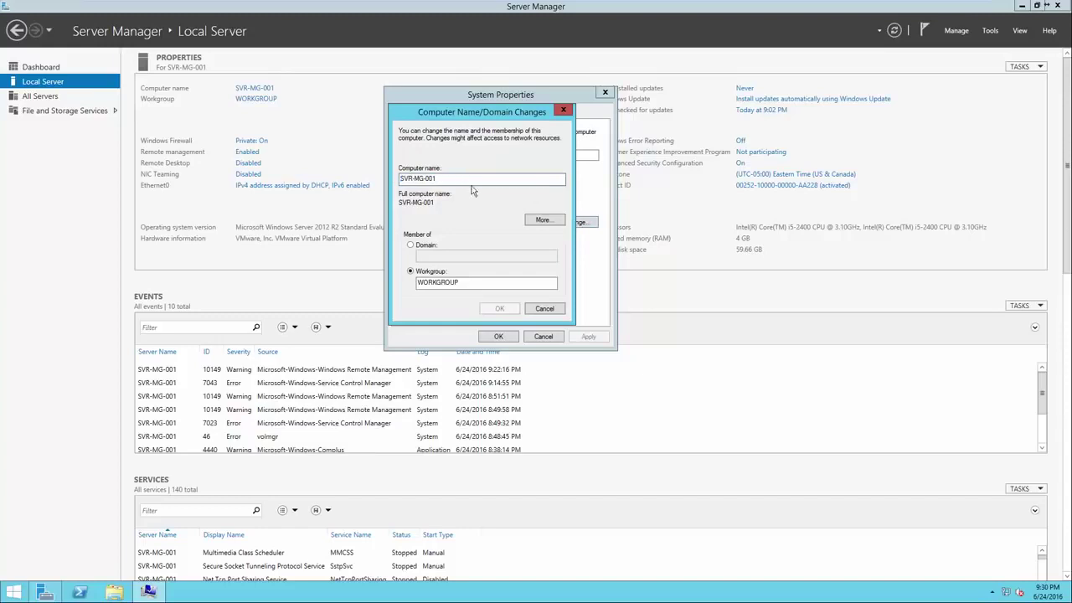
left_click(552, 308)
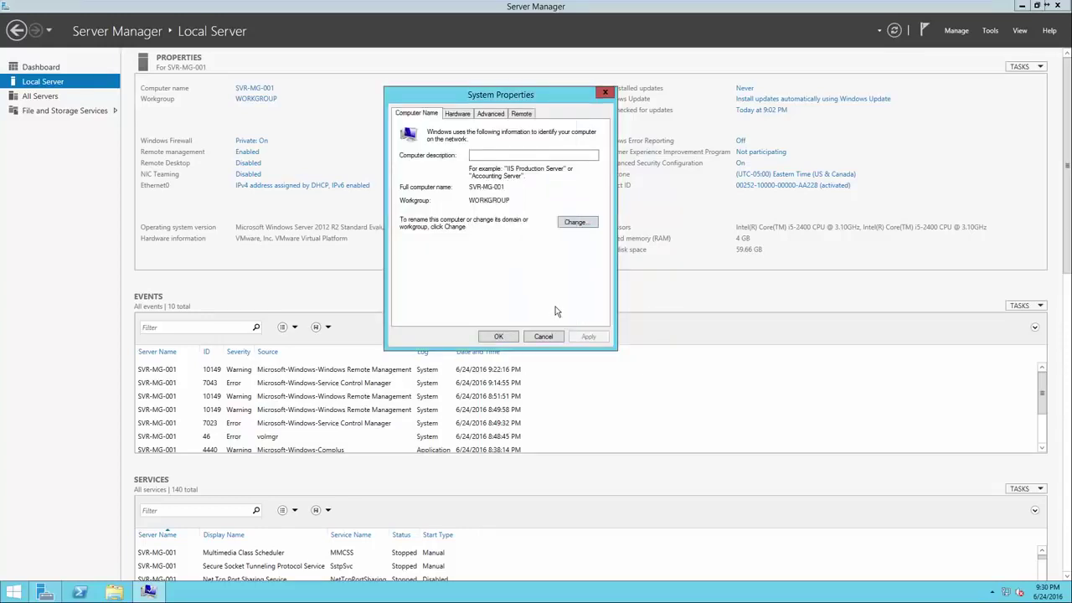
left_click(499, 337)
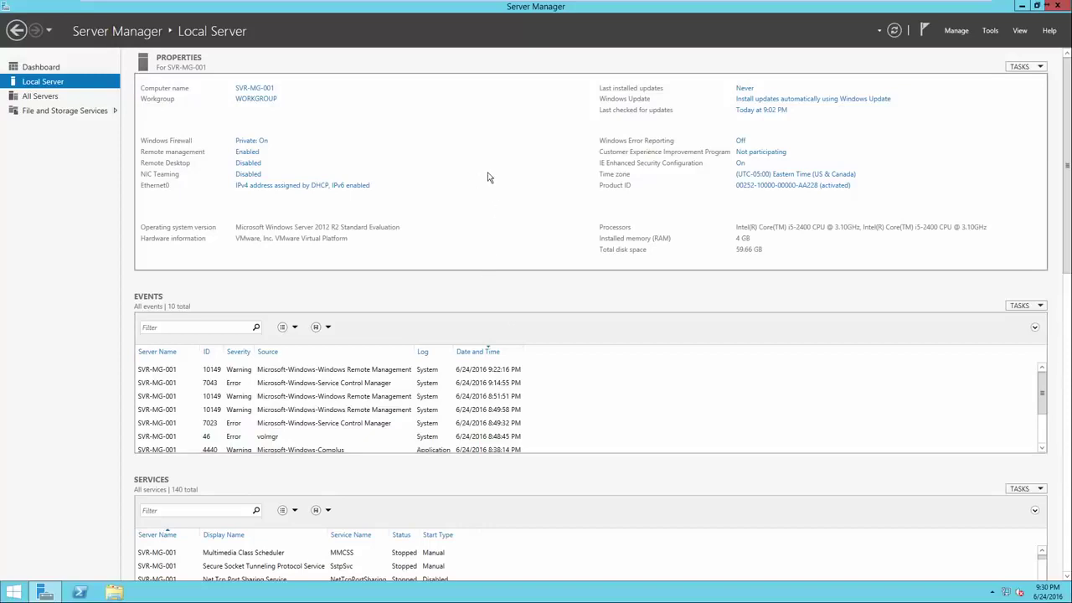
left_click(747, 101)
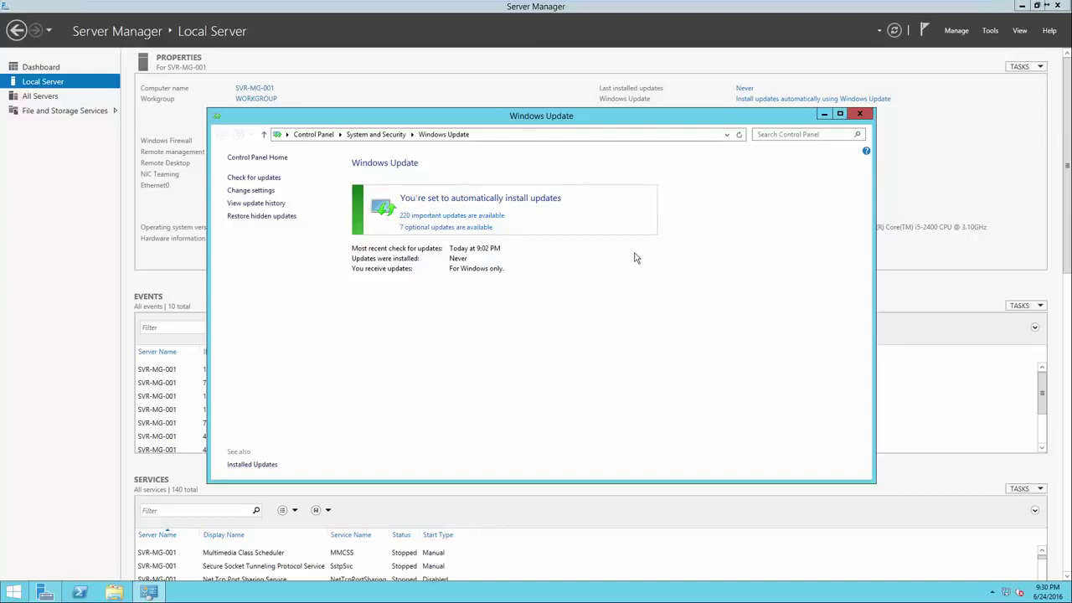
left_click(859, 114)
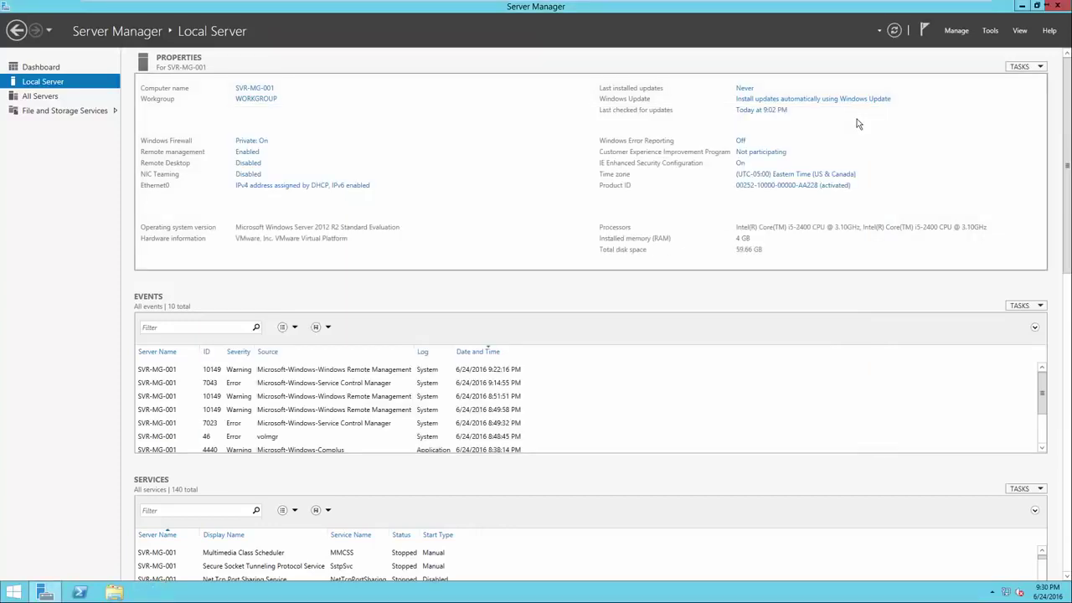
Review the Date and Time internet time settings, keep time-b.nist.gov, and close the dialogs
left_click(788, 176)
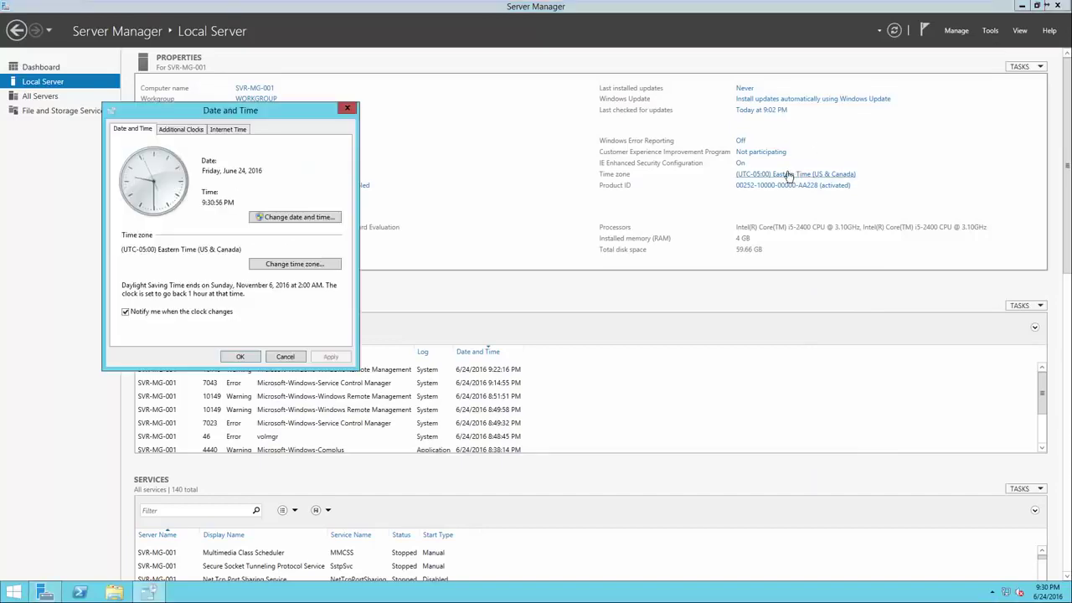
left_click_drag(274, 110, 563, 110)
left_click(530, 132)
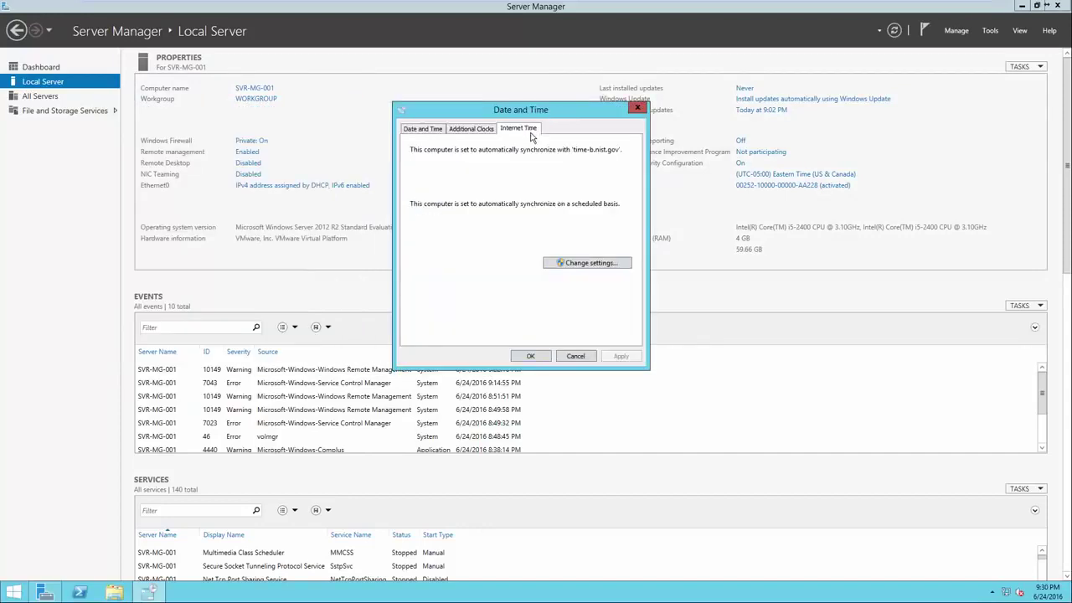
left_click(586, 265)
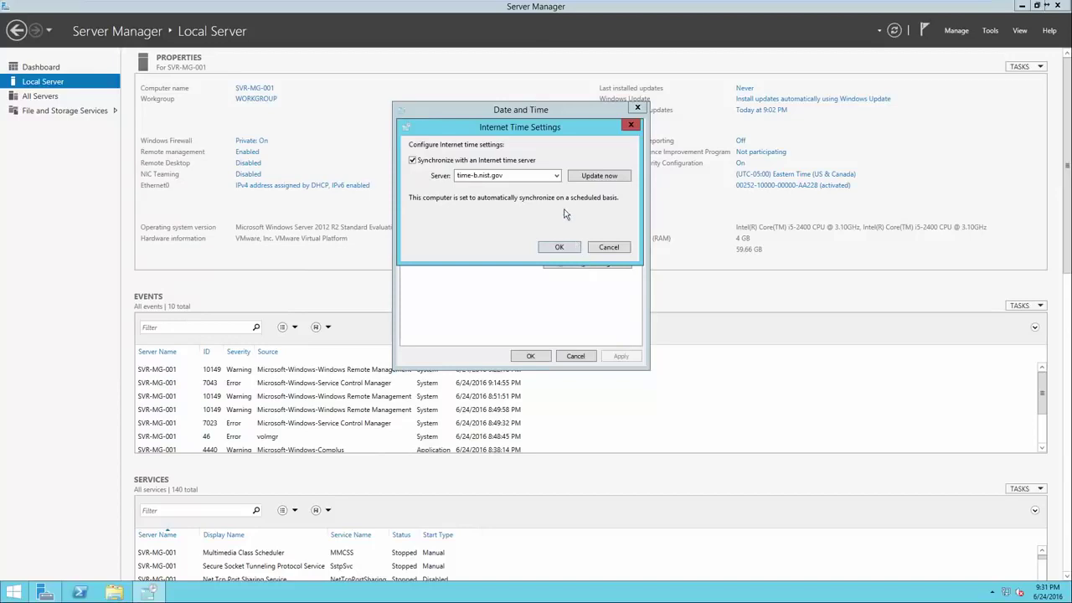
left_click(556, 176)
left_click(546, 221)
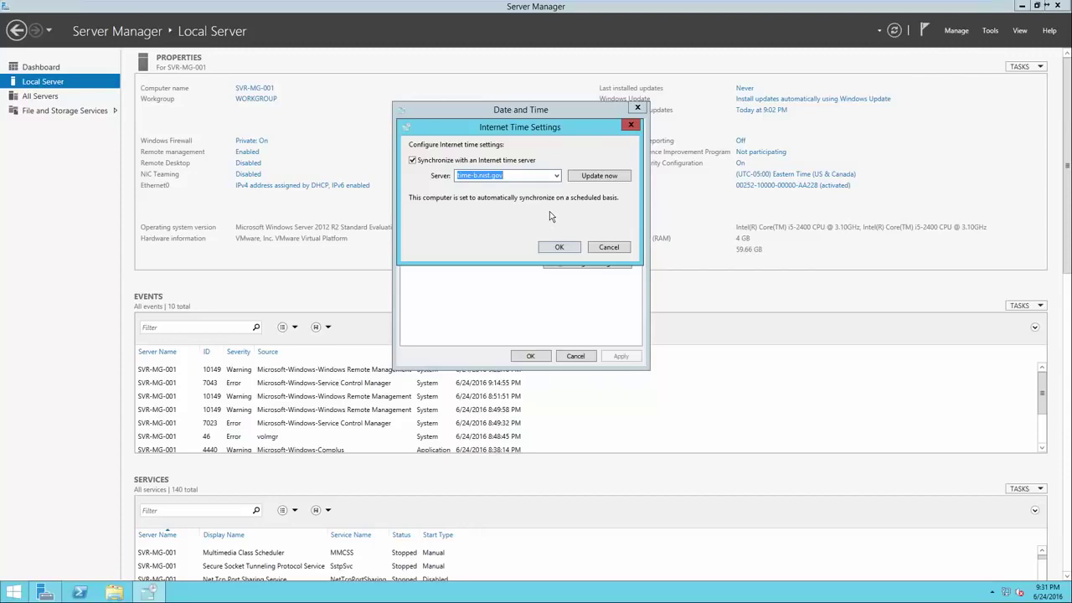
left_click(597, 246)
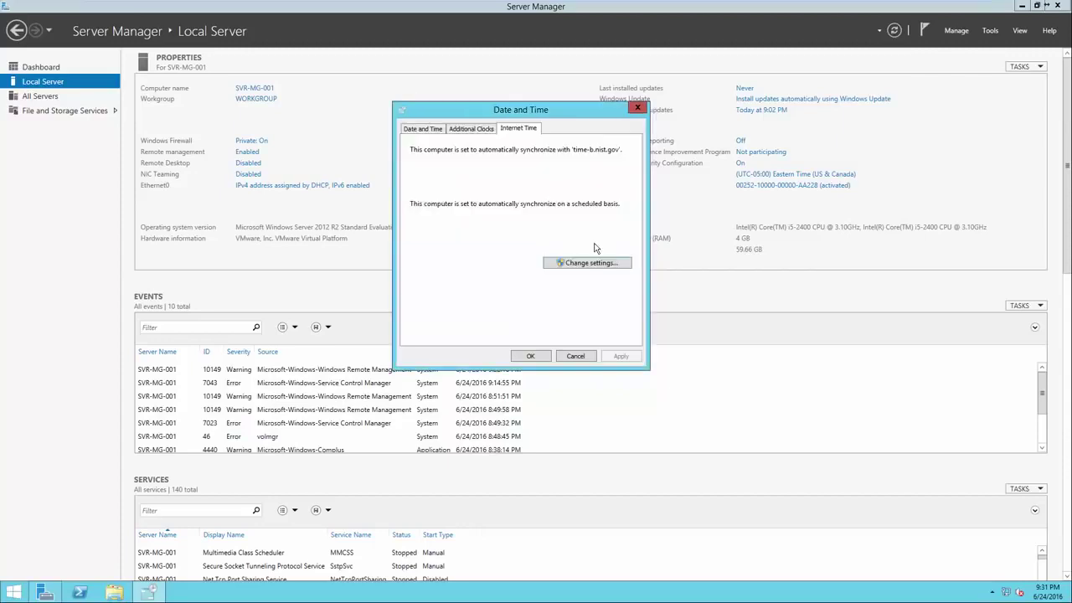
left_click(426, 131)
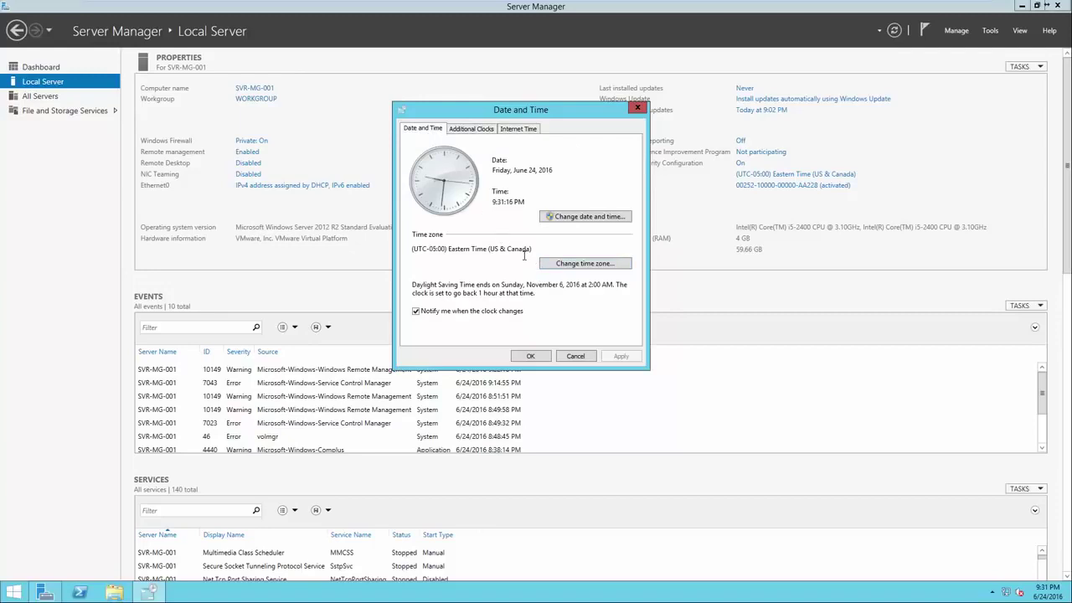
left_click(531, 357)
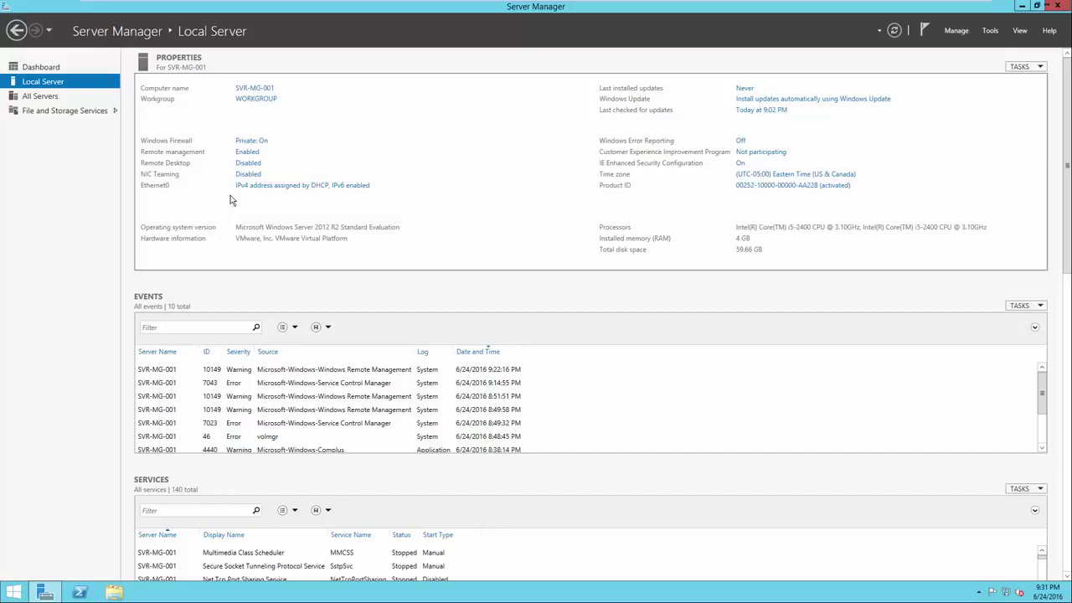
Open the Ethernet0 connection status from Network Connections
left_click(278, 186)
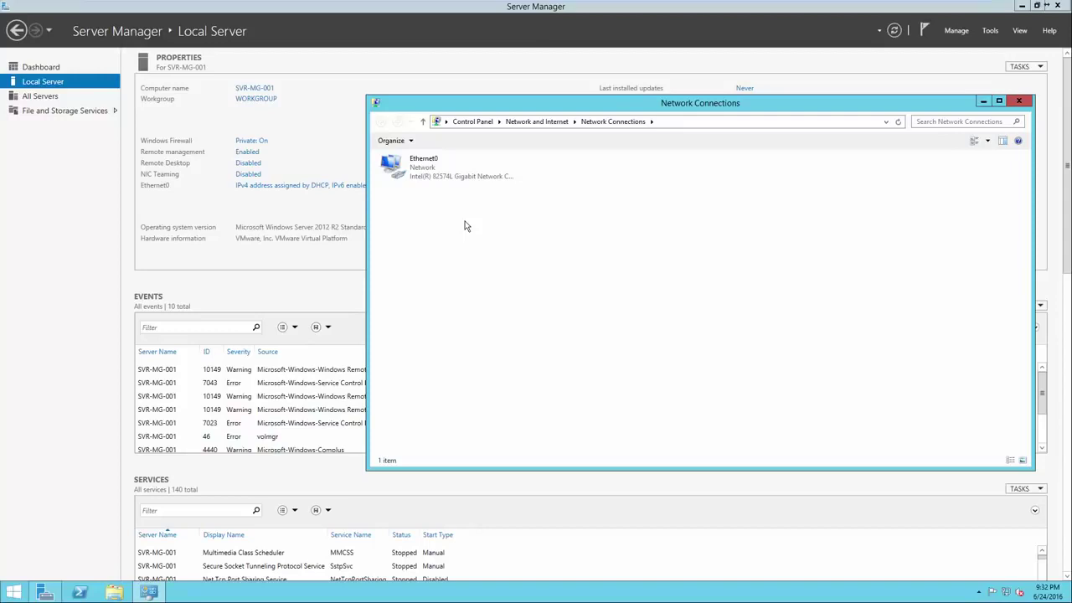
right_click(447, 171)
left_click(436, 171)
right_click(436, 169)
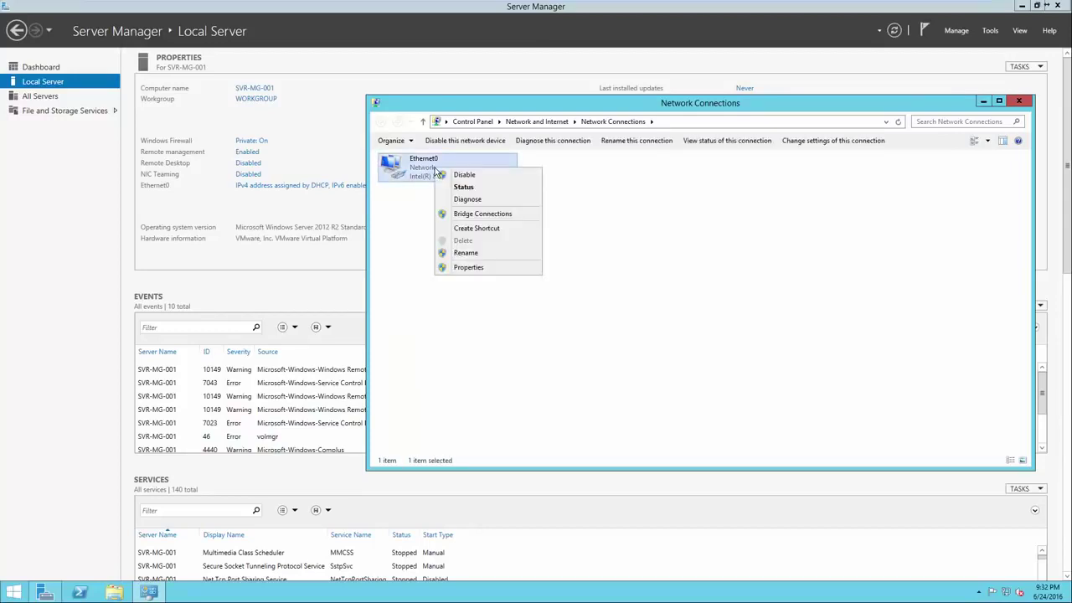
left_click(452, 188)
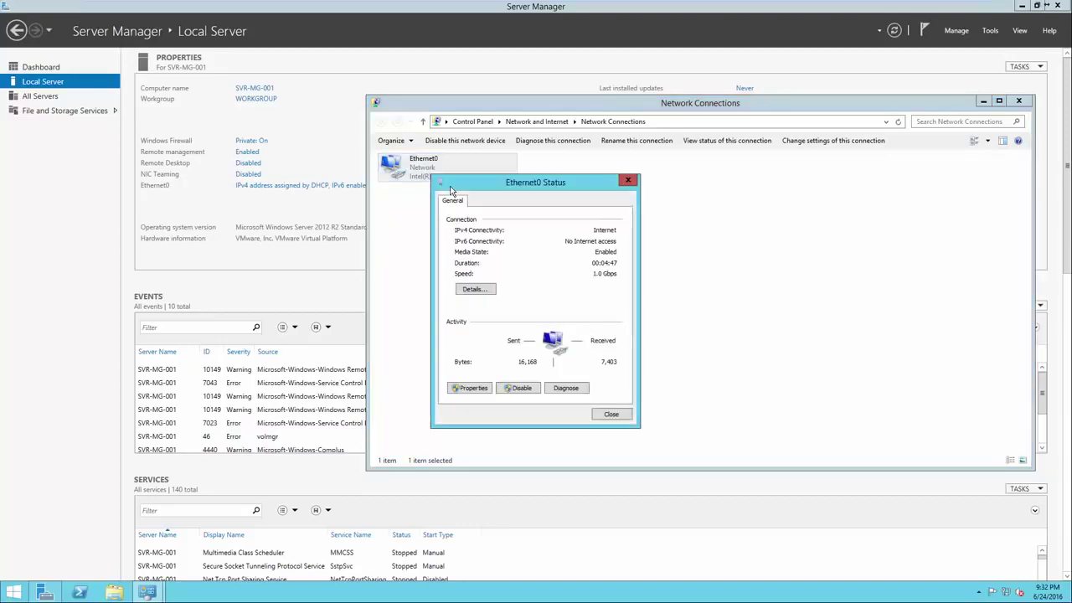
Check the IPv4 address, default gateway and DNS server in the connection details
left_click(475, 289)
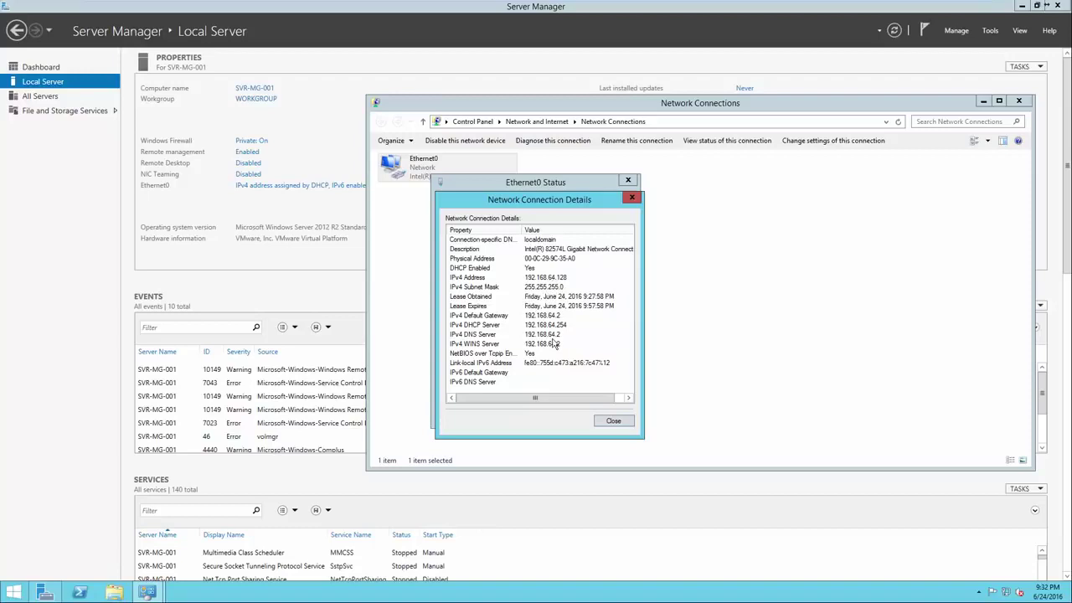
left_click(543, 315)
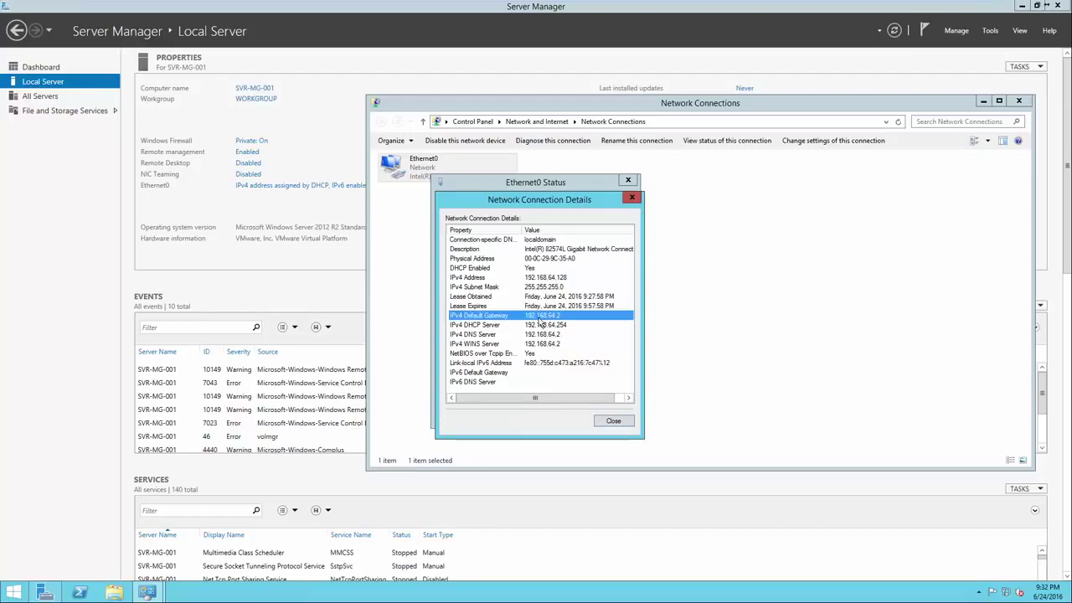
left_click(541, 278)
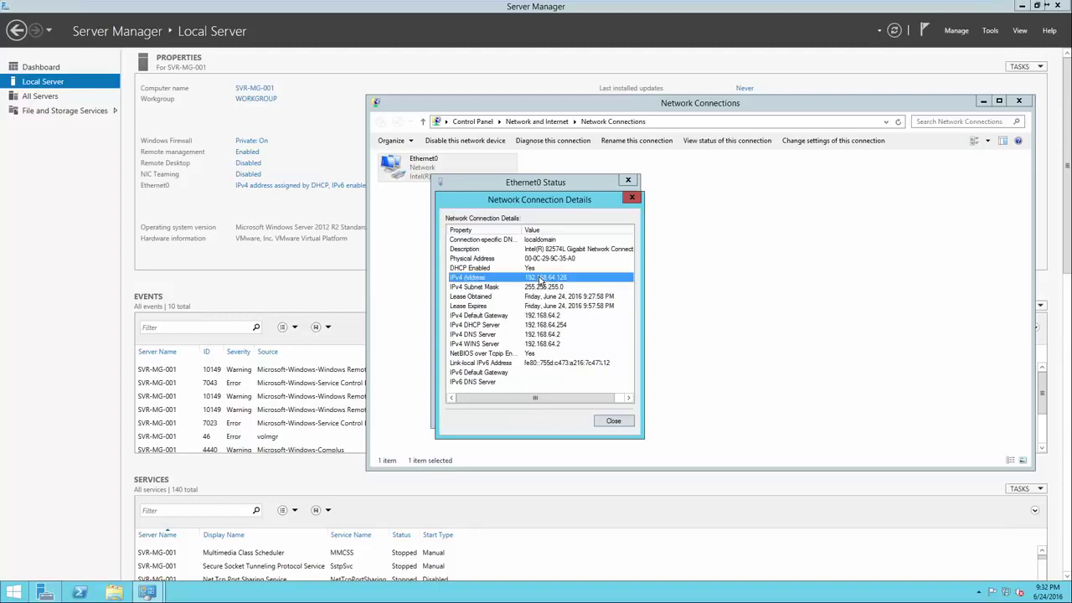
left_click(540, 318)
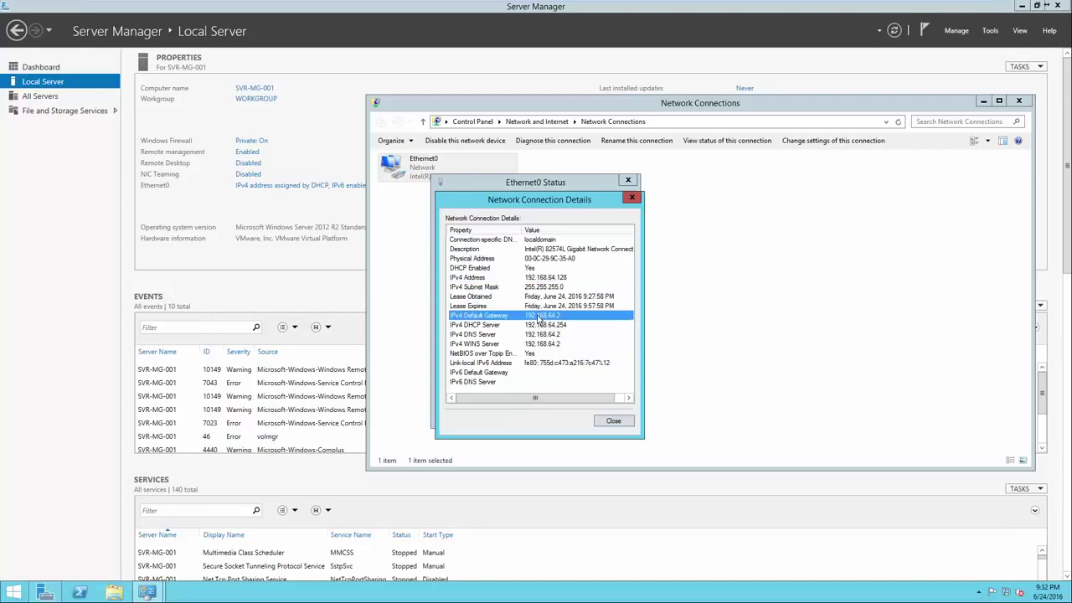
left_click(540, 335)
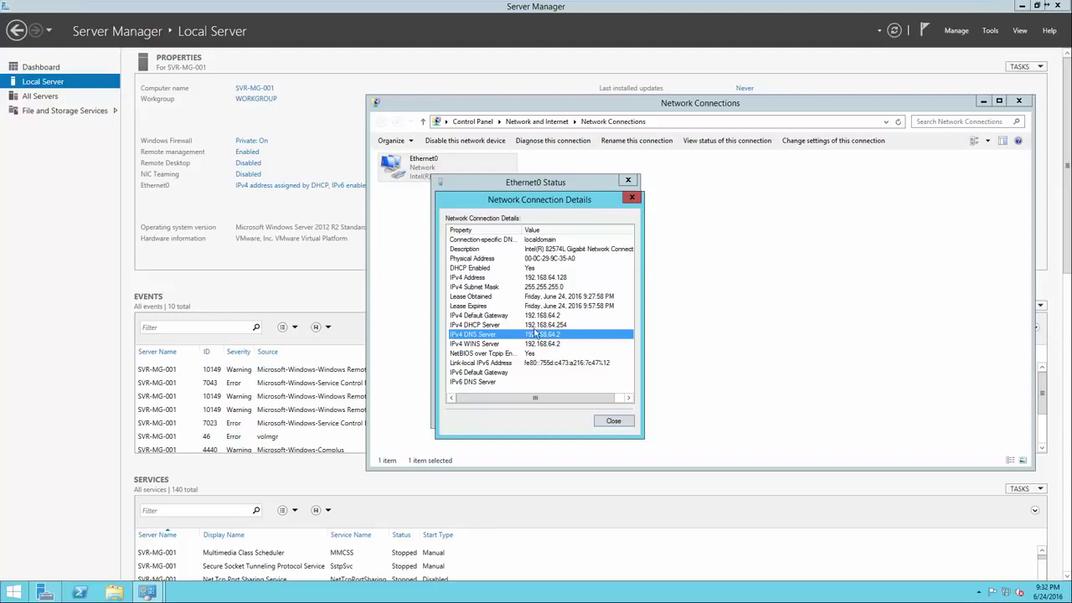
left_click(610, 419)
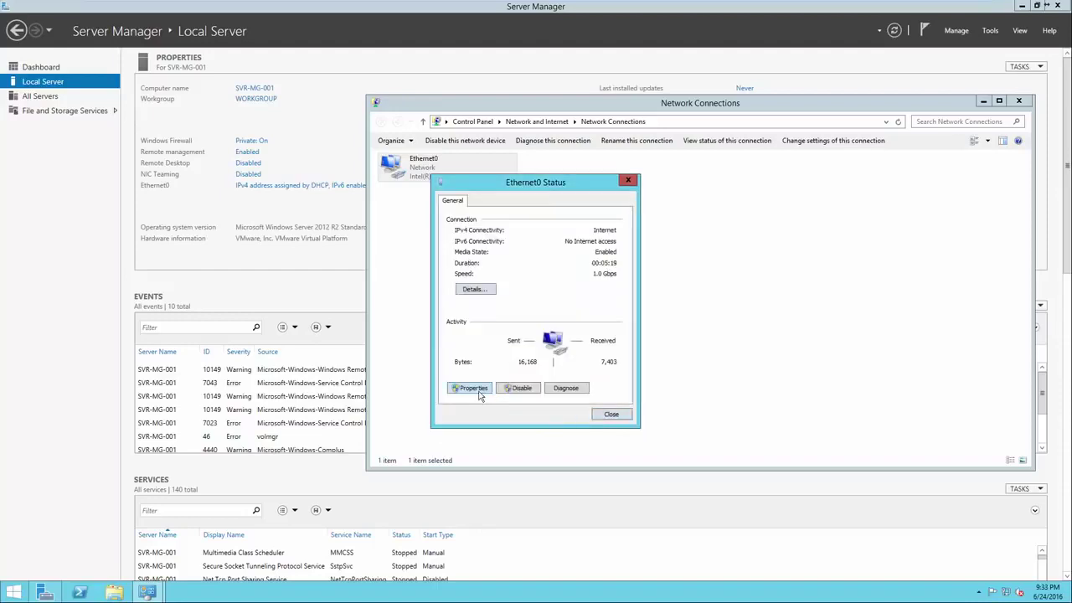
Give Ethernet0 static IPv4 192.168.64.128, mask 255.255.255.0 and gateway 192.168.64.2
left_click(474, 389)
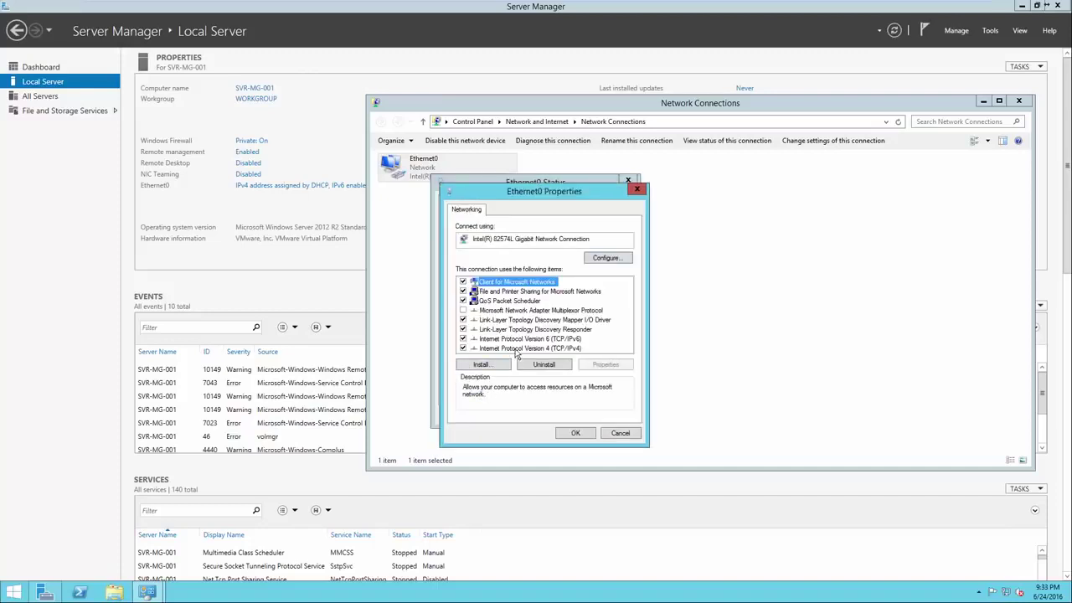
double_click(516, 348)
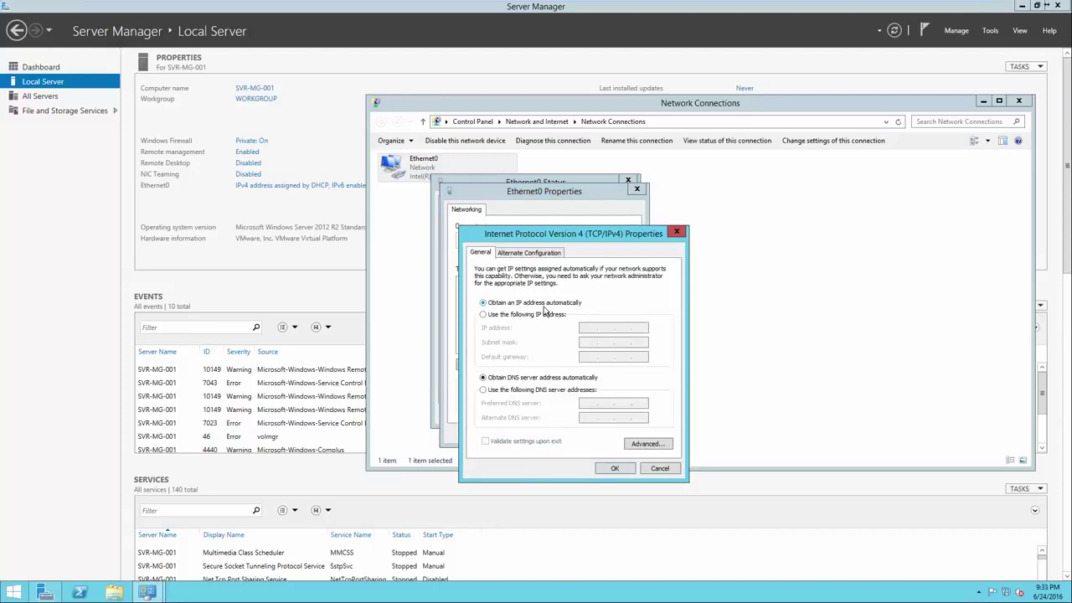
left_click(532, 320)
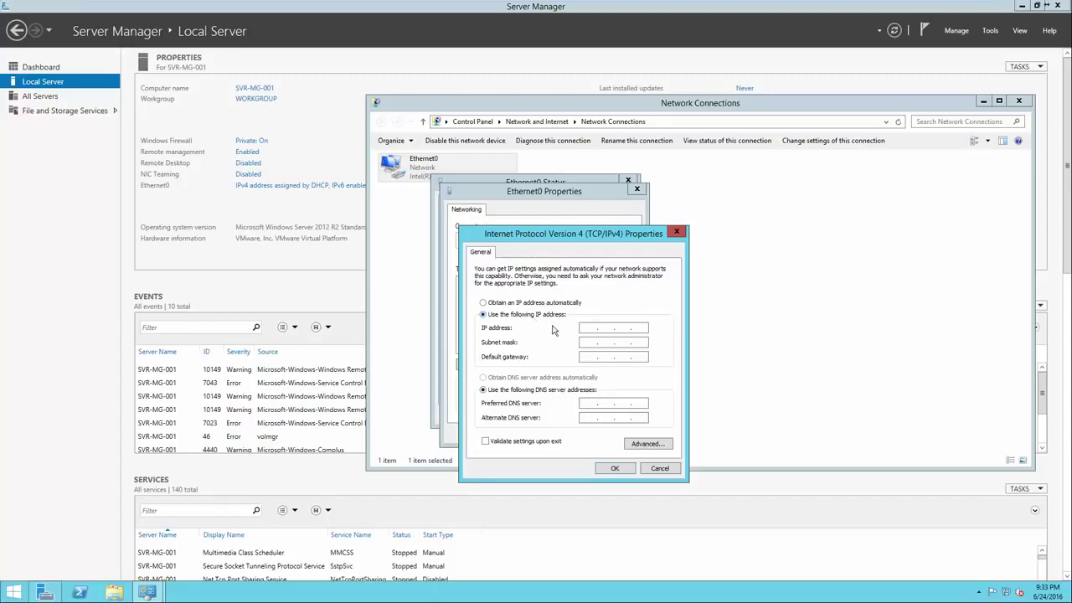
left_click(586, 330)
type("192 . 168 . 64 . 128")
left_click(623, 343)
left_click(586, 357)
type("192 . 168 . 62")
key("BackSpace")
type("4.2")
Set preferred DNS server 192.168.64.2, apply the settings and close the network windows
left_click(596, 405)
type("192 . 168 . 64 . 2")
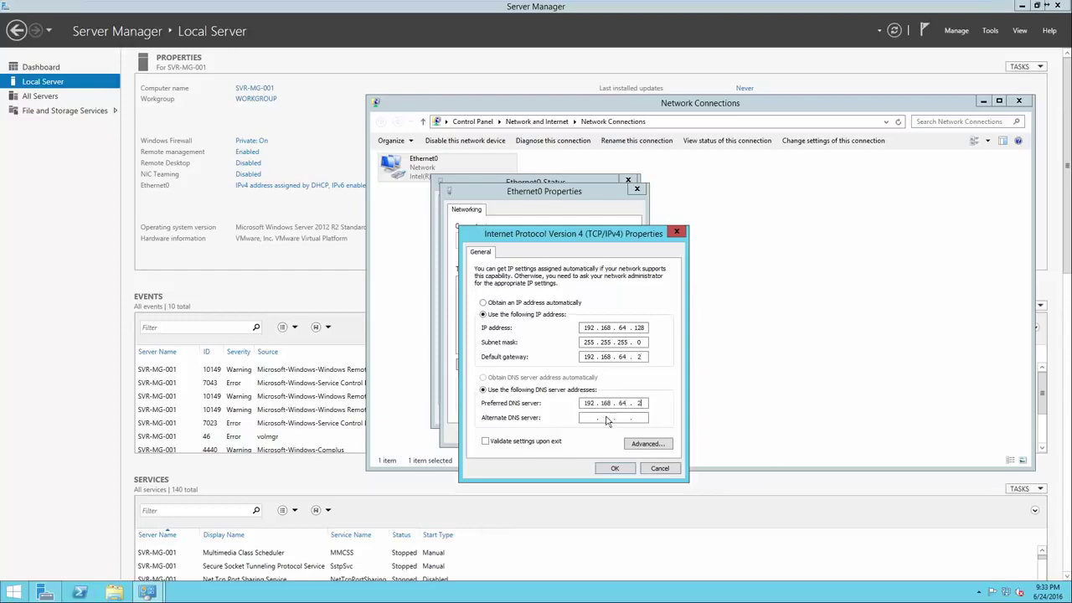
left_click(615, 469)
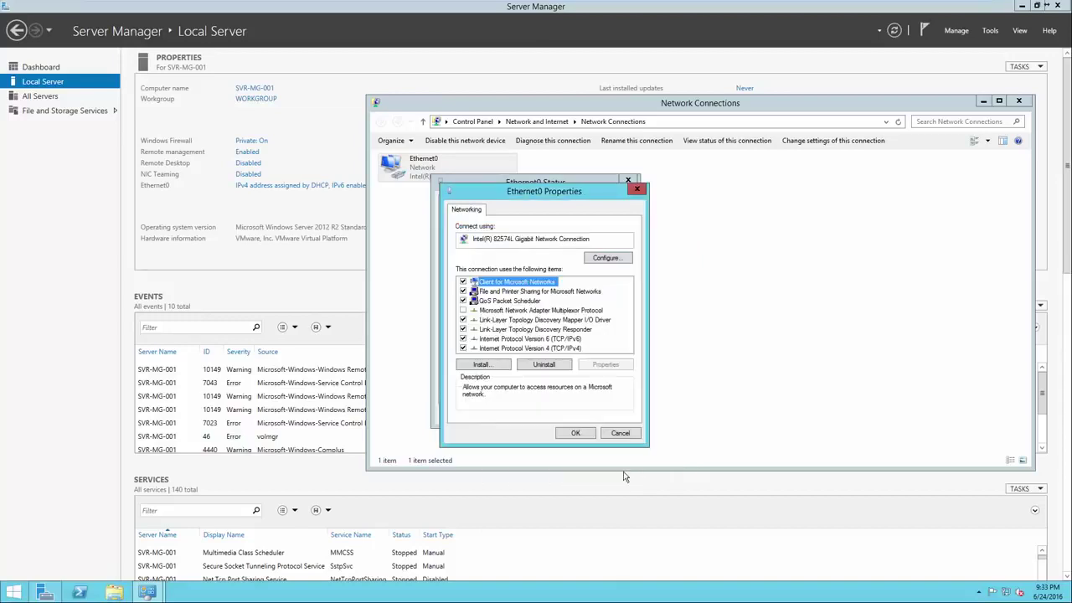
left_click(575, 433)
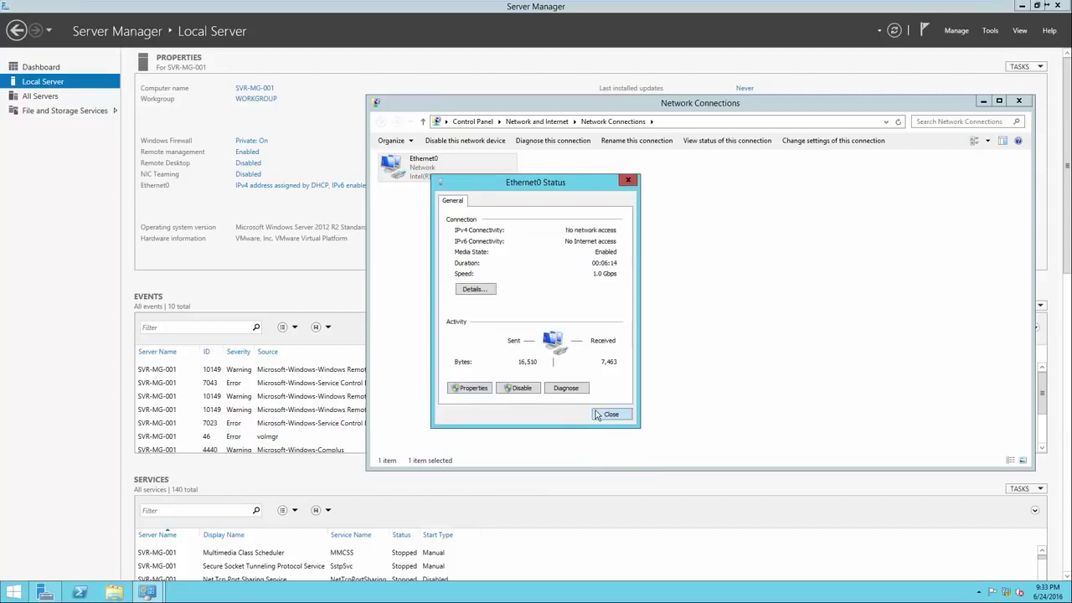
left_click(607, 415)
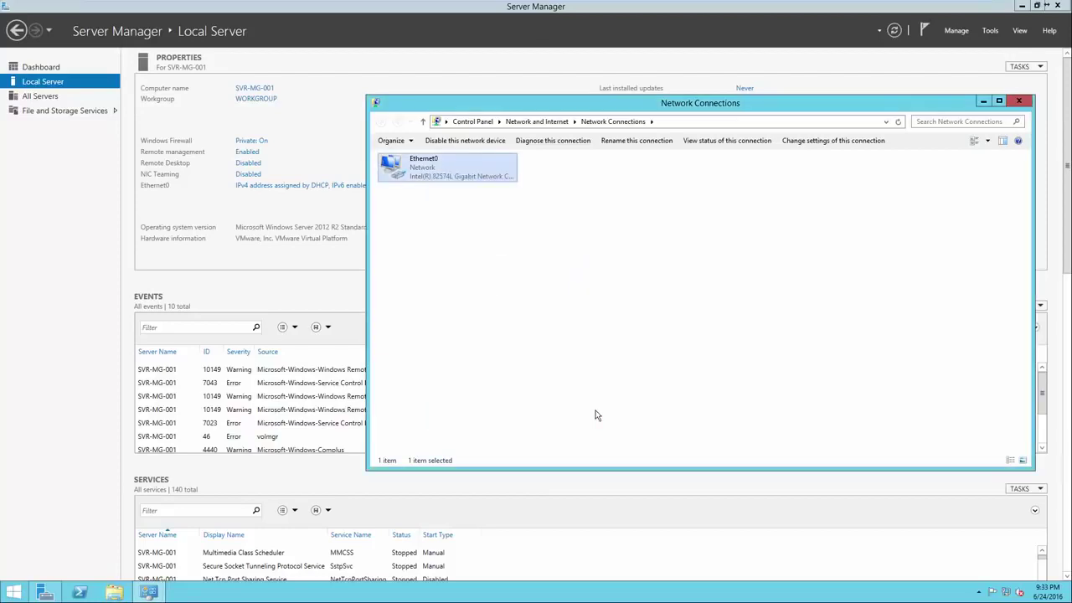
left_click(1019, 100)
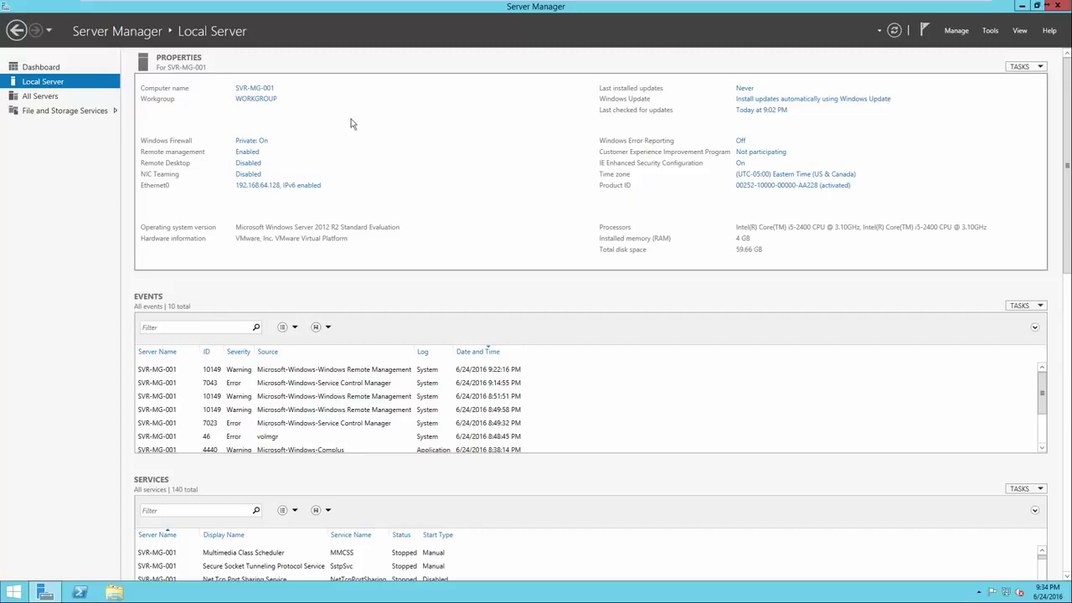
Launch Add Roles and Features from the Dashboard, choosing role-based installation on SVR-MG-001
left_click(69, 71)
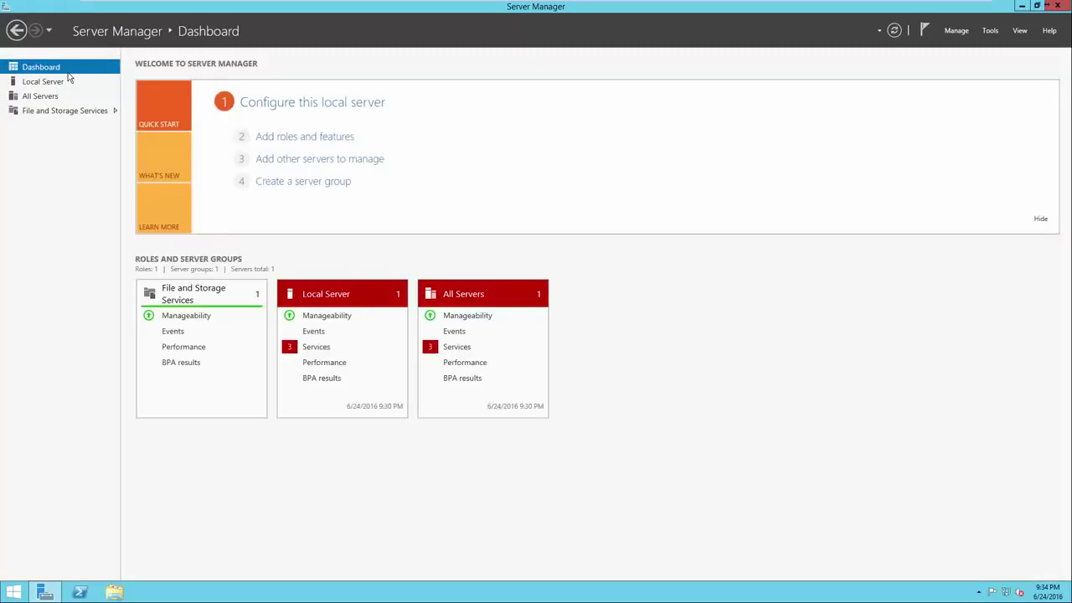
left_click(274, 139)
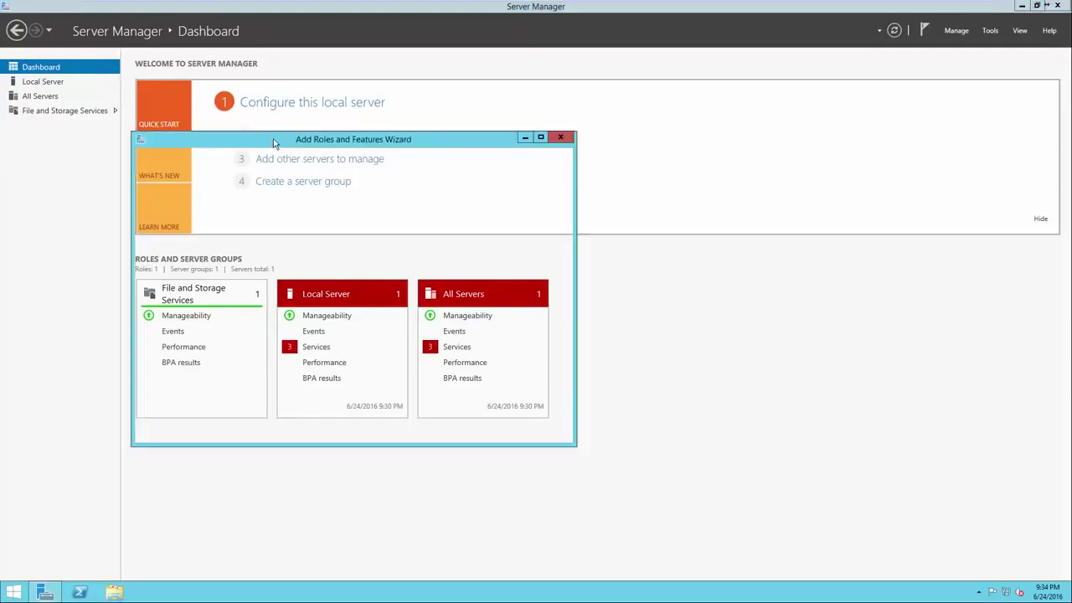
left_click_drag(291, 145, 483, 147)
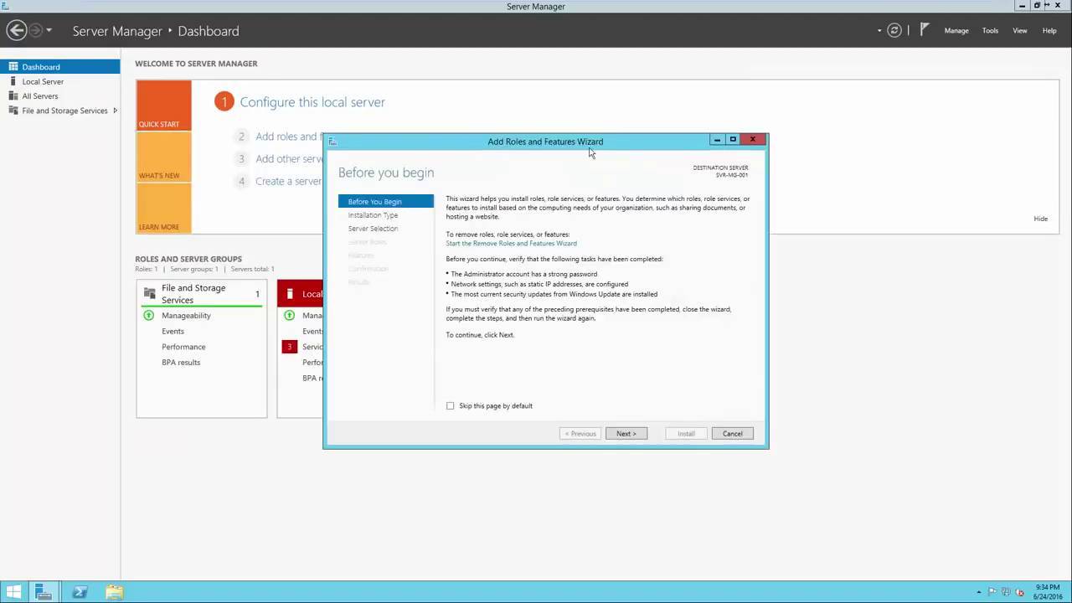
left_click(627, 434)
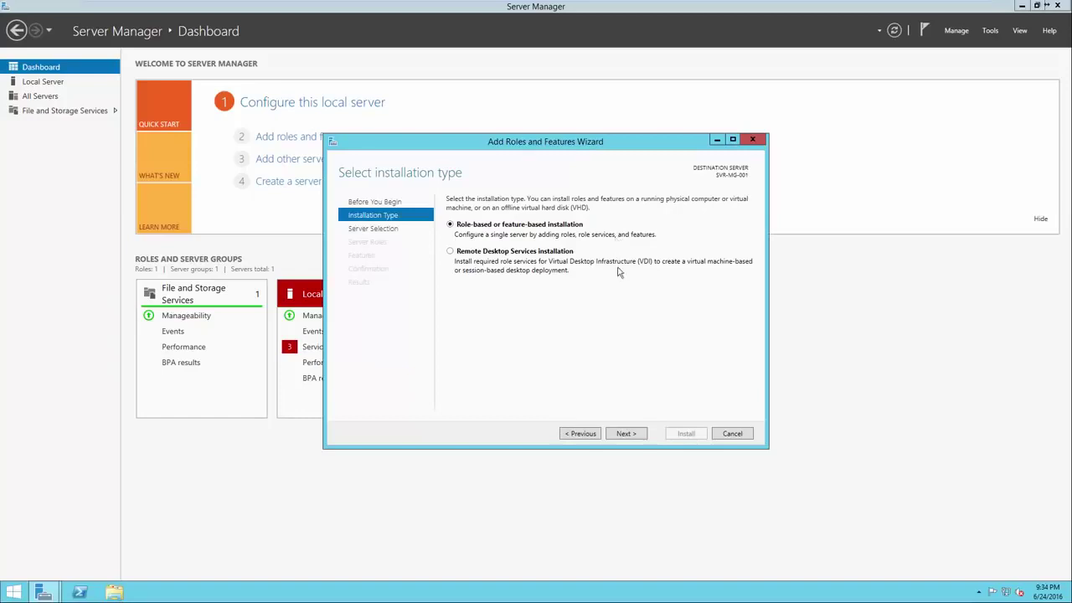
left_click(626, 434)
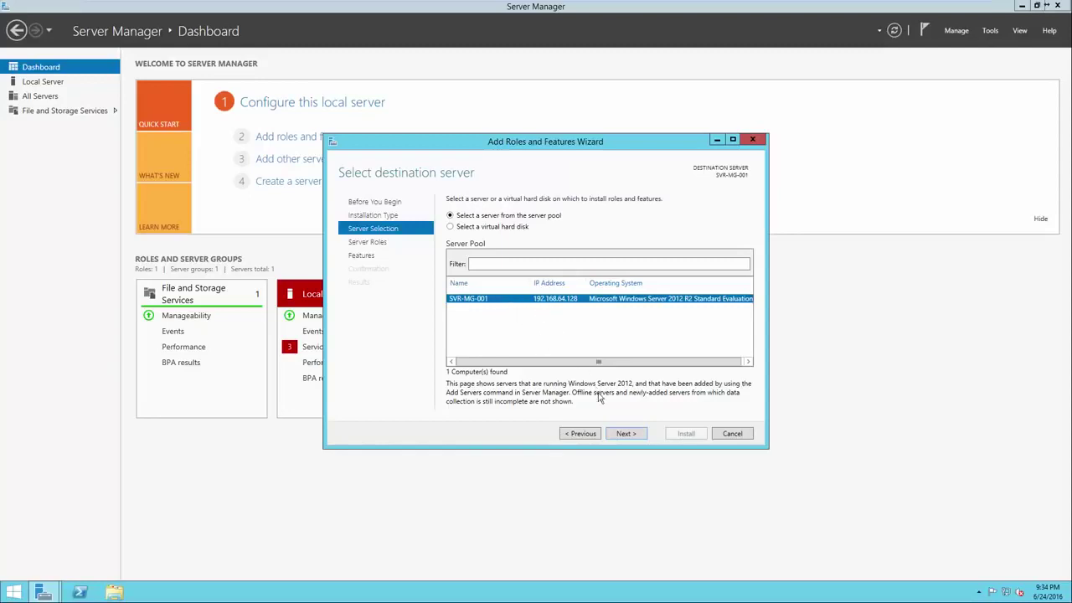
left_click(620, 436)
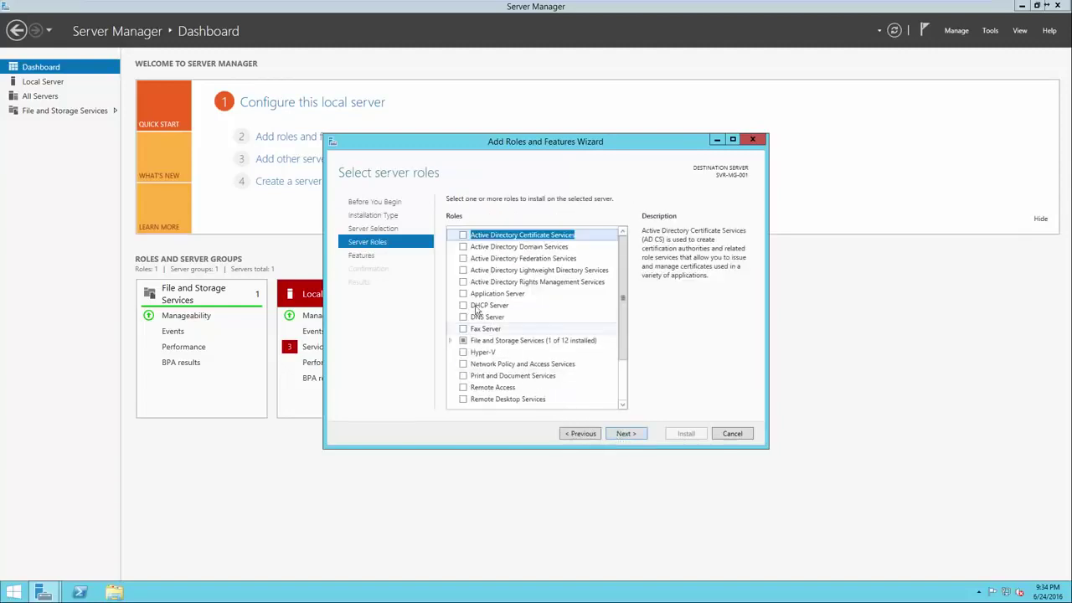
Select the Active Directory Domain Services role and Group Policy Management feature, reaching Confirmation
left_click(462, 247)
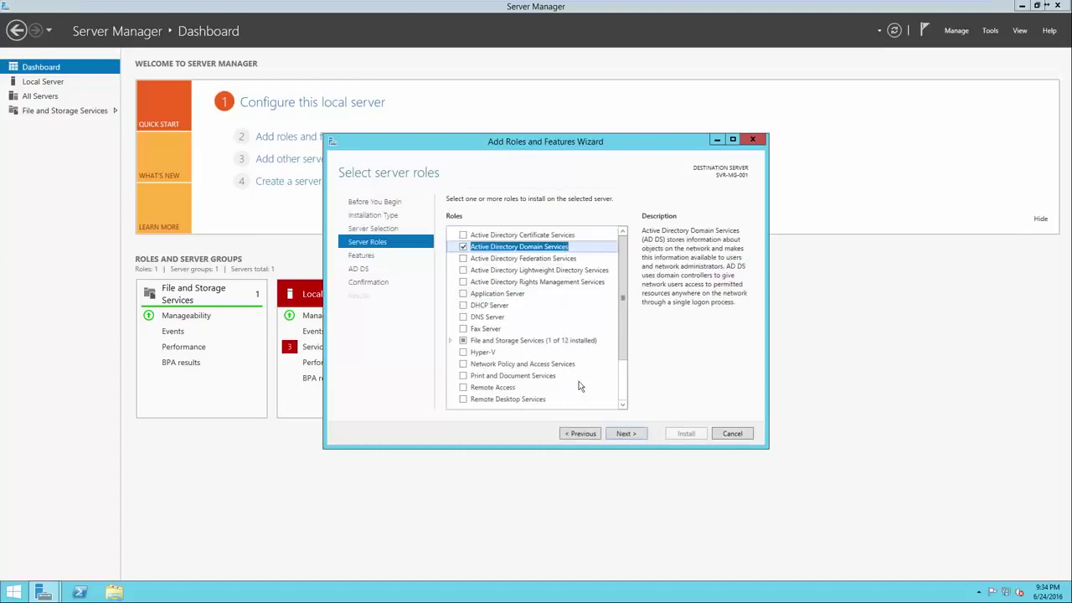
left_click(621, 435)
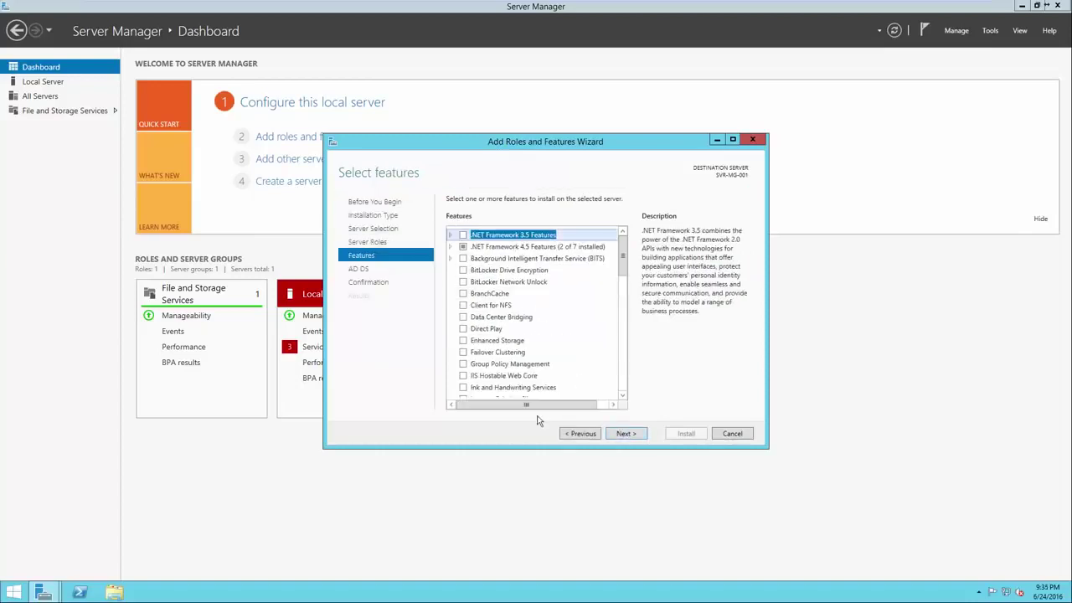
left_click(464, 366)
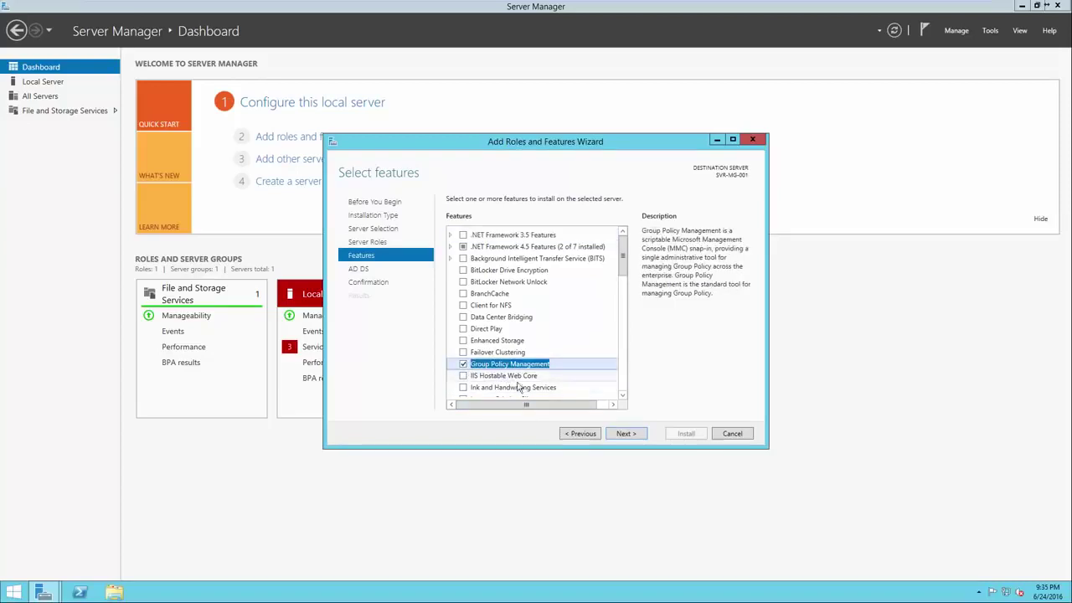
left_click(632, 438)
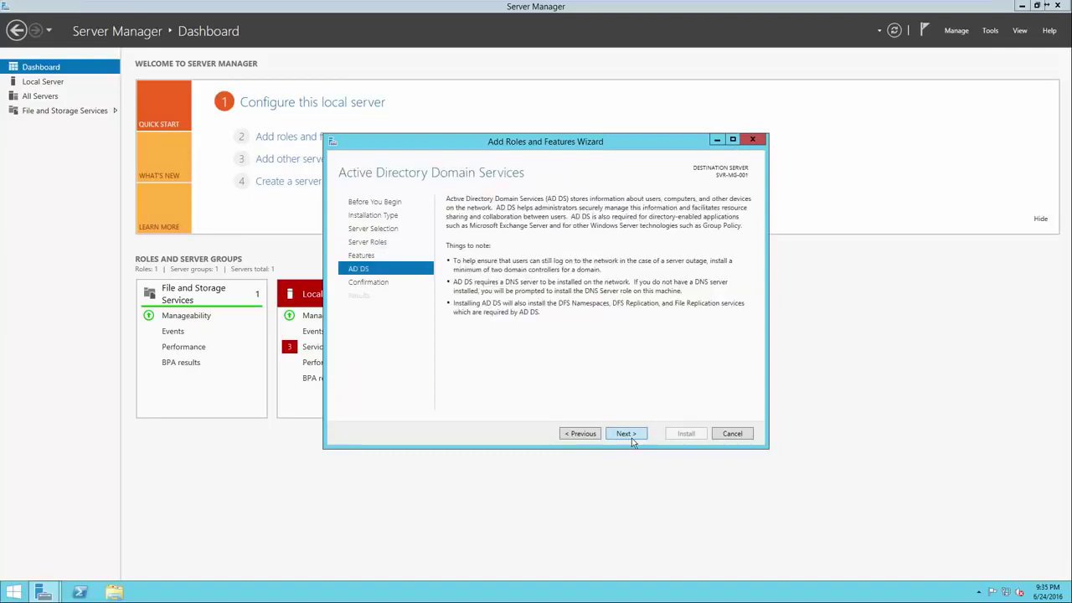
left_click(632, 438)
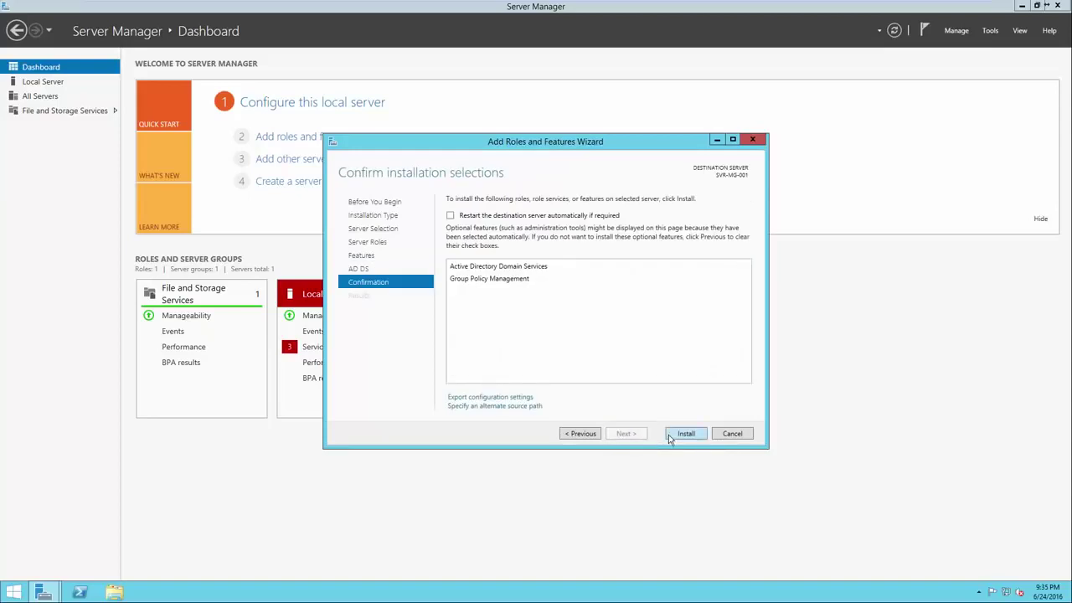
Install AD DS and Group Policy Management, then launch promotion to a domain controller
left_click(669, 435)
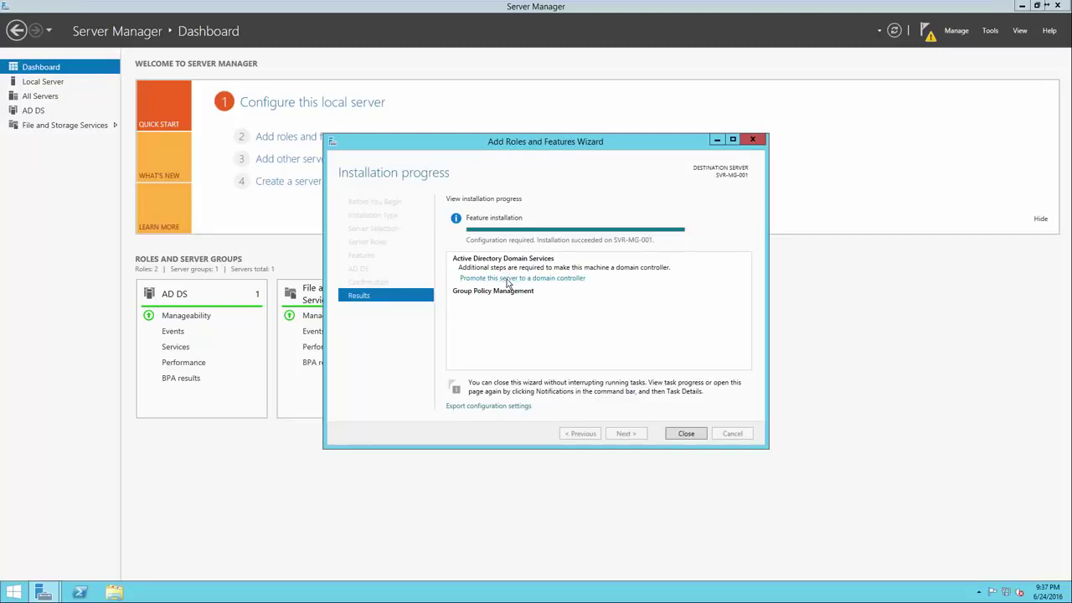
left_click(507, 281)
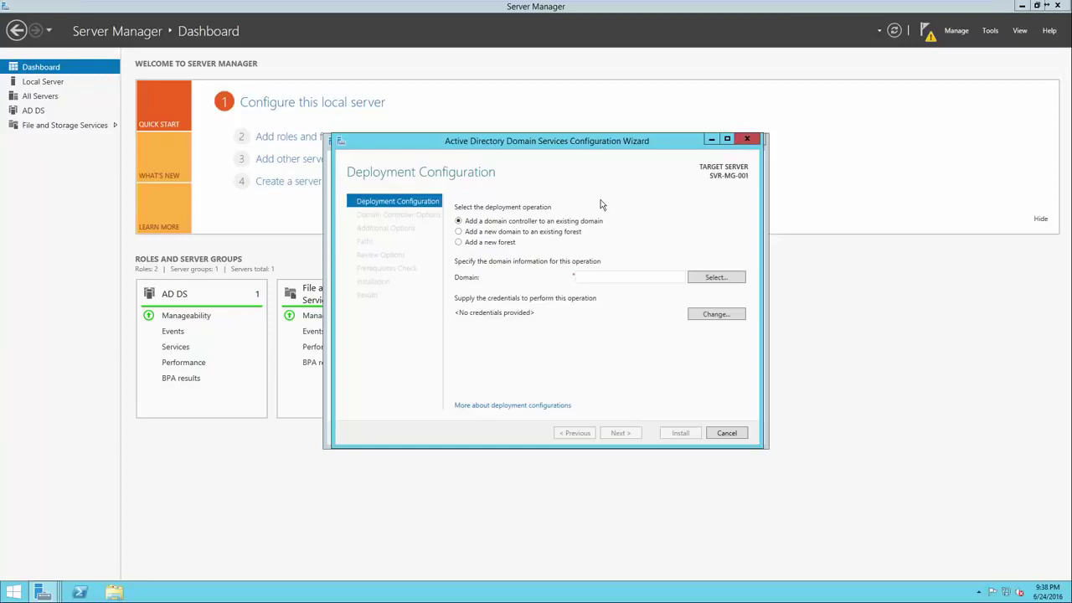
Choose 'Add a new forest' with the root domain name test.local instead of google.com
left_click(494, 243)
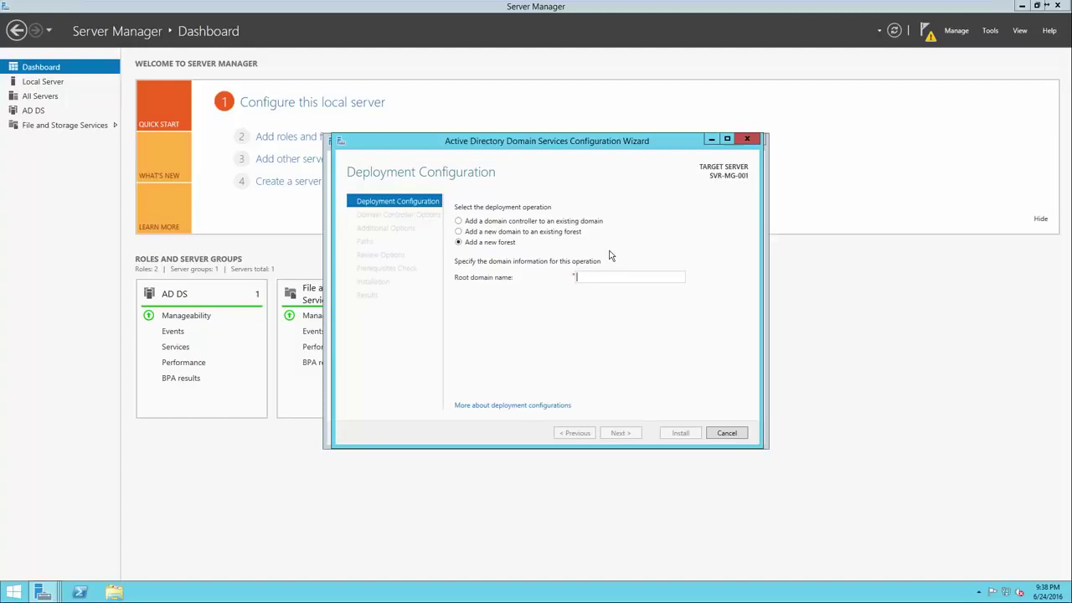
type("google.com")
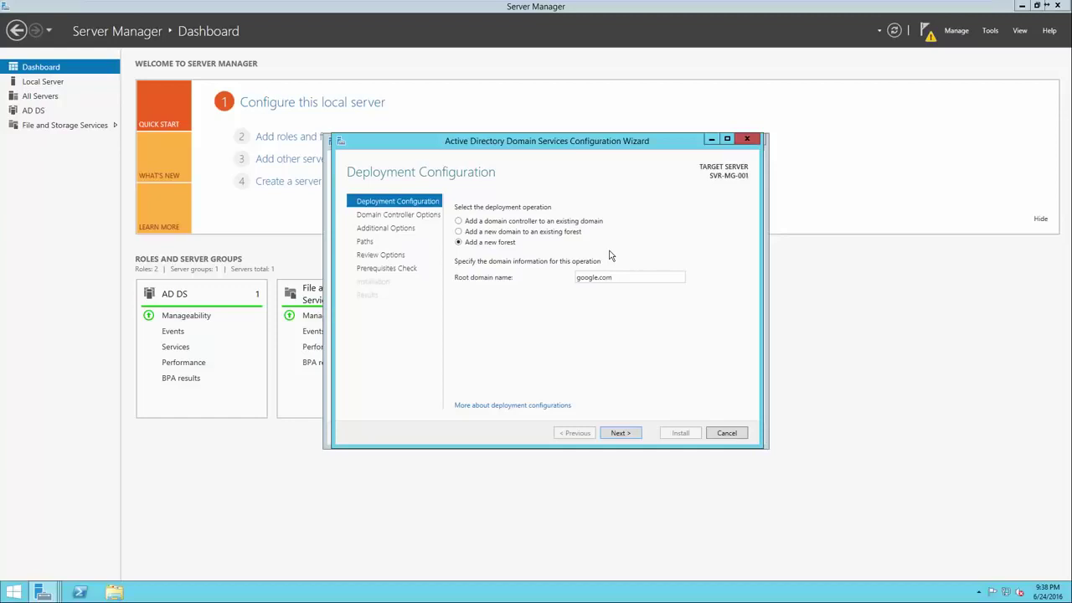
left_click_drag(592, 283, 575, 284)
key("BackSpace")
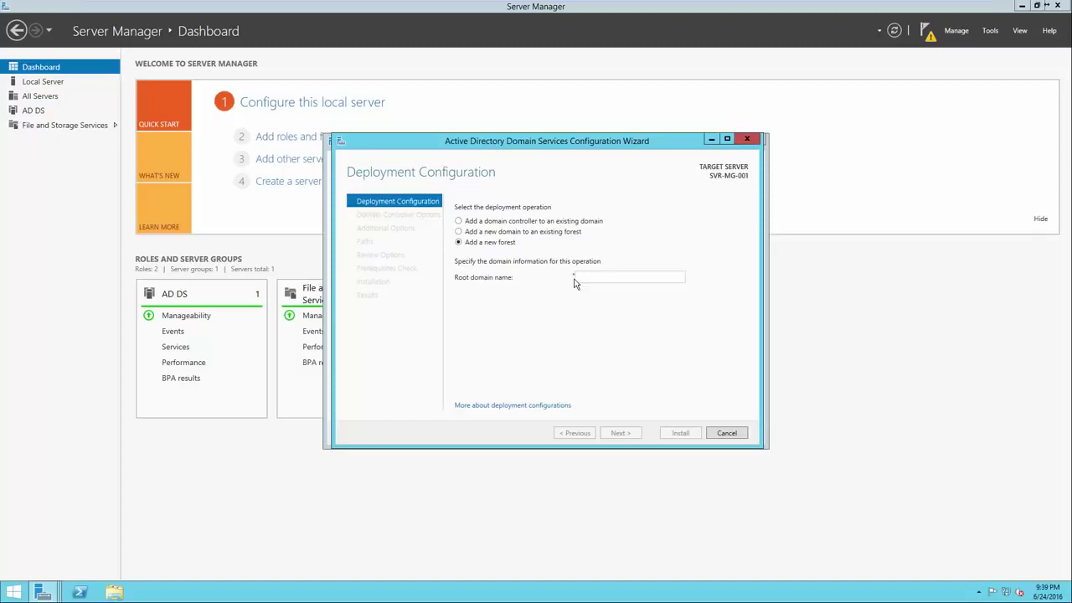
type("test")
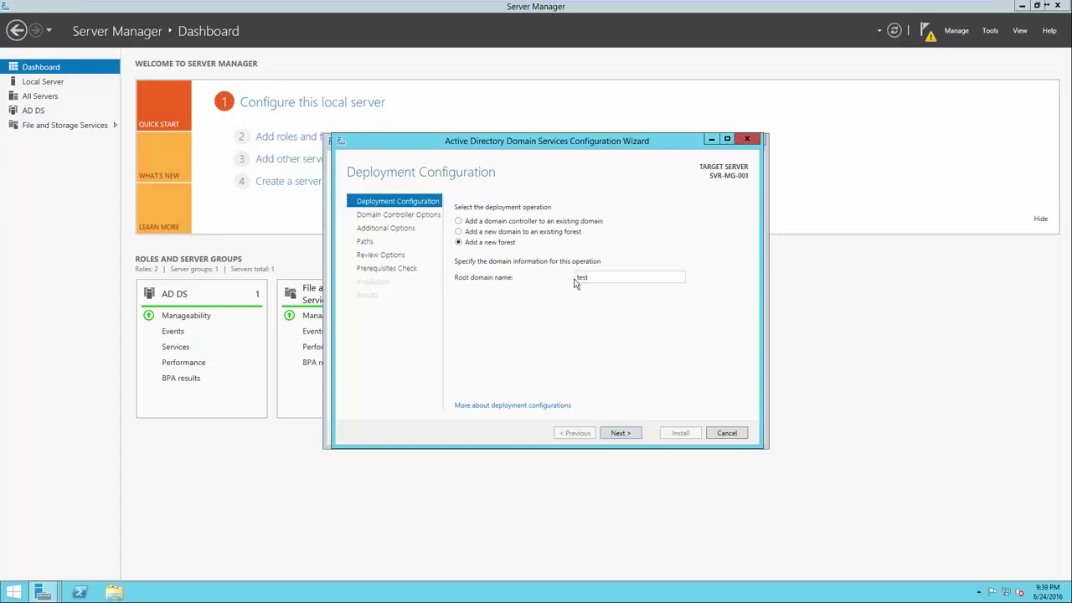
type(".local")
Keep Windows Server 2012 R2 forest level, enter the DSRM password, and pass DNS Options
left_click(627, 435)
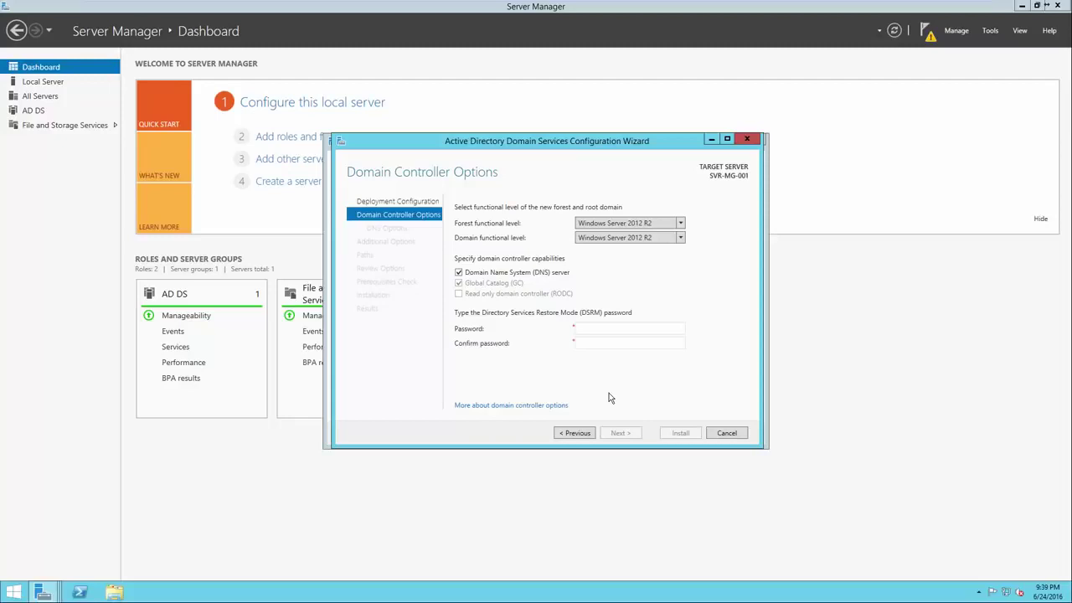
left_click(681, 225)
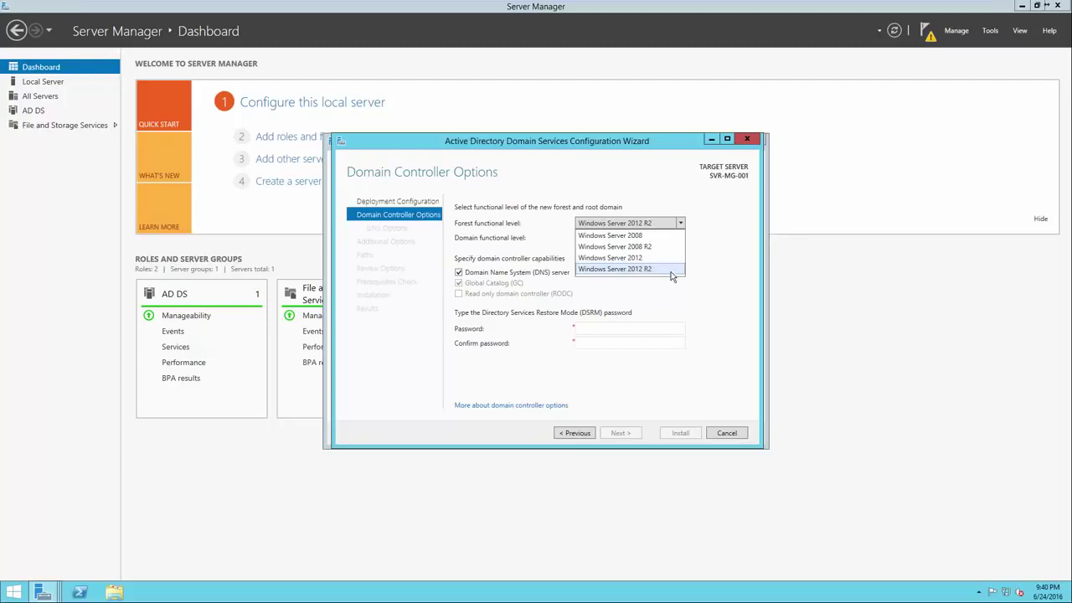
left_click(716, 266)
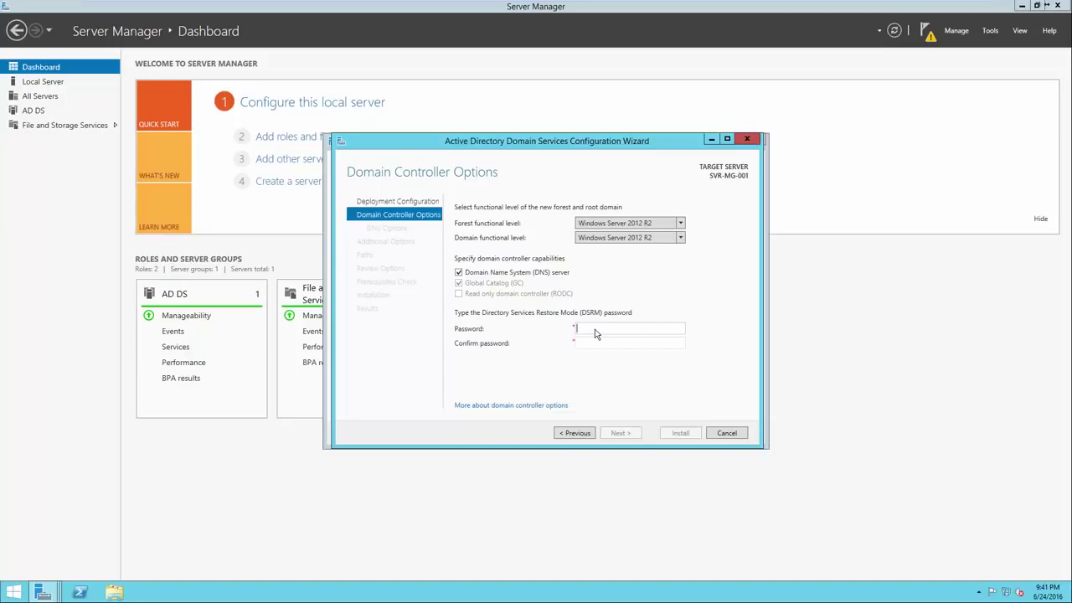
type("**************************")
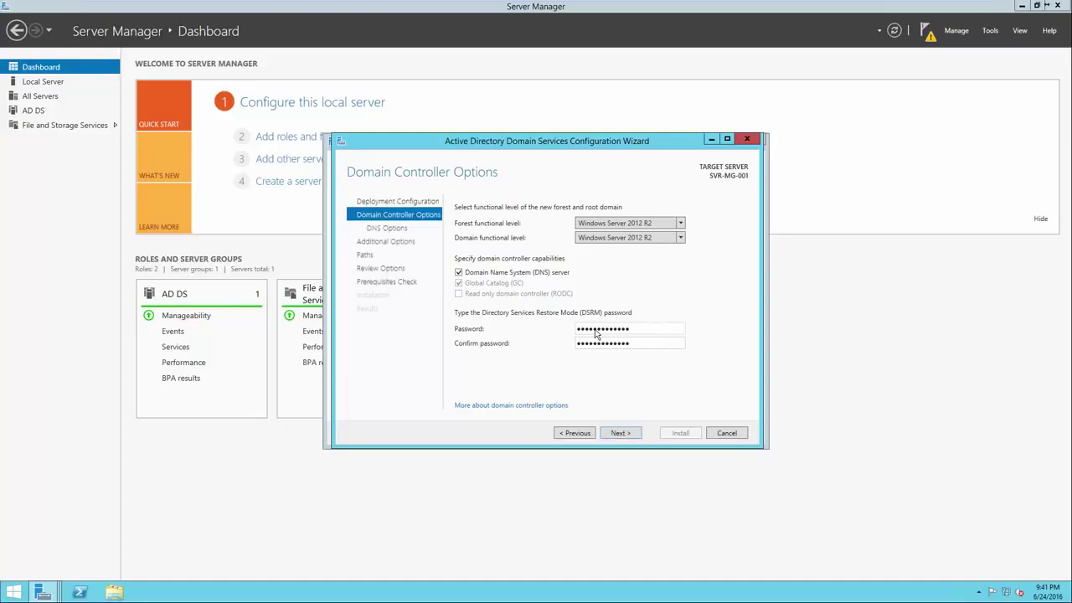
left_click(621, 433)
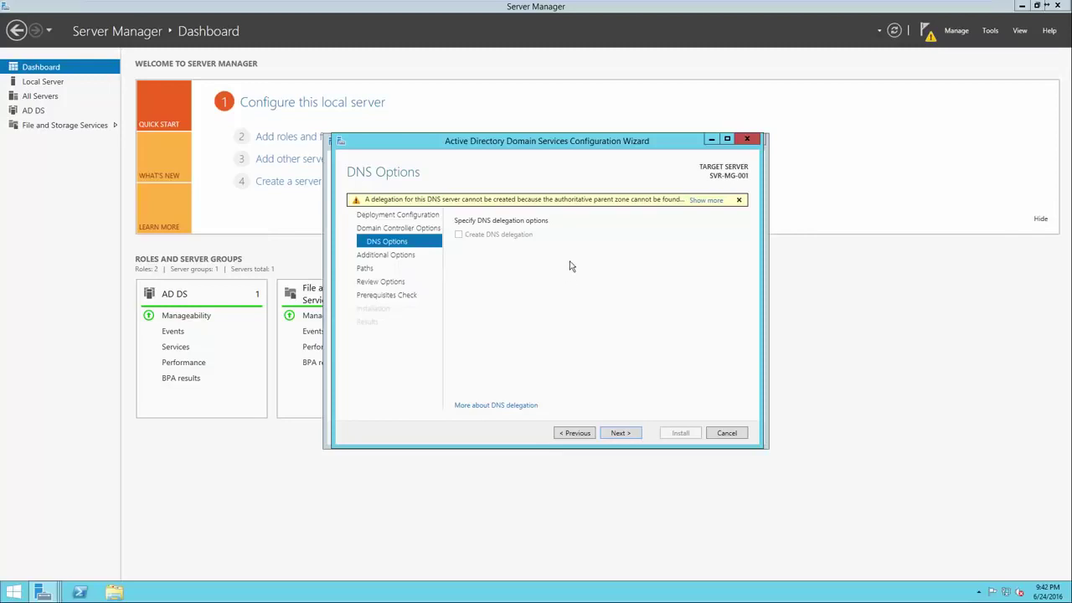
left_click(619, 433)
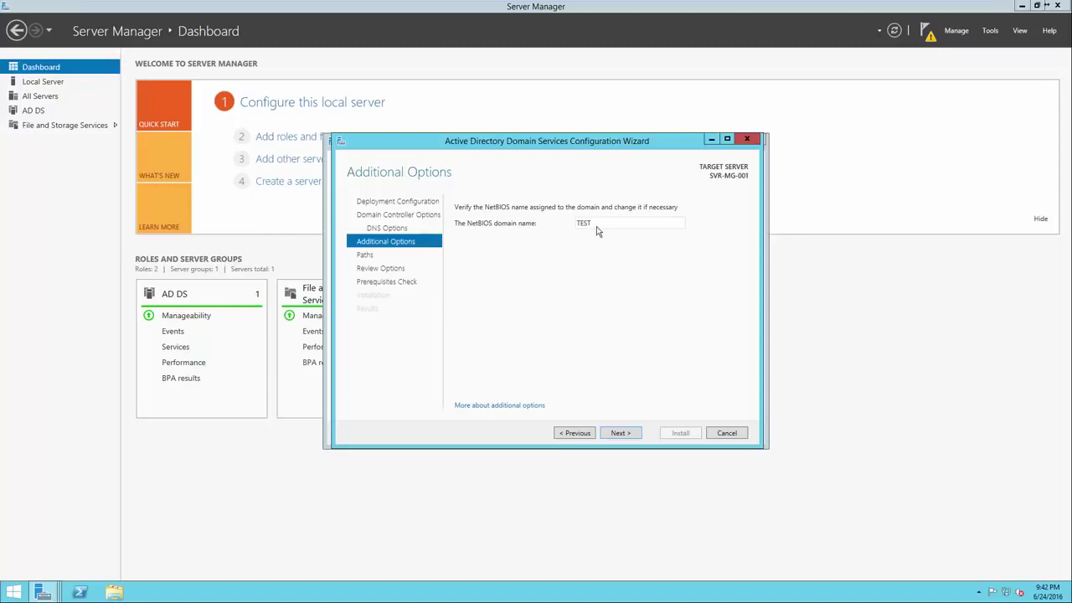
Keep the NetBIOS domain name TEST and advance to Paths
left_click(613, 433)
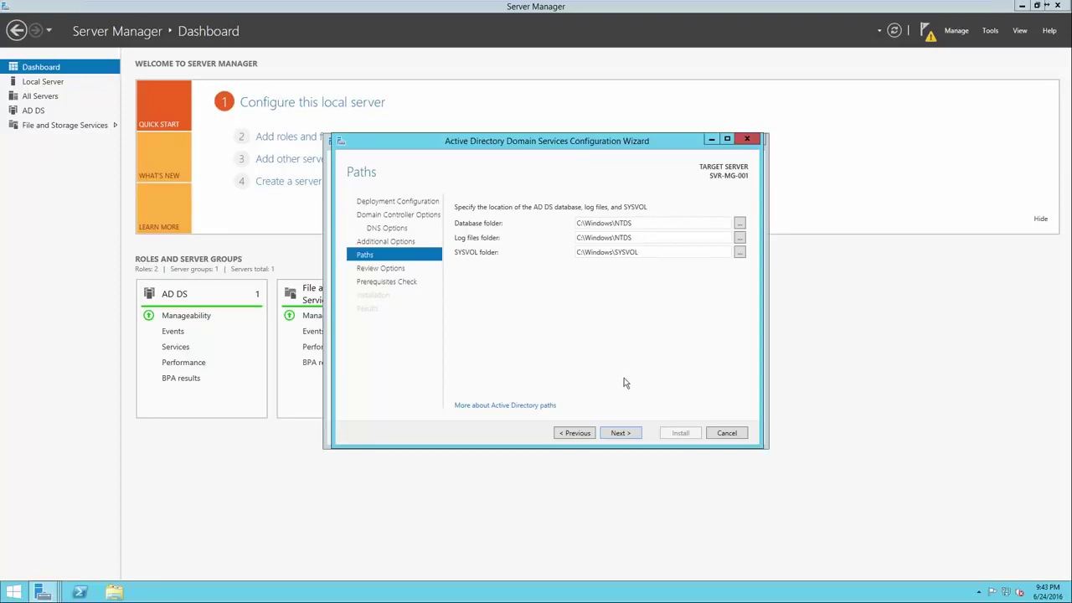
Accept the default NTDS and SYSVOL folder paths and proceed to the prerequisites check
left_click(621, 433)
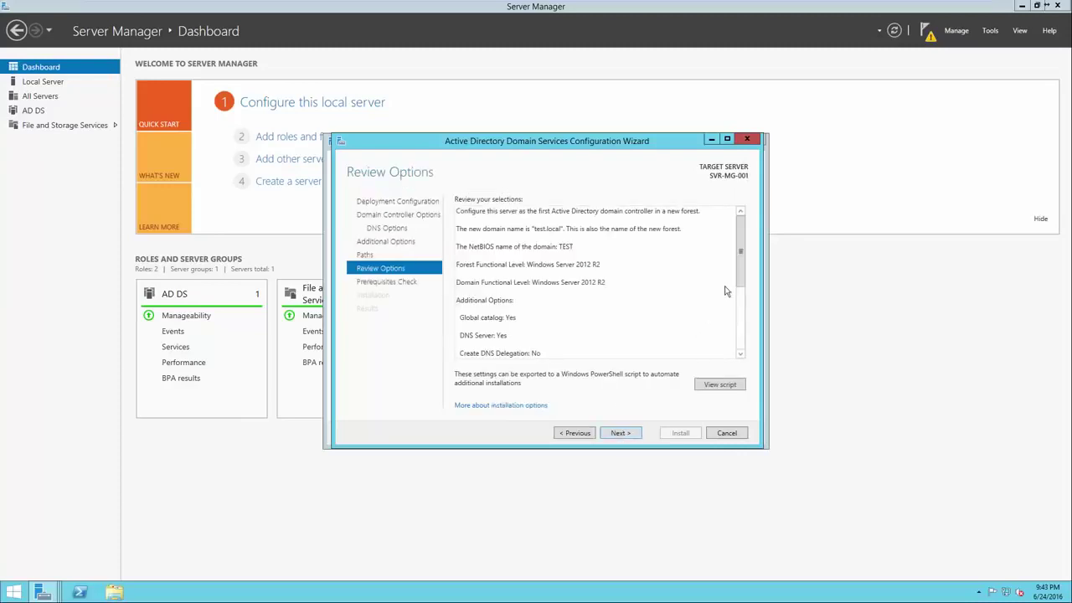
left_click_drag(739, 278, 736, 348)
key("Return")
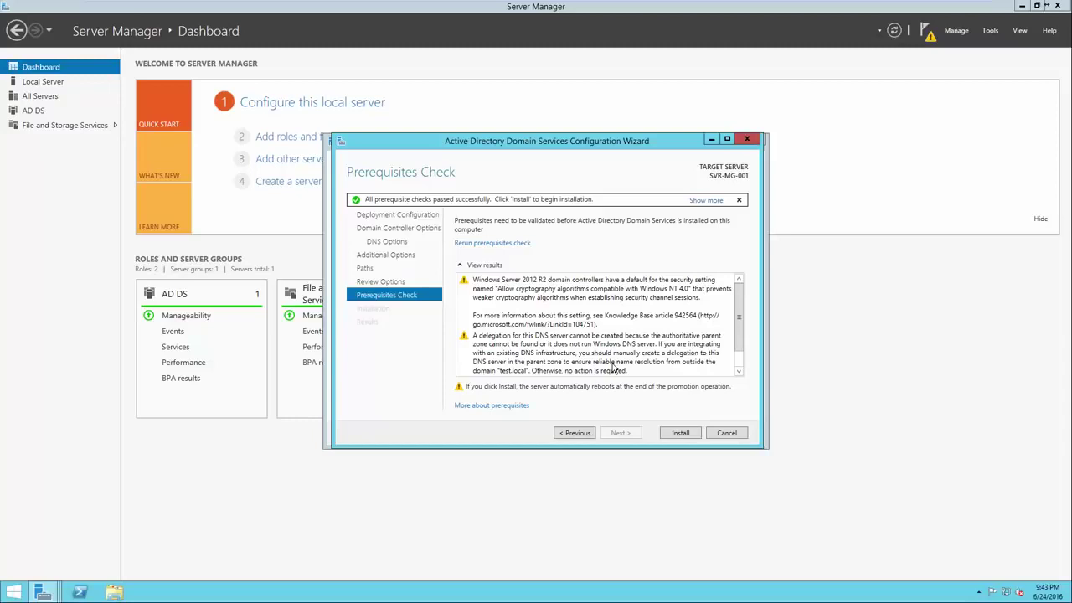
Read the cryptography and DNS delegation warnings and the all-checks-passed result
left_click(572, 320)
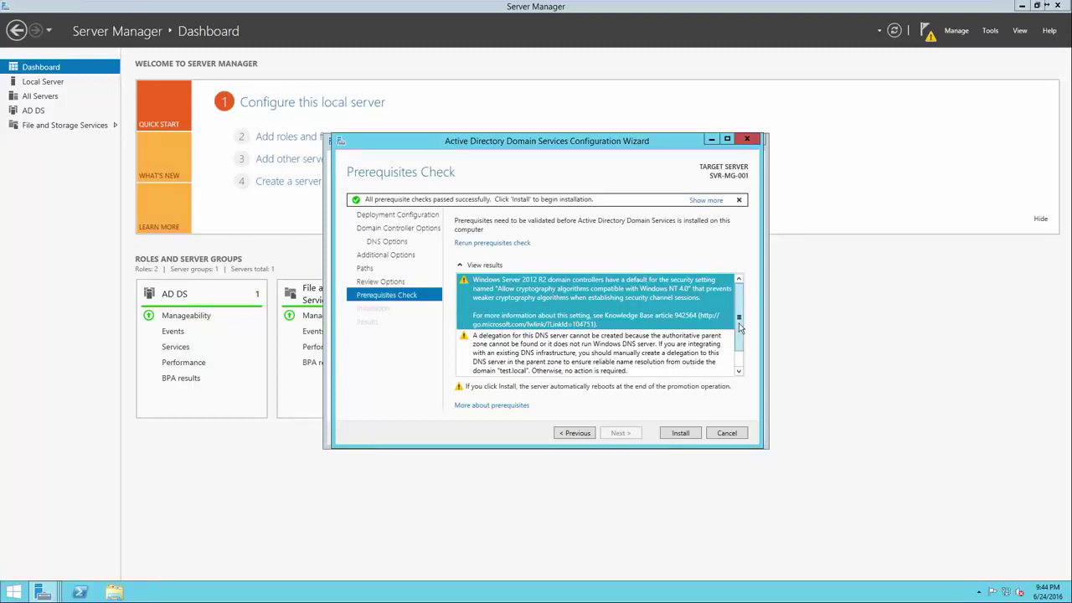
scroll(740, 351, "down", 1)
left_click(692, 344)
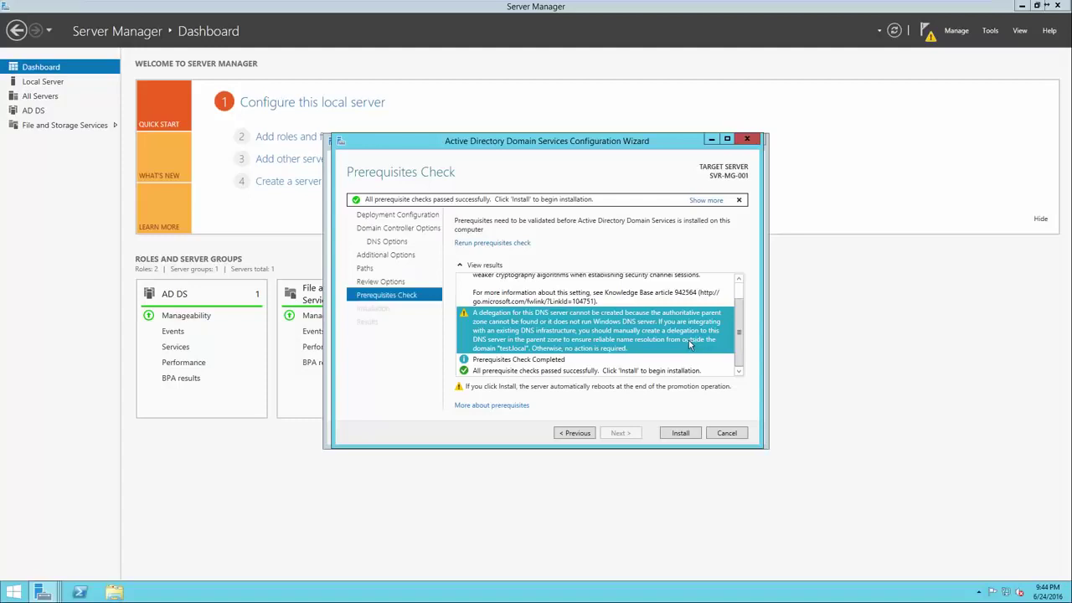
left_click(629, 360)
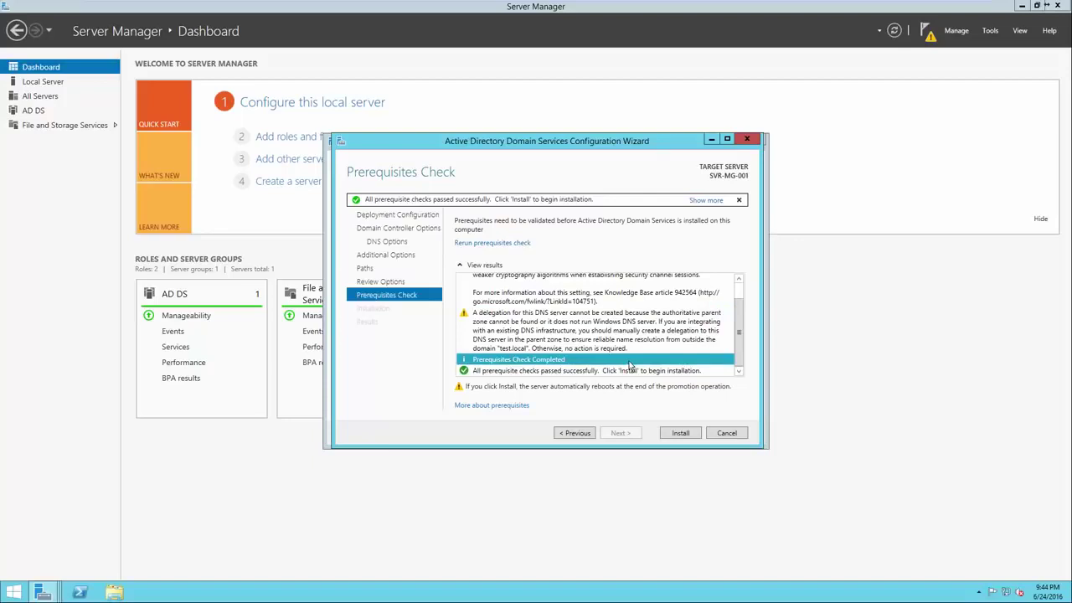
left_click(629, 371)
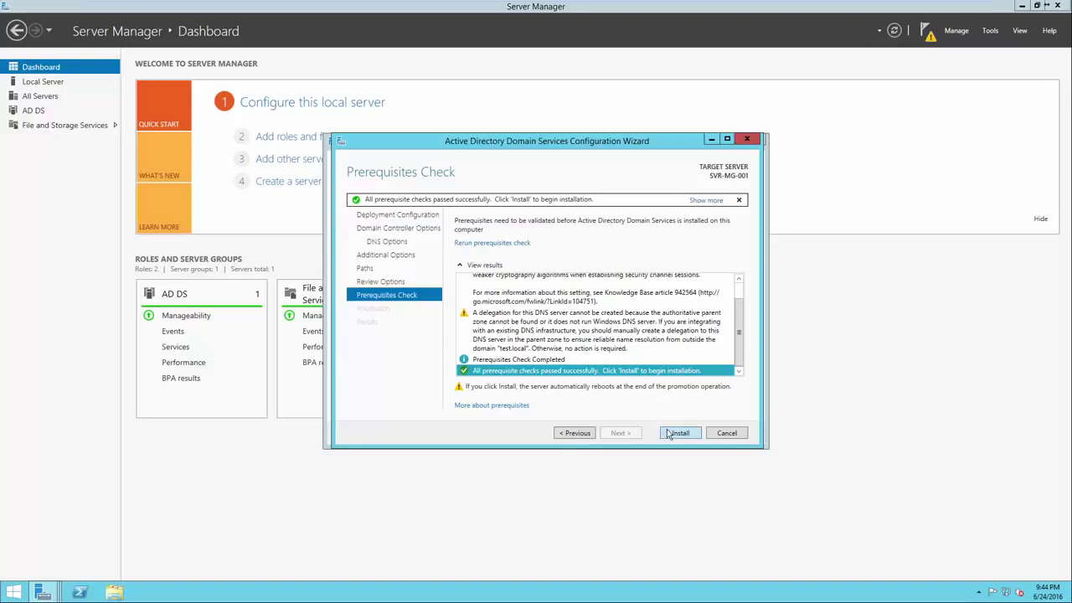
Start the domain controller installation and let the server reboot to its lock screen
left_click(669, 433)
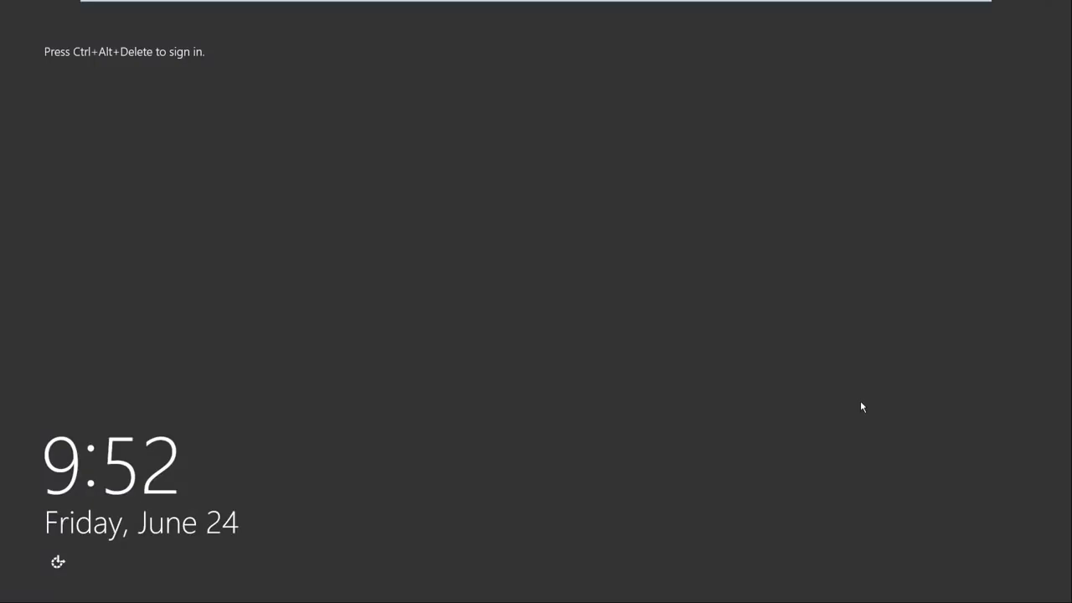
Sign in as TEST\Administrator with the account password, then advance to the 'What is Active Directory?' slide
key("ctrl+alt+Delete")
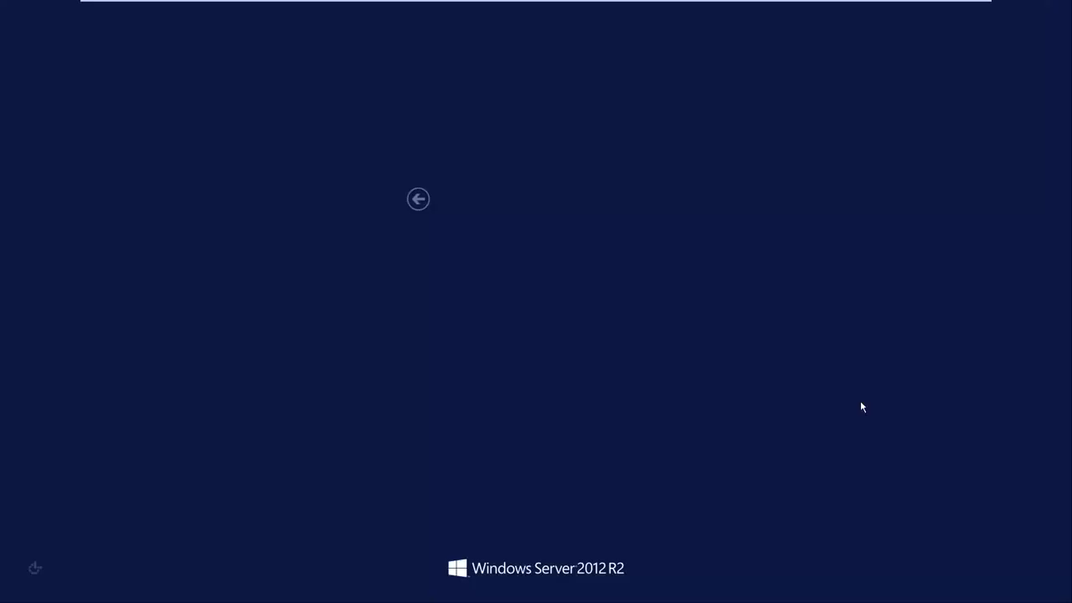
left_click(520, 271)
type("Password1")
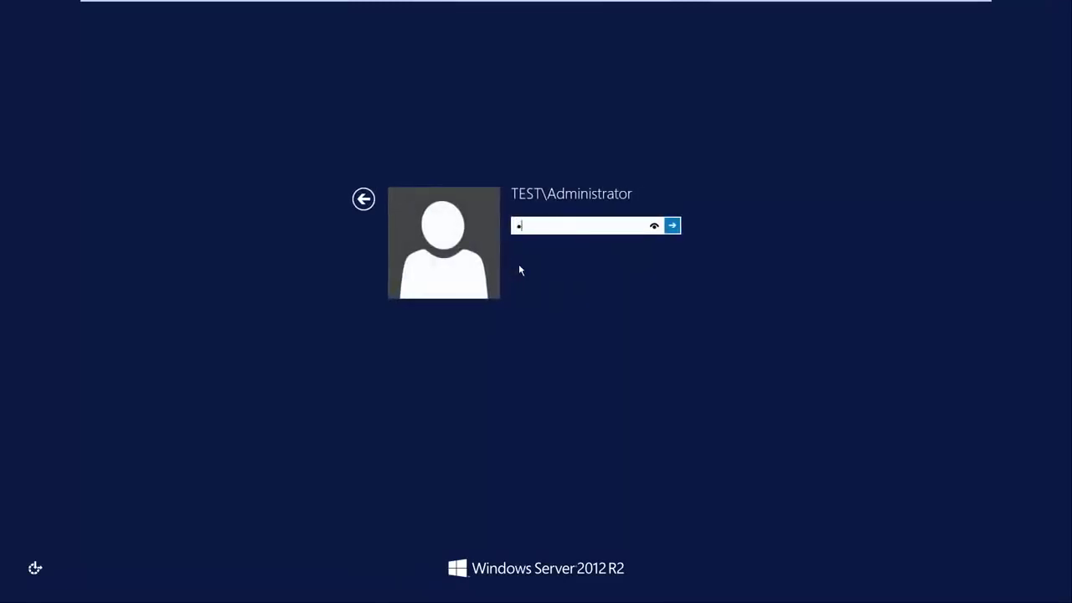
type("23")
key("Return")
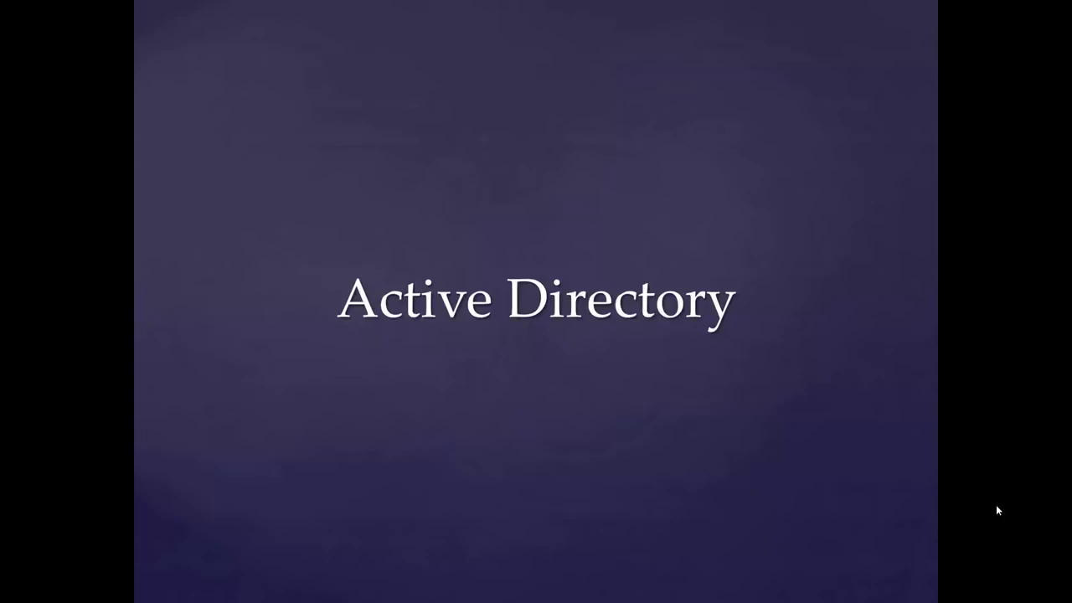
key("Right")
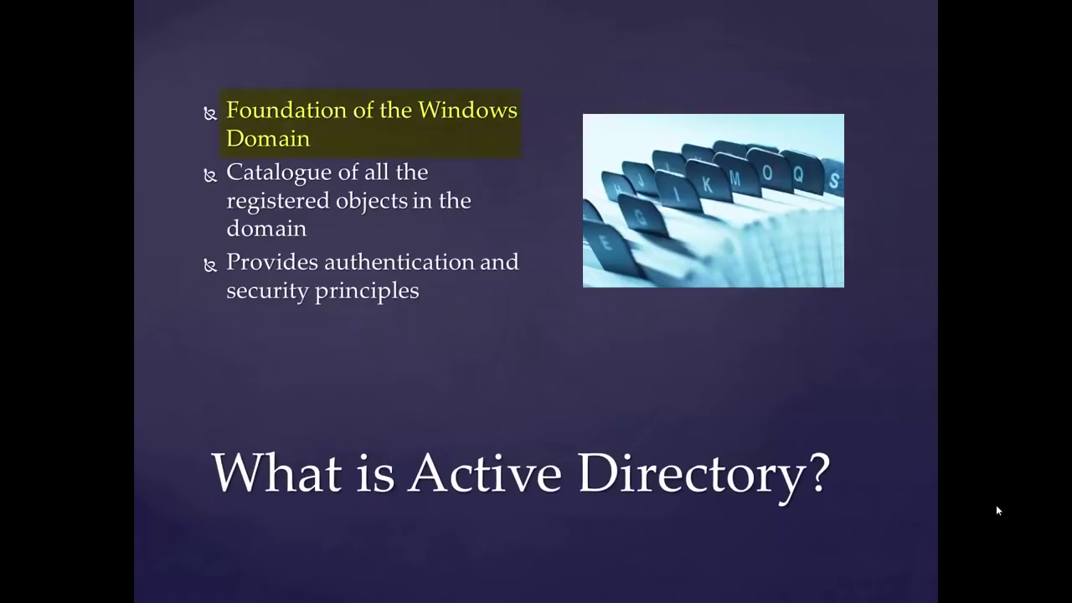
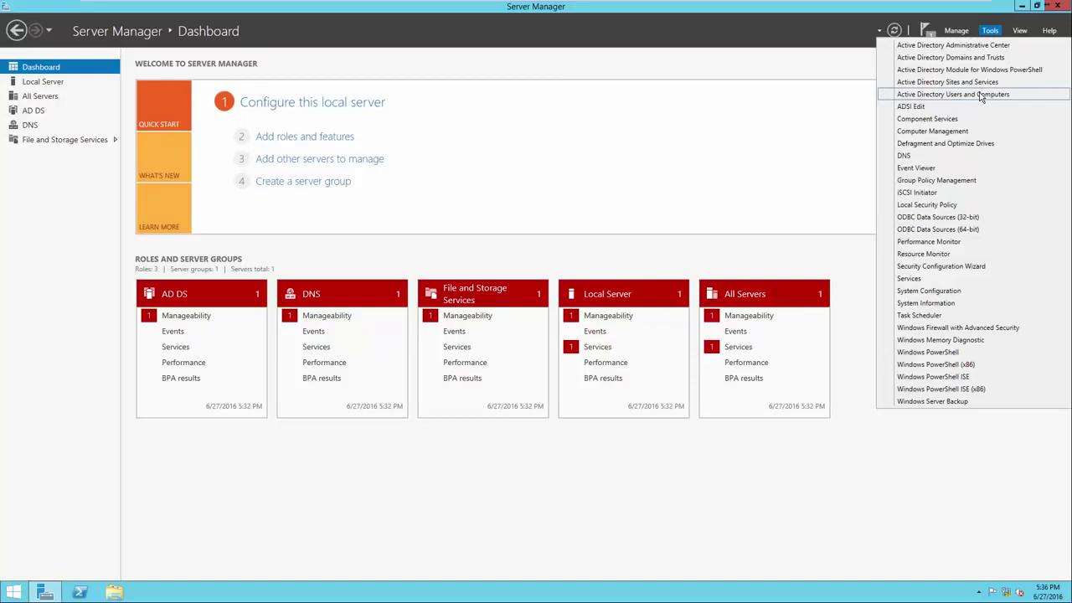
Open Active Directory Users and Computers and expand test.local to show Builtin, Computers and Users
left_click(981, 95)
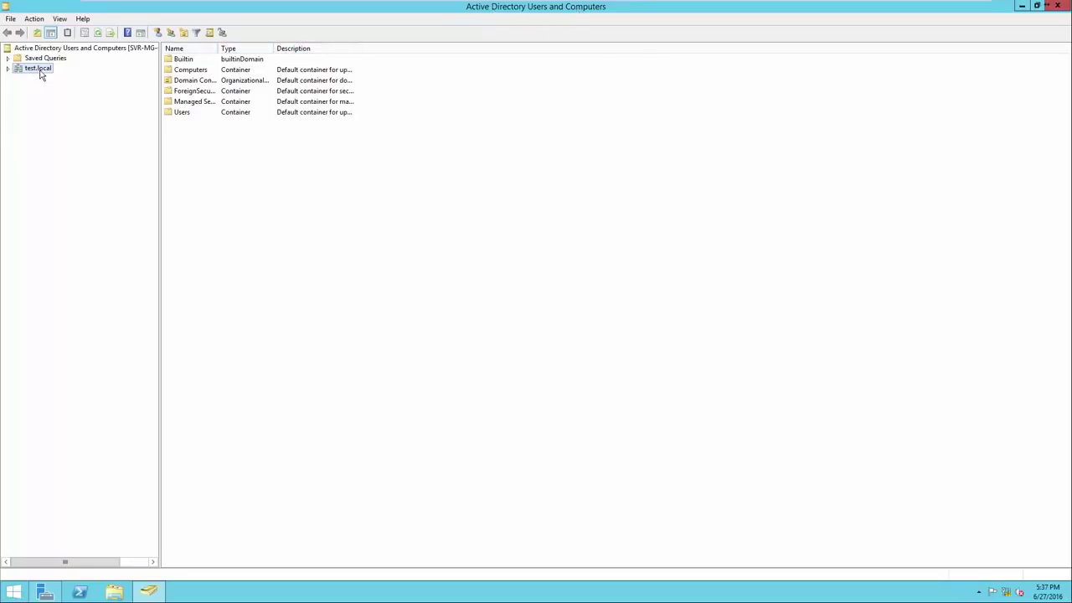
left_click(8, 69)
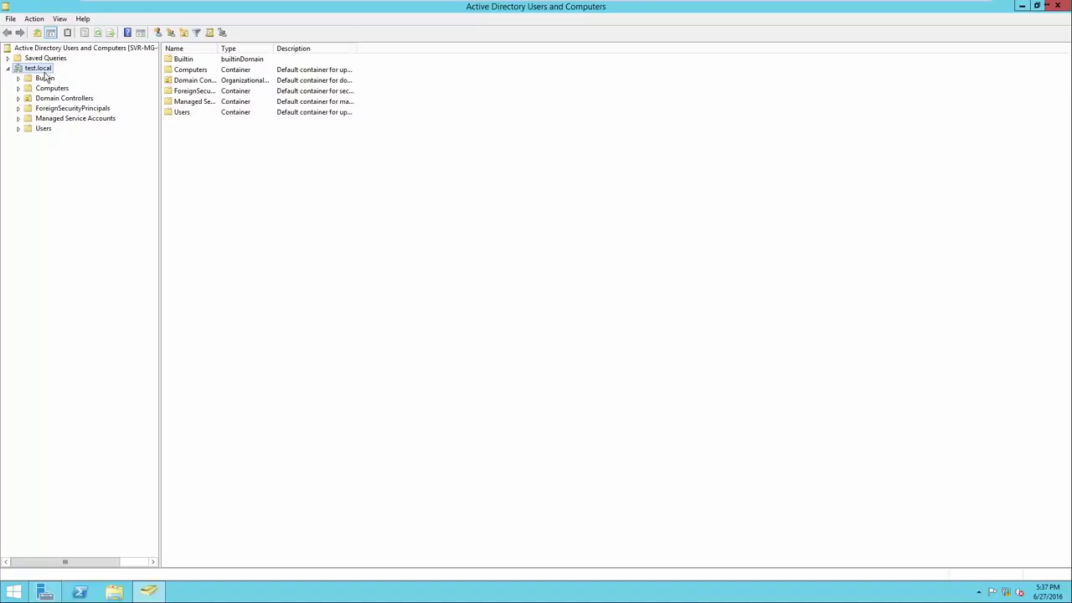
Create the Headquarters organizational unit under test.local
right_click(214, 181)
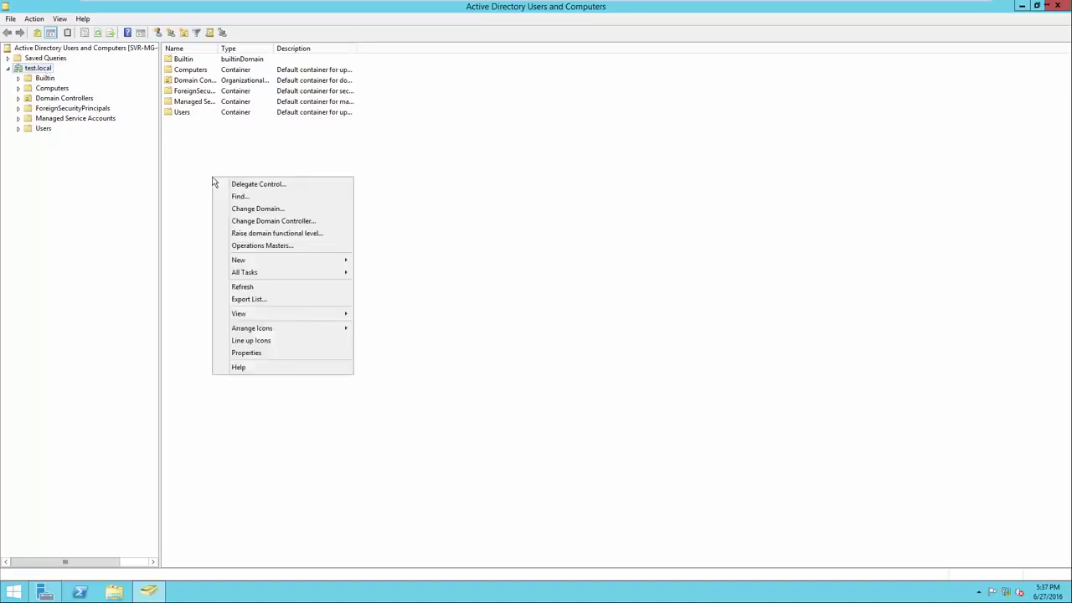
mouse_move(242, 260)
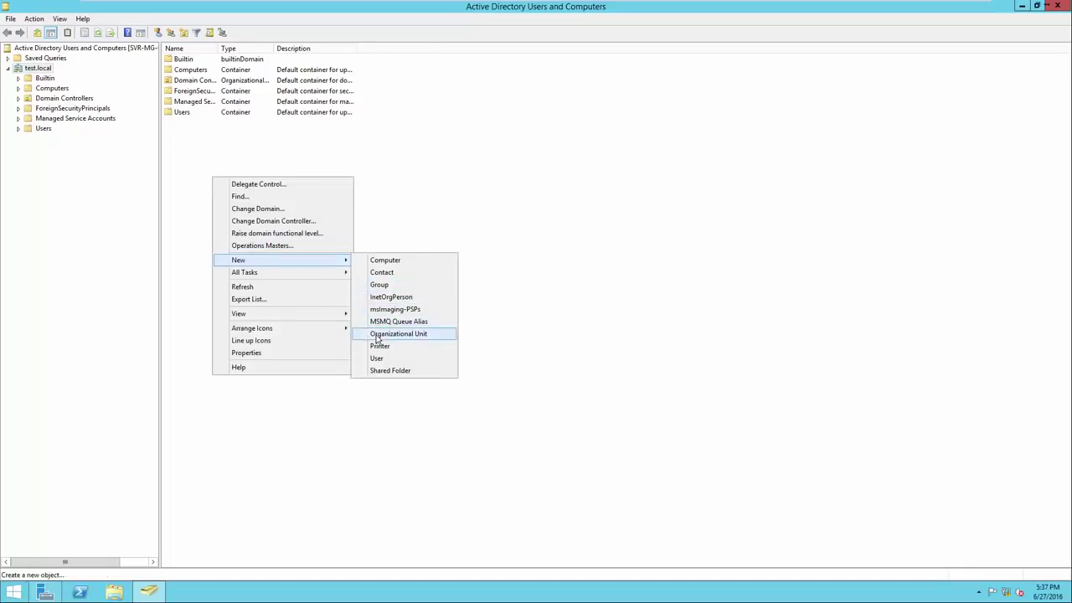
left_click(376, 336)
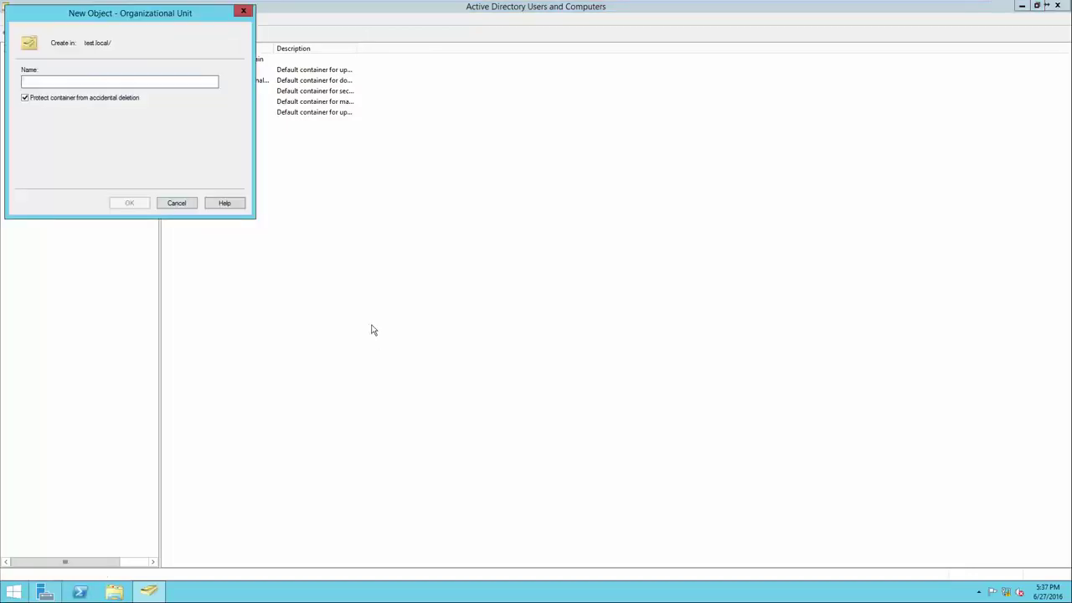
type("Headquarters")
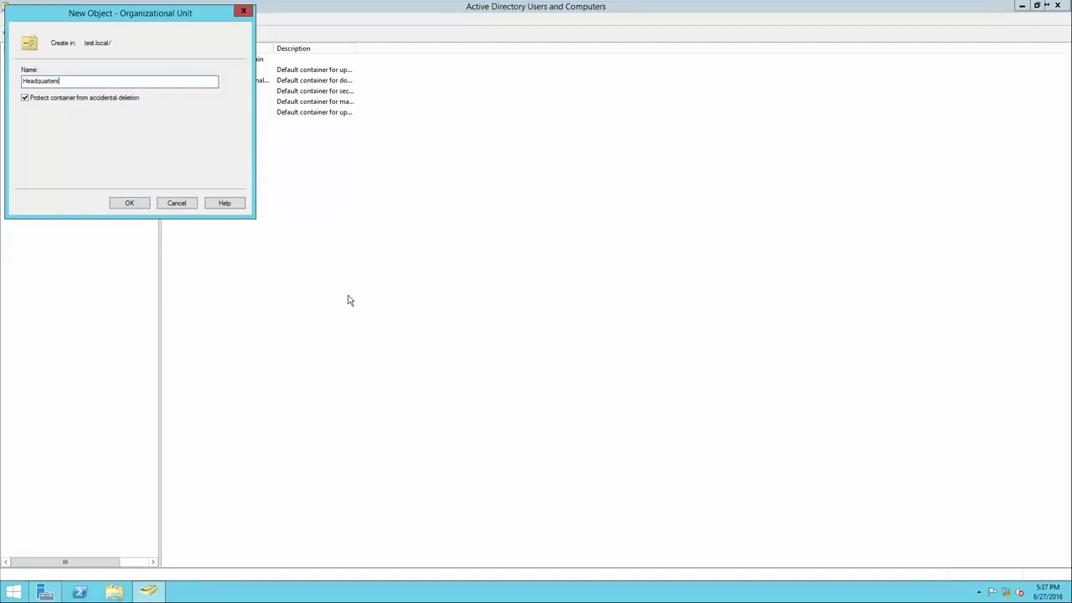
key("Return")
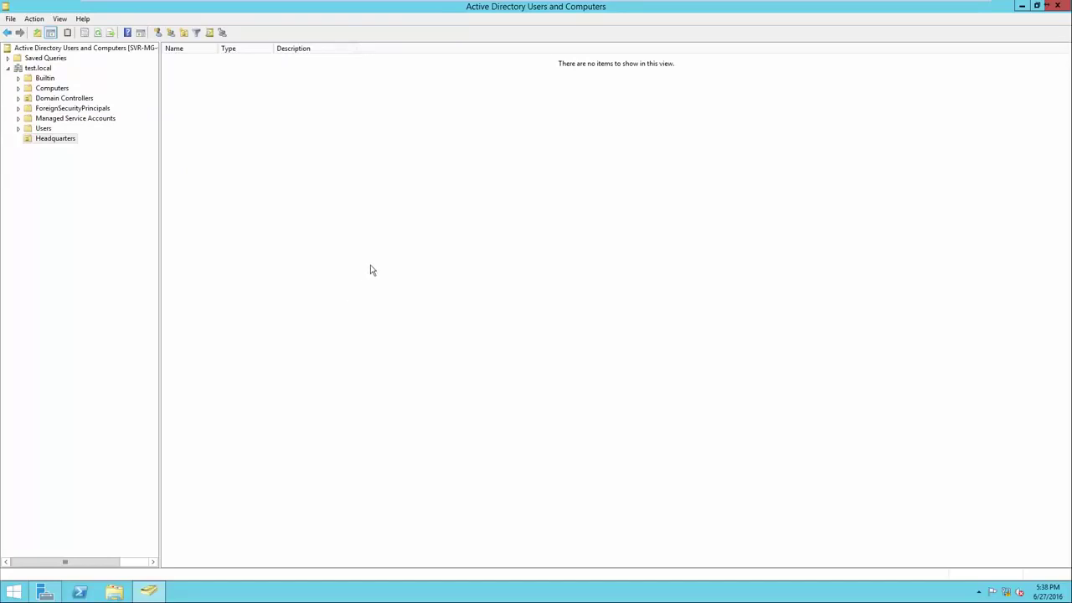
left_click(54, 141)
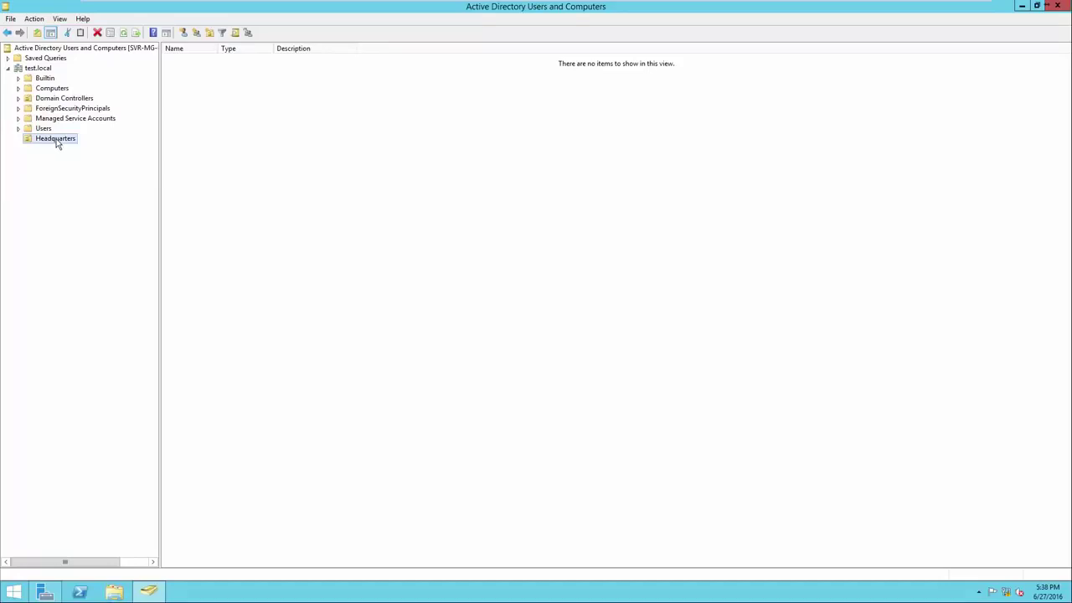
Create the CM East organizational unit under test.local
left_click(42, 69)
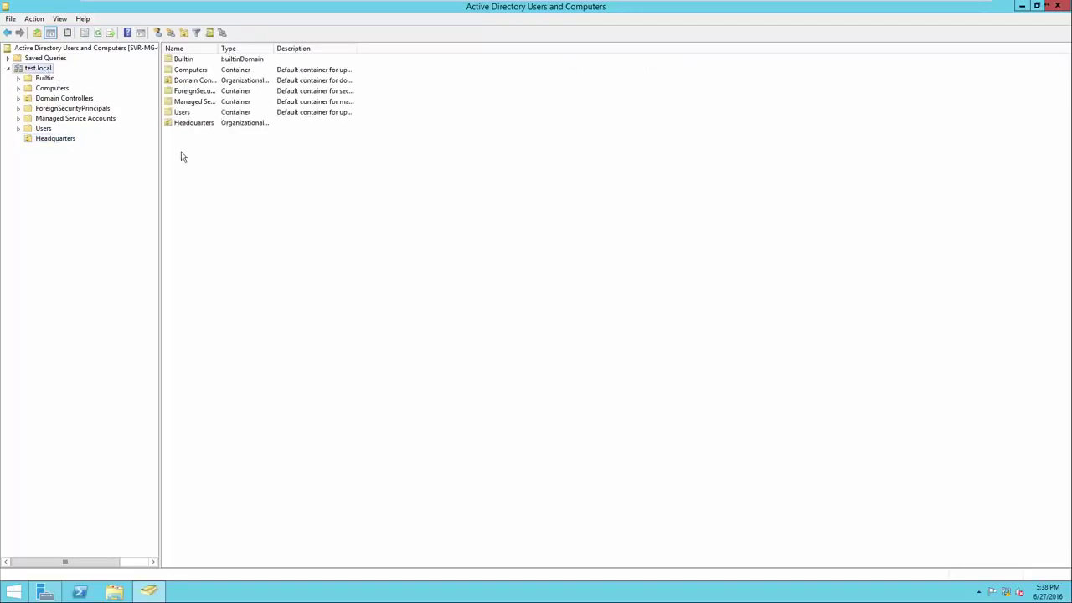
right_click(199, 165)
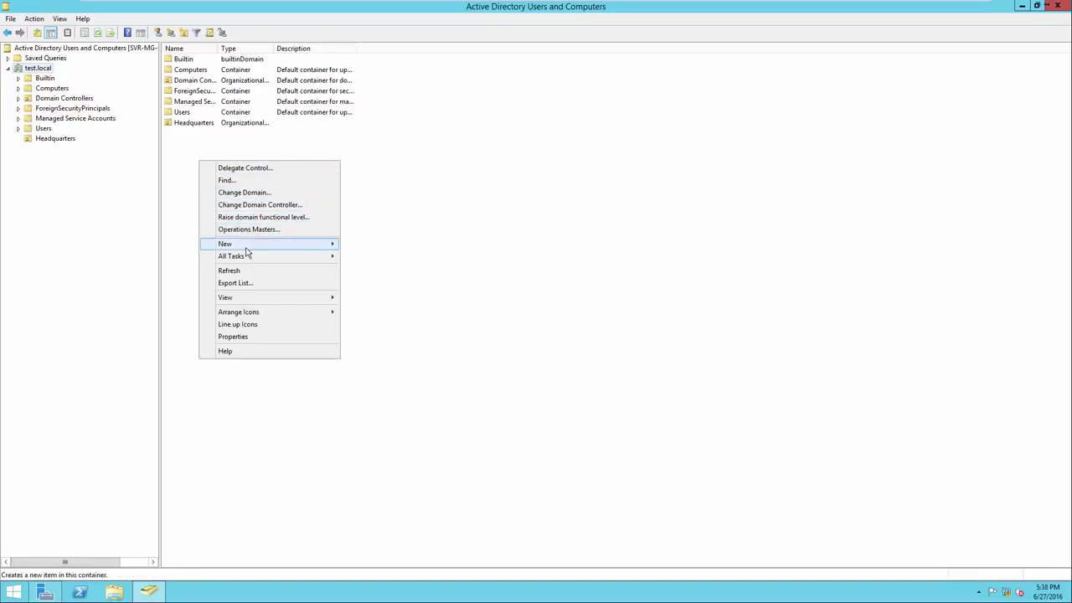
mouse_move(256, 250)
left_click(382, 318)
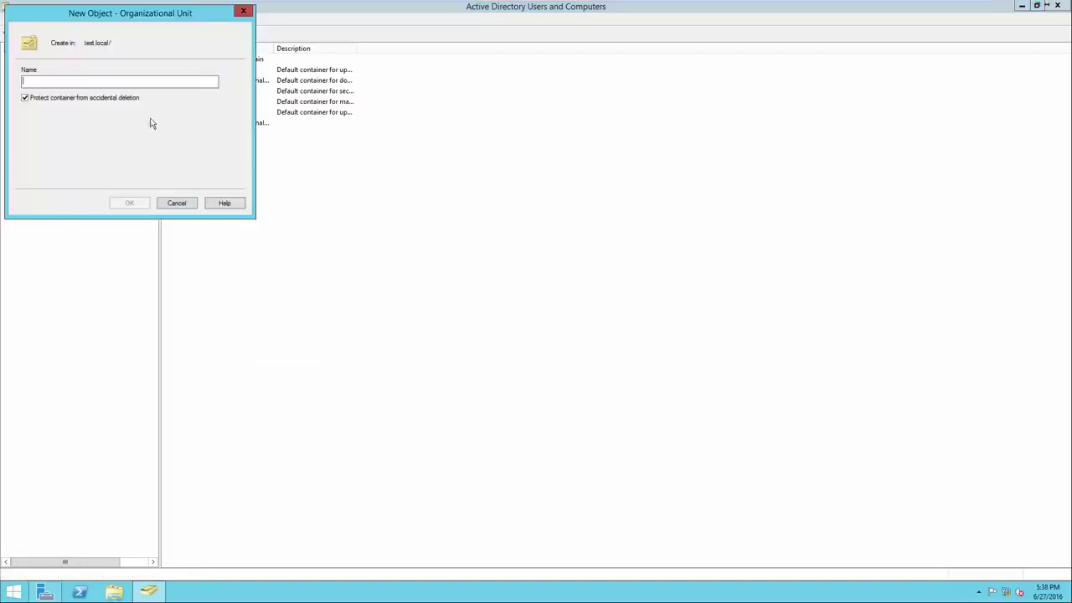
left_click_drag(104, 21, 287, 181)
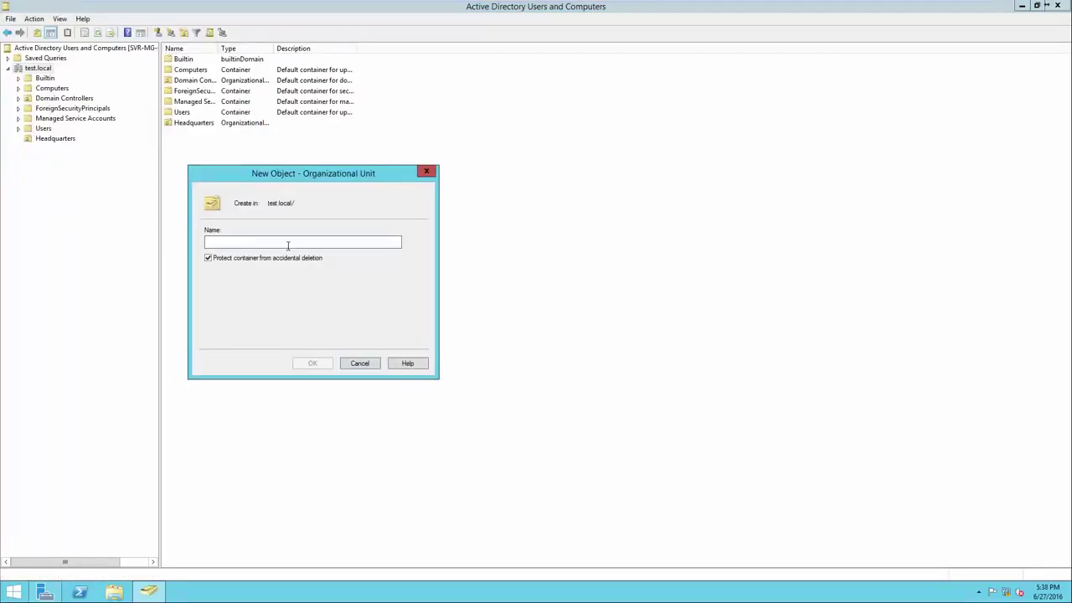
type("CM East")
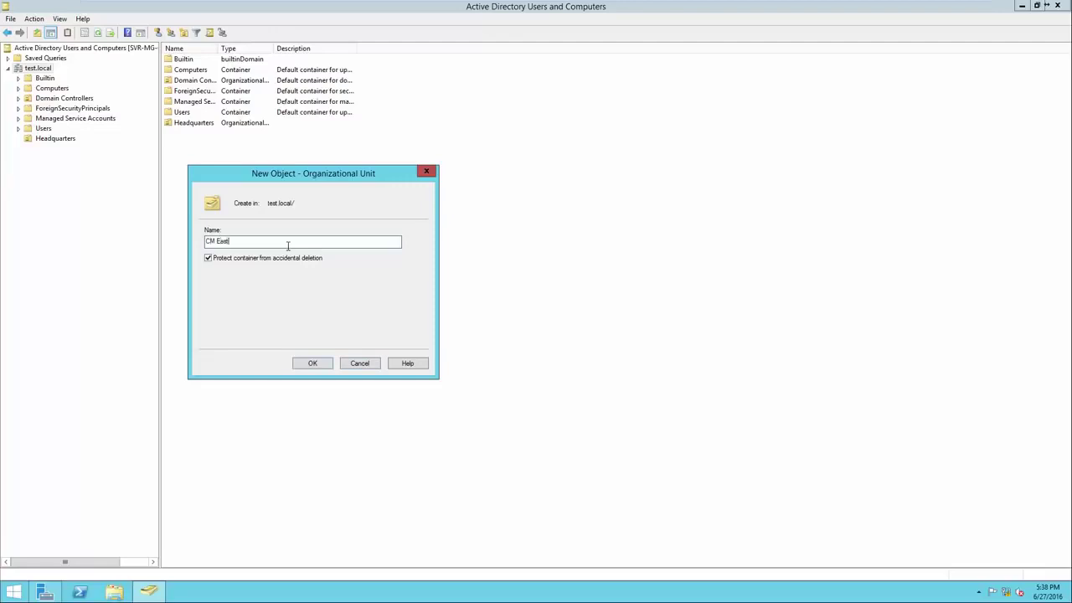
left_click(311, 365)
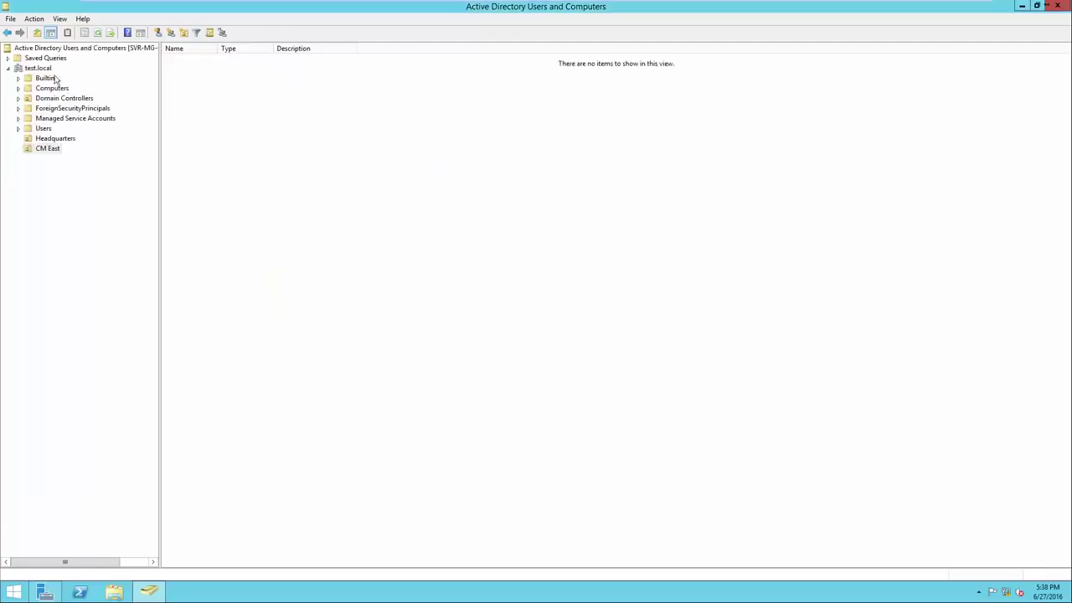
Create the CM West organizational unit under test.local
left_click(37, 68)
right_click(218, 172)
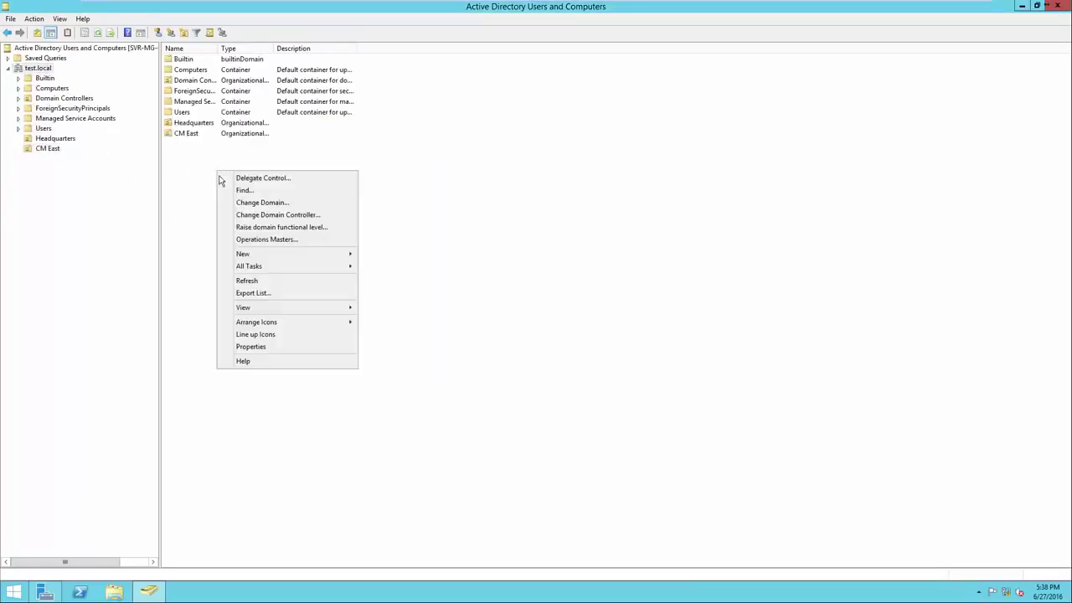
mouse_move(273, 256)
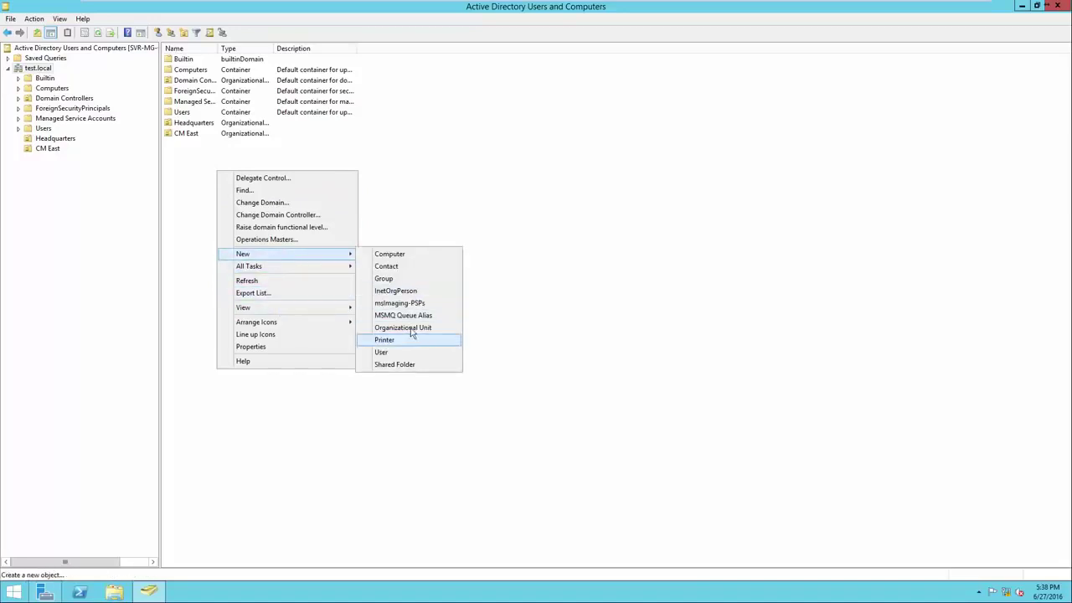
left_click(409, 328)
type("CM West")
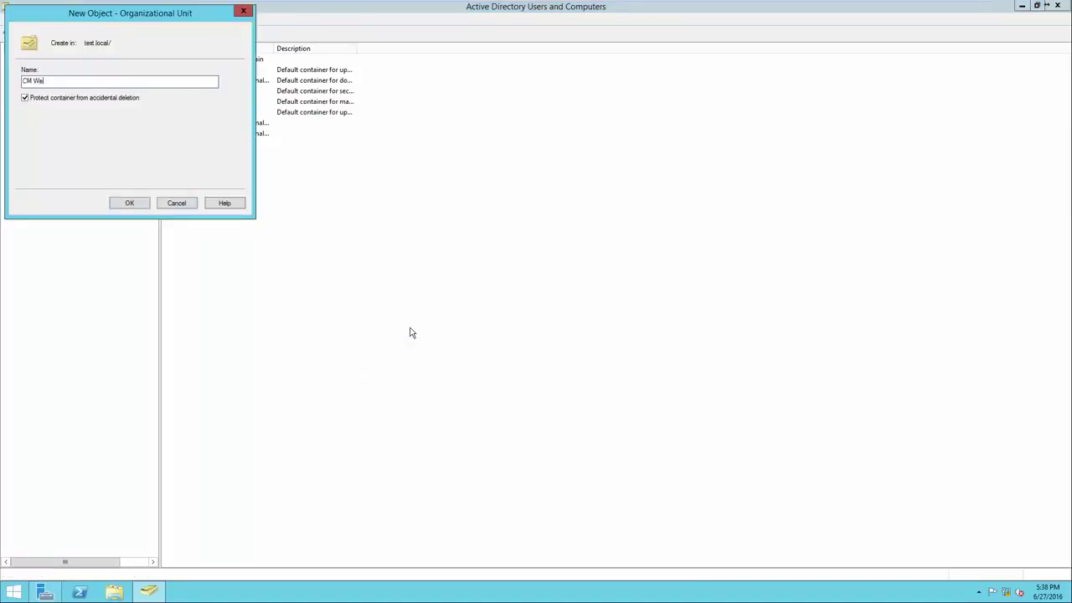
key("Return")
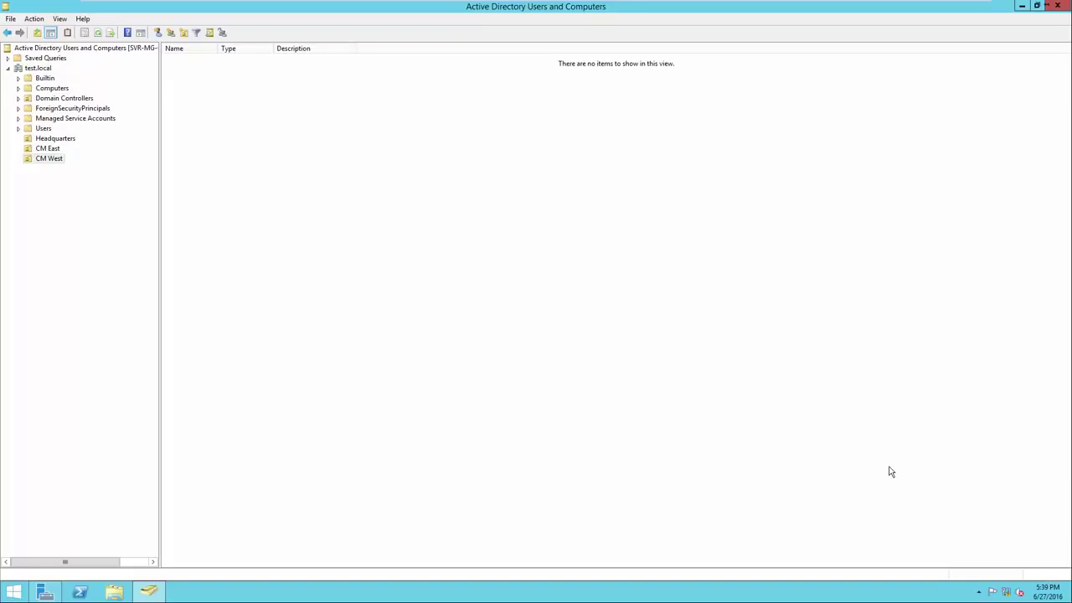
Create a 'Computers - Headquarters' OU inside Headquarters and open it
right_click(219, 192)
mouse_move(244, 233)
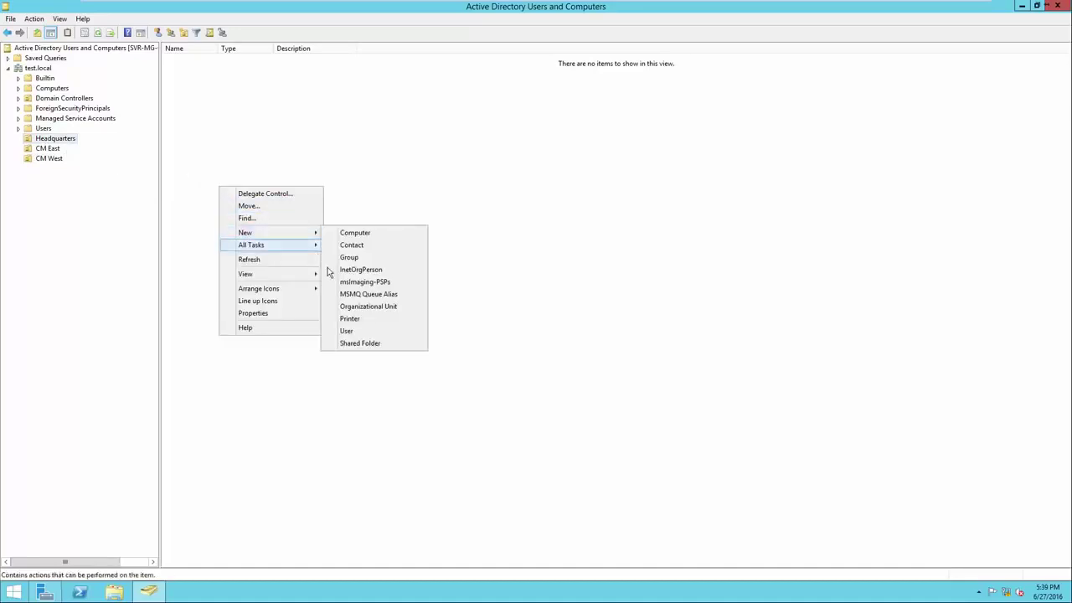
left_click(346, 307)
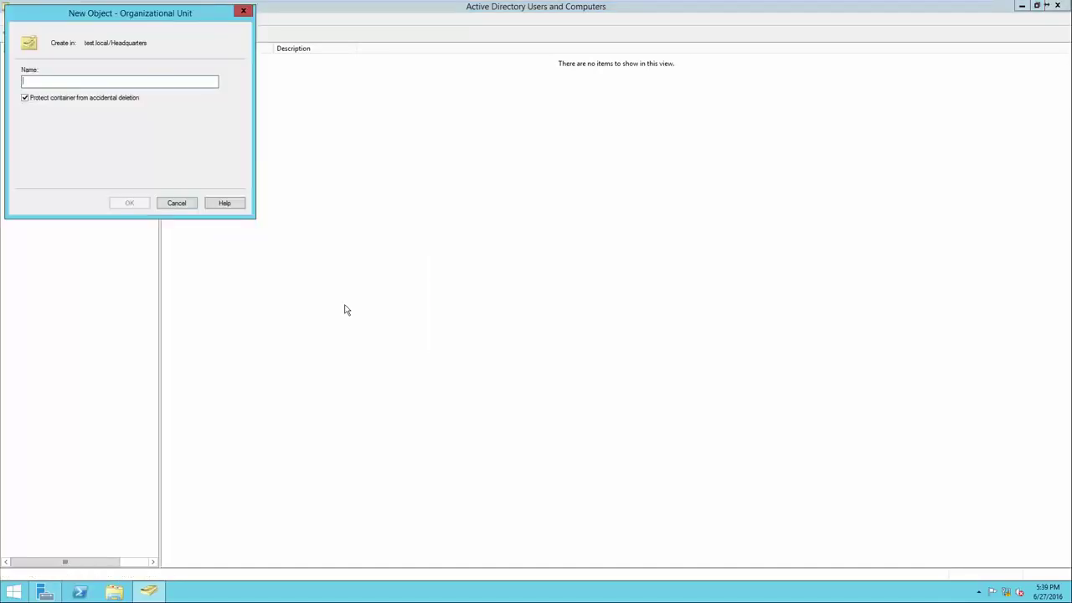
type("Computers")
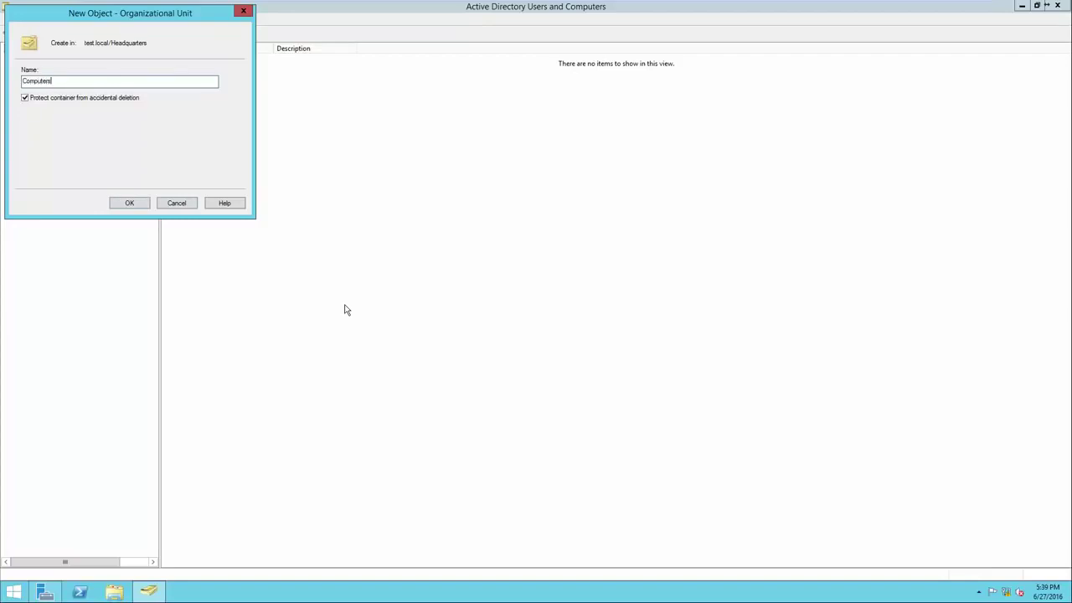
type(" - Headquarters")
left_click(130, 203)
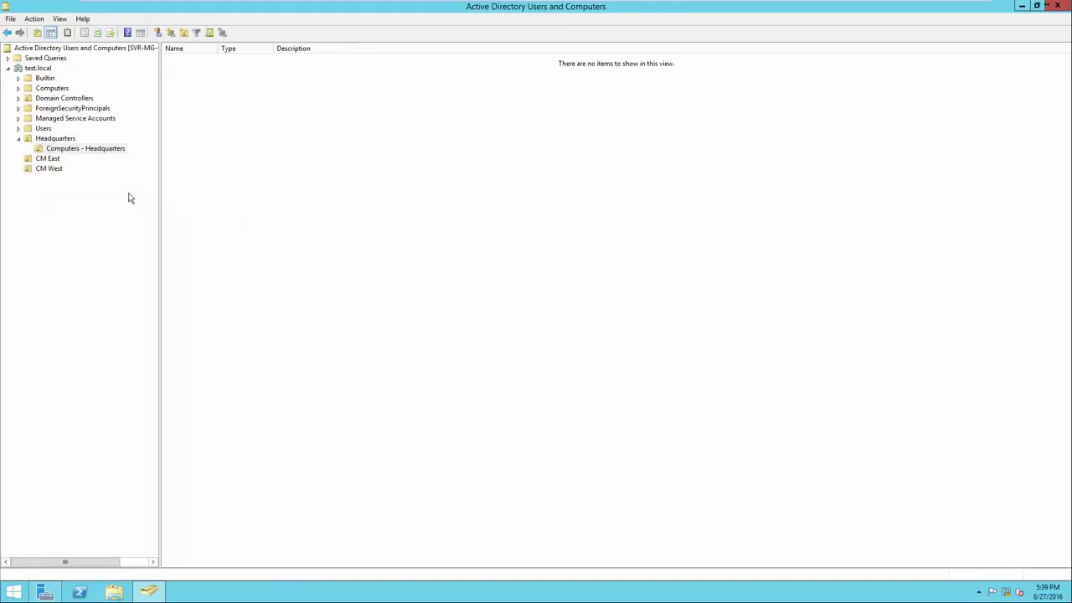
left_click(60, 140)
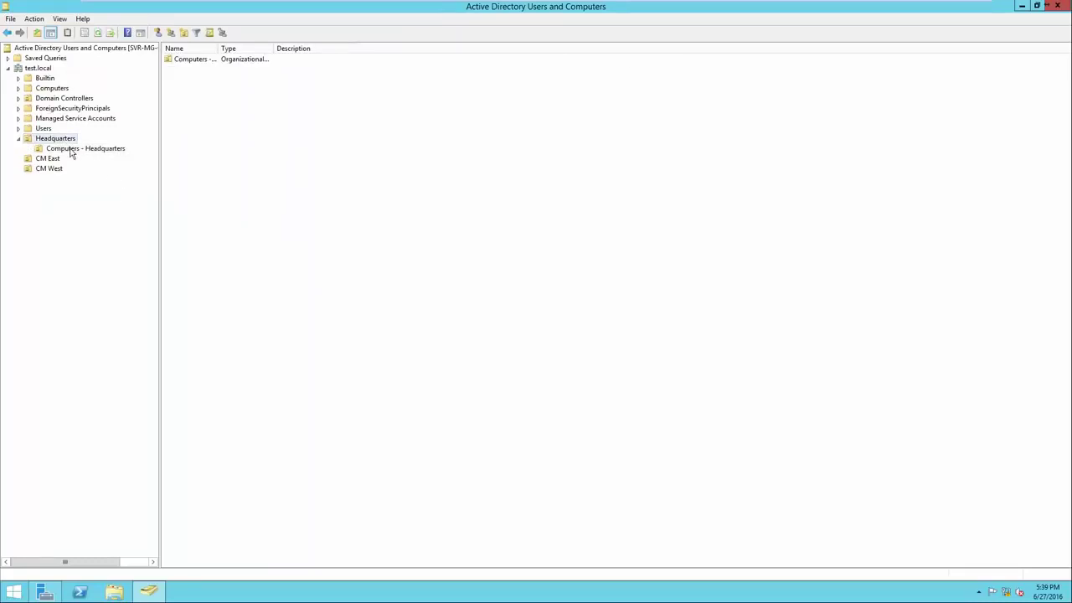
left_click(72, 150)
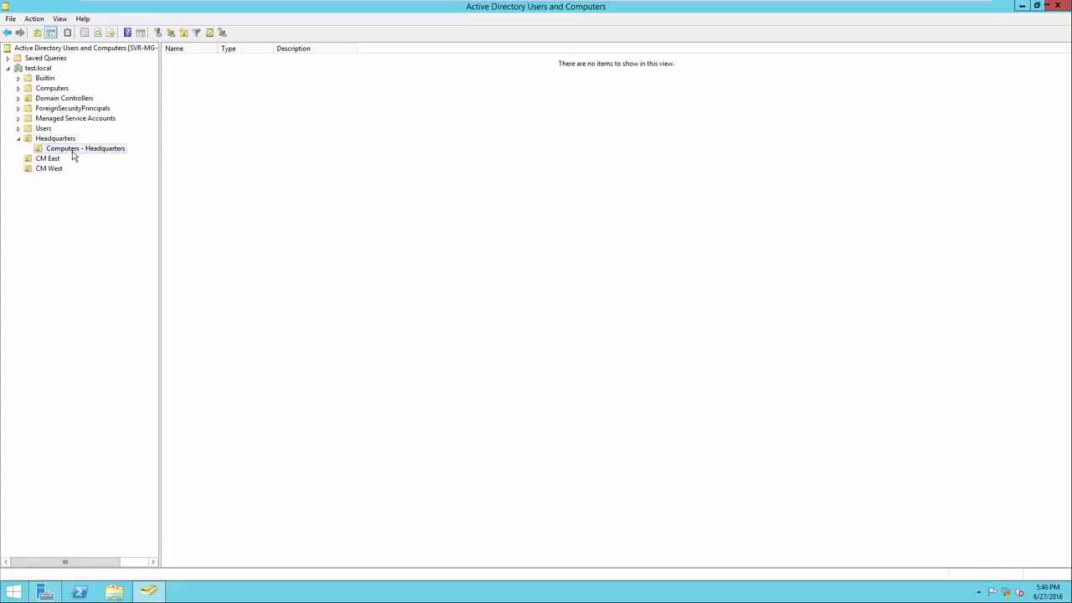
Create a 'Computers - CM East' OU inside CM East
right_click(48, 161)
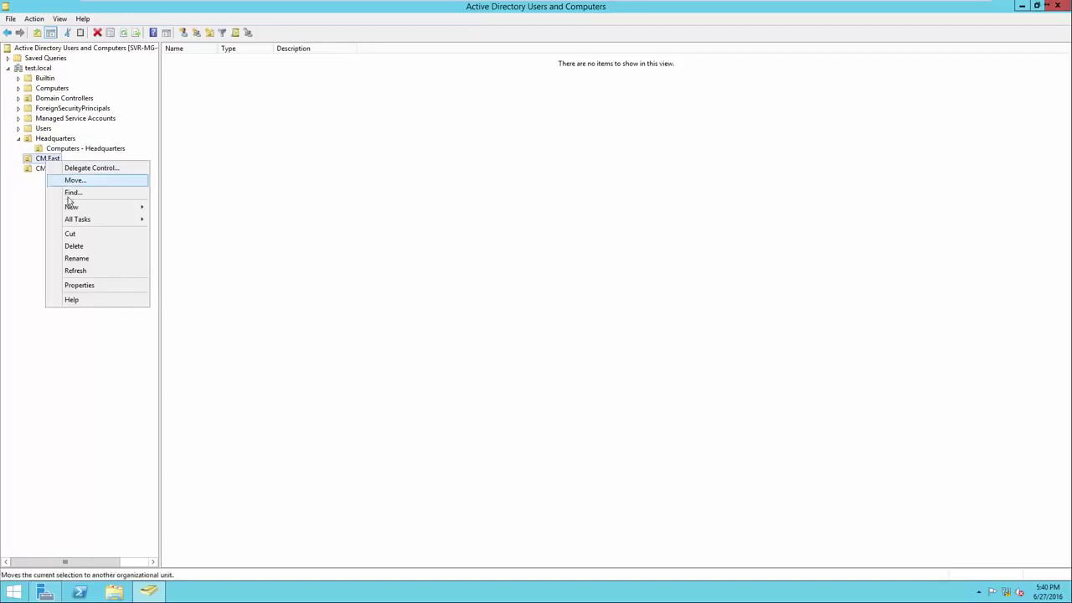
mouse_move(71, 207)
left_click(182, 281)
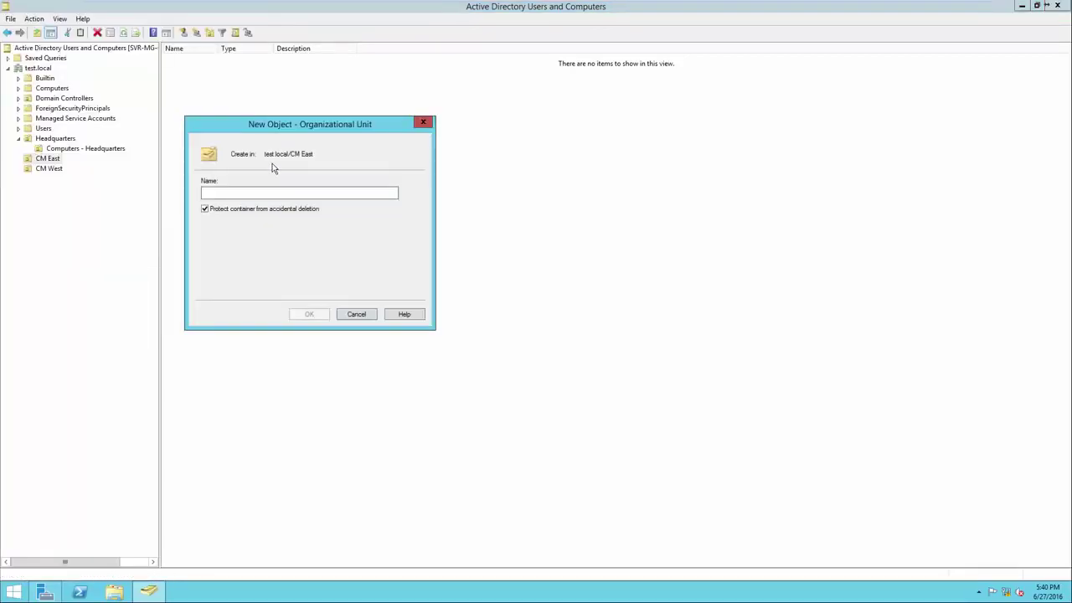
type("Computers - ")
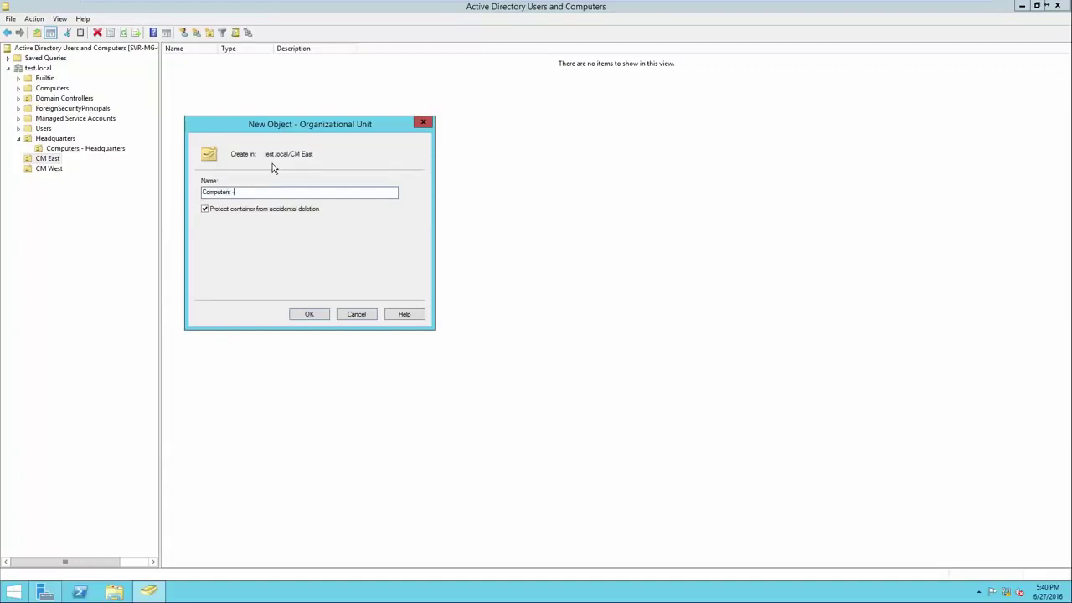
type("CM East")
left_click(308, 313)
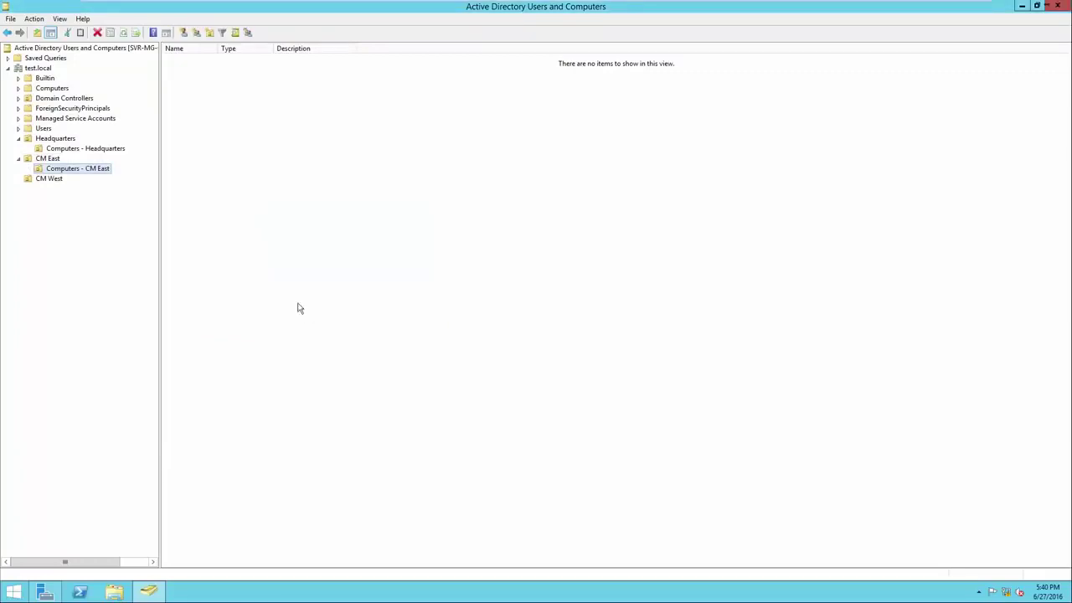
Create a 'Computers - CM West' OU inside CM West
right_click(50, 179)
mouse_move(102, 222)
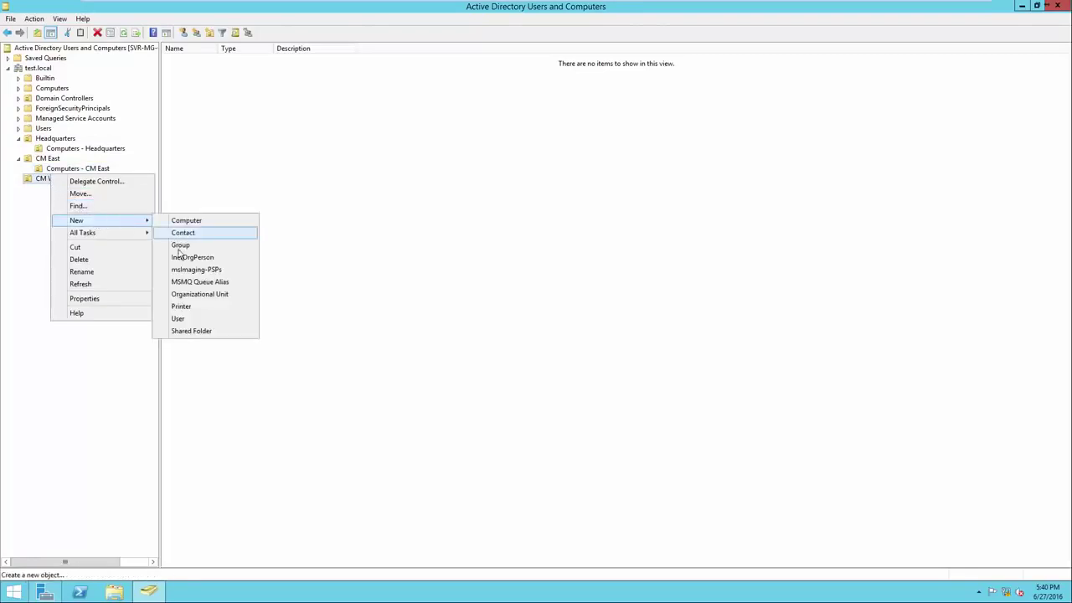
left_click(195, 294)
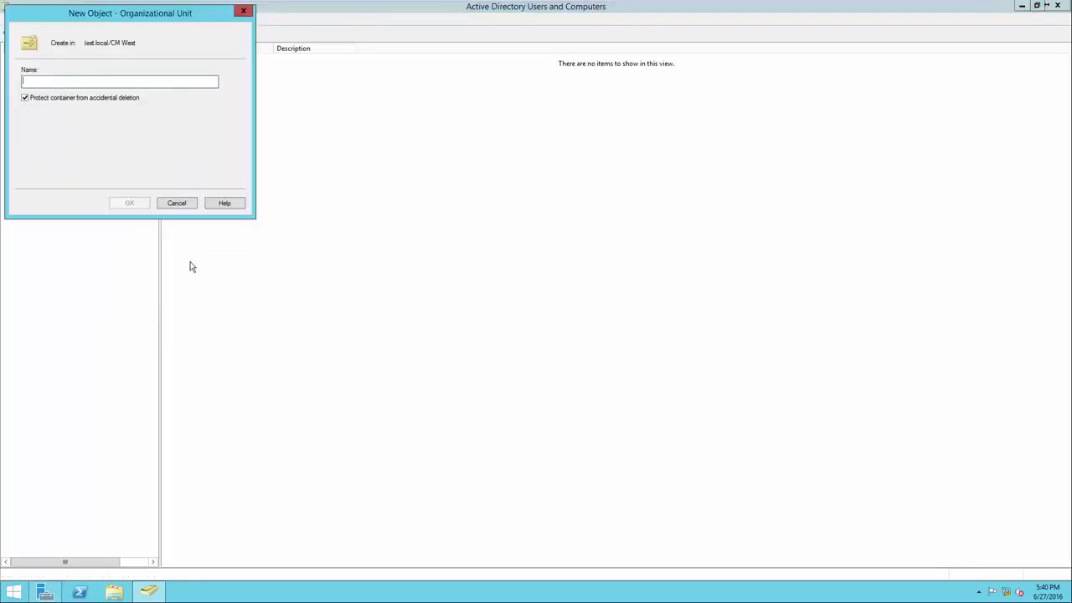
type("Computers - CM W")
key("BackSpace")
key("BackSpace")
type("West")
left_click(129, 204)
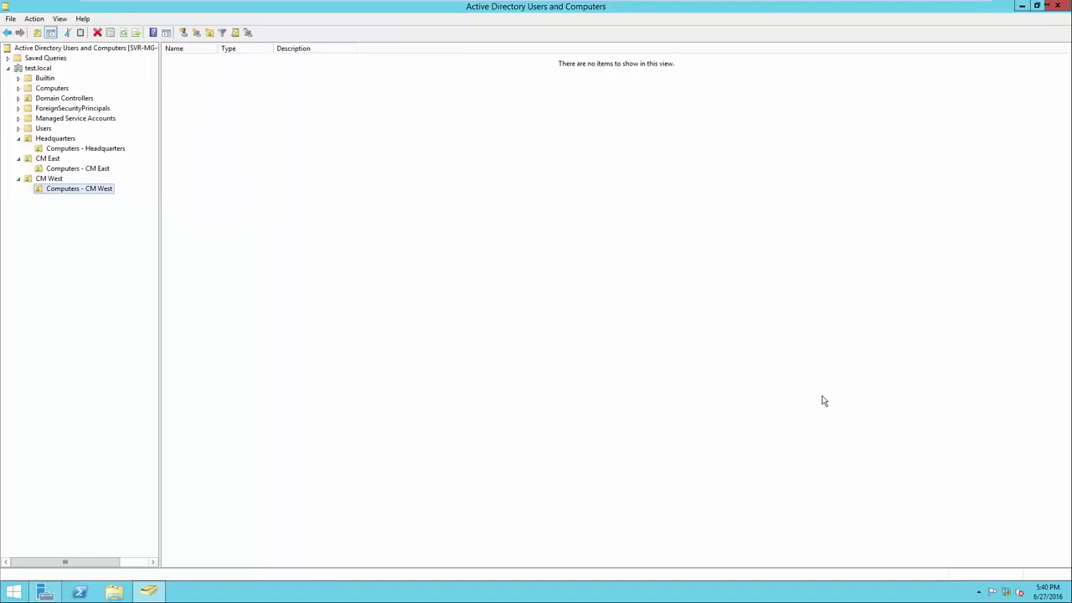
Browse Headquarters, CM East, CM West and their Computers sub-OUs, ending on Headquarters
left_click(72, 143)
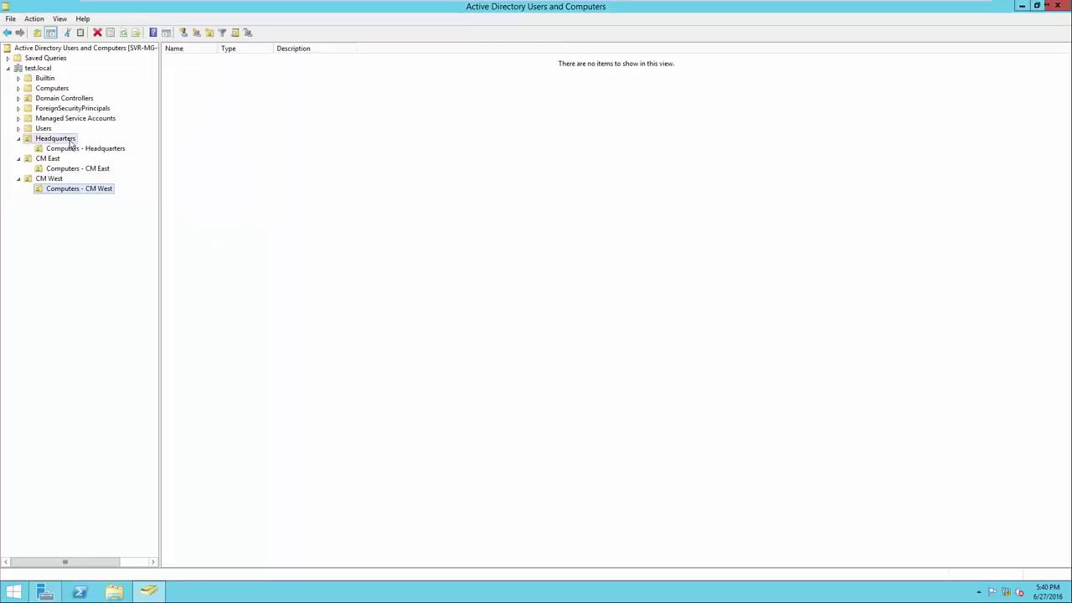
left_click(60, 161)
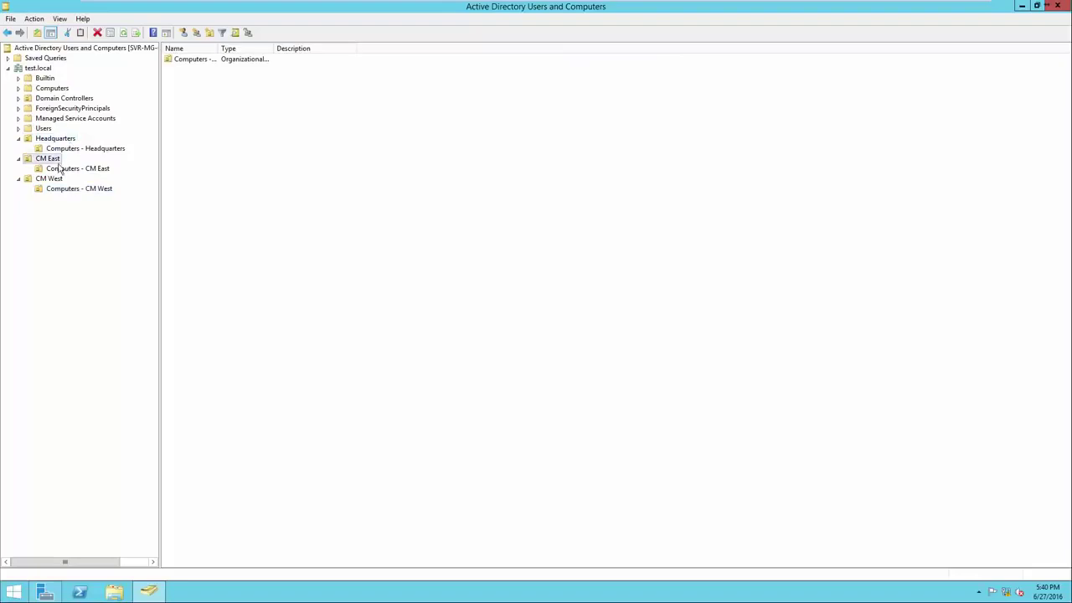
left_click(62, 181)
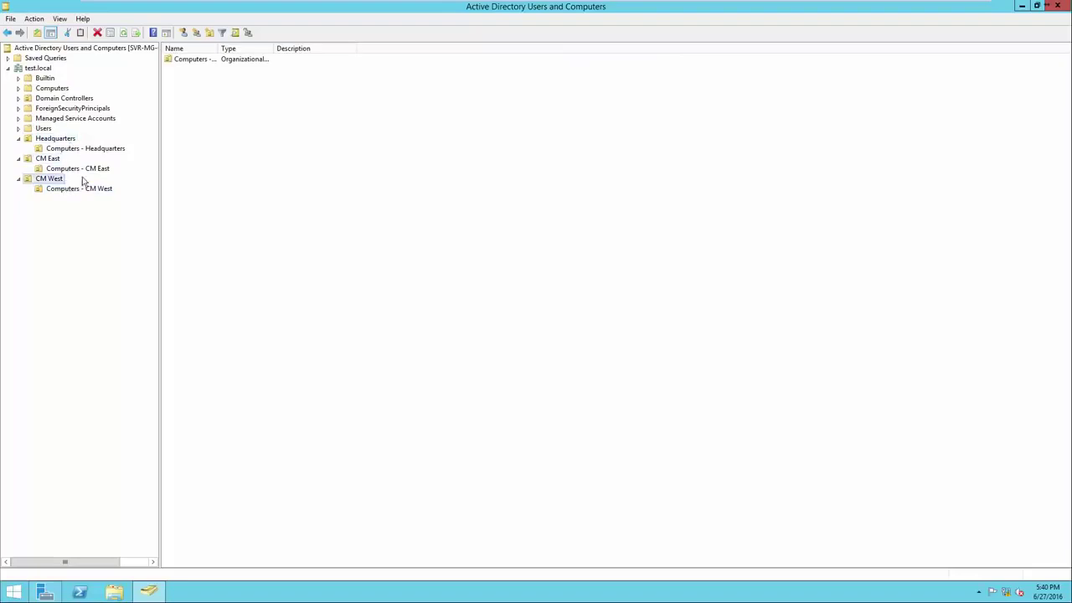
left_click(102, 151)
left_click(100, 170)
left_click(100, 190)
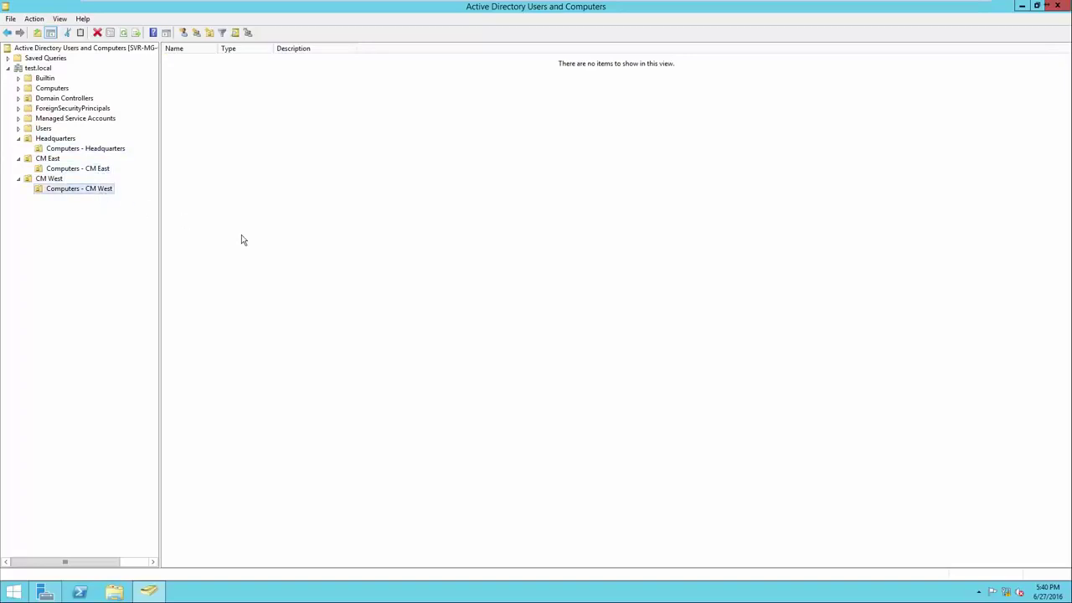
left_click(60, 141)
left_click(57, 160)
left_click(50, 179)
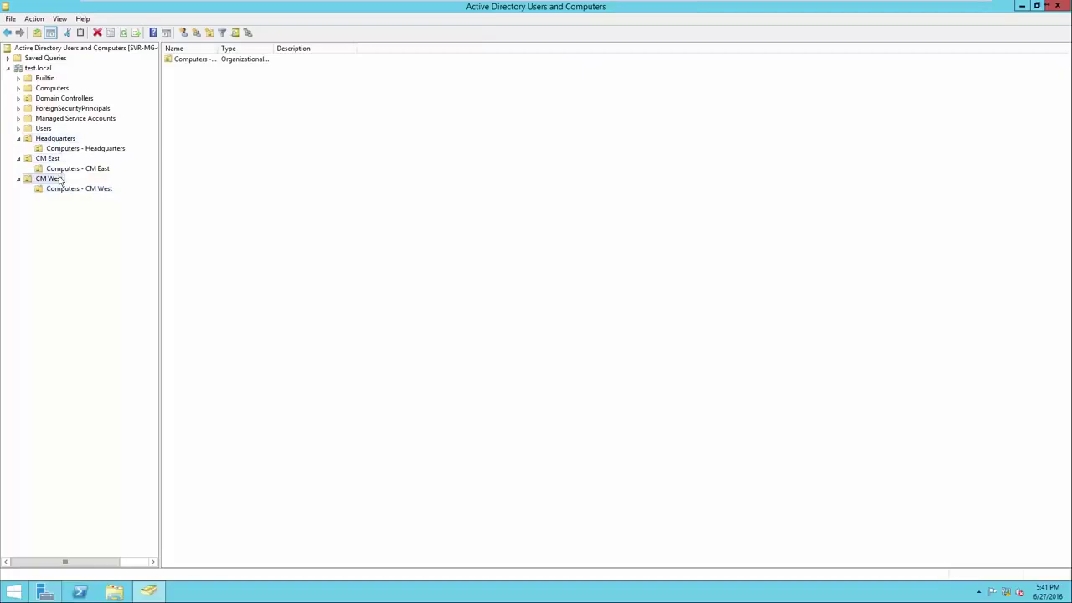
left_click(62, 141)
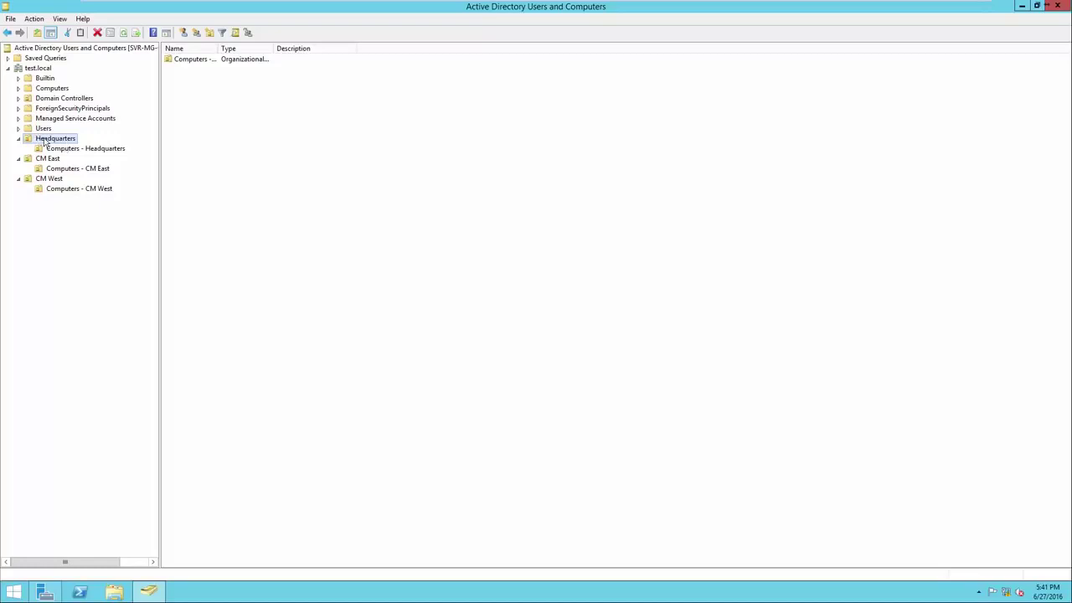
left_click(46, 143)
Create the Administrative security group in Headquarters and widen the Name column
right_click(260, 154)
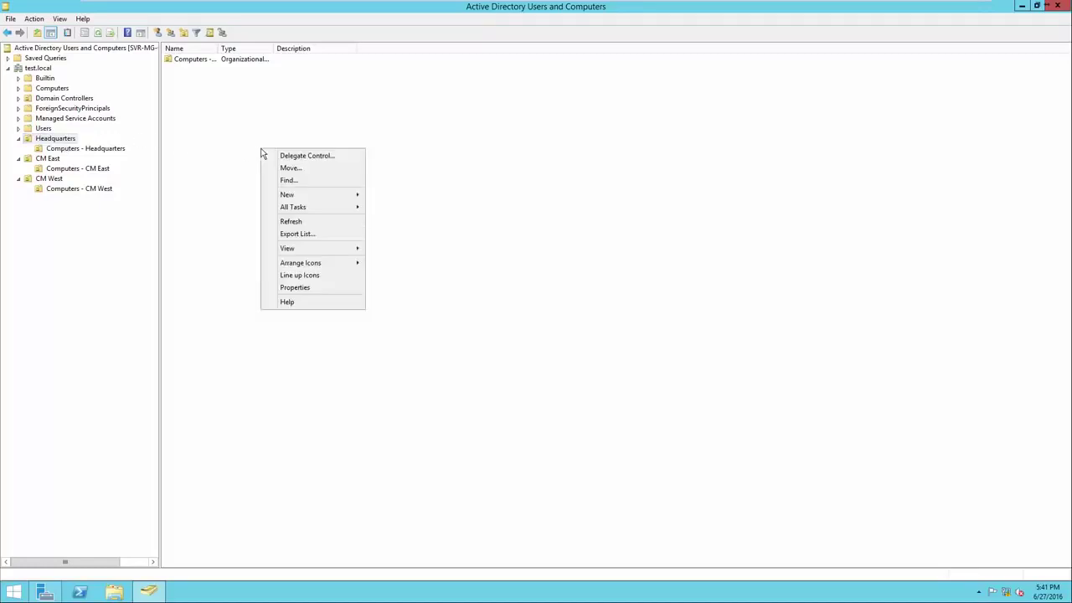
mouse_move(299, 199)
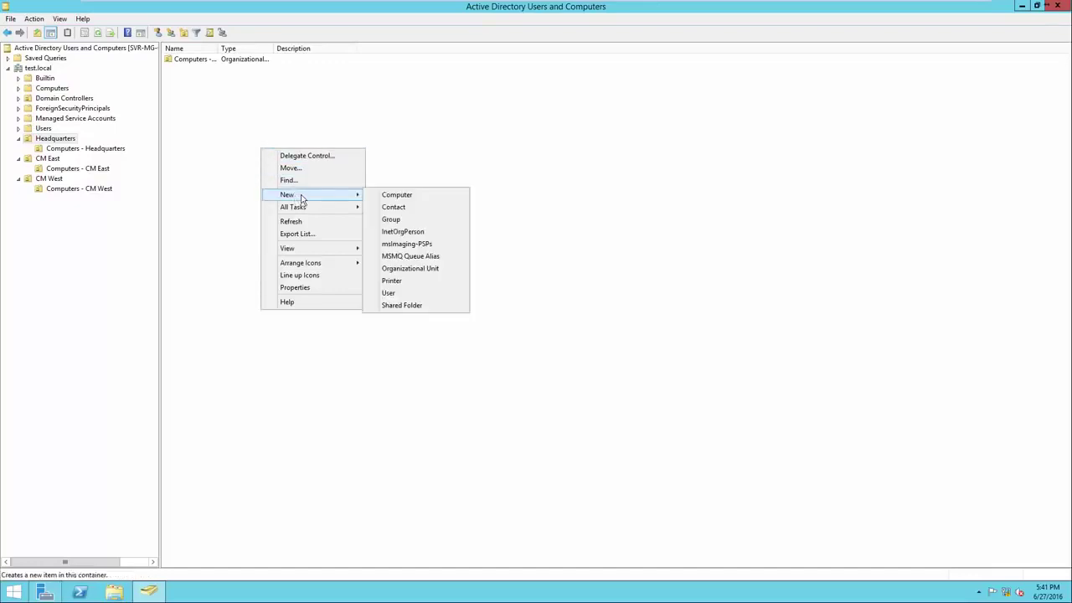
left_click(387, 231)
left_click(242, 202)
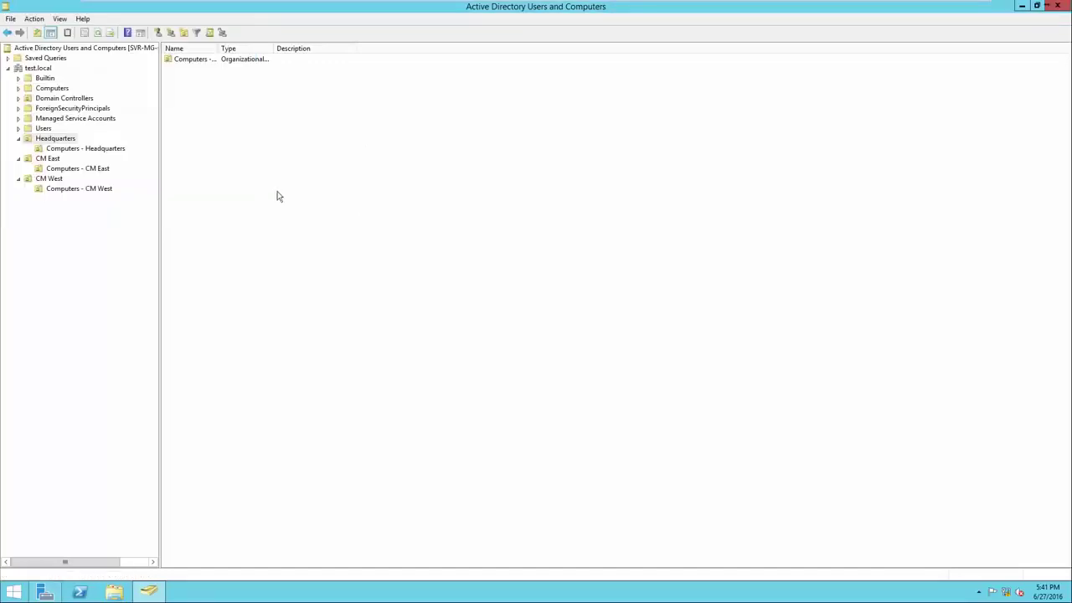
right_click(294, 194)
mouse_move(320, 238)
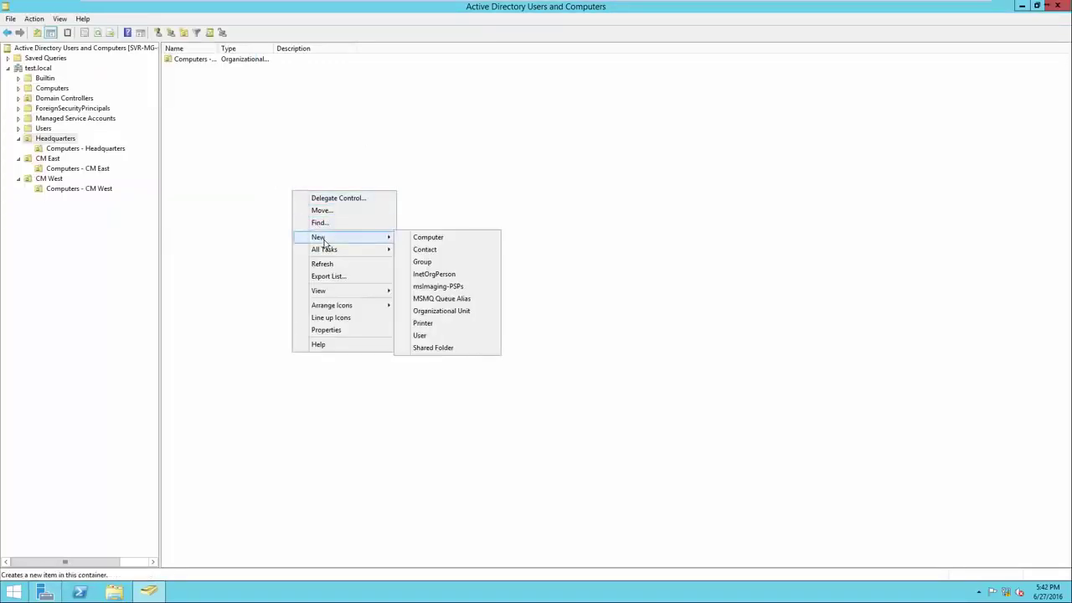
left_click(445, 265)
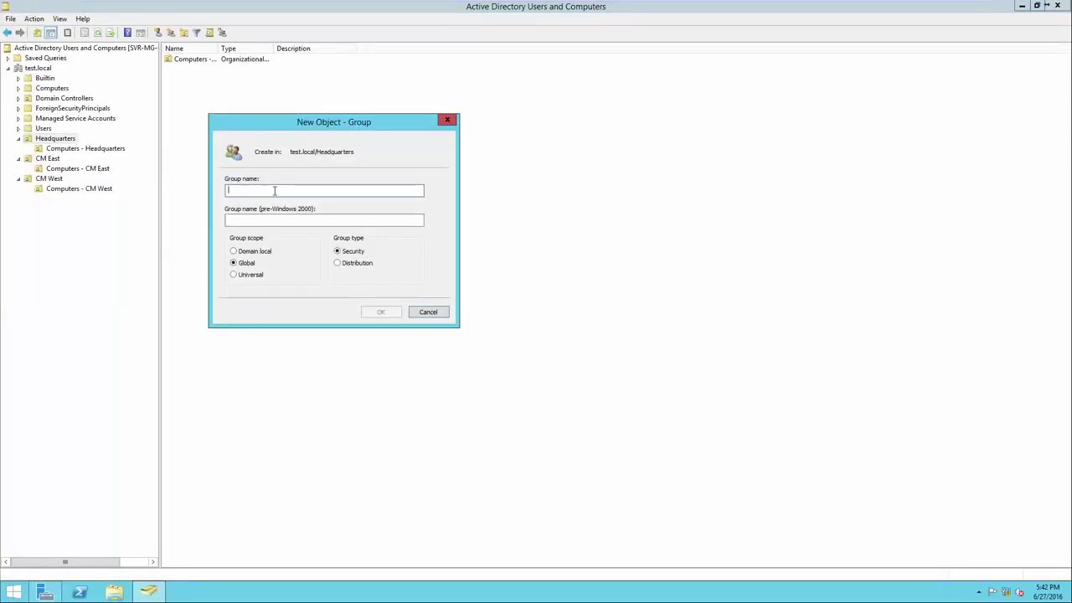
type("Admi")
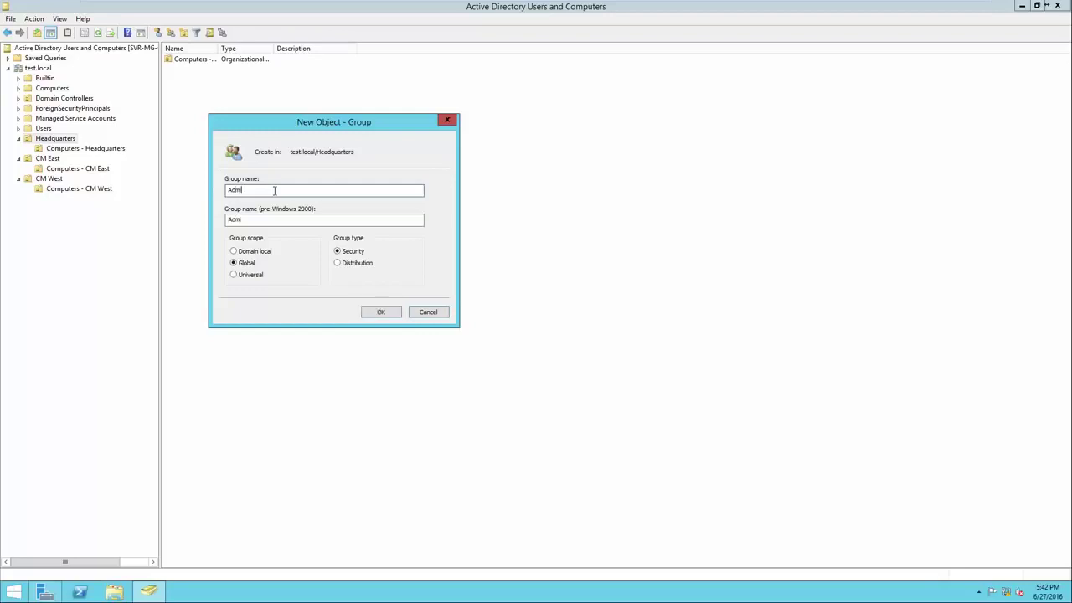
type("nistatu")
key("BackSpace")
type("ive")
left_click(379, 311)
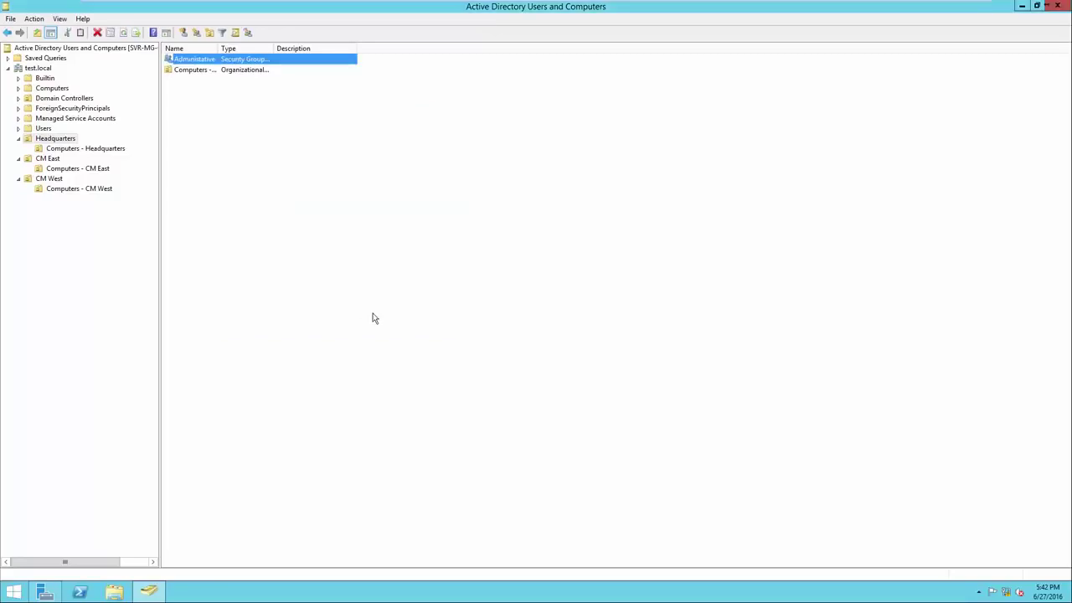
left_click_drag(217, 48, 238, 49)
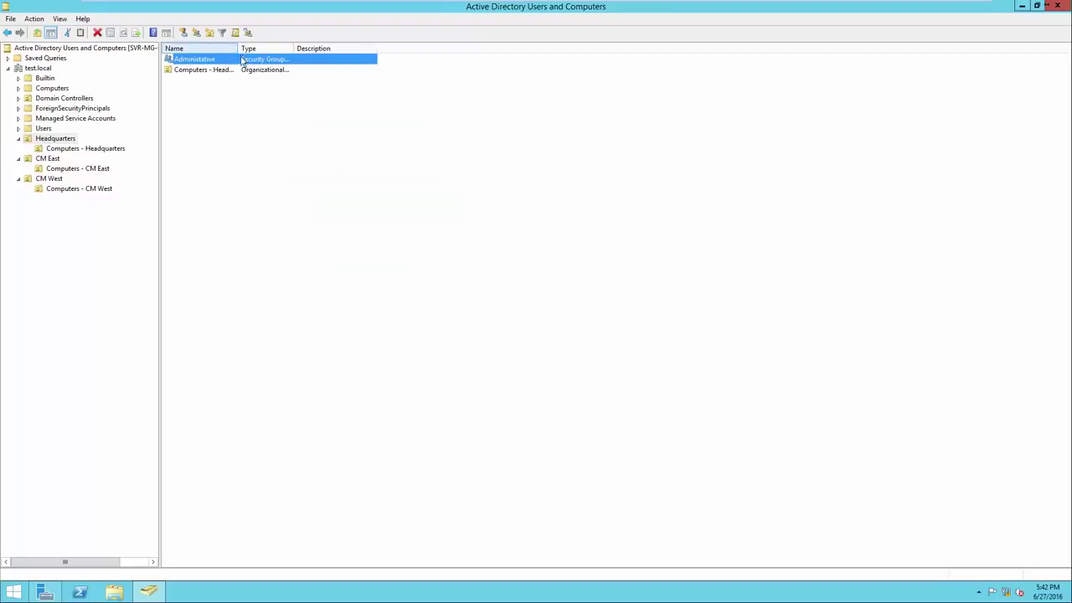
Create the Accounting security group in Headquarters
right_click(279, 148)
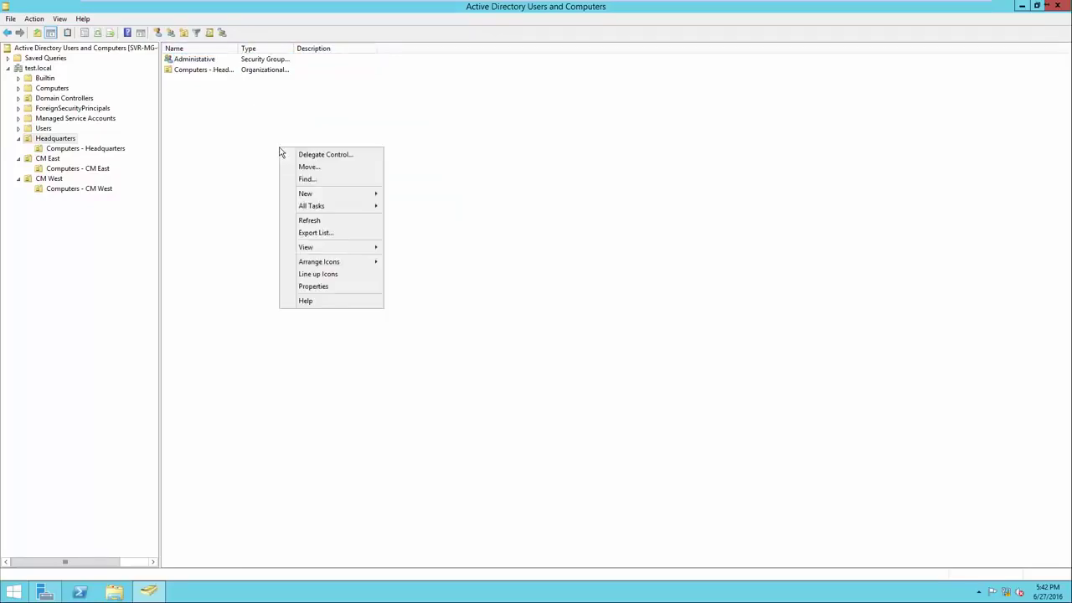
left_click(326, 196)
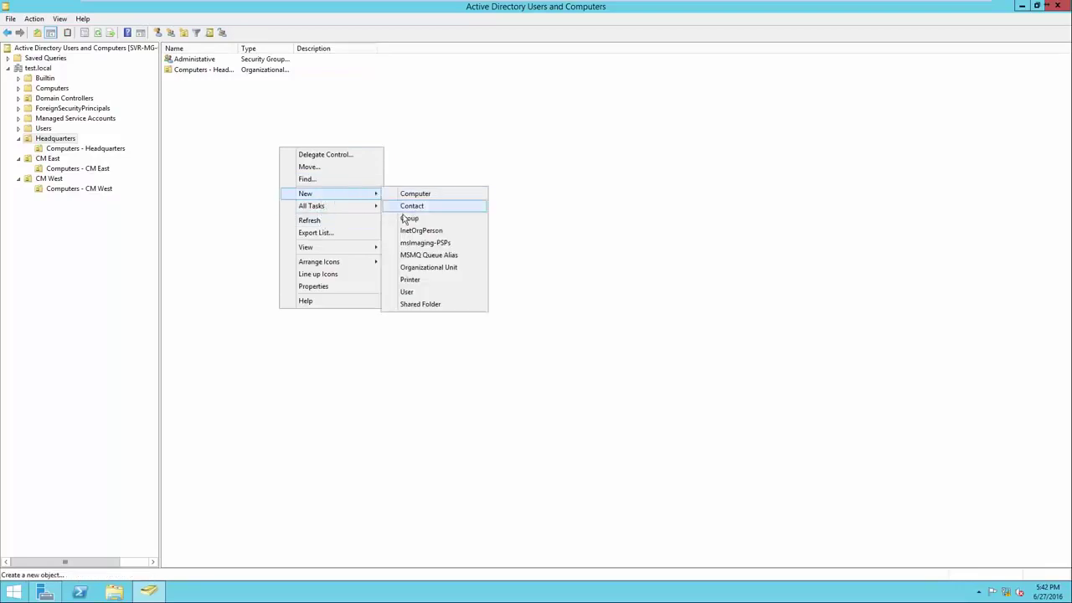
left_click(409, 218)
type("Accouy")
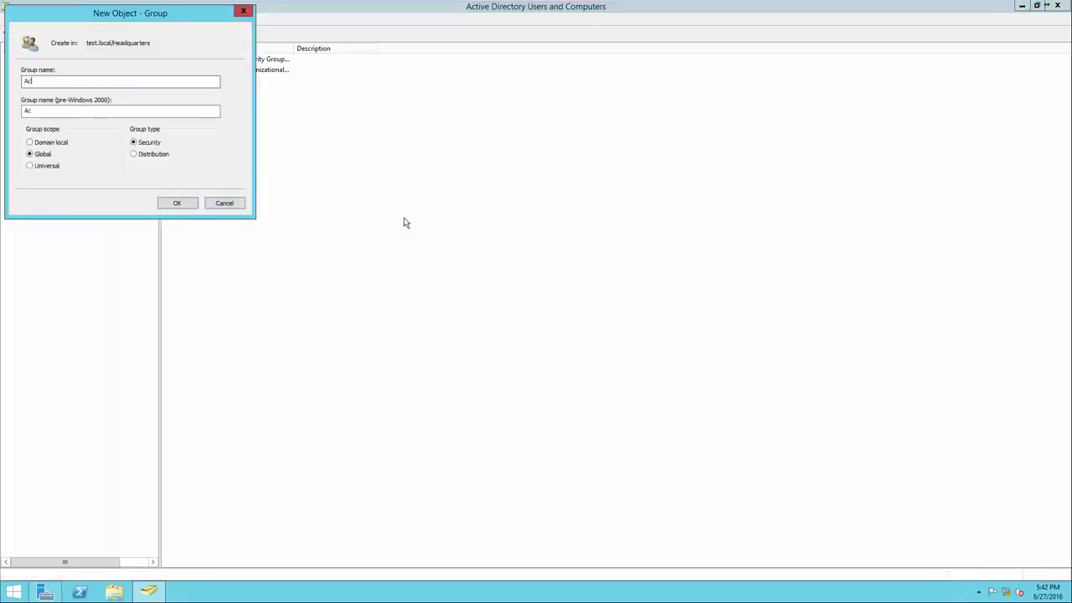
key("BackSpace")
type("nting")
left_click(178, 203)
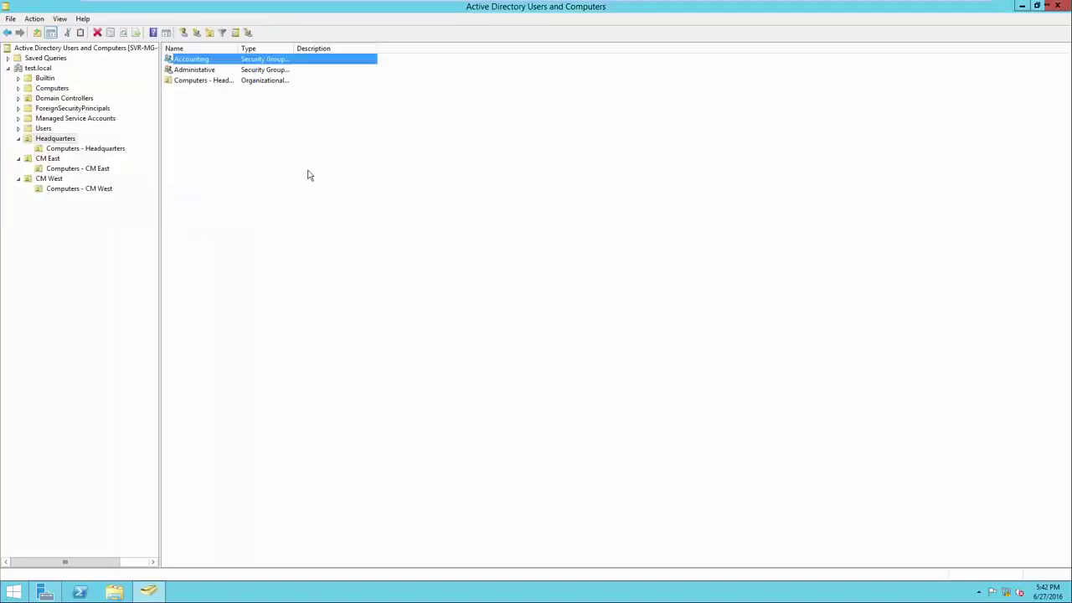
Create the HR security group in Headquarters
right_click(307, 171)
mouse_move(394, 217)
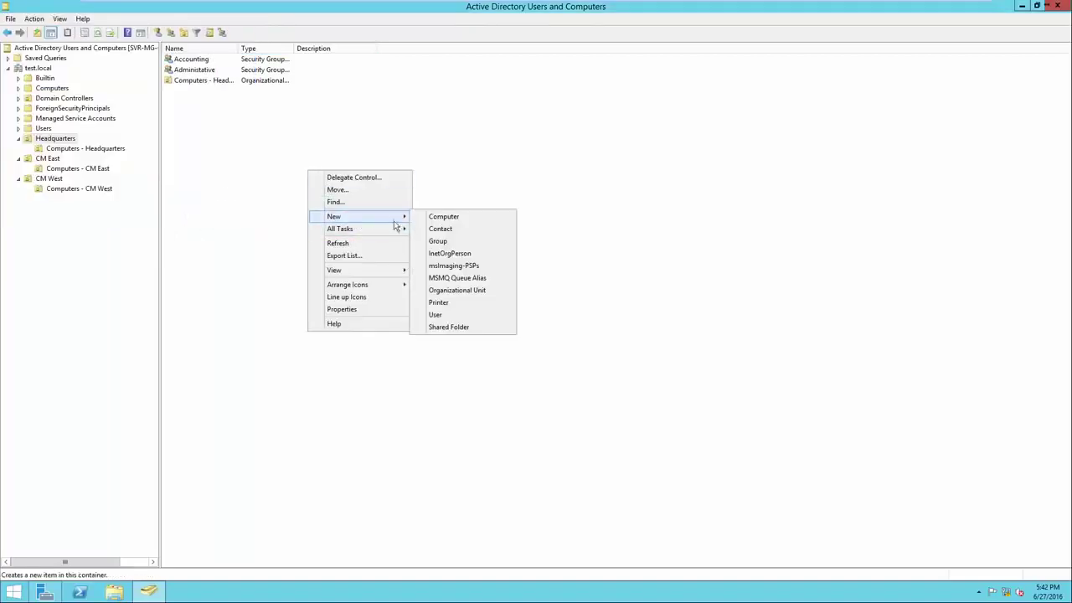
left_click(440, 242)
type("HR")
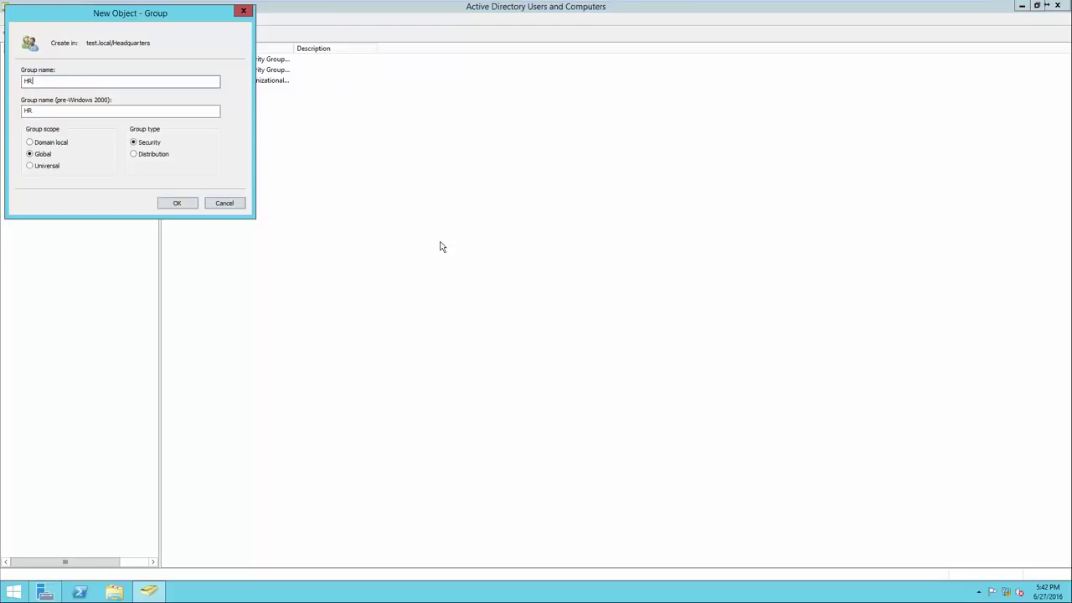
left_click(191, 205)
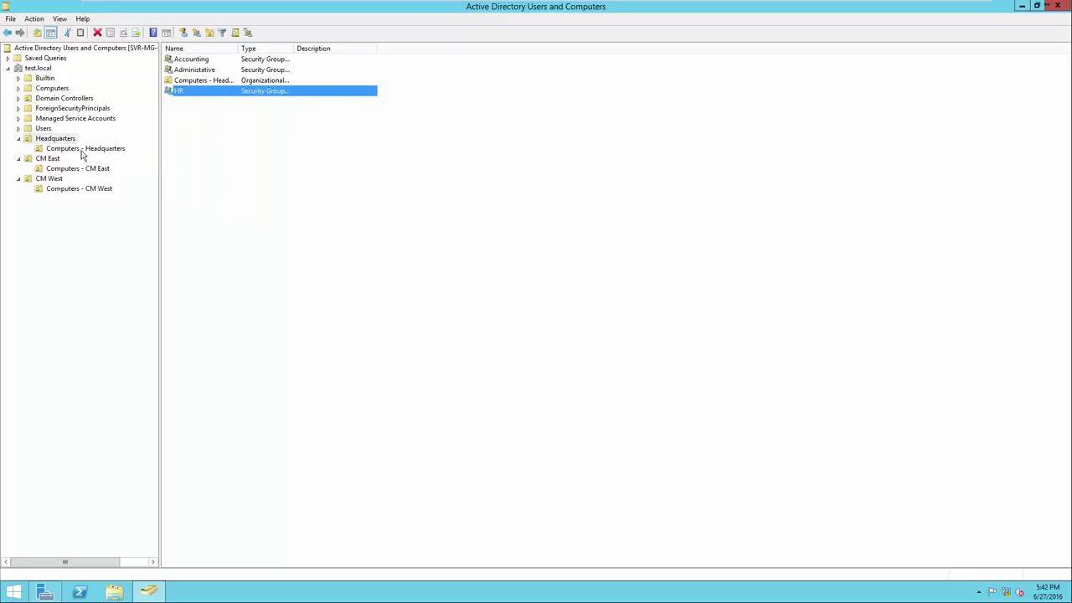
left_click(62, 140)
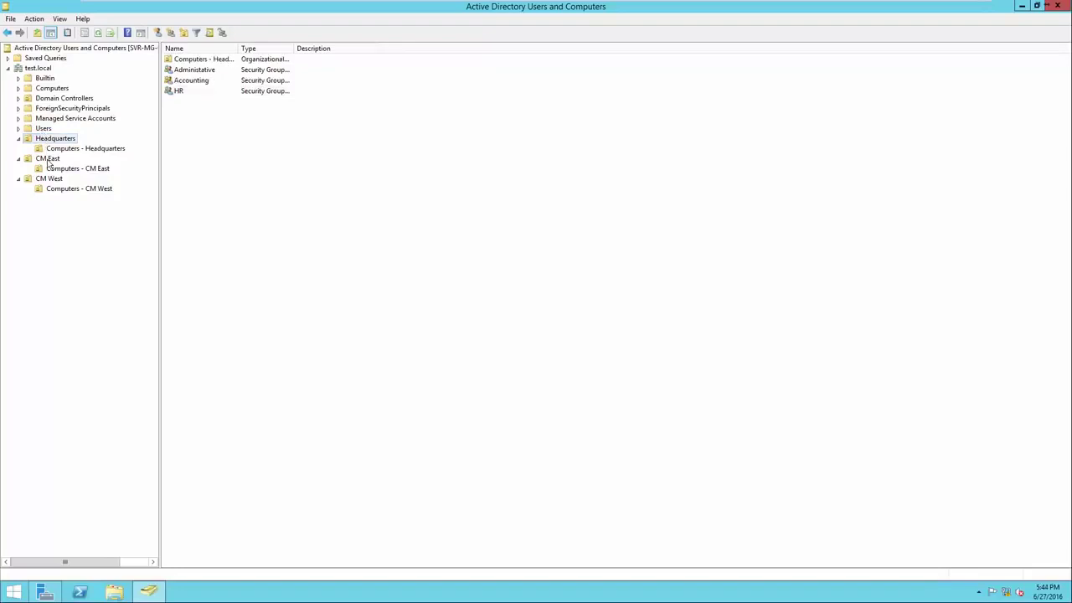
Create the 'Sales - CM East' security group in CM East
left_click(49, 160)
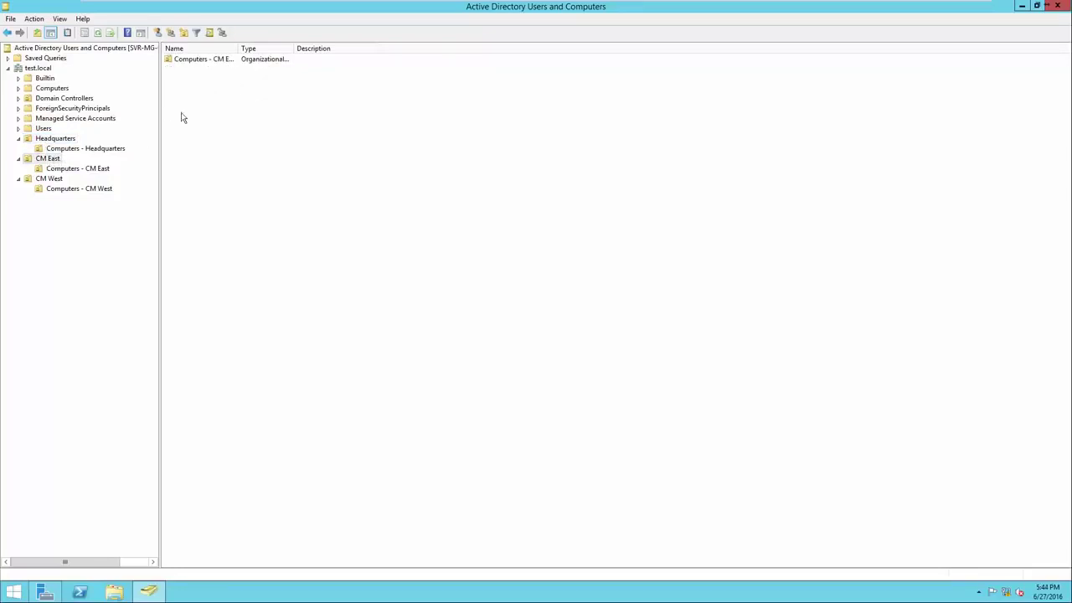
left_click_drag(239, 48, 291, 48)
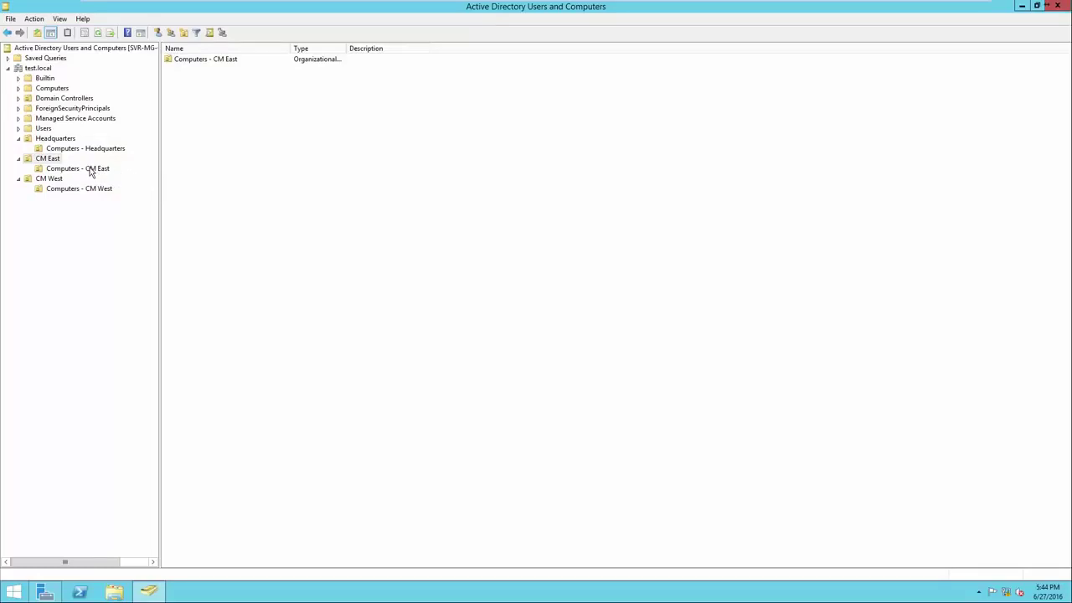
right_click(181, 129)
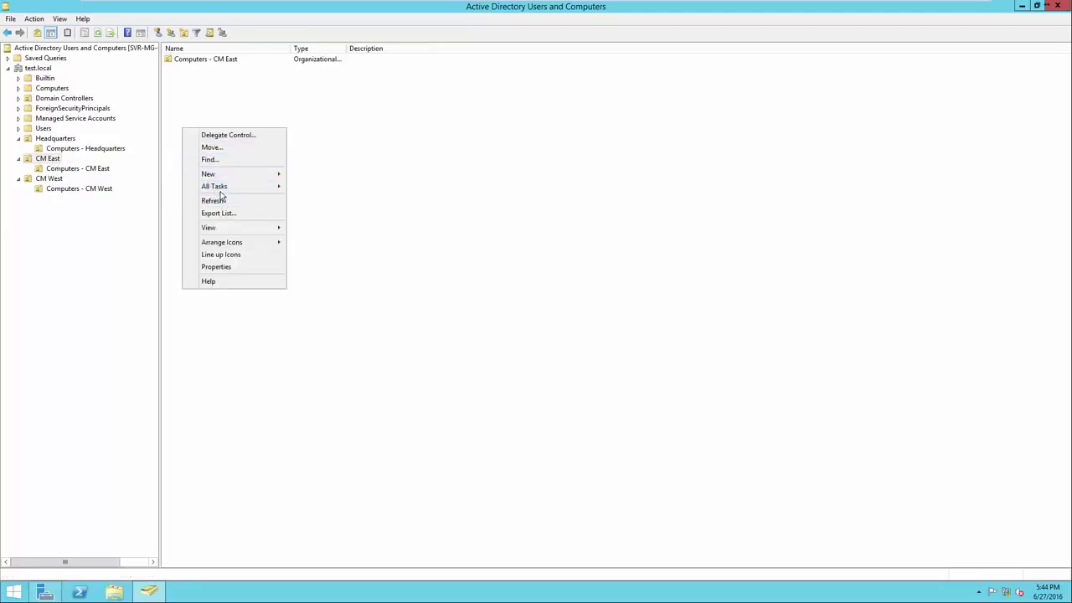
mouse_move(232, 174)
left_click(305, 197)
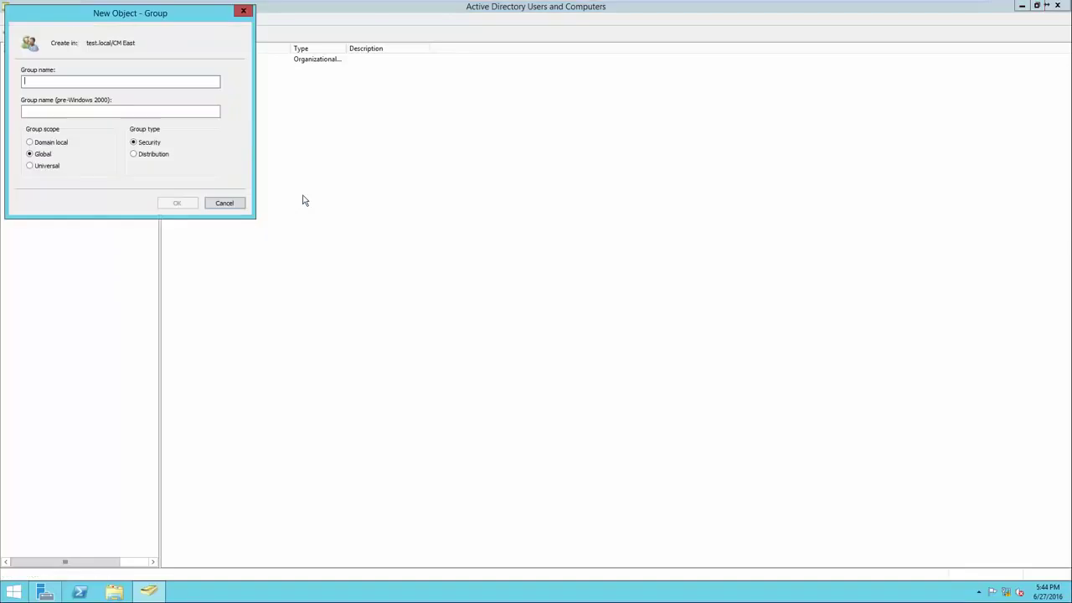
left_click_drag(131, 21, 293, 128)
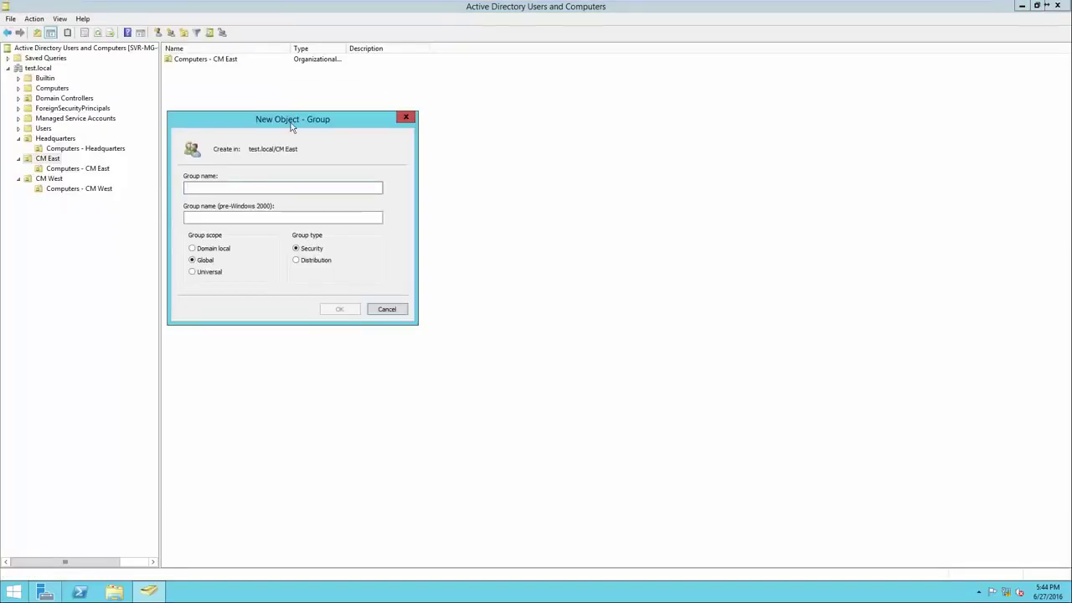
type("Sales ")
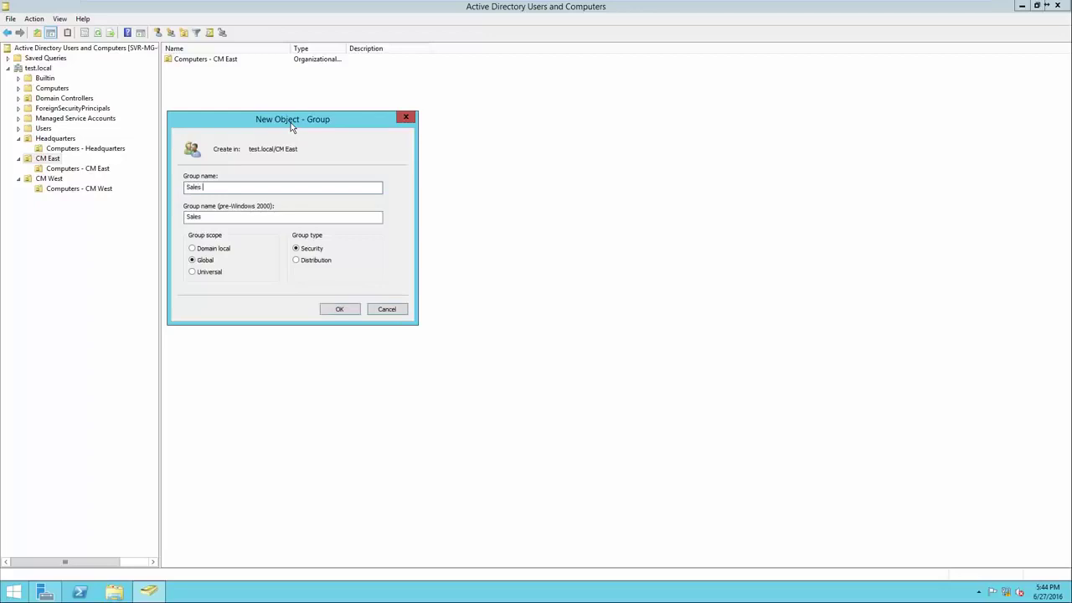
type("- CM East")
left_click(336, 309)
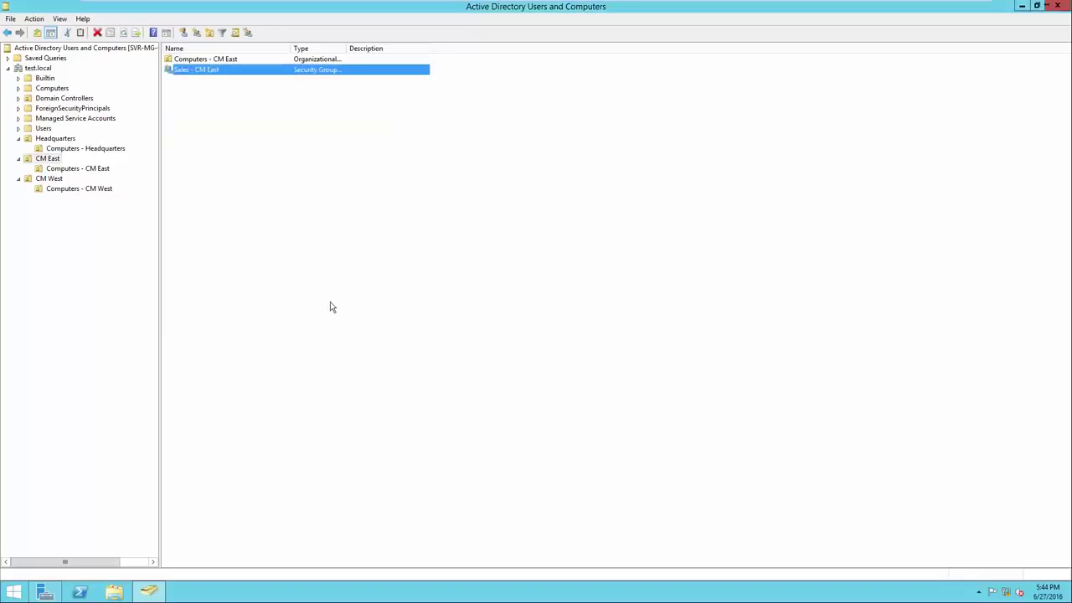
Create the 'Mechanics - CM East' security group in CM East
right_click(266, 193)
mouse_move(319, 242)
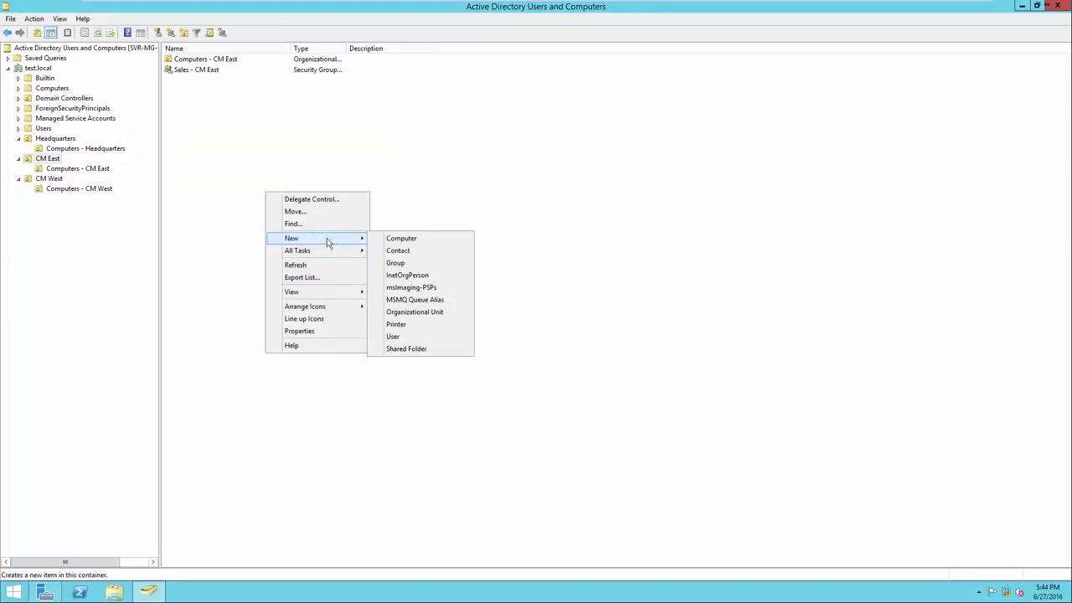
left_click(396, 263)
left_click_drag(136, 22, 337, 142)
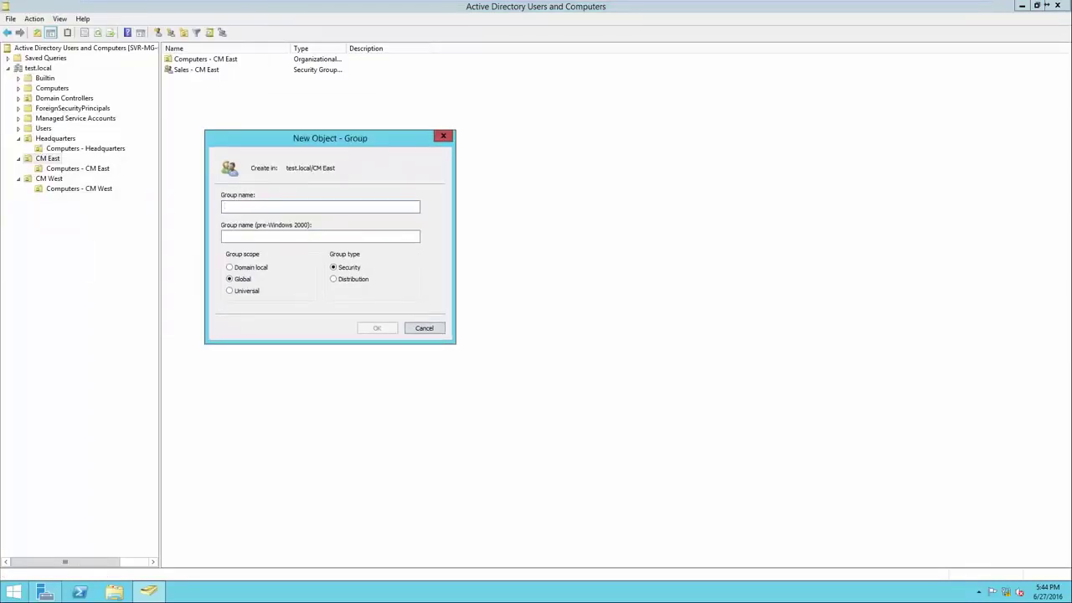
type("Mecha")
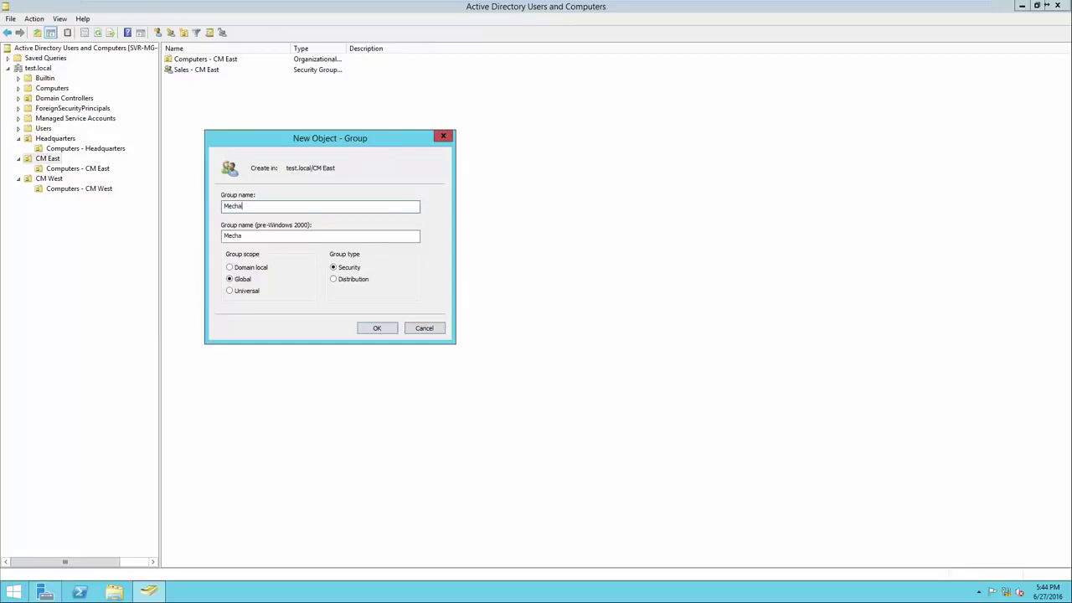
type("nics - CM East")
key("Return")
Create the 'Management - CM East' group and widen the Name column
right_click(239, 167)
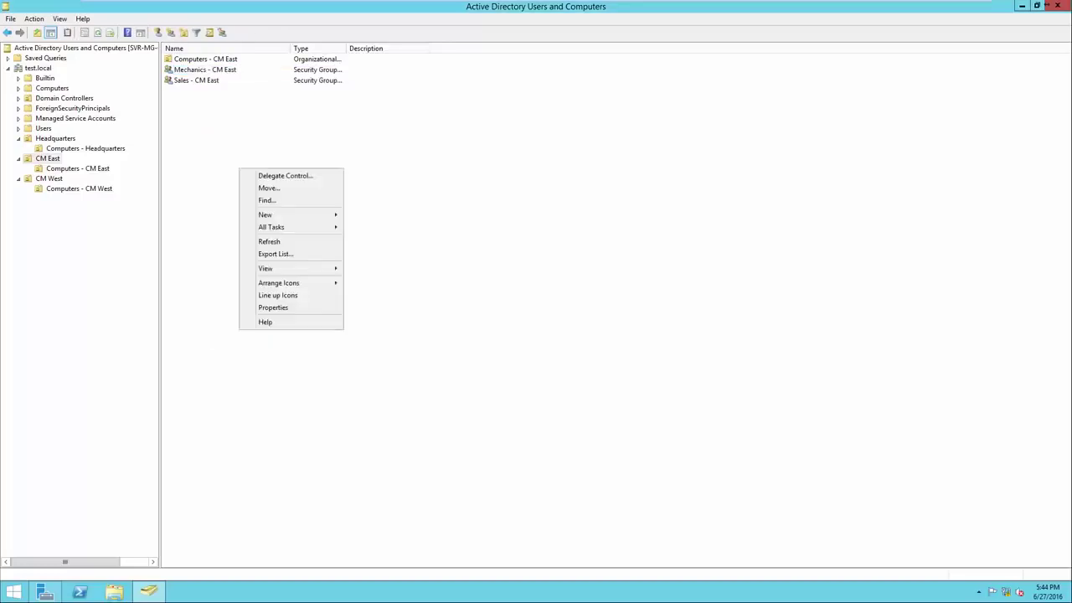
mouse_move(263, 215)
left_click(371, 237)
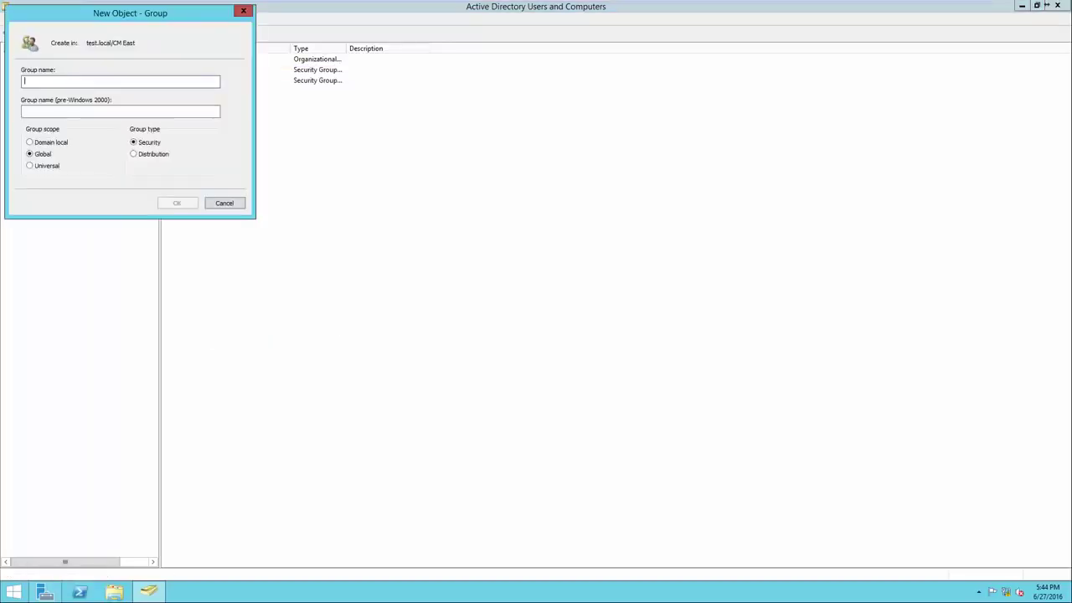
type("Management -")
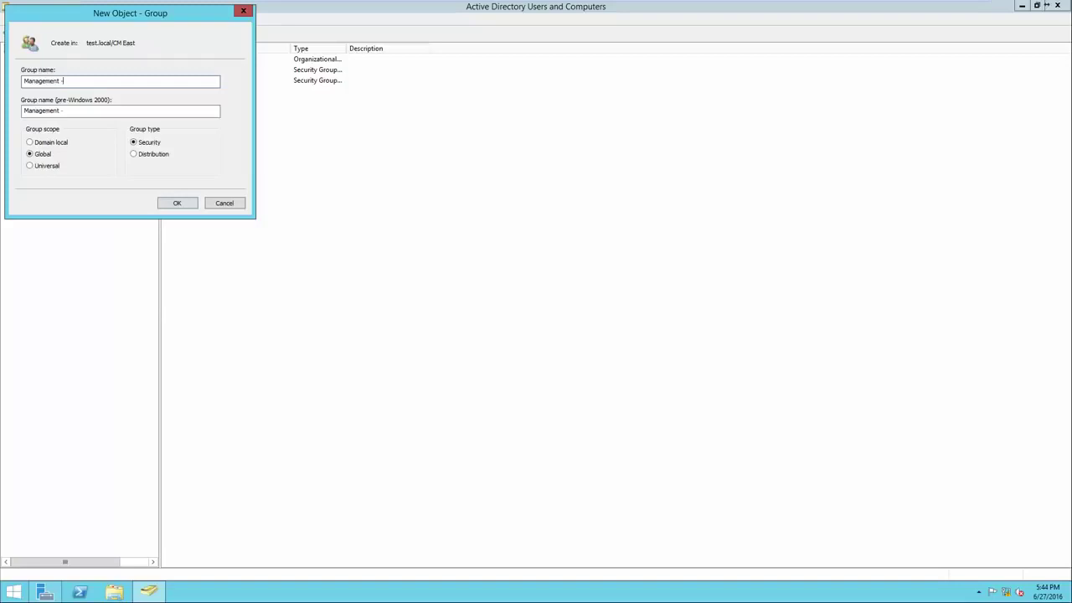
type(" MC")
key("BackSpace")
key("BackSpace")
type("CM East")
key("Return")
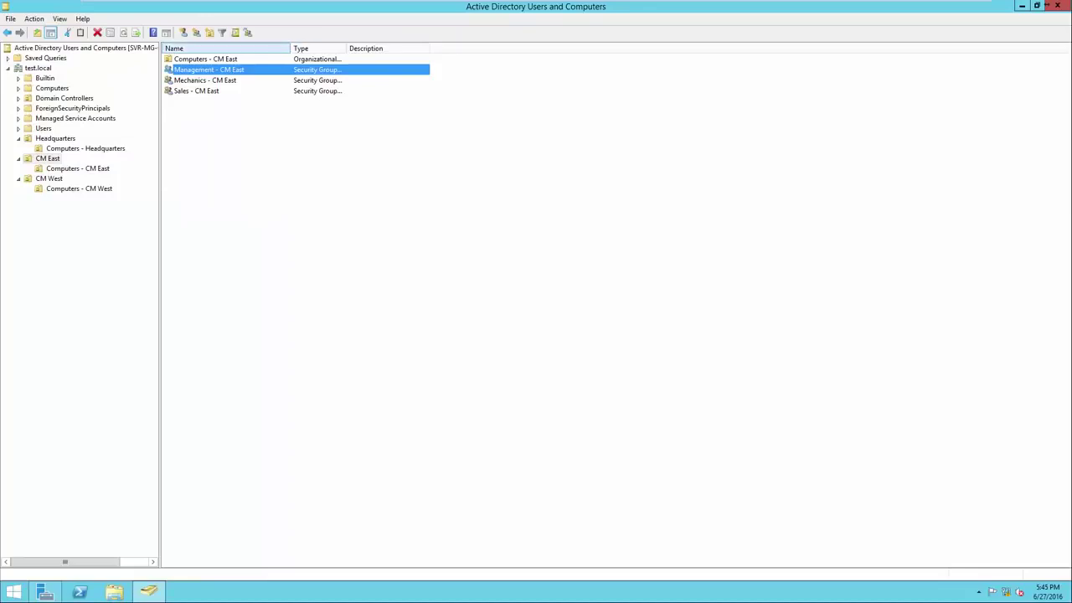
left_click_drag(291, 48, 331, 48)
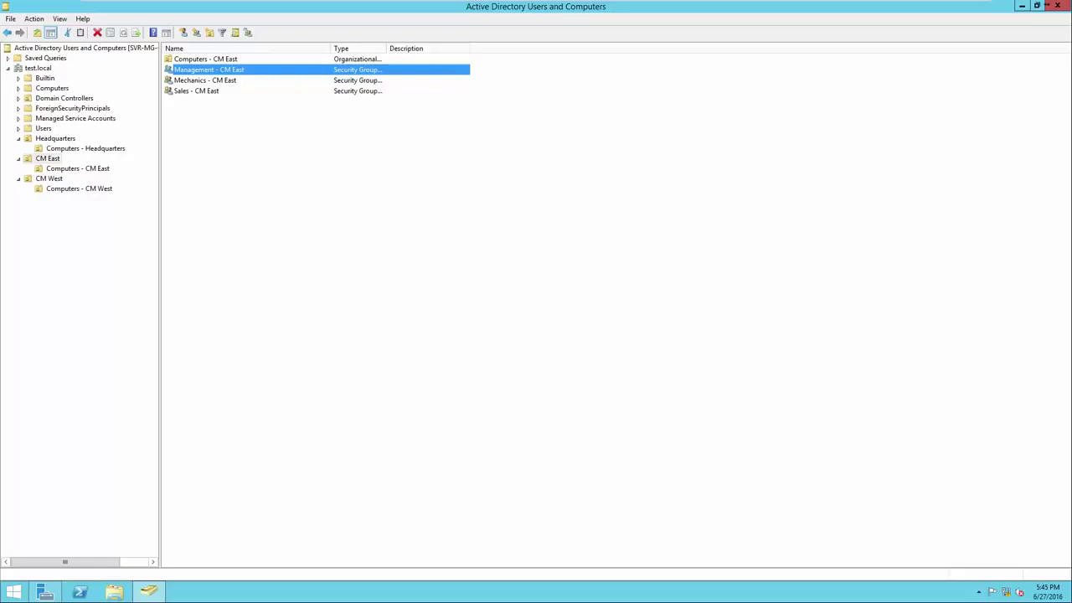
Add the Sales, Mechanics and Management - CM West groups to CM West, then show Headquarters
left_click(48, 179)
right_click(182, 156)
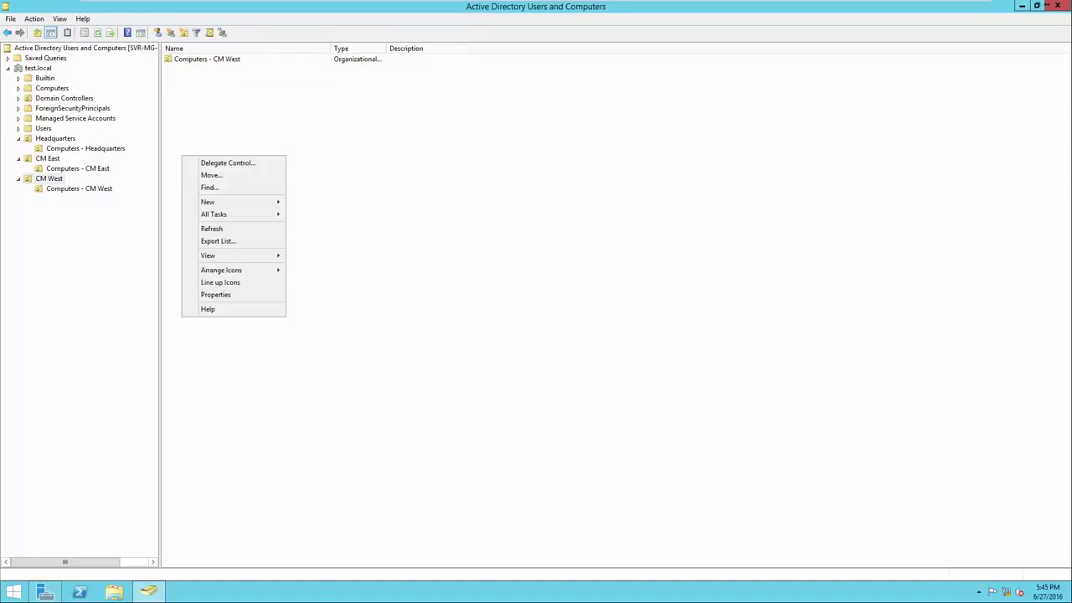
mouse_move(235, 201)
left_click(312, 226)
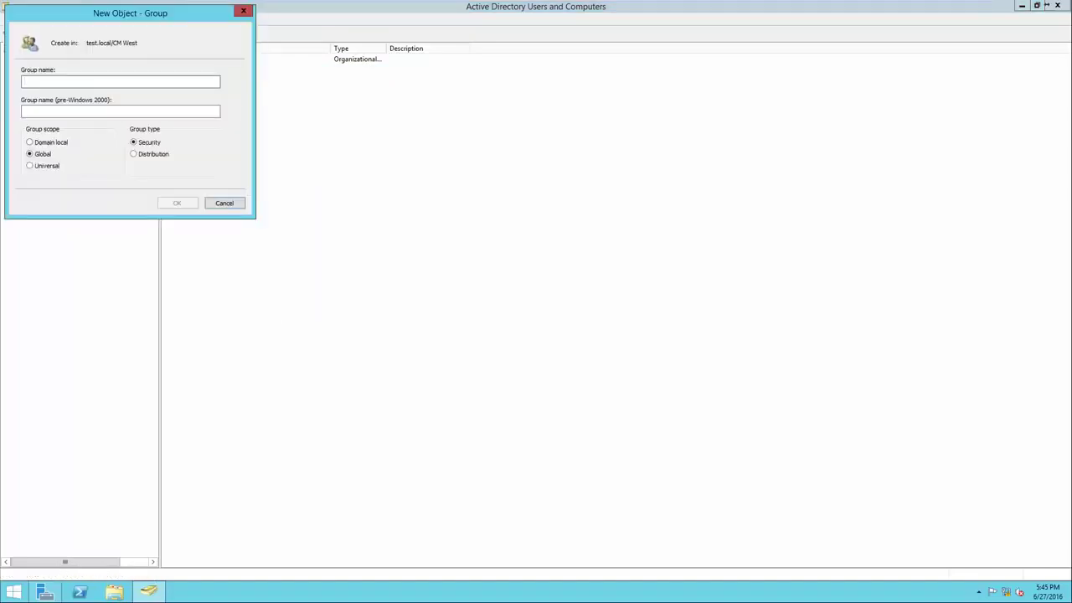
type("Sales")
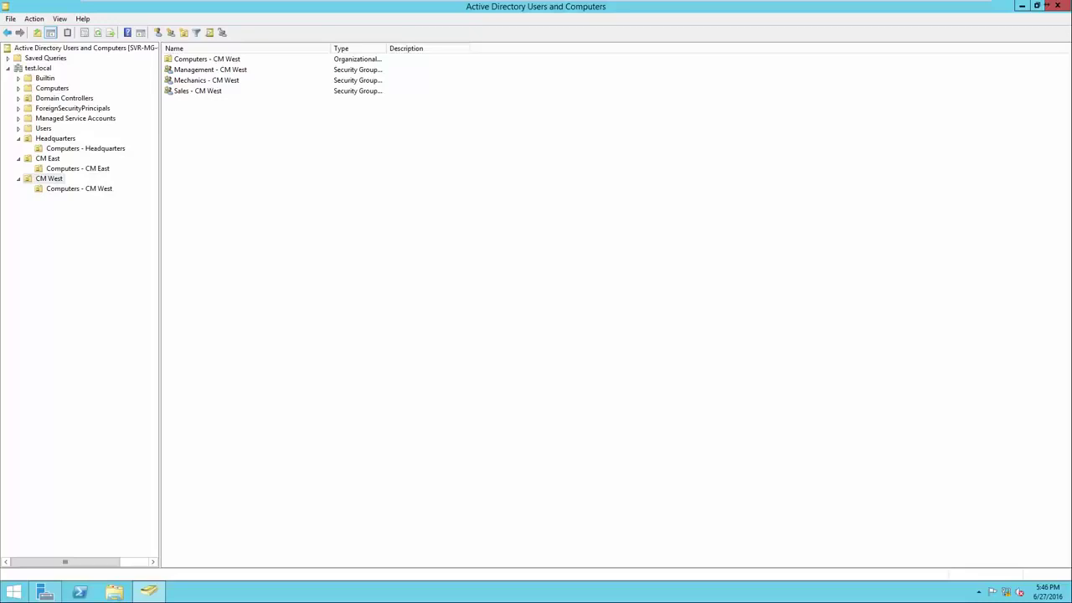
left_click(56, 139)
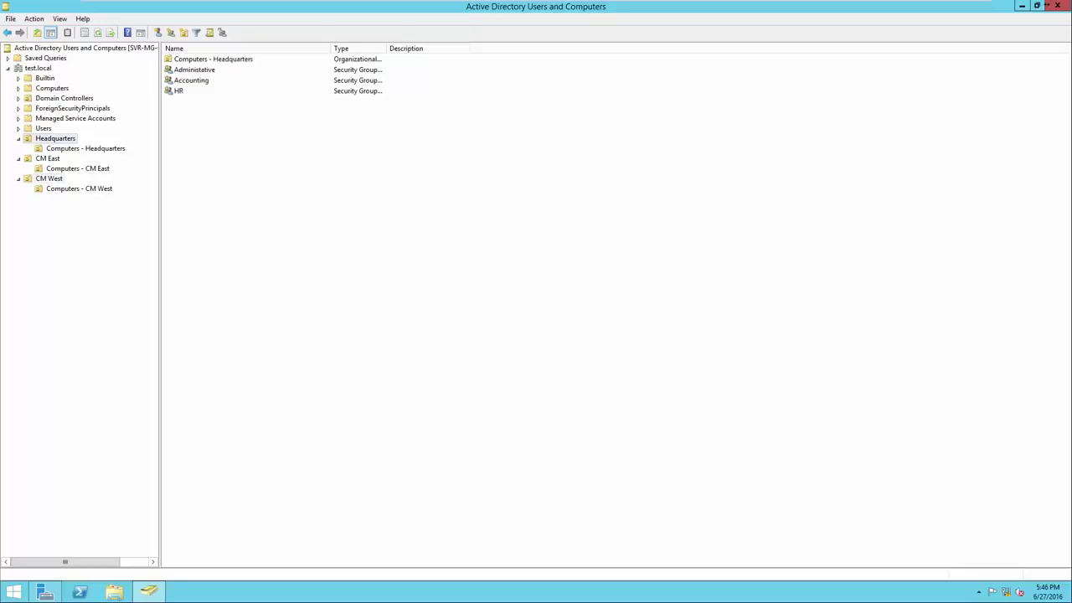
Start a new user in Headquarters with the user's first, last and logon names
right_click(217, 138)
mouse_move(260, 184)
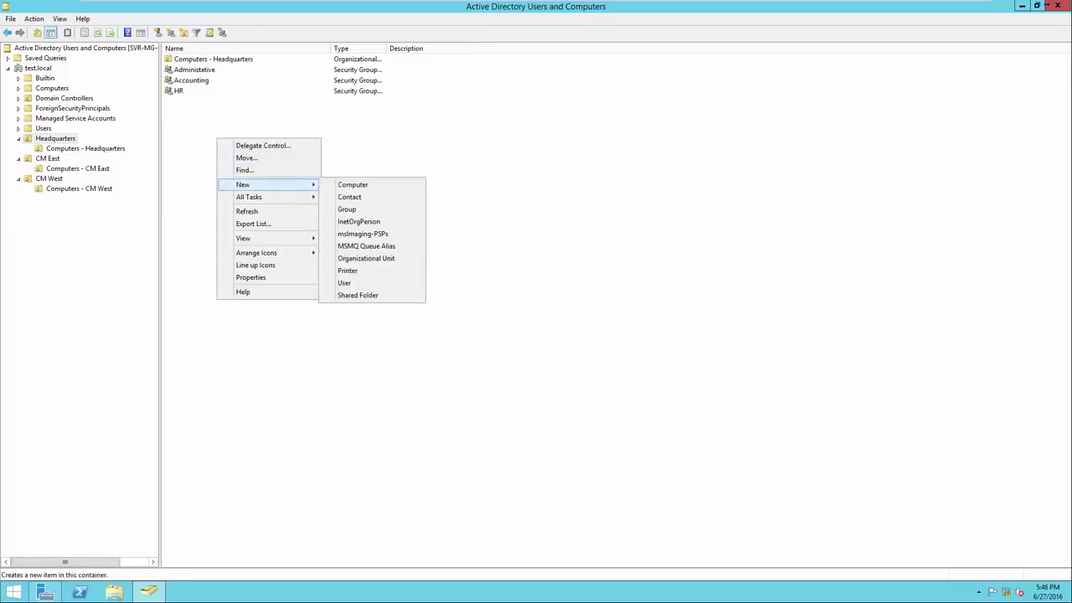
left_click(345, 283)
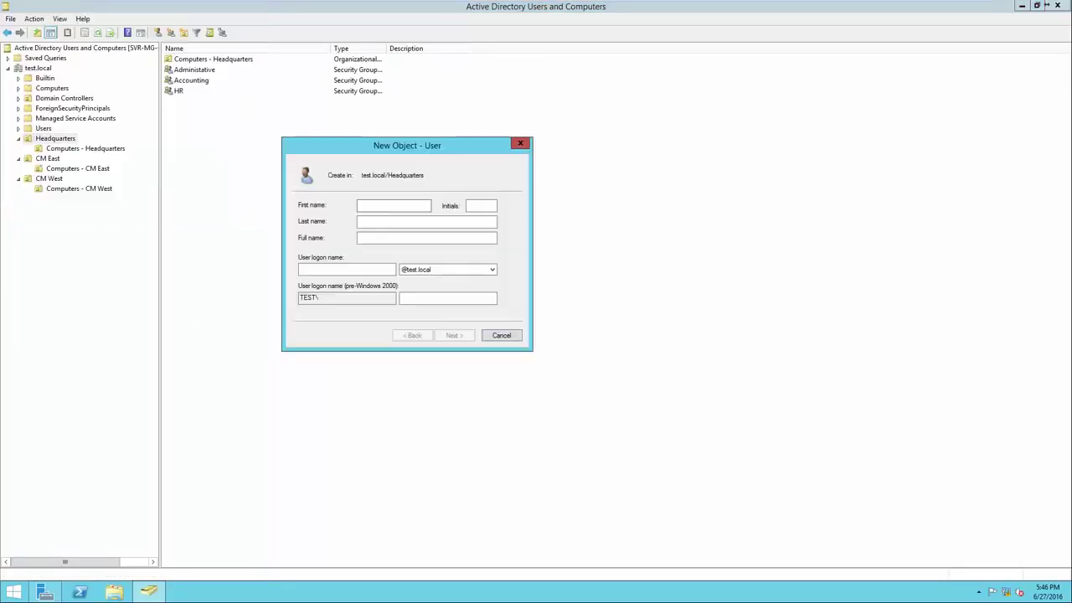
key("Tab")
key("Tab")
key("Tab")
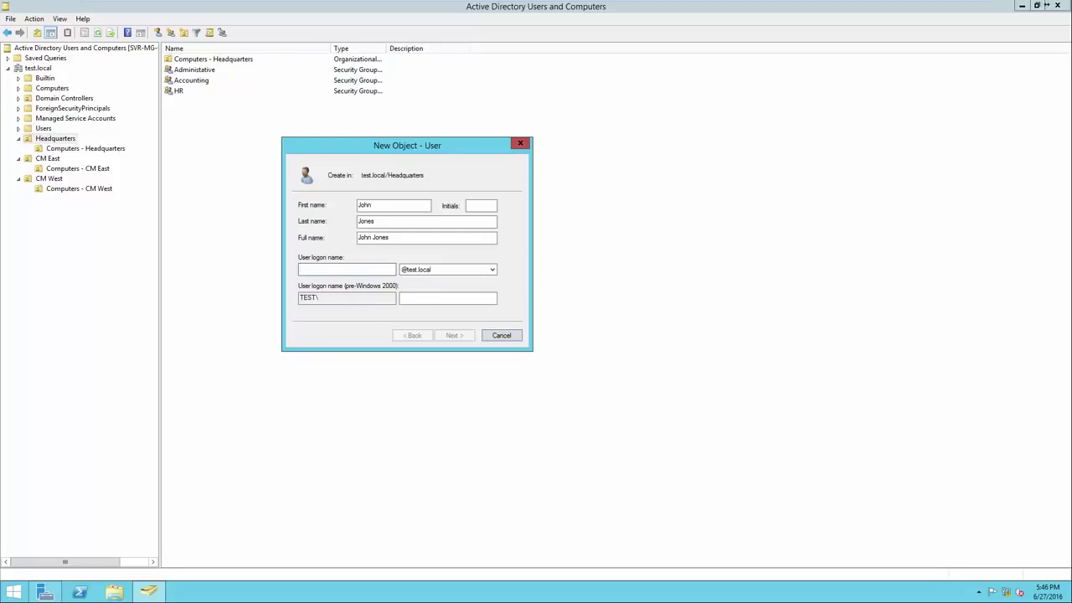
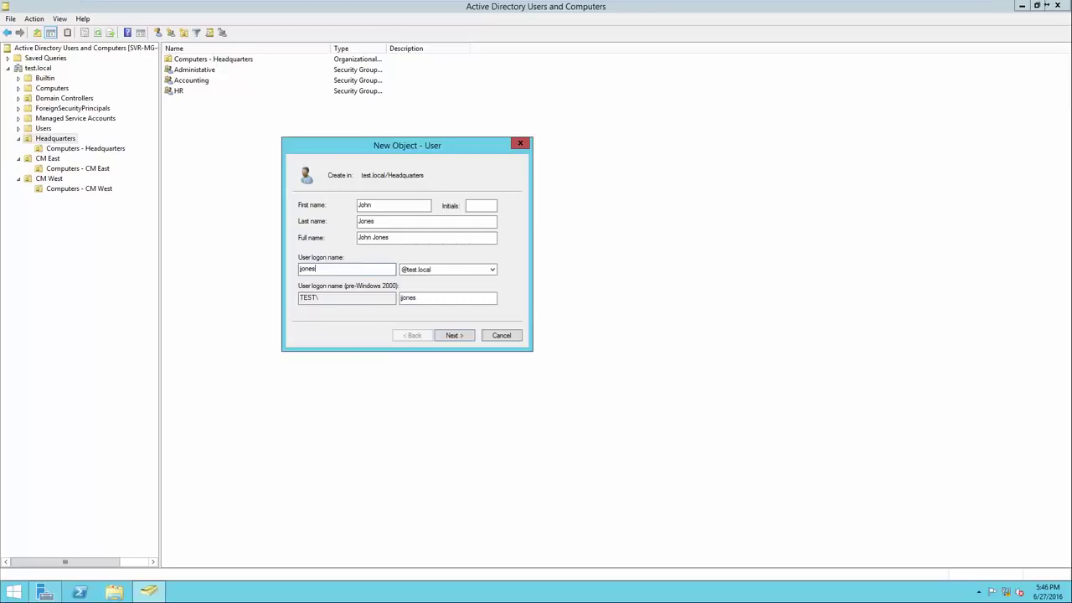
key("Return")
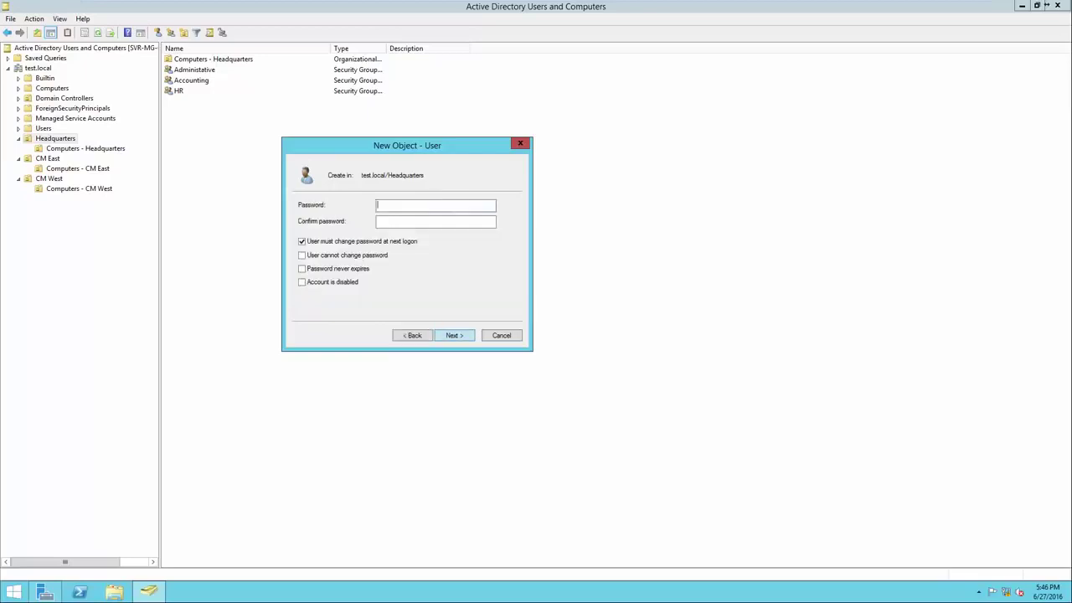
Enter and confirm the account password and advance to the account summary
type("Pa$$w0rdPa$$w0rd")
left_click_drag(410, 221, 377, 221)
left_click(412, 221)
key("Return")
key("Return")
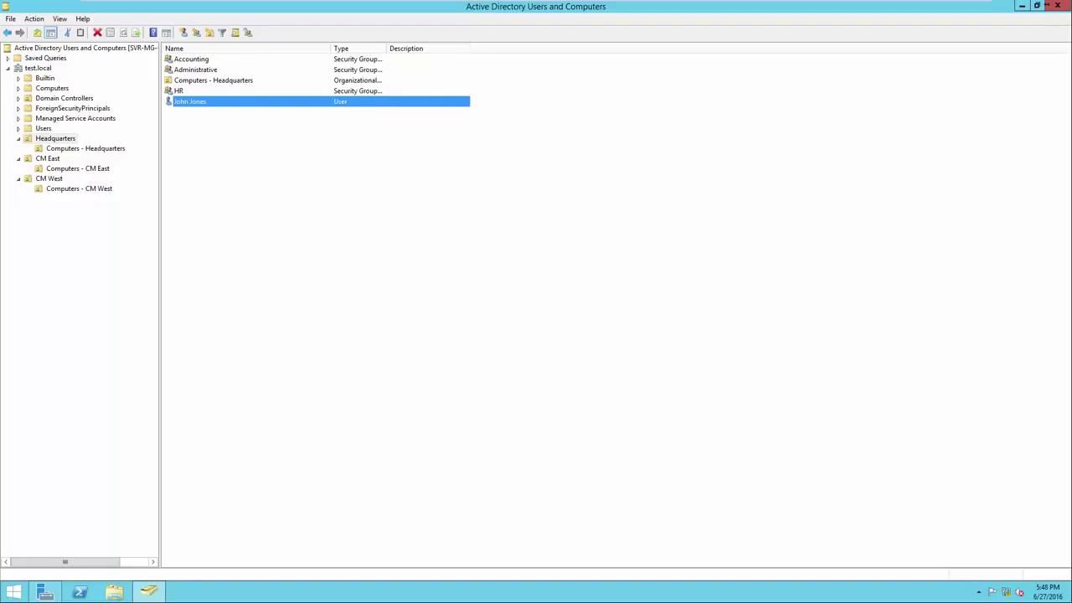
Add the new user to the Administrative group, then open that group's properties
key("shift+F10")
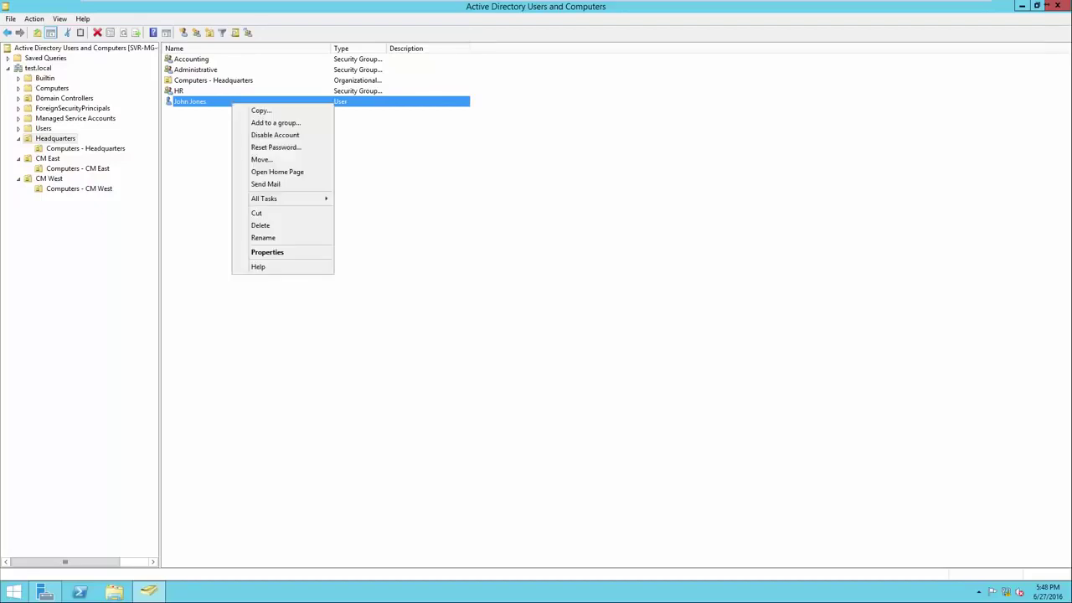
key("Down")
key("Down")
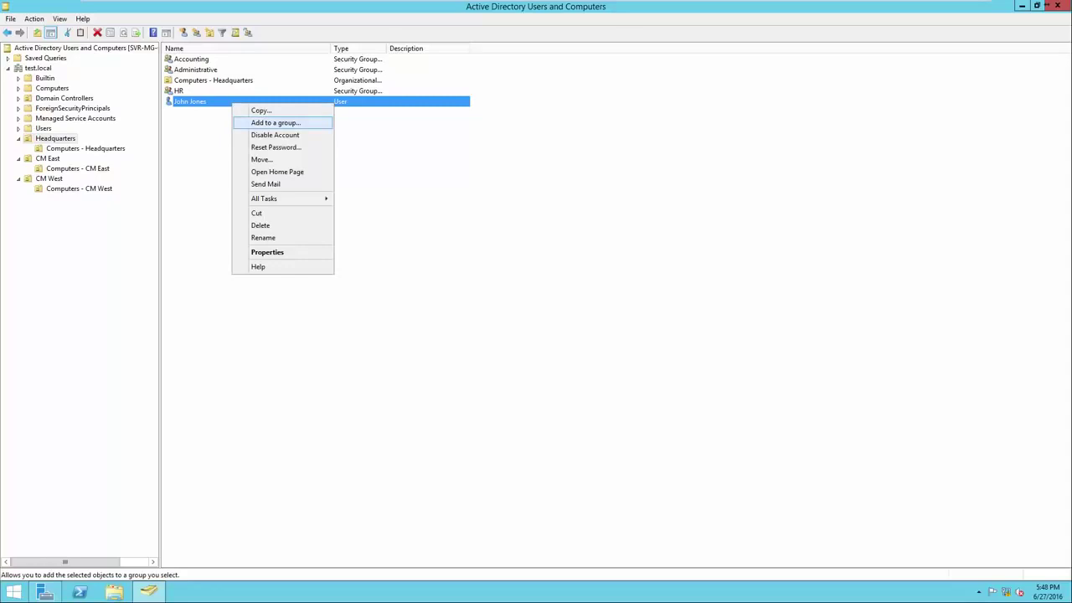
key("Return")
left_click_drag(132, 25, 500, 164)
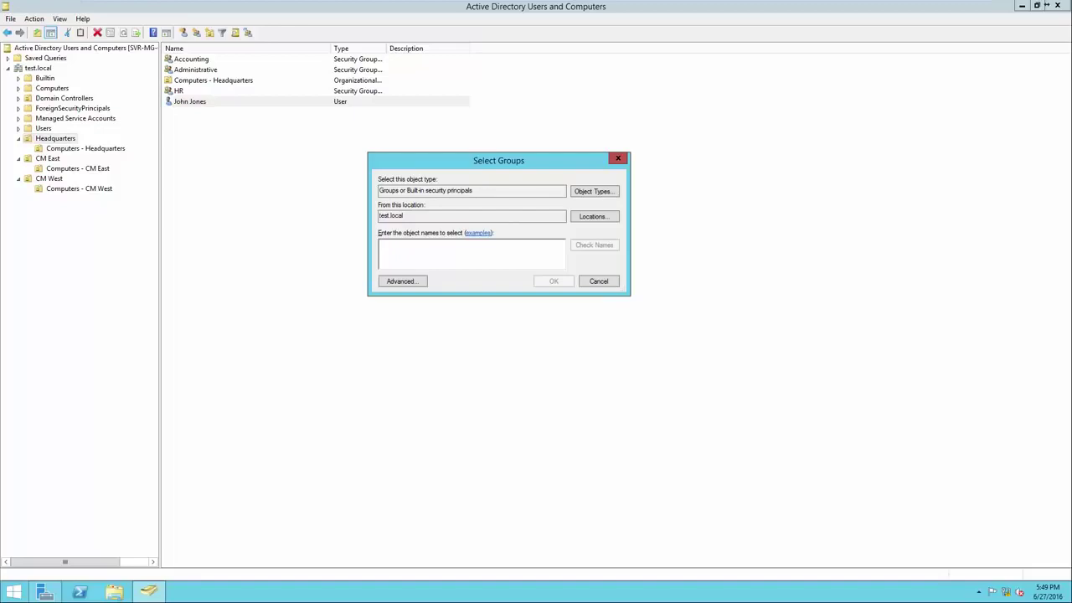
left_click_drag(486, 191, 379, 216)
left_click(404, 216)
type("Administrative")
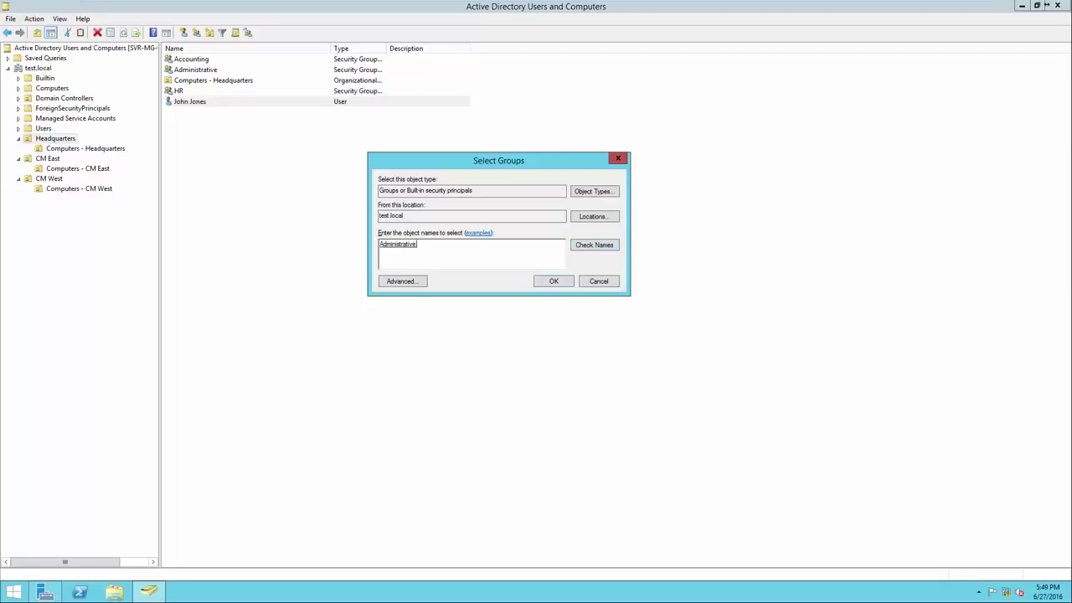
left_click(398, 244)
left_click(423, 245)
key("Return")
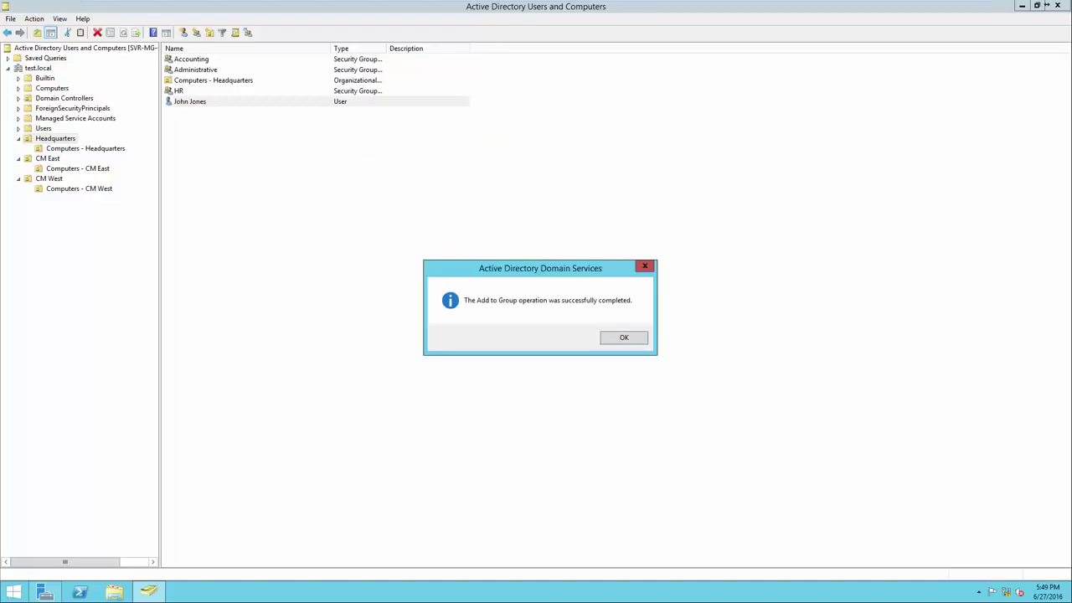
key("Return")
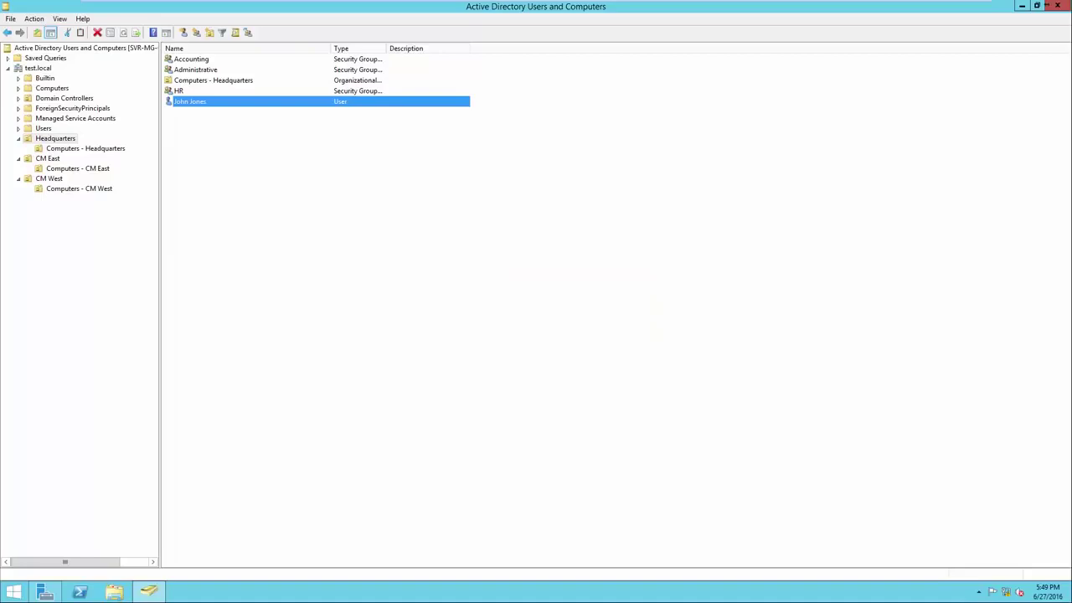
right_click(206, 71)
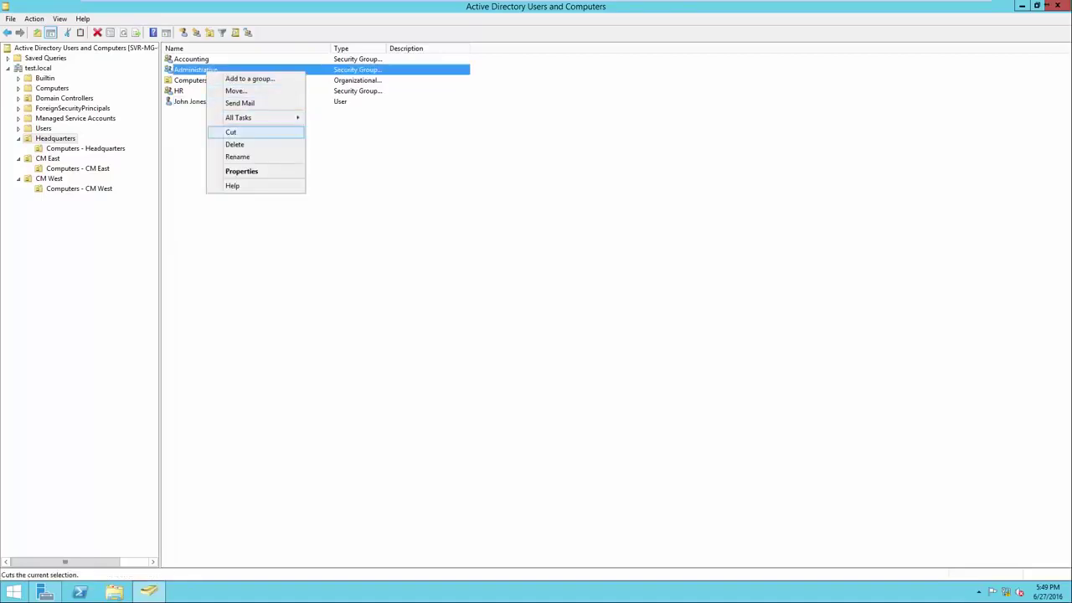
left_click(242, 171)
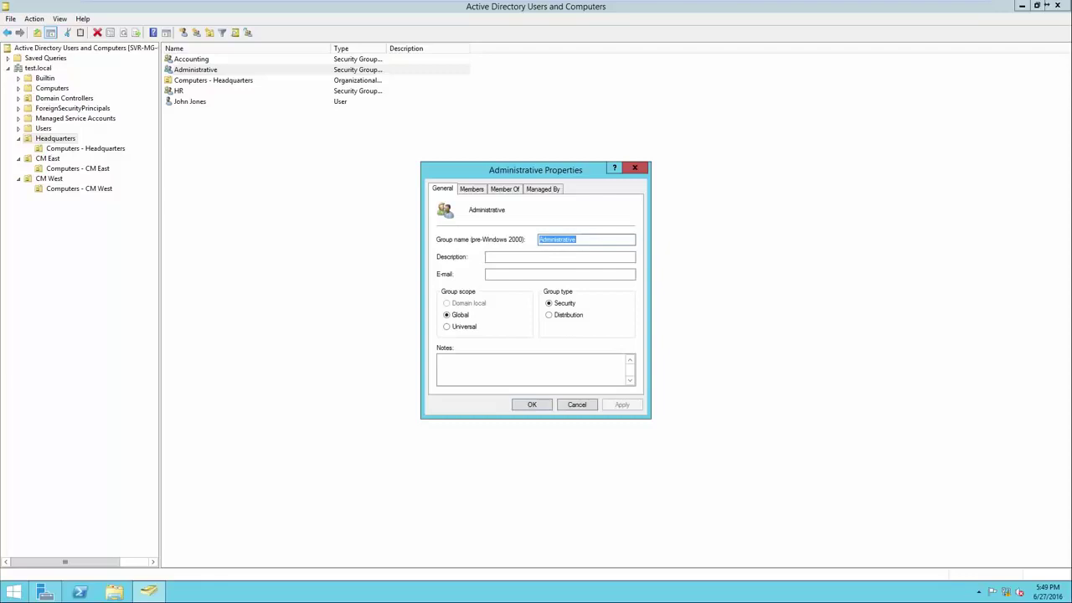
Confirm the new user is listed in Administrative's members, then close its properties
left_click(472, 189)
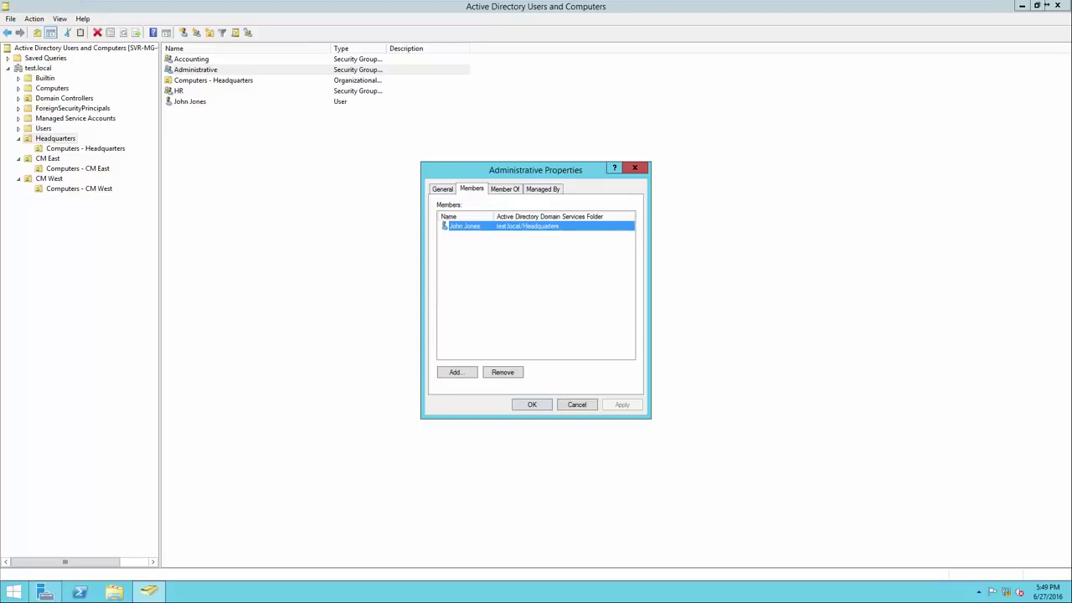
key("Return")
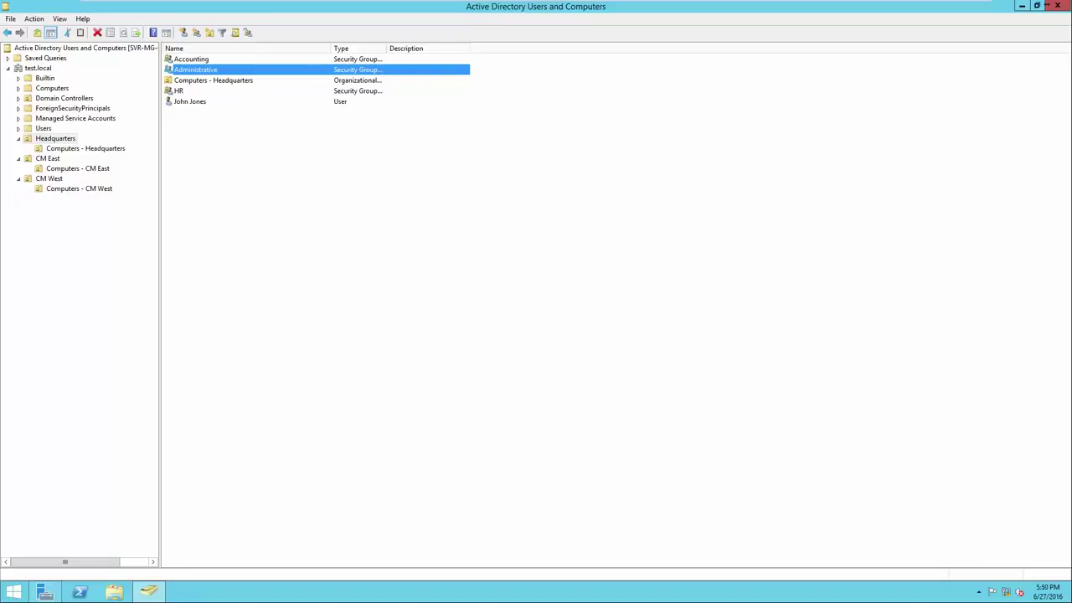
left_click(189, 101)
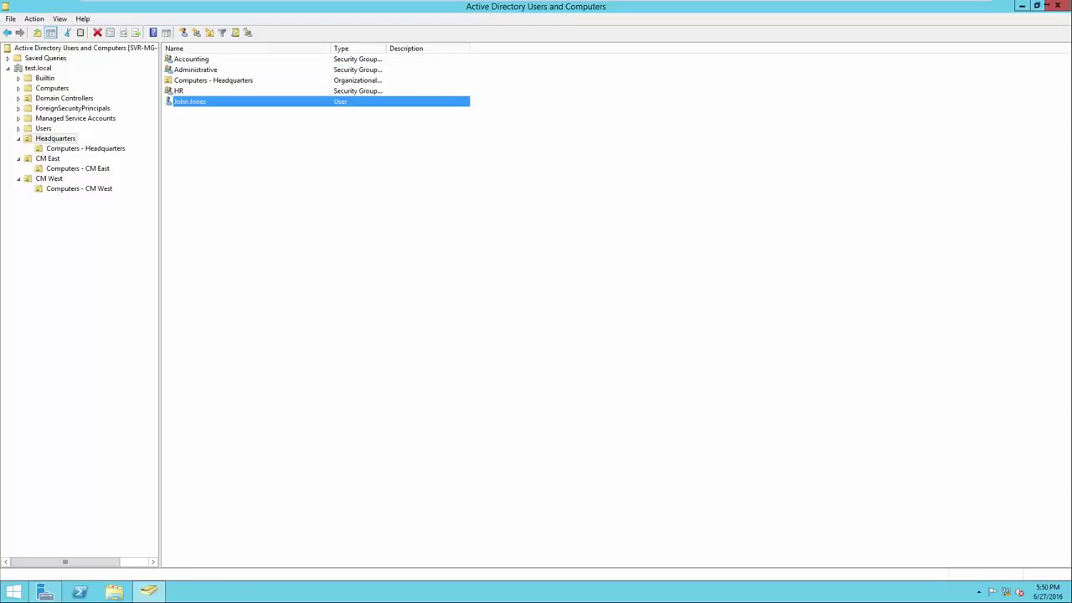
left_click(195, 70)
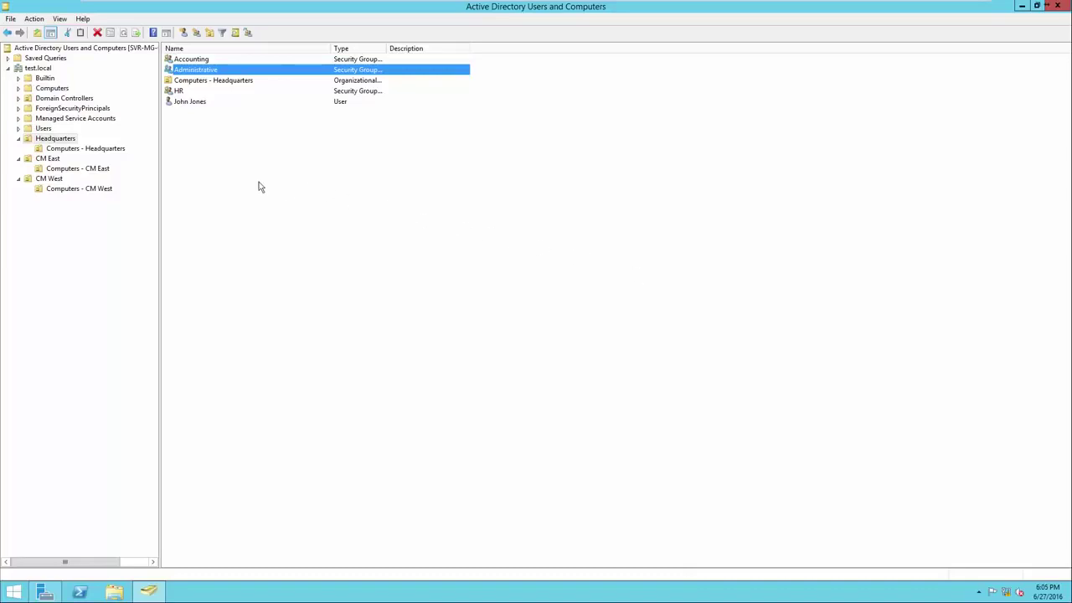
Start a new user in CM East, entering the first name, last name and logon name
left_click(48, 160)
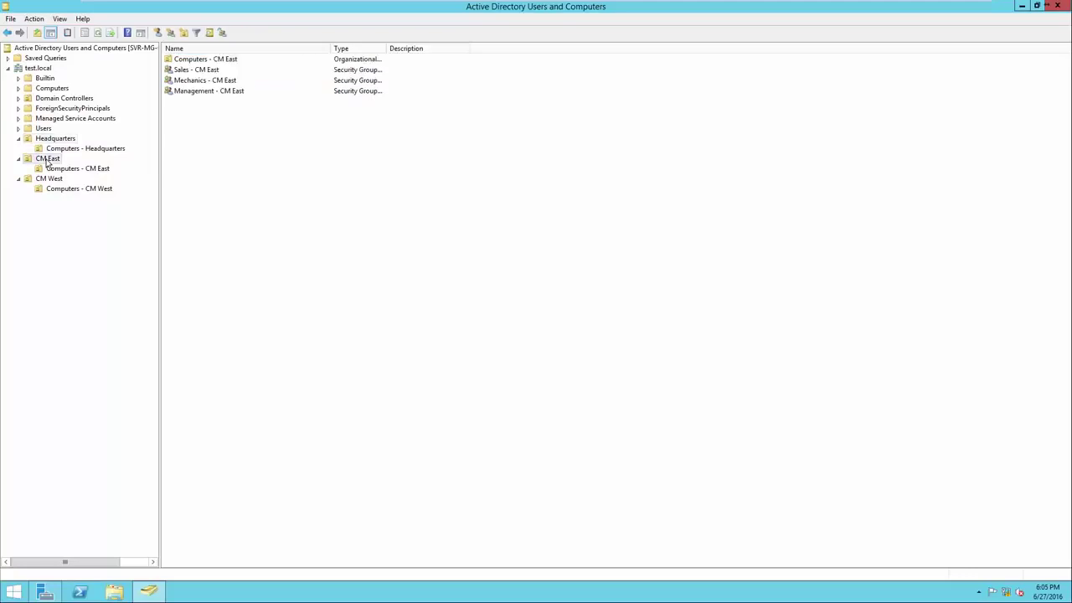
right_click(193, 163)
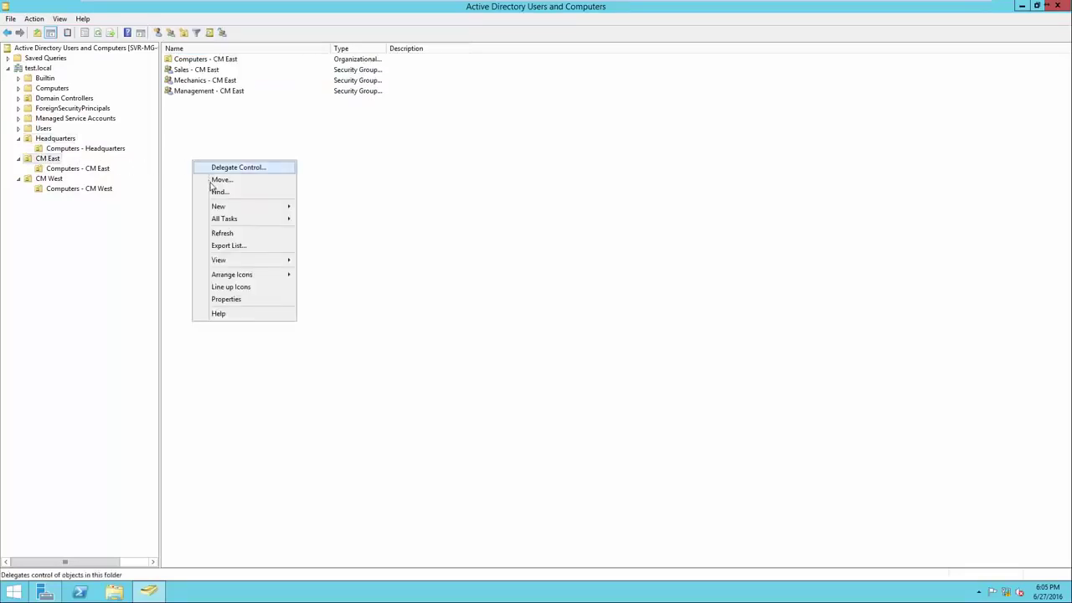
mouse_move(224, 207)
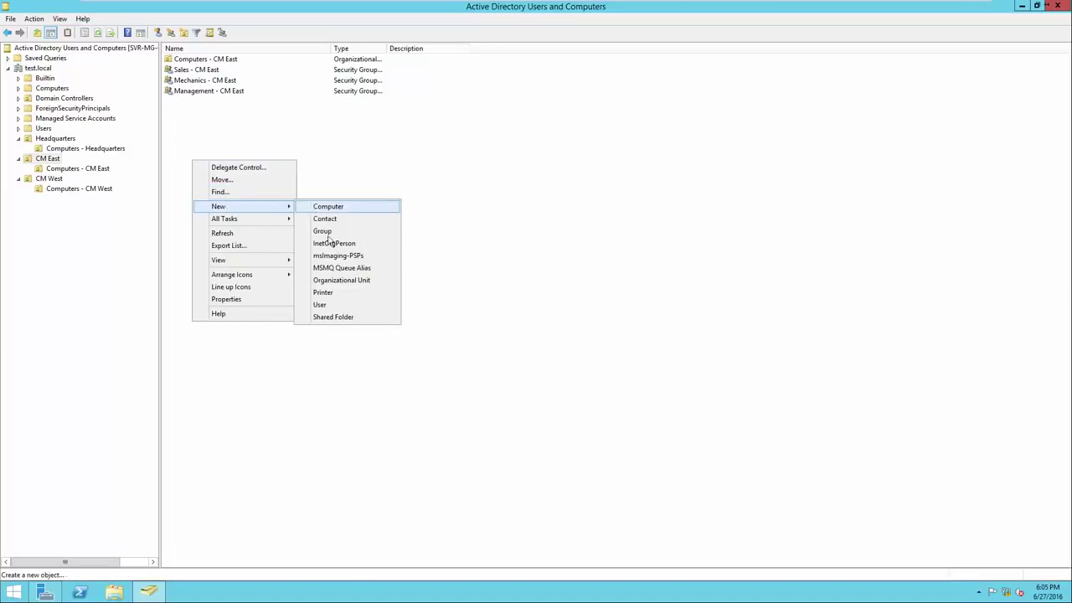
left_click(337, 307)
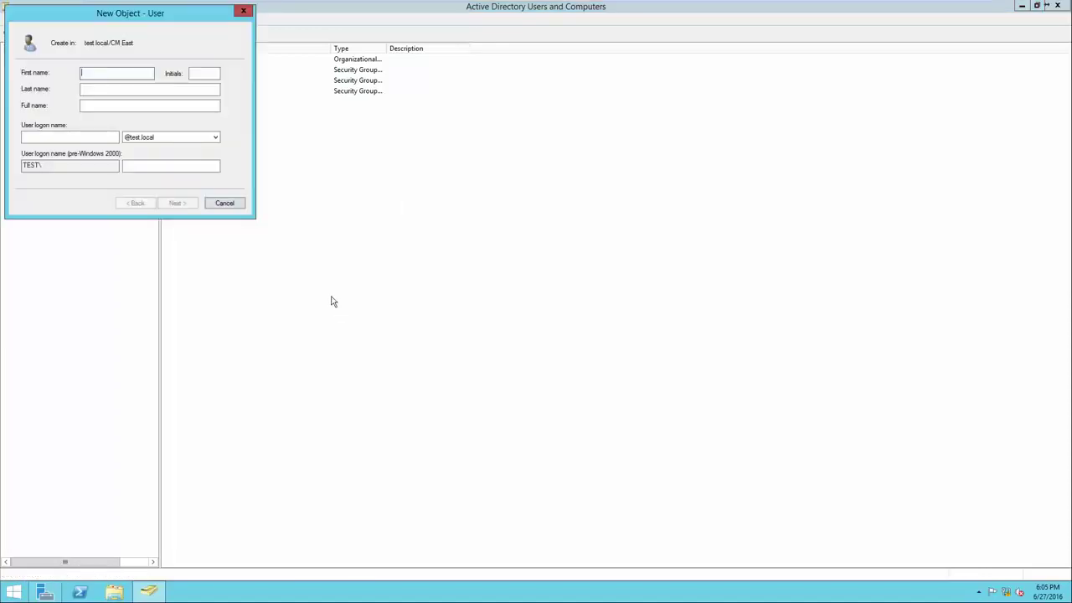
left_click_drag(136, 19, 476, 183)
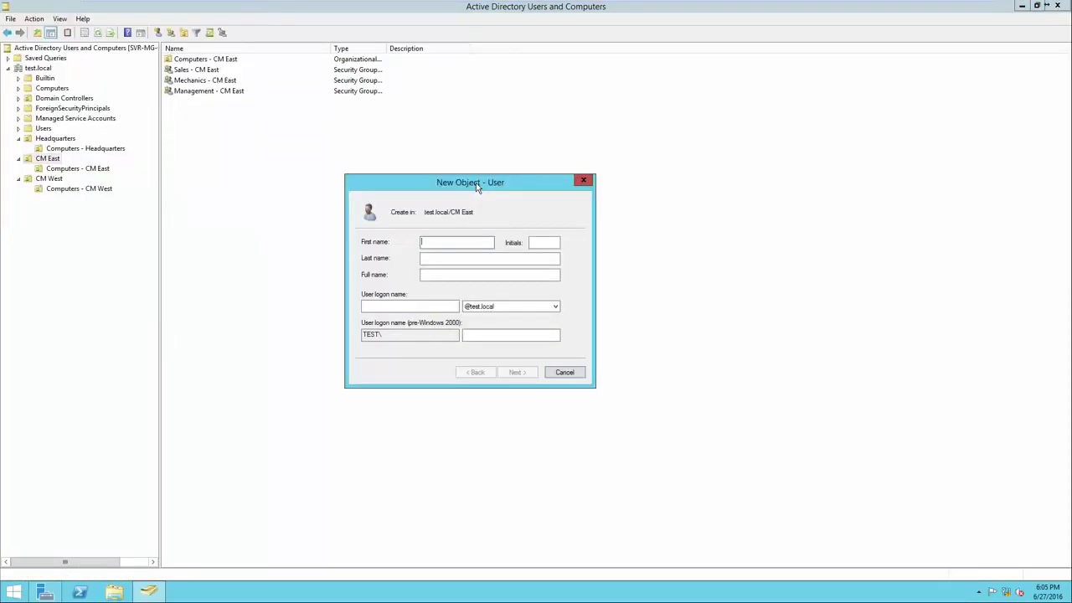
key("Tab")
left_click(390, 306)
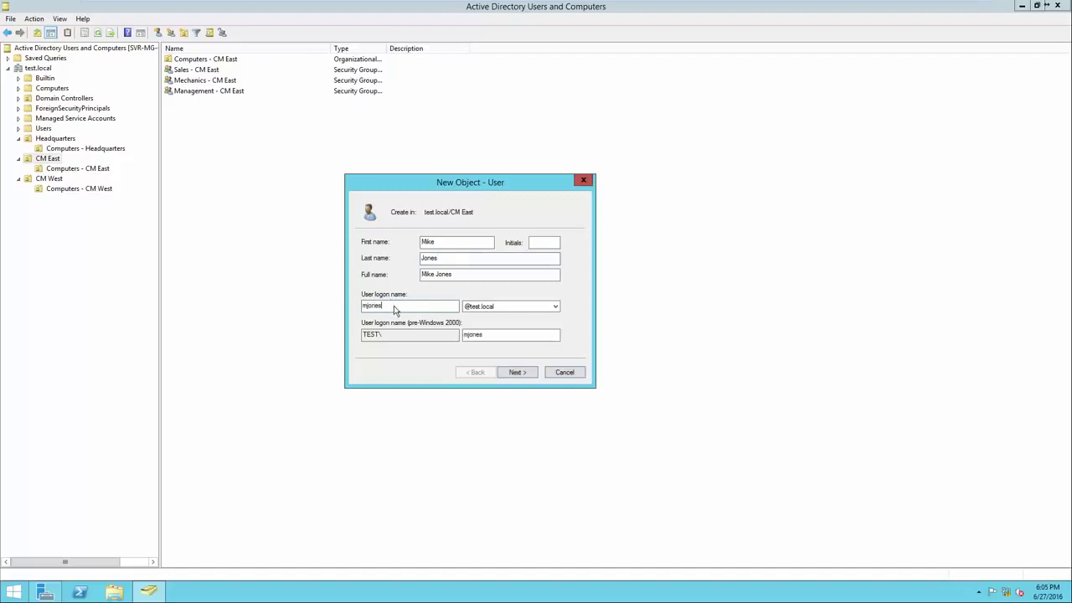
Enter and confirm the account password, then finish creating the user
left_click(515, 373)
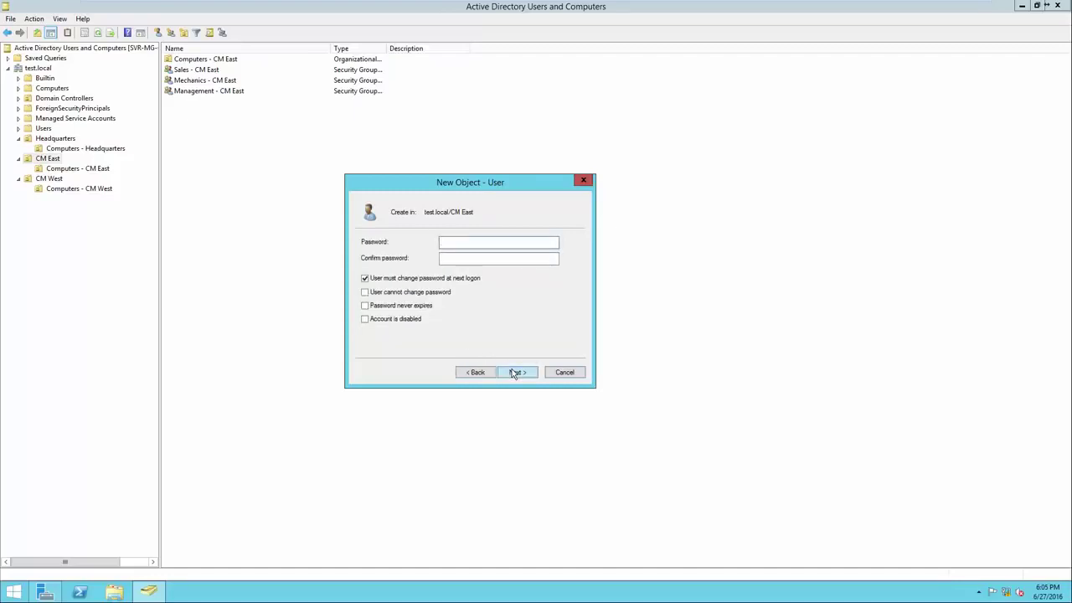
type("P@ssw0rd")
key("Tab")
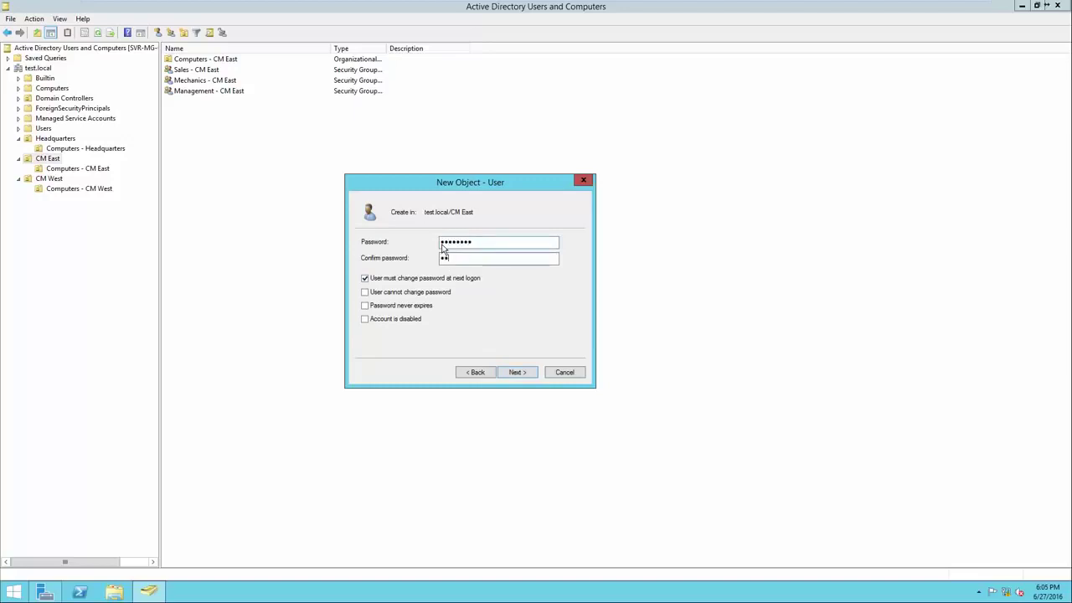
type("P@ssw0rd")
left_click(516, 373)
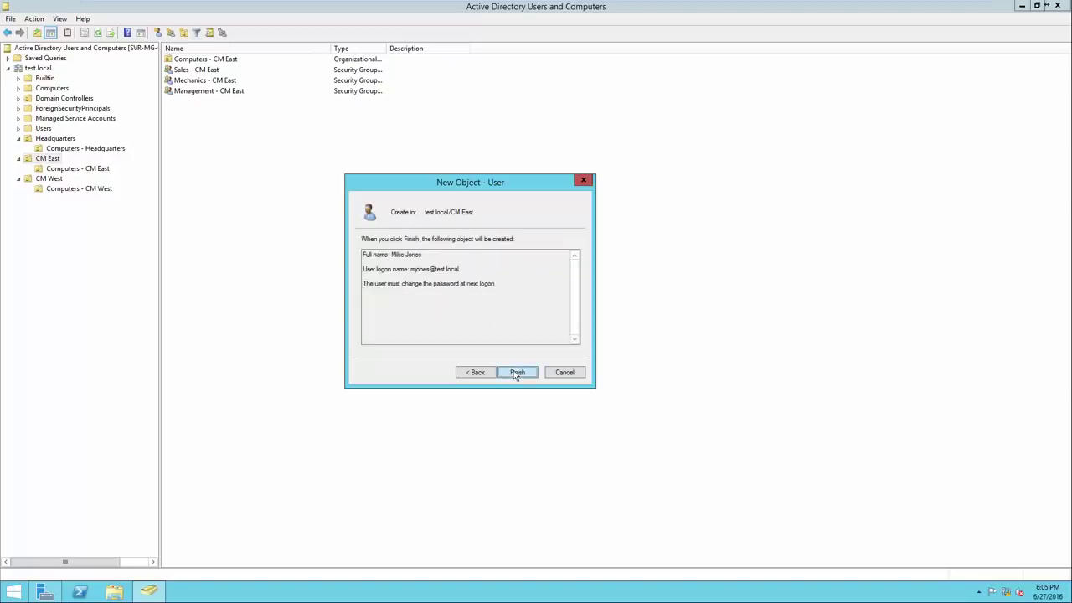
left_click(516, 373)
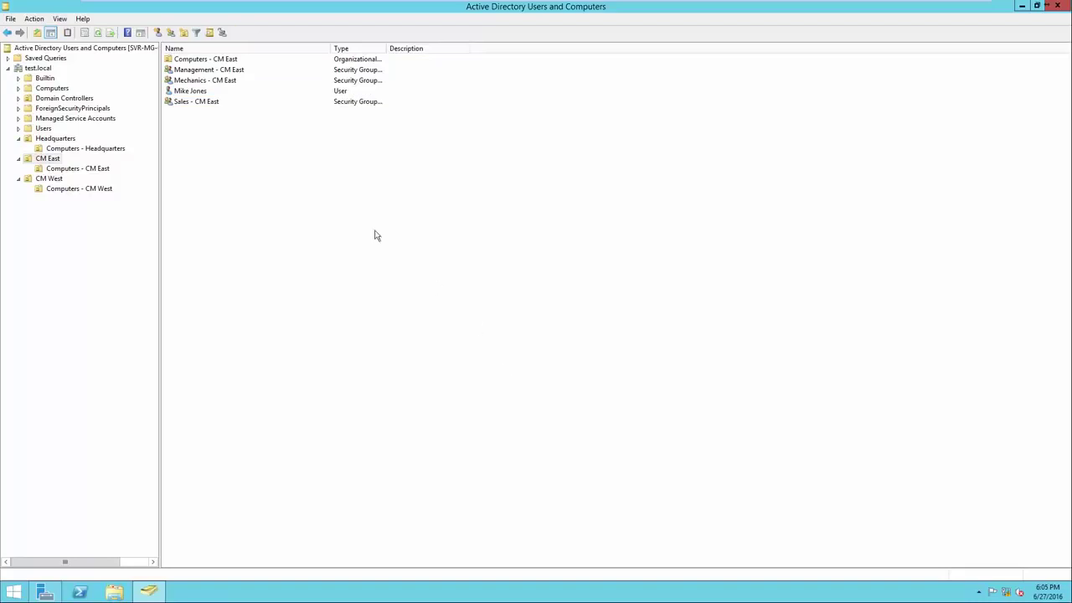
Add the new user to Mechanics - CM East by resolving the name 'Mechanics'
left_click(206, 94)
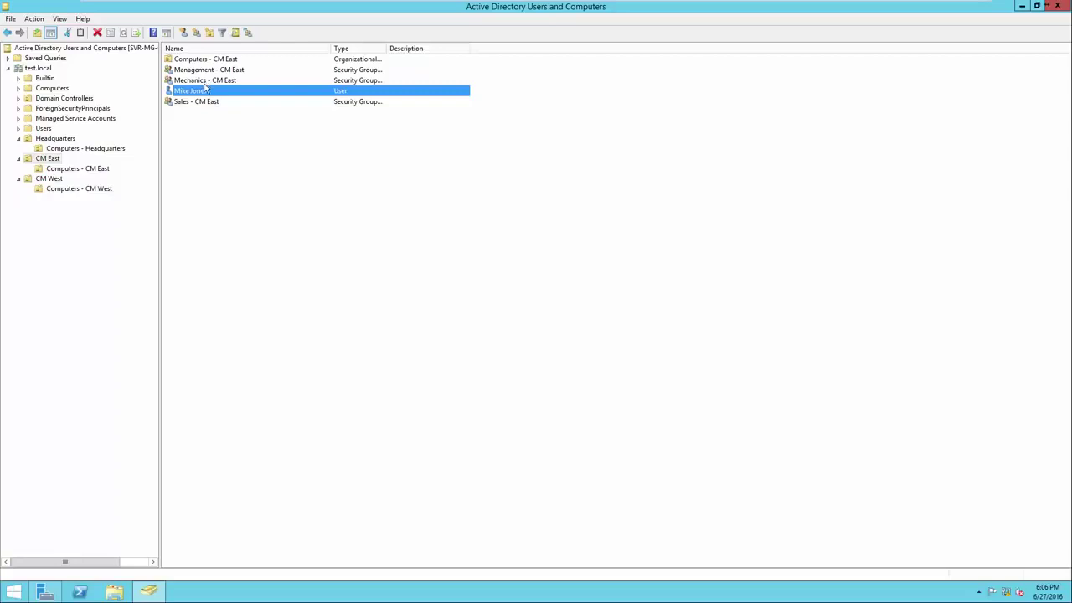
right_click(203, 94)
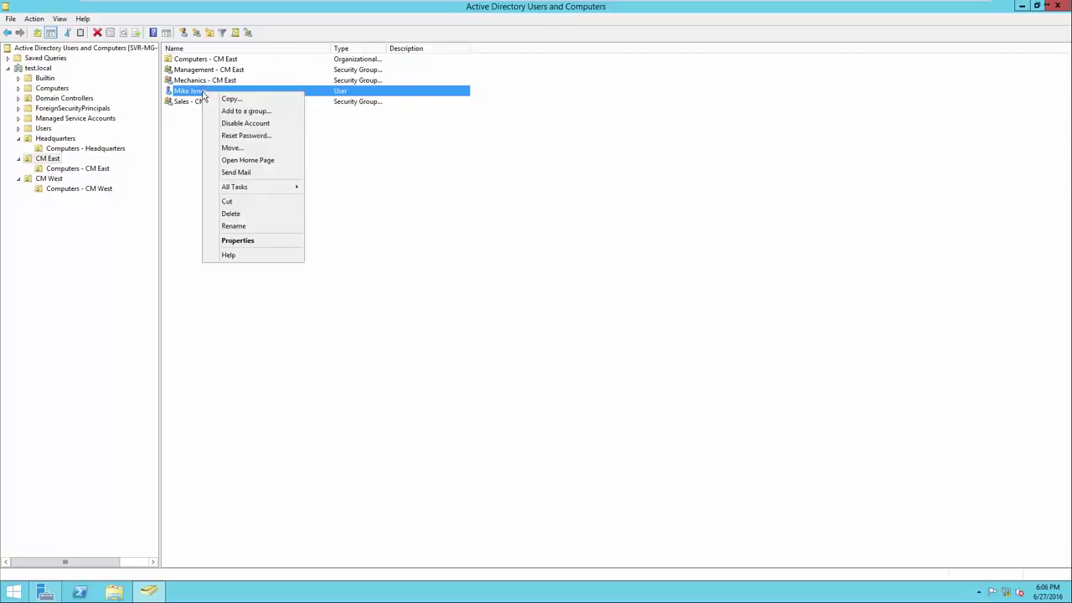
left_click(214, 111)
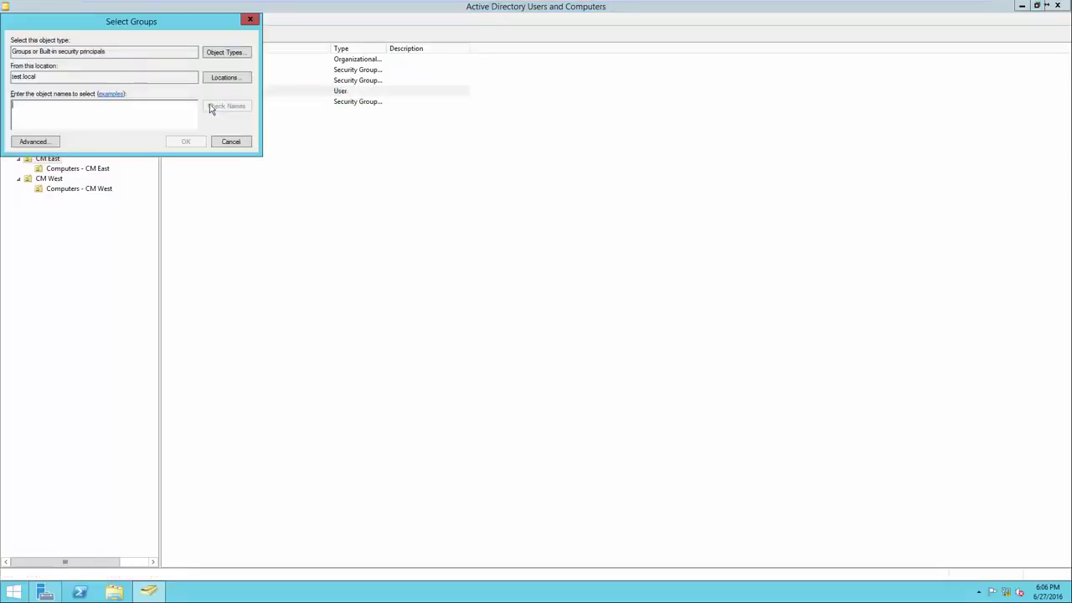
left_click_drag(149, 26, 419, 170)
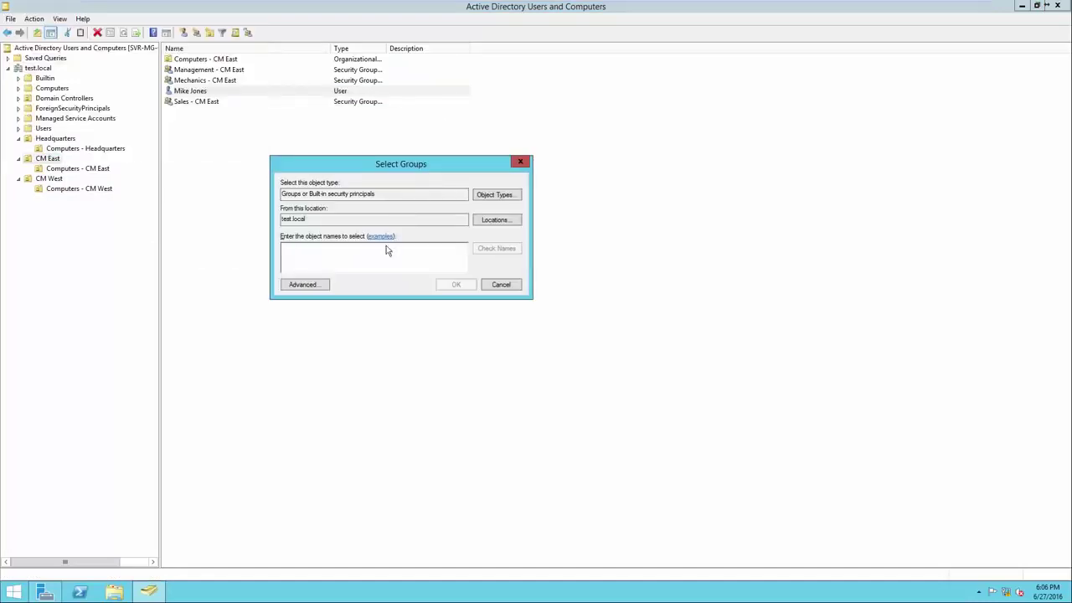
type("Mechanics")
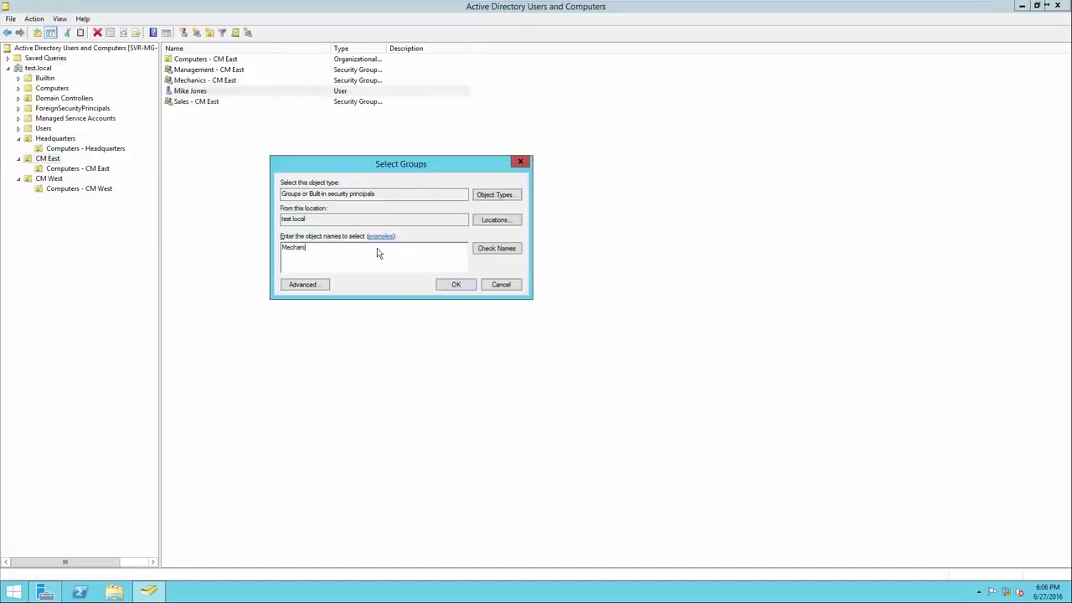
left_click(492, 251)
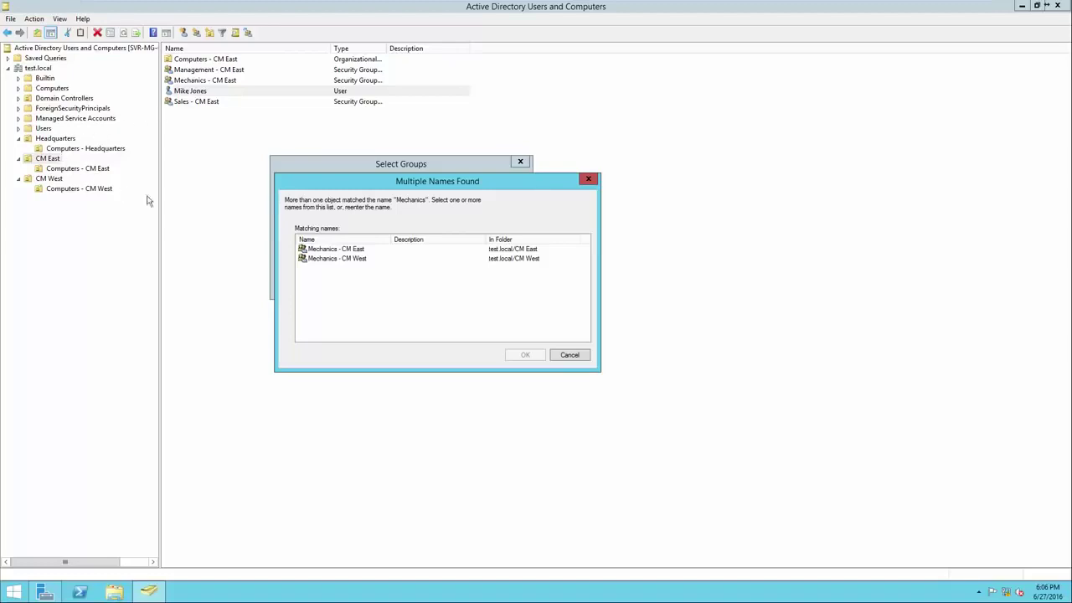
left_click(337, 250)
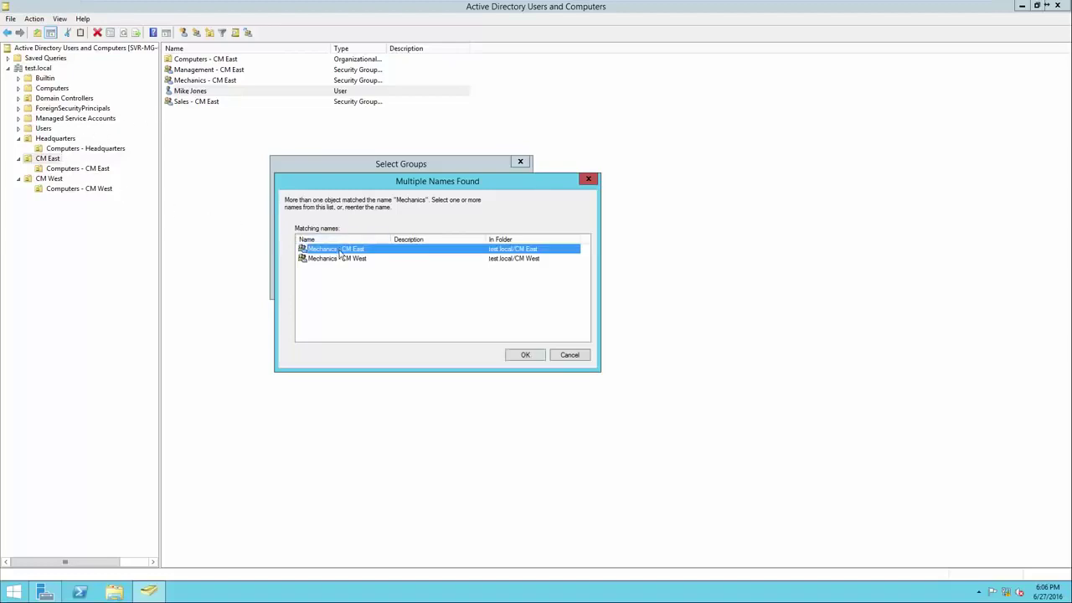
left_click(519, 358)
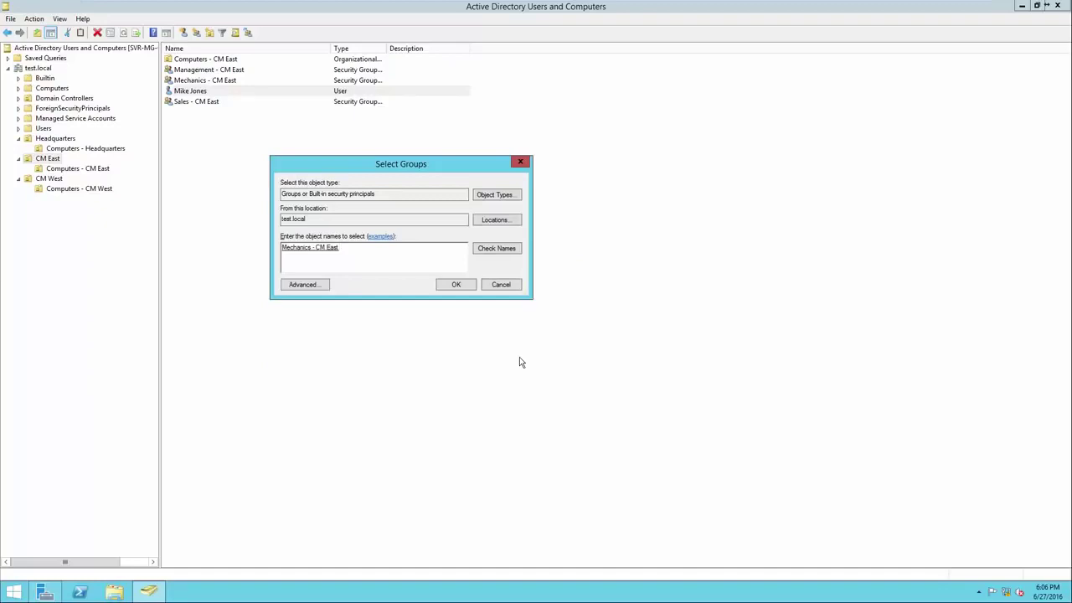
left_click(456, 285)
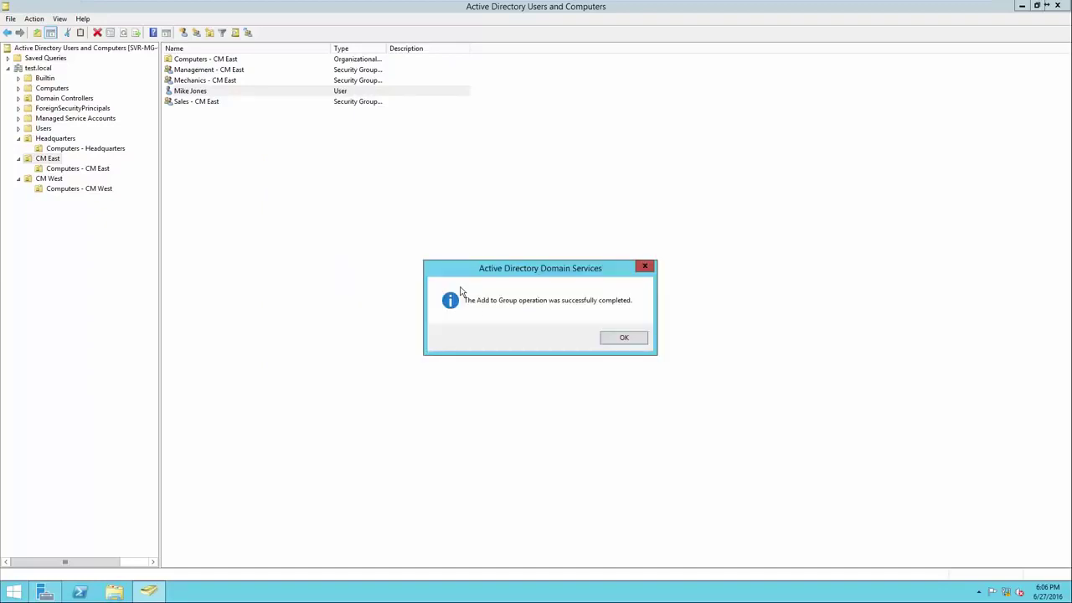
left_click(622, 338)
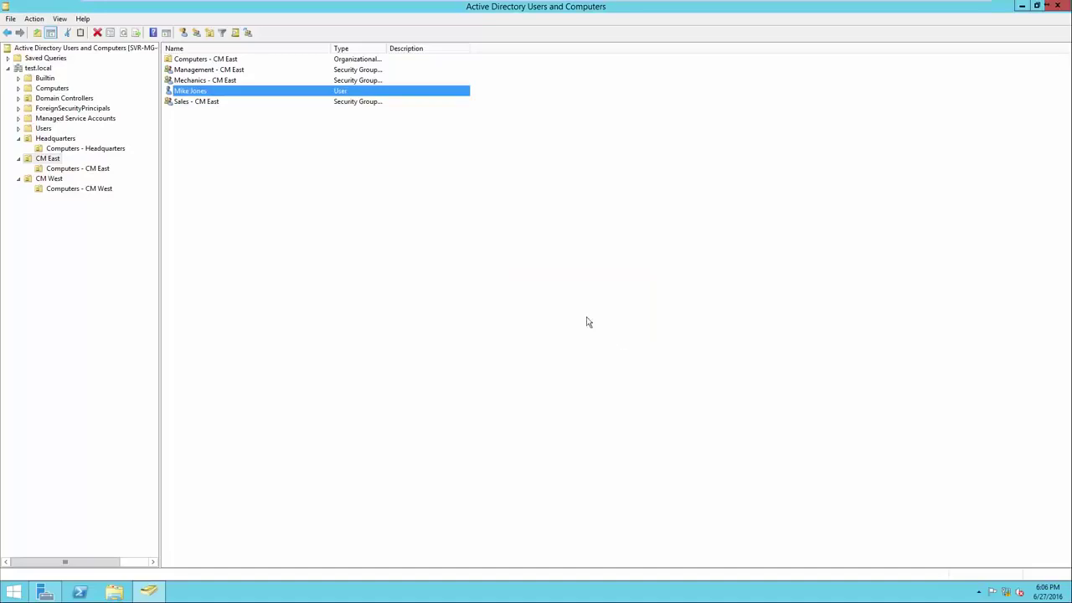
Verify the user on the Mechanics - CM East Members tab, then reselect the user
right_click(245, 80)
left_click(292, 183)
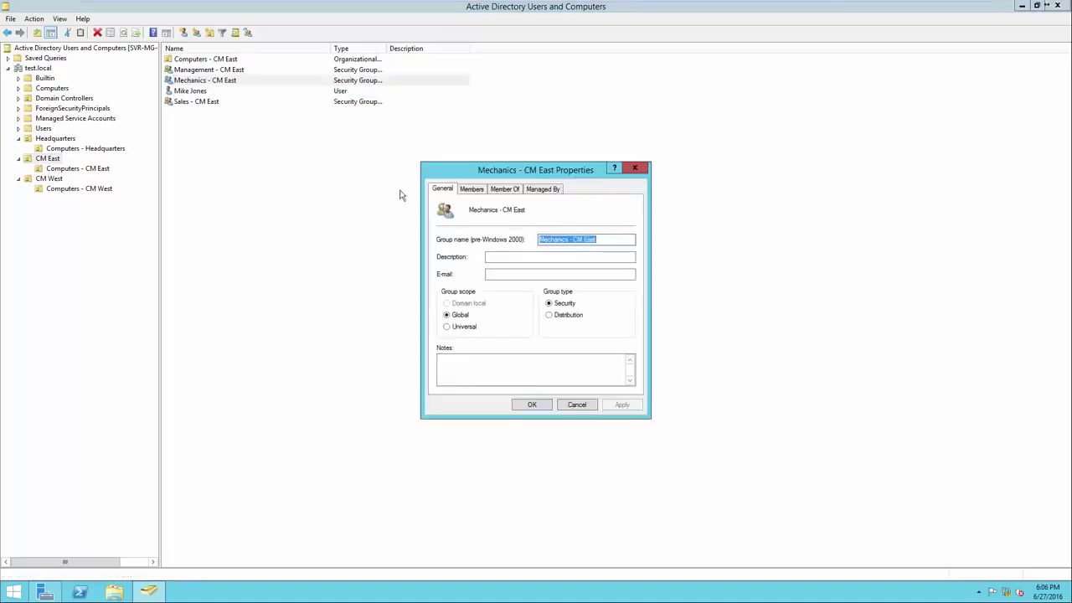
left_click(474, 191)
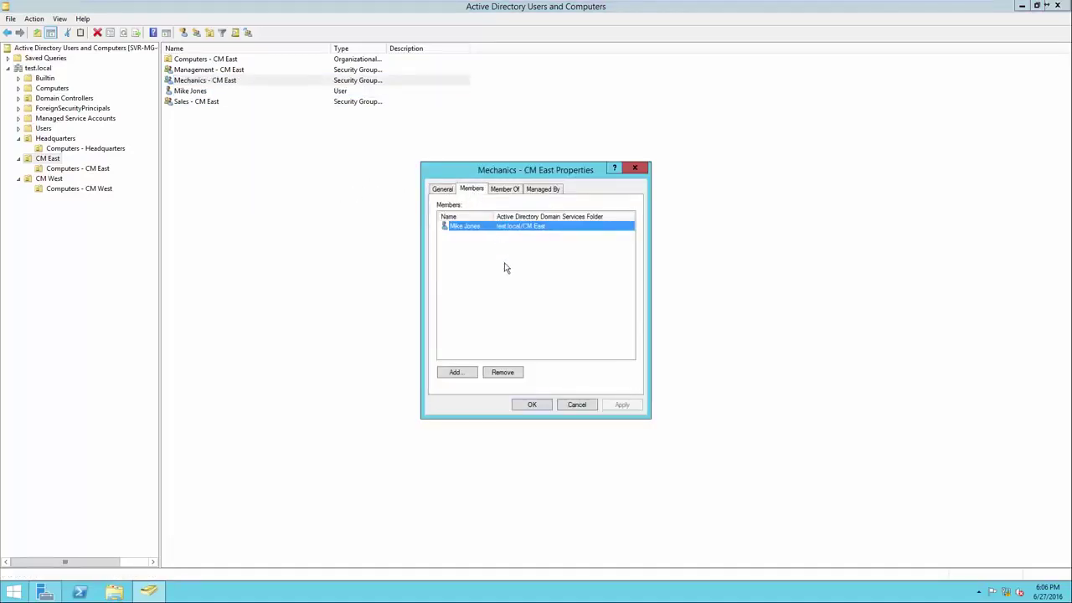
left_click(533, 404)
left_click(235, 109)
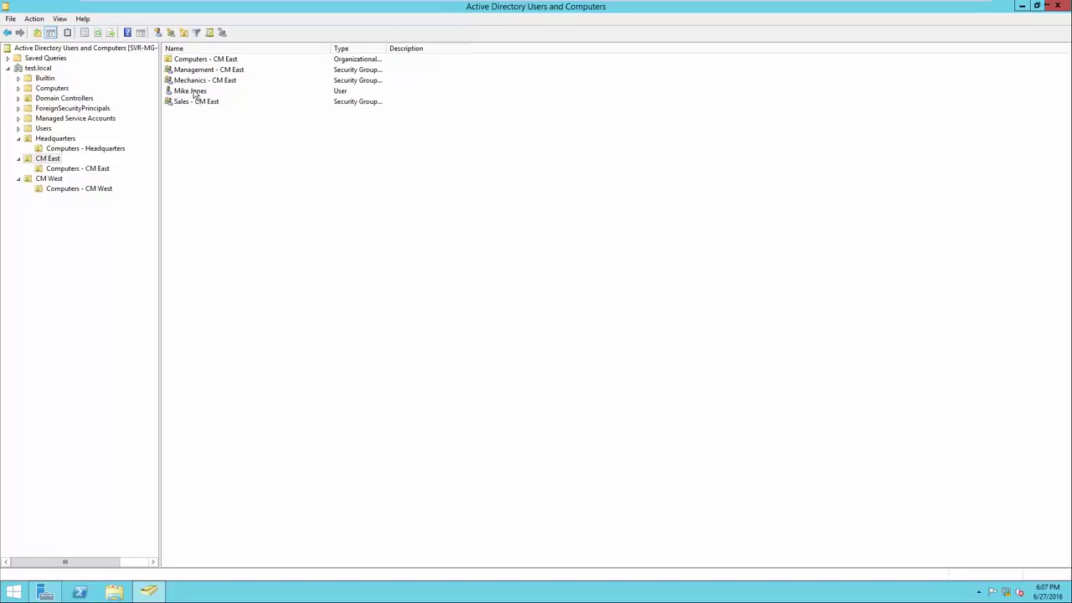
left_click(195, 91)
Open the Sales - CM East group's properties on the Members tab
left_click(210, 102)
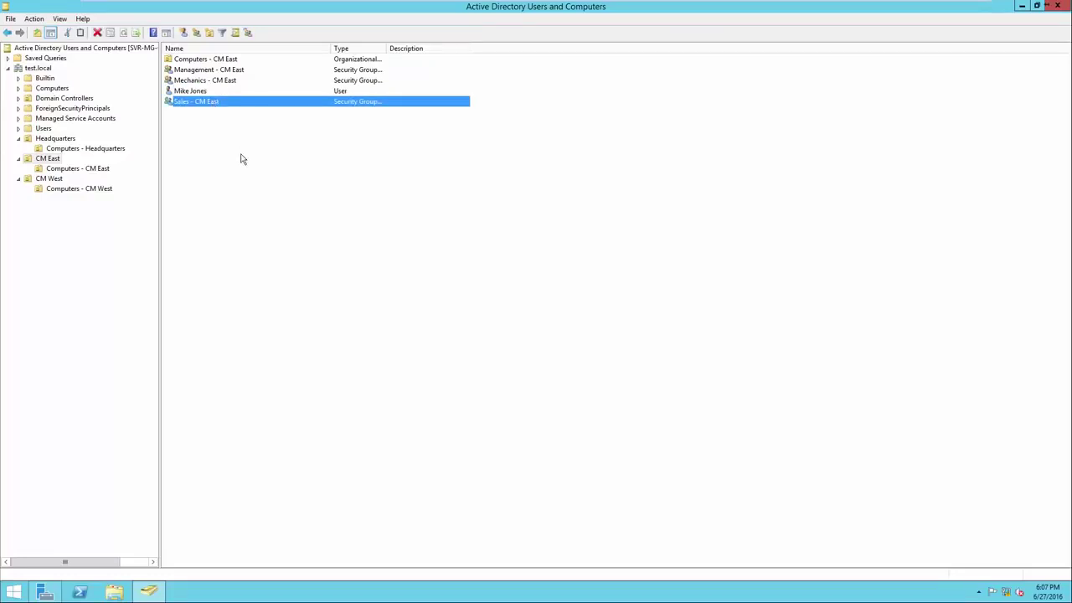
right_click(213, 105)
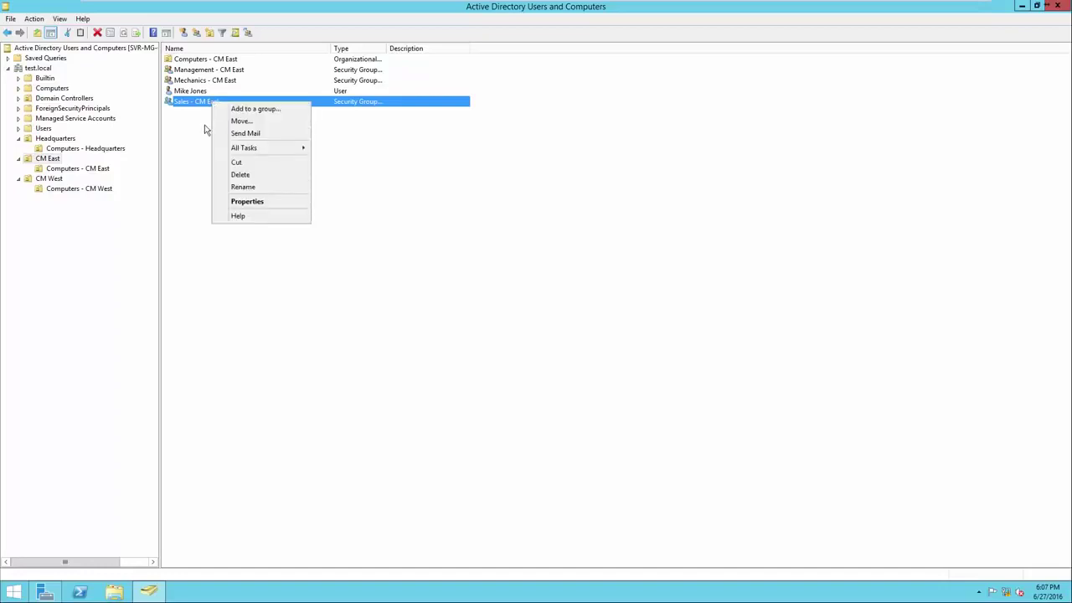
left_click(236, 204)
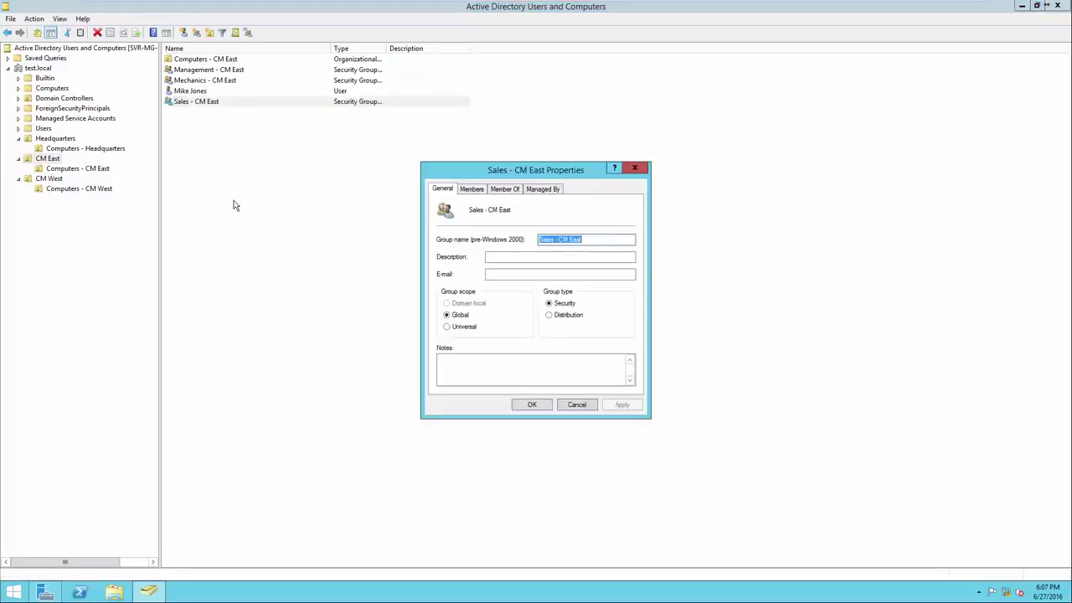
type("4")
left_click(472, 193)
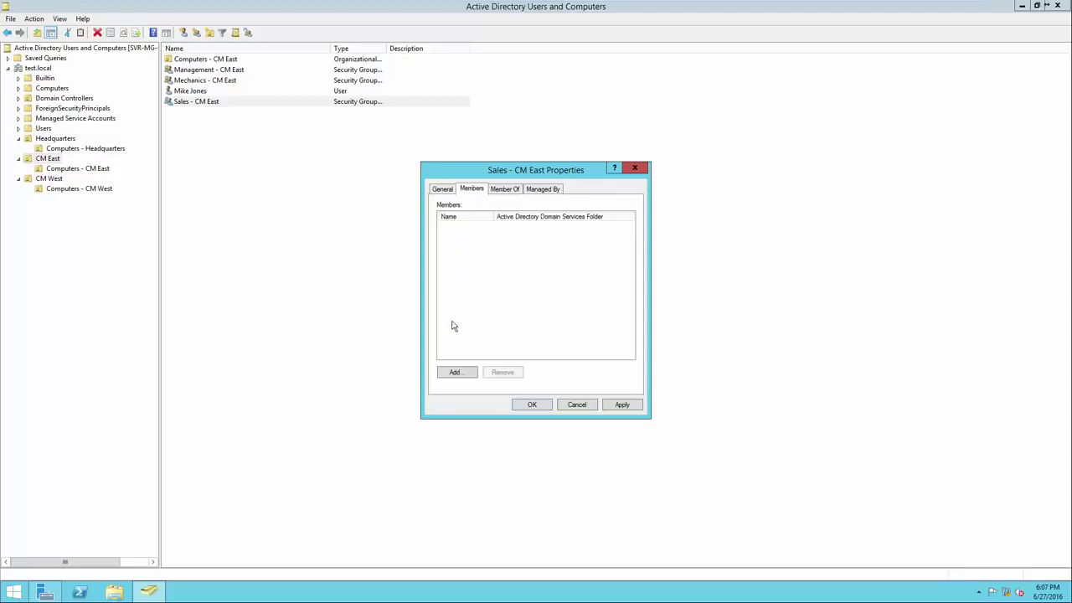
Add the new user as a Sales - CM East member and apply the change
left_click(456, 372)
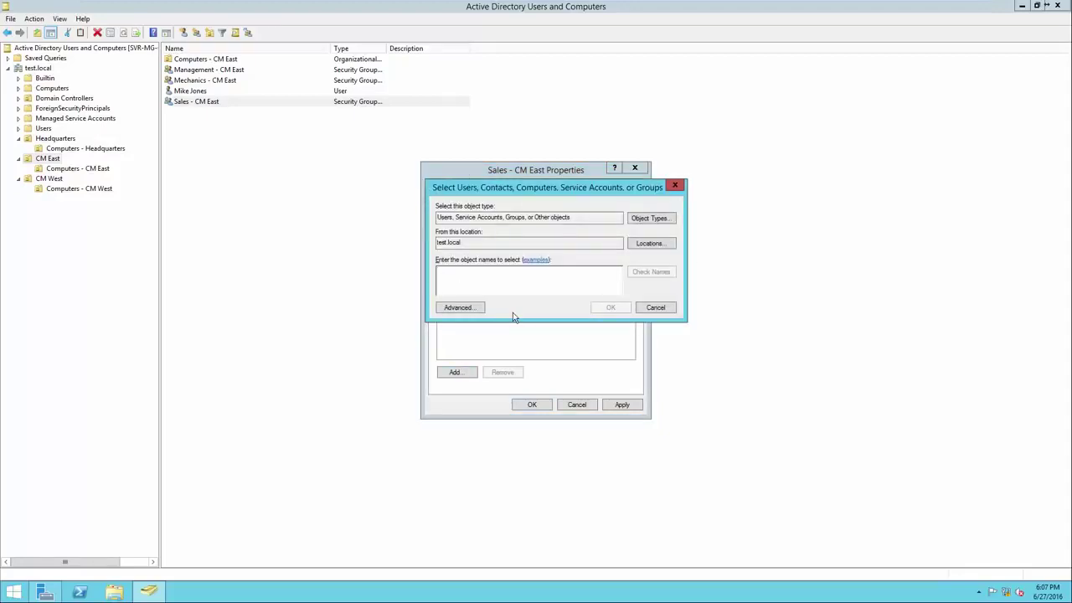
left_click_drag(553, 225, 433, 217)
left_click(451, 249)
double_click(451, 245)
left_click(479, 279)
type("mike")
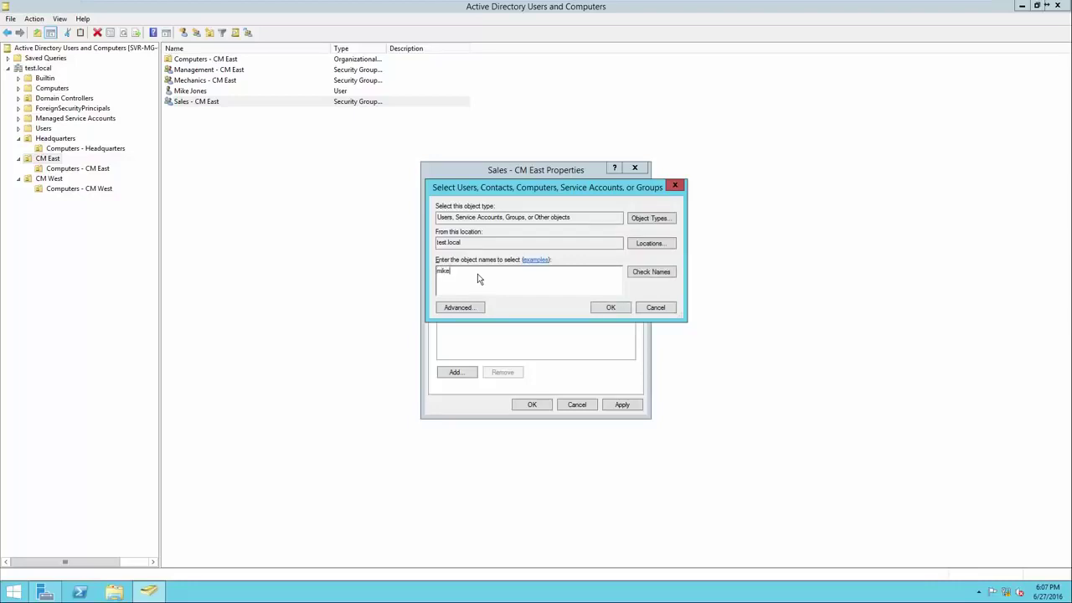
left_click(652, 274)
left_click_drag(522, 274, 445, 276)
left_click(541, 281)
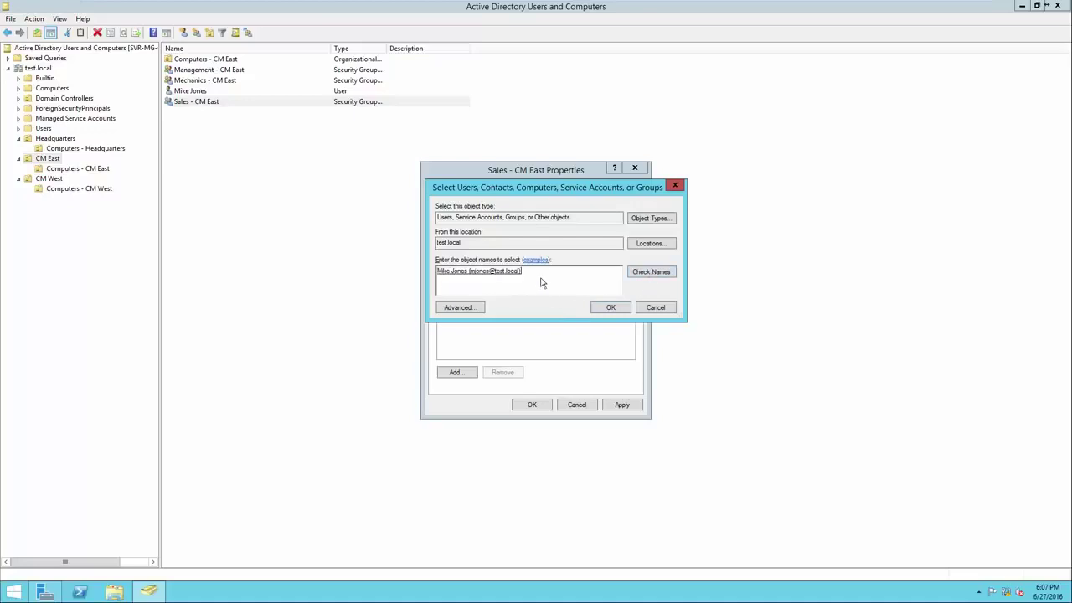
left_click(604, 309)
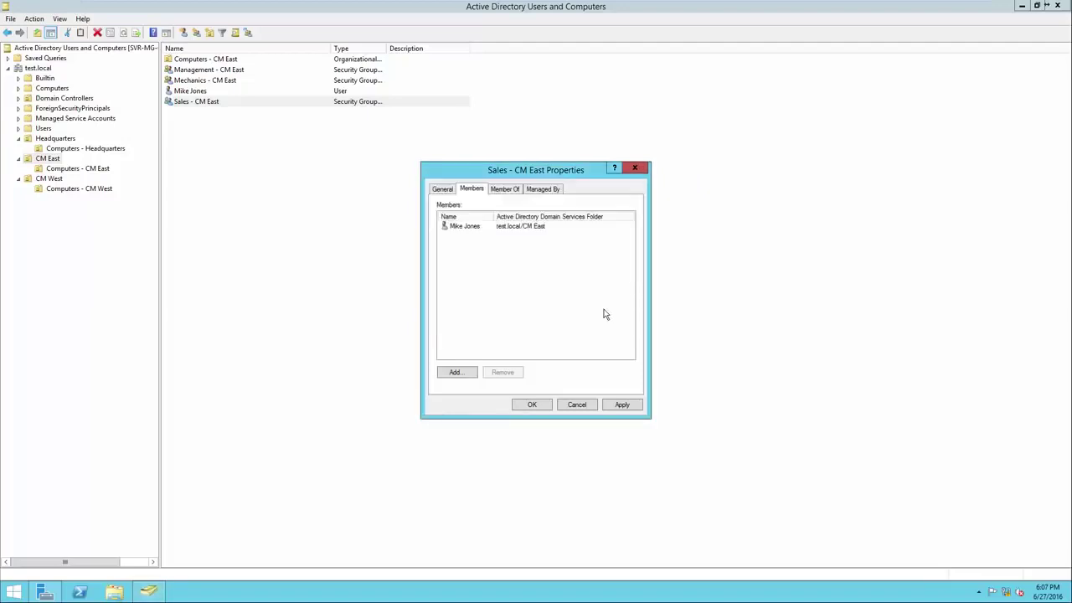
left_click(624, 406)
left_click(533, 404)
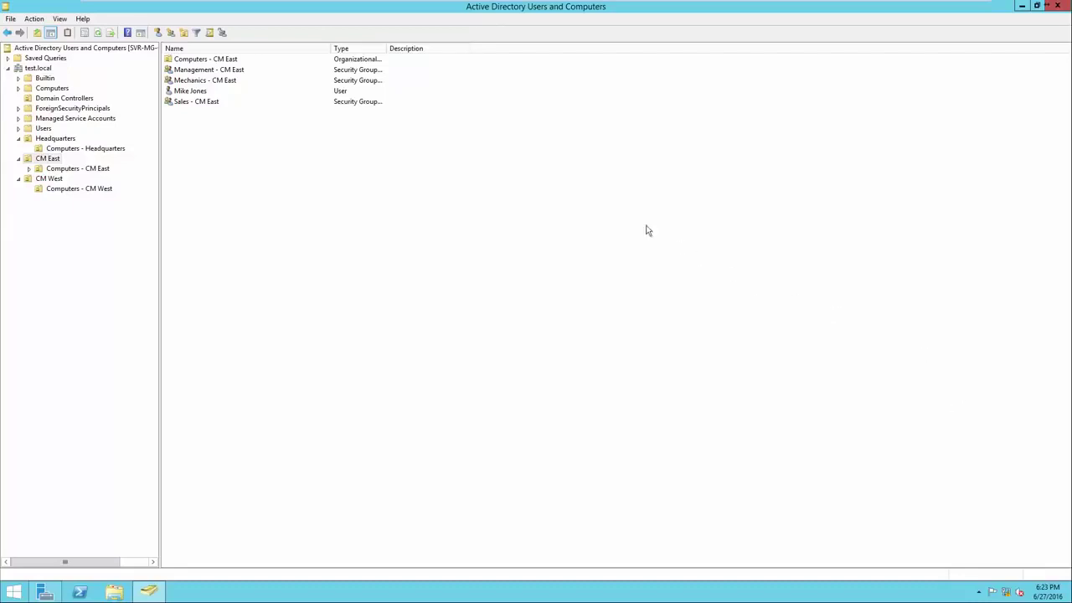
Move the new user from CM East into the Headquarters OU and view Headquarters
left_click(250, 92)
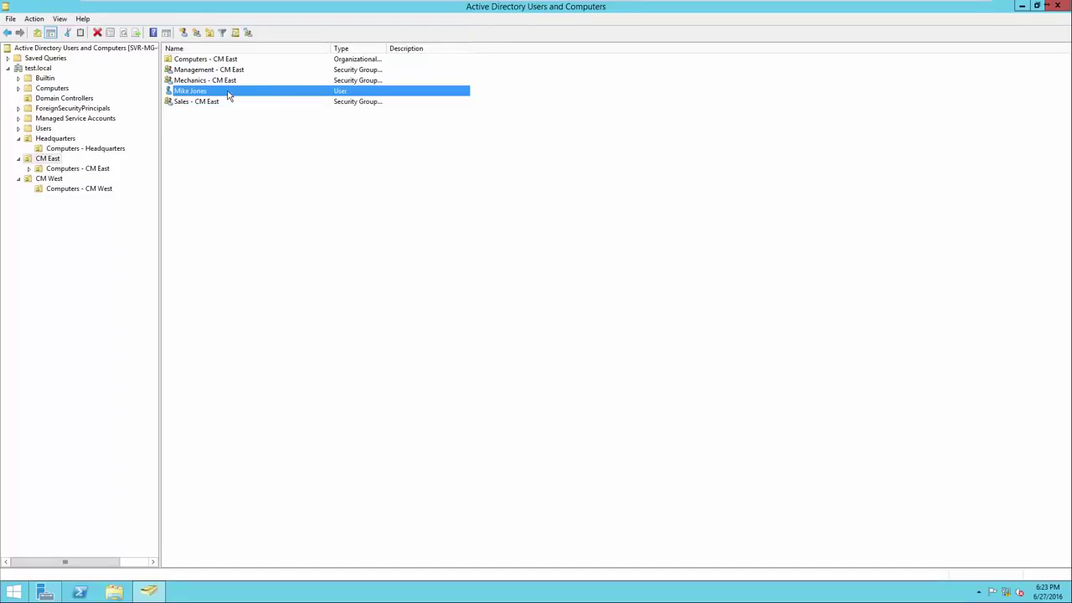
right_click(228, 95)
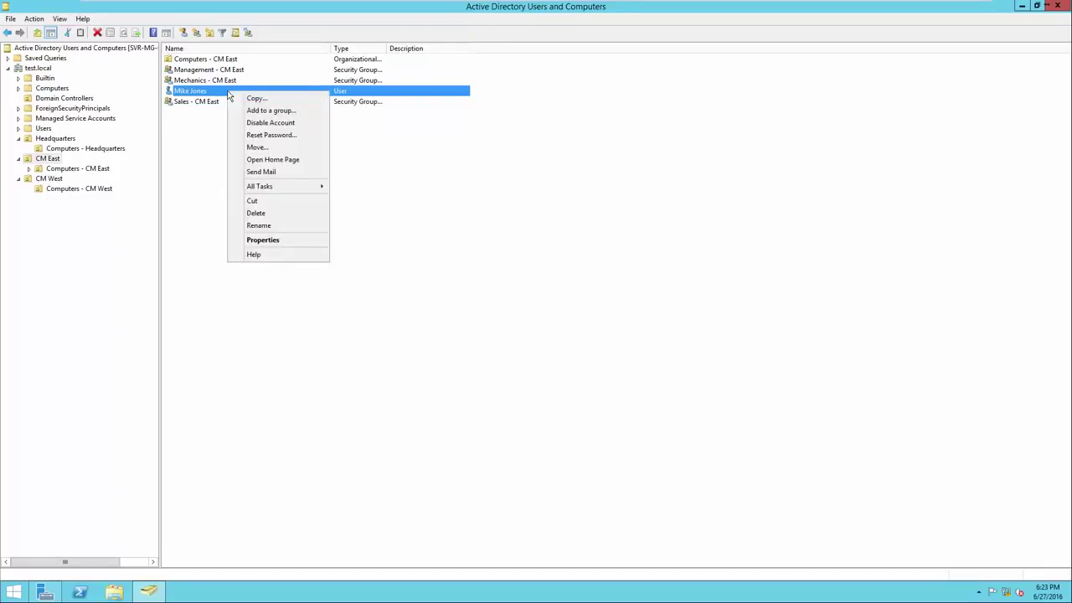
left_click(262, 149)
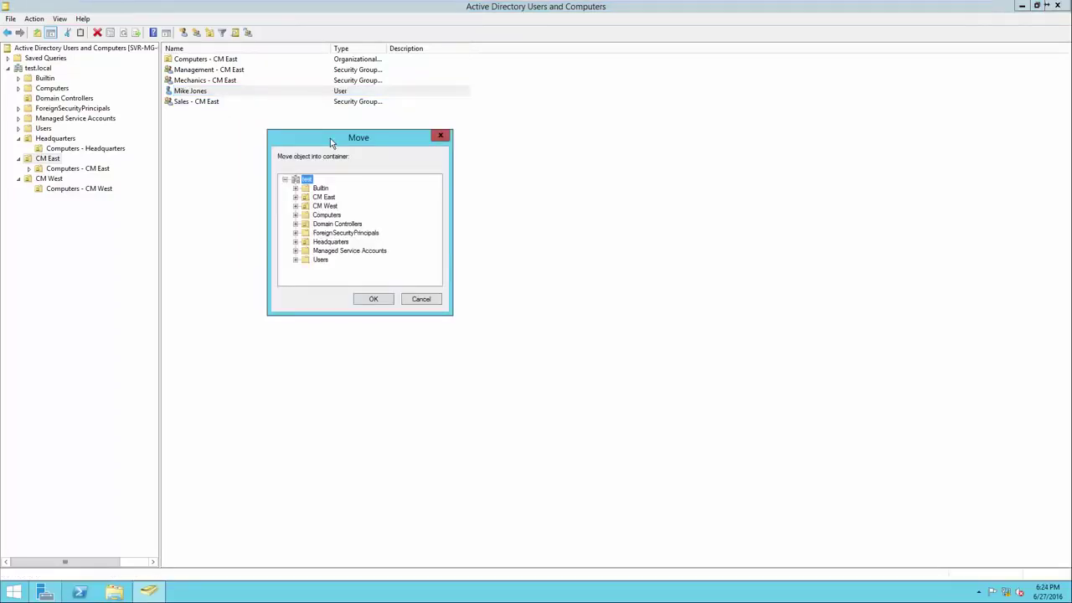
left_click(331, 242)
left_click(374, 300)
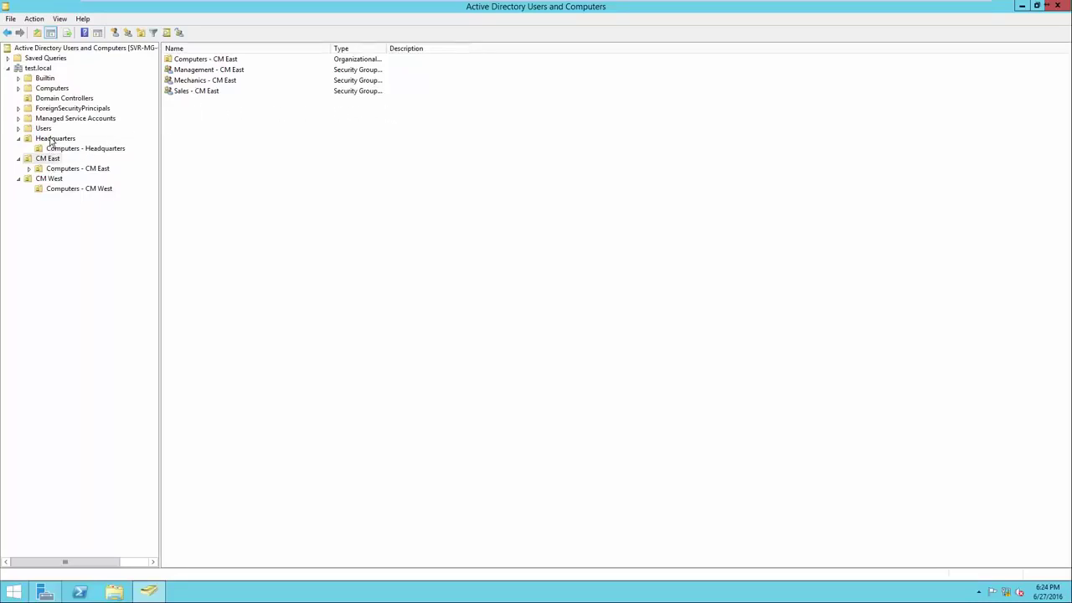
left_click(52, 139)
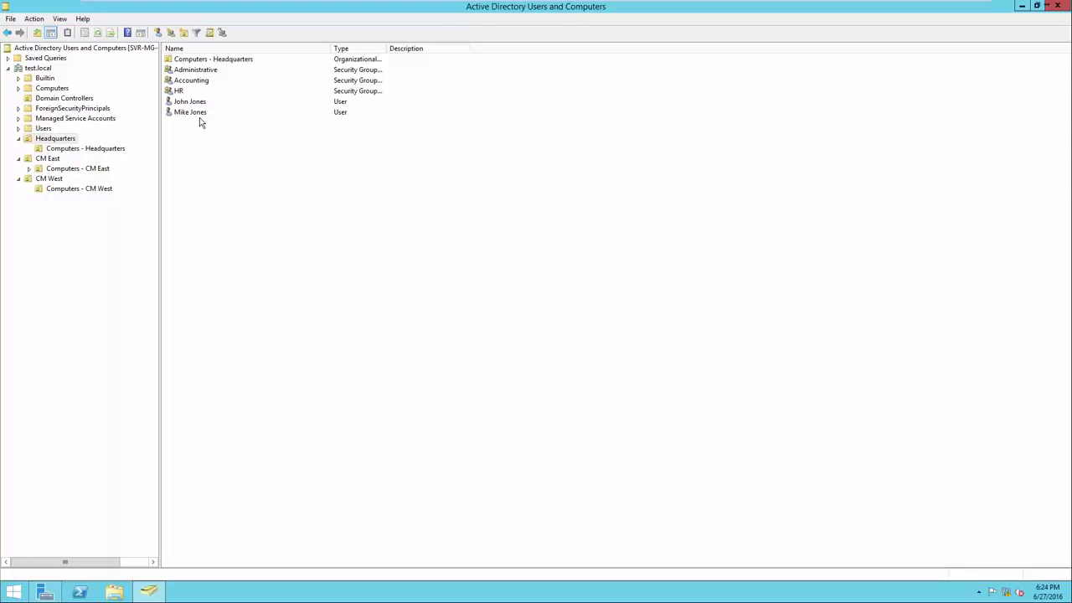
Remove the Mechanics - CM East and Sales - CM East memberships from the moved user
right_click(198, 117)
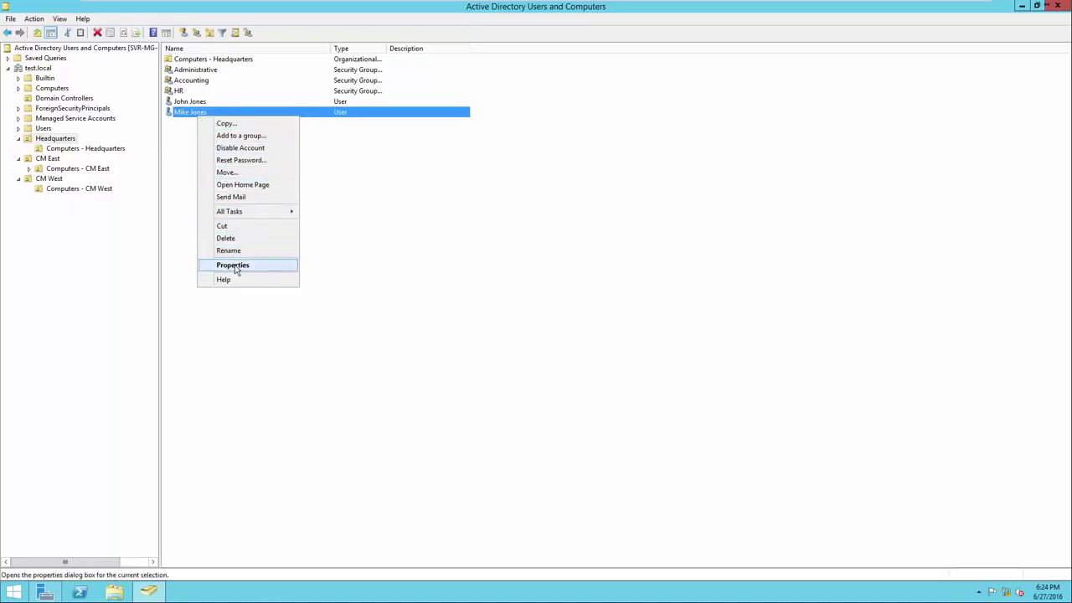
left_click(235, 267)
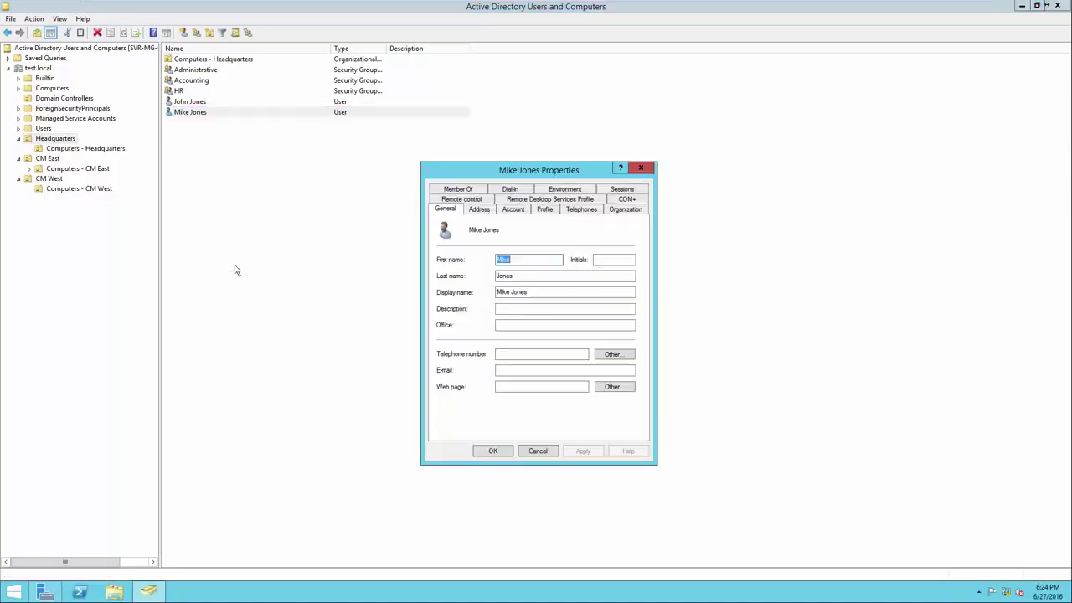
left_click(459, 190)
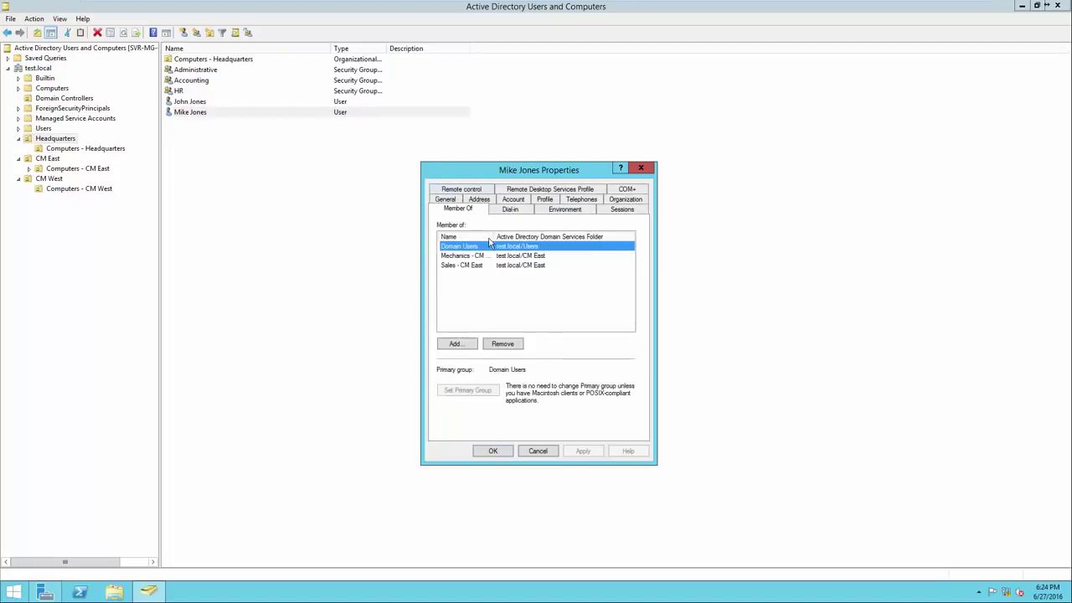
left_click_drag(513, 237, 573, 237)
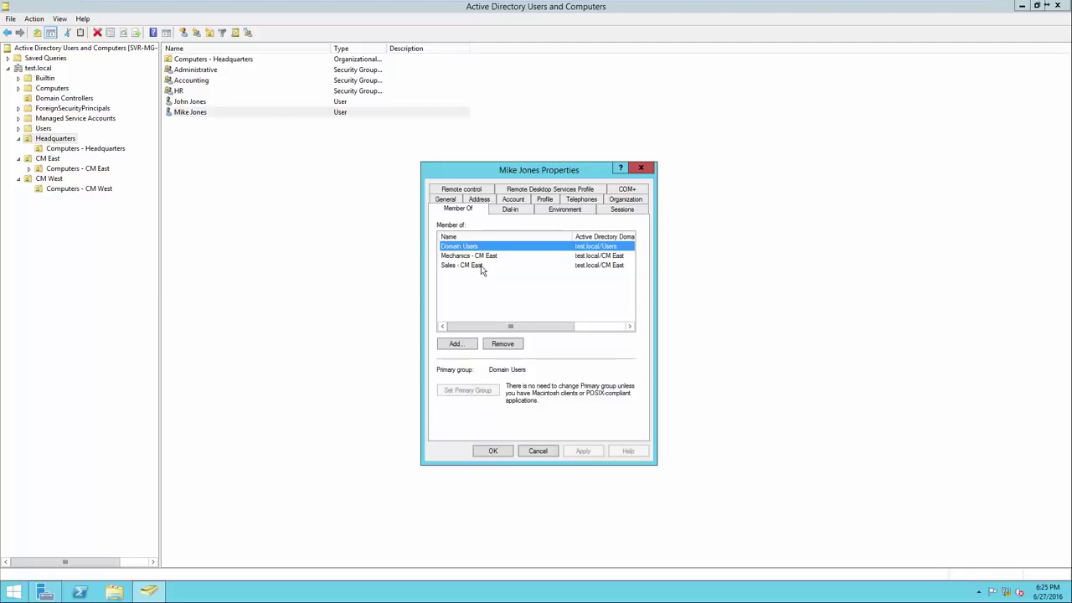
left_click(482, 258)
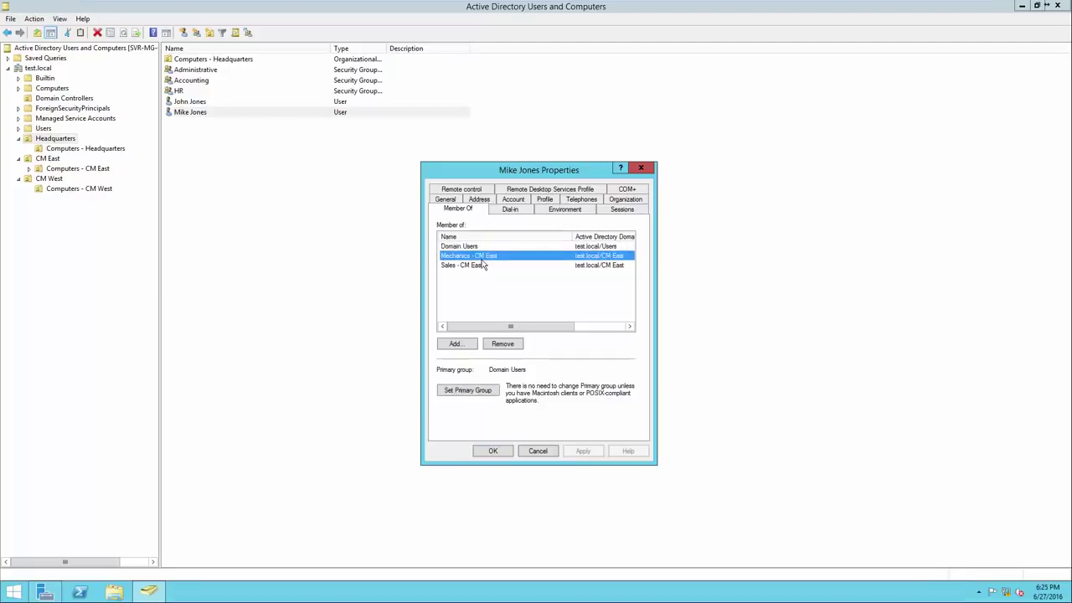
left_click(483, 265, "ctrl")
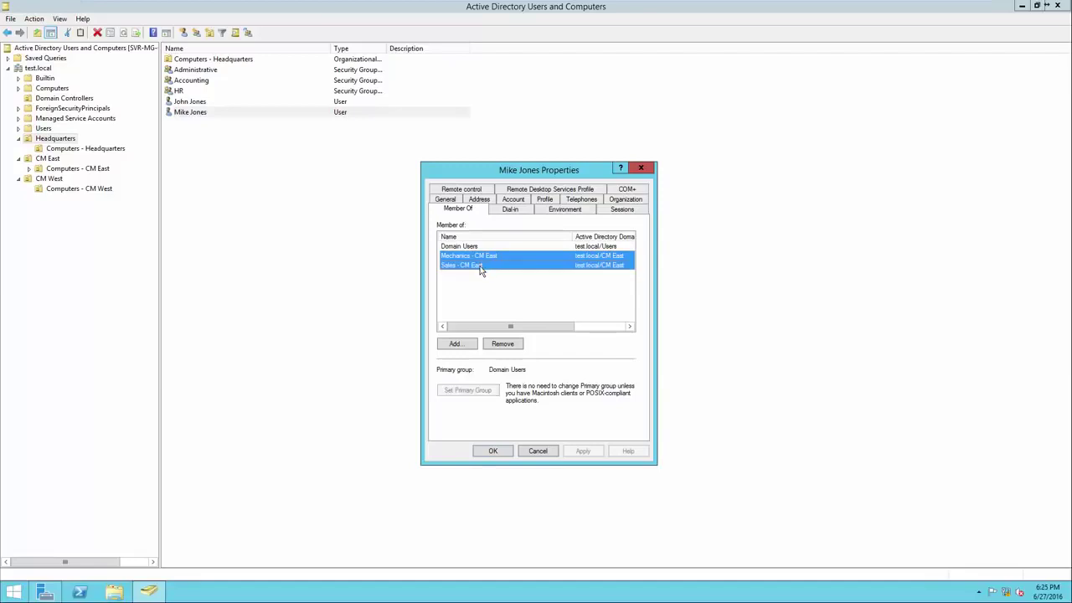
left_click(503, 344)
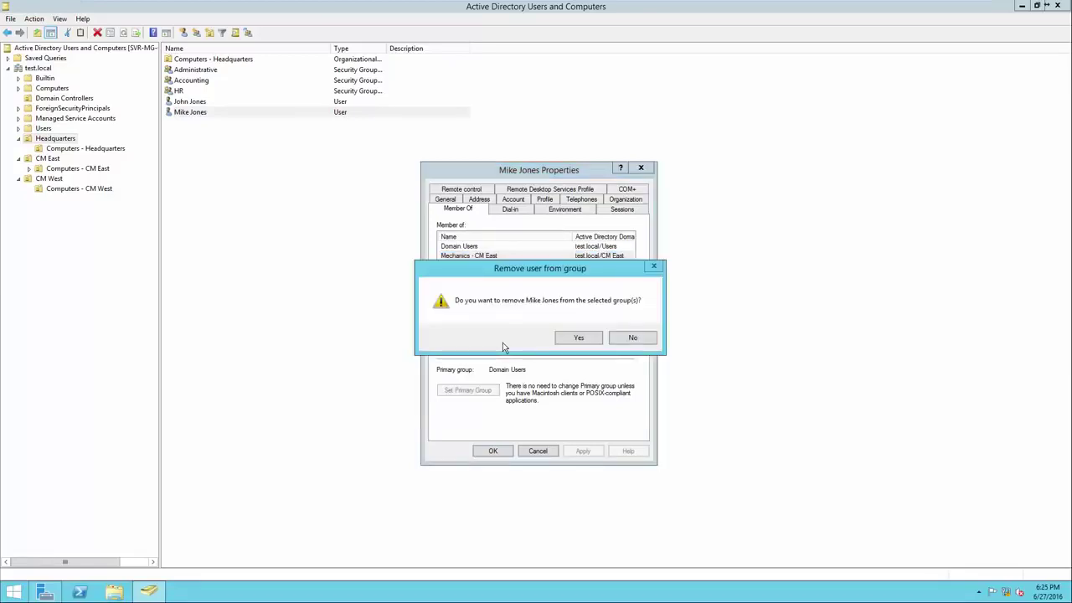
left_click(572, 341)
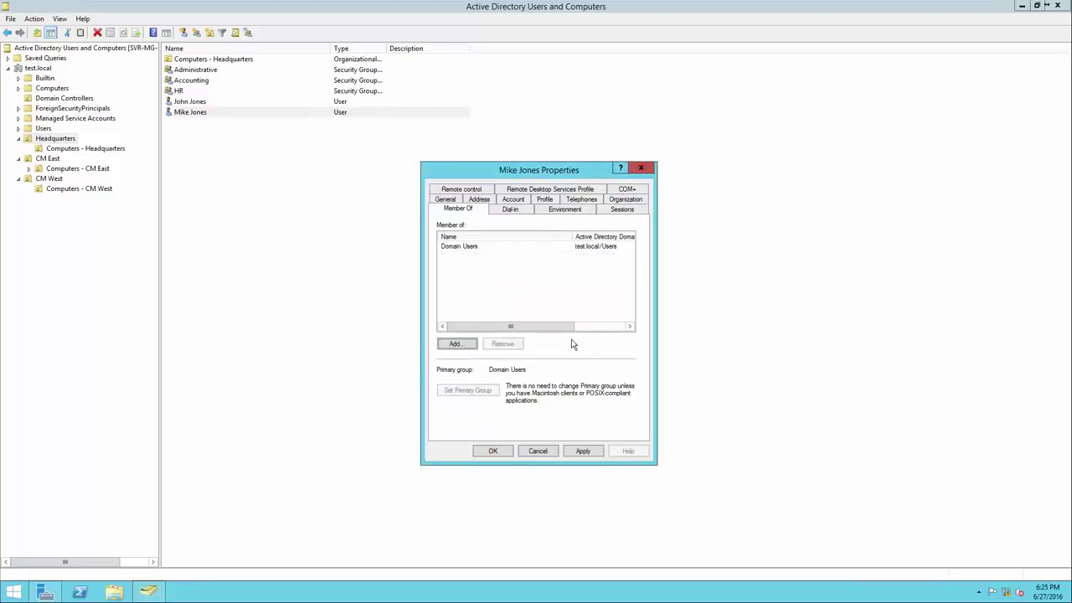
left_click(495, 450)
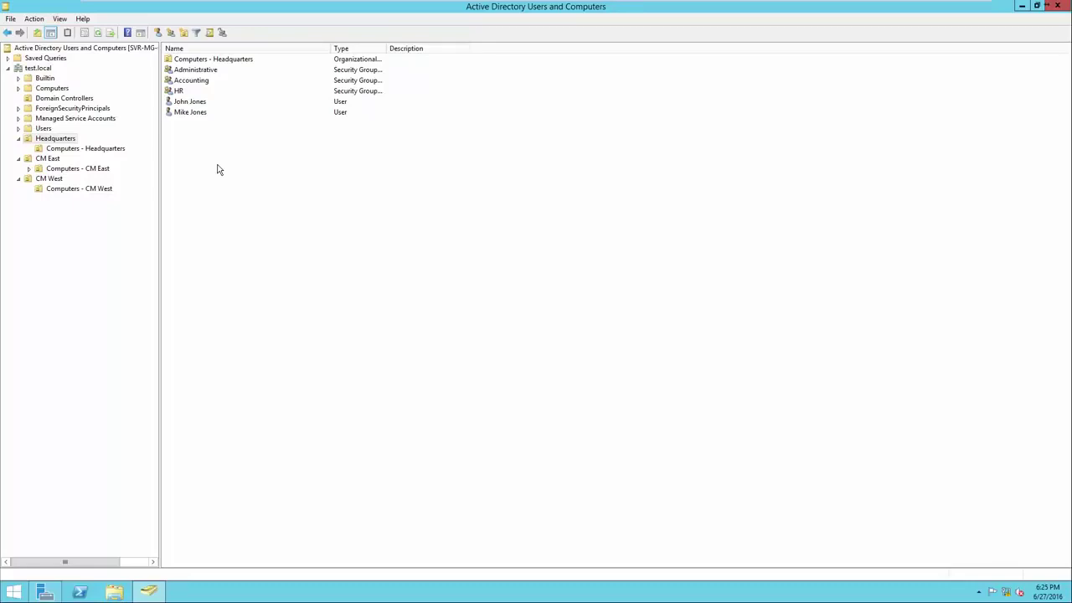
right_click(201, 121)
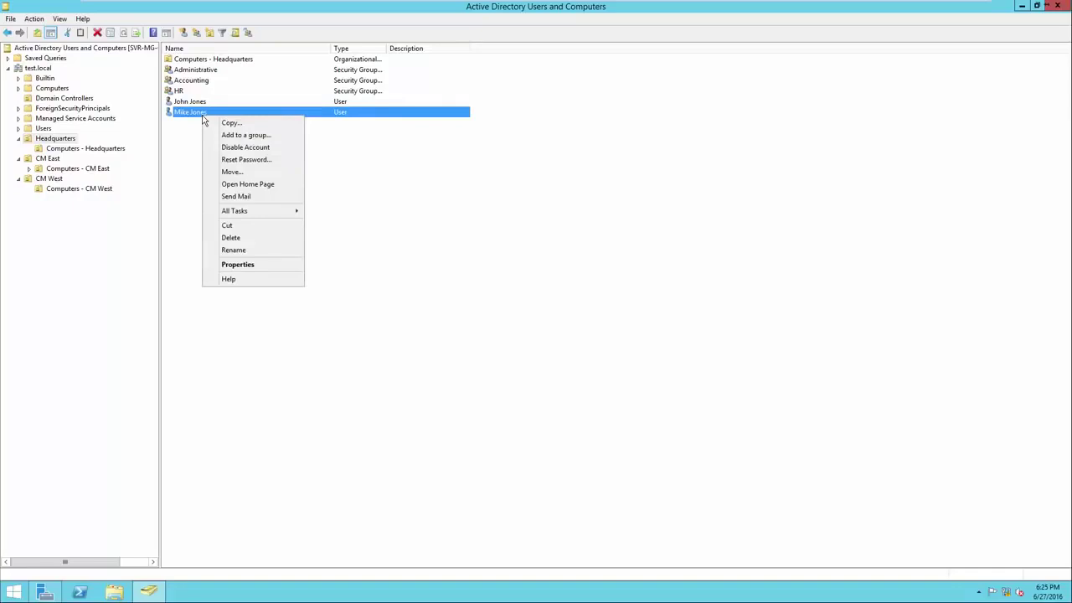
left_click(216, 153)
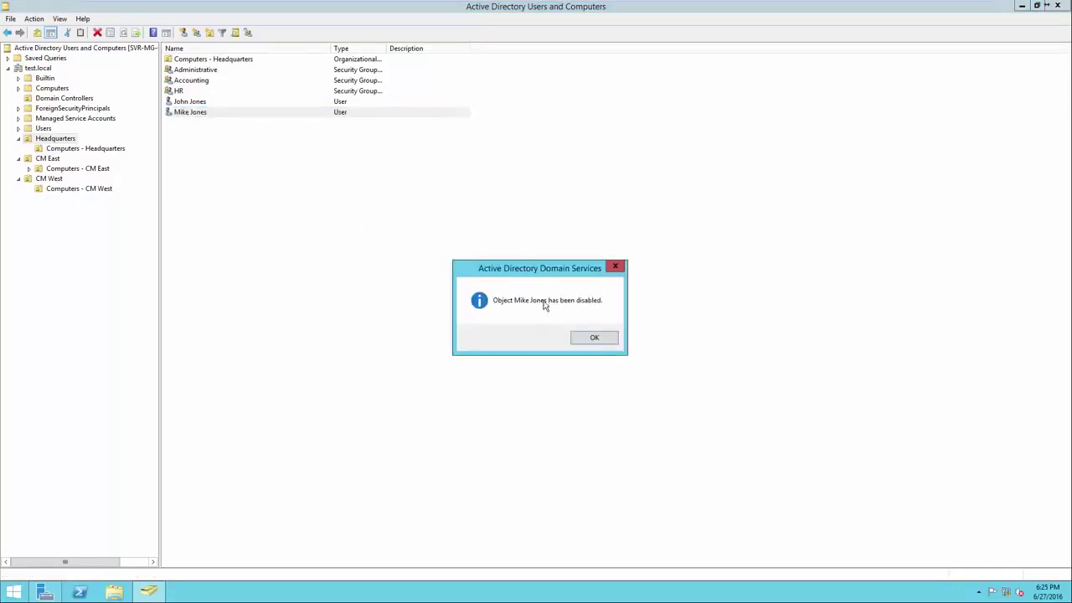
left_click(593, 338)
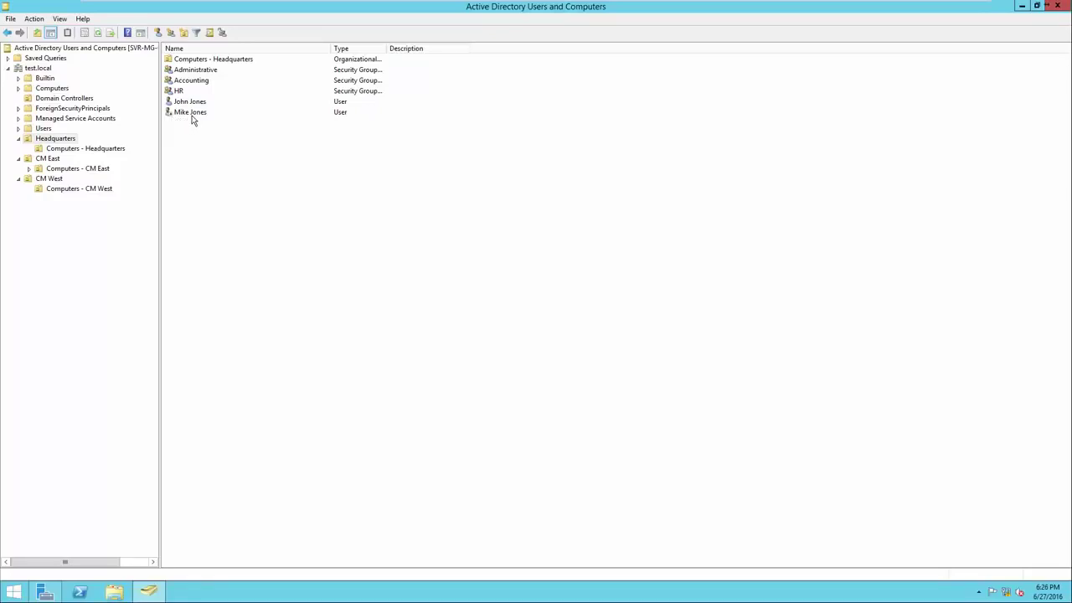
right_click(192, 120)
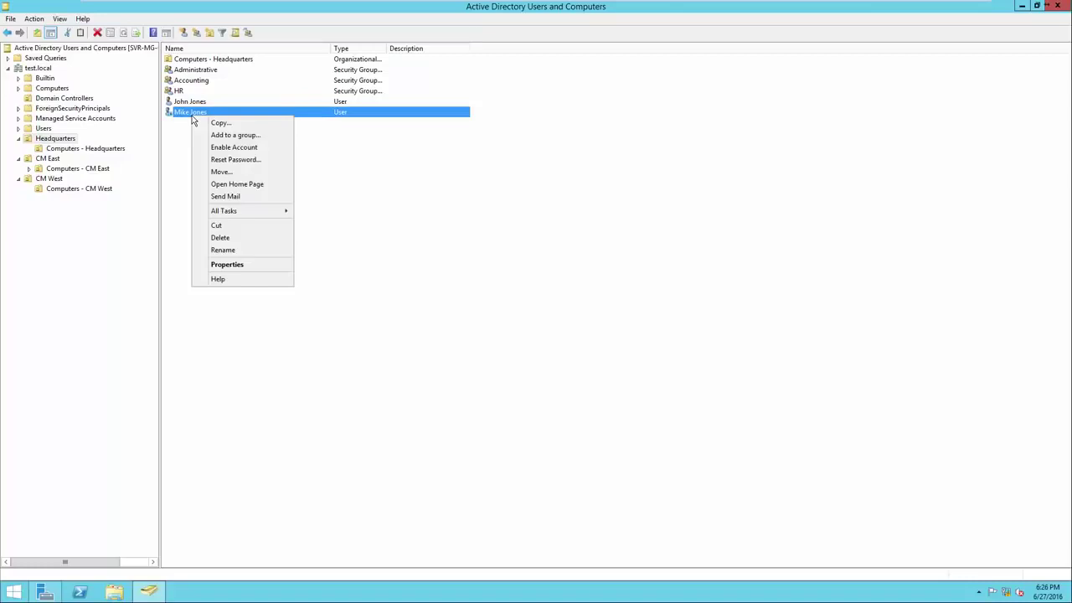
left_click(234, 147)
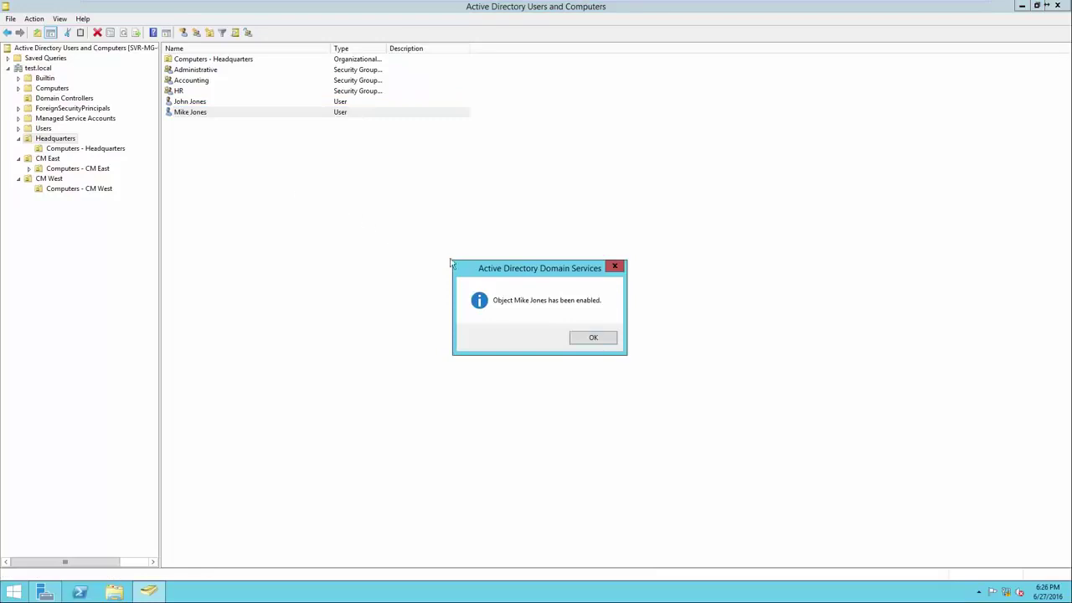
left_click(592, 339)
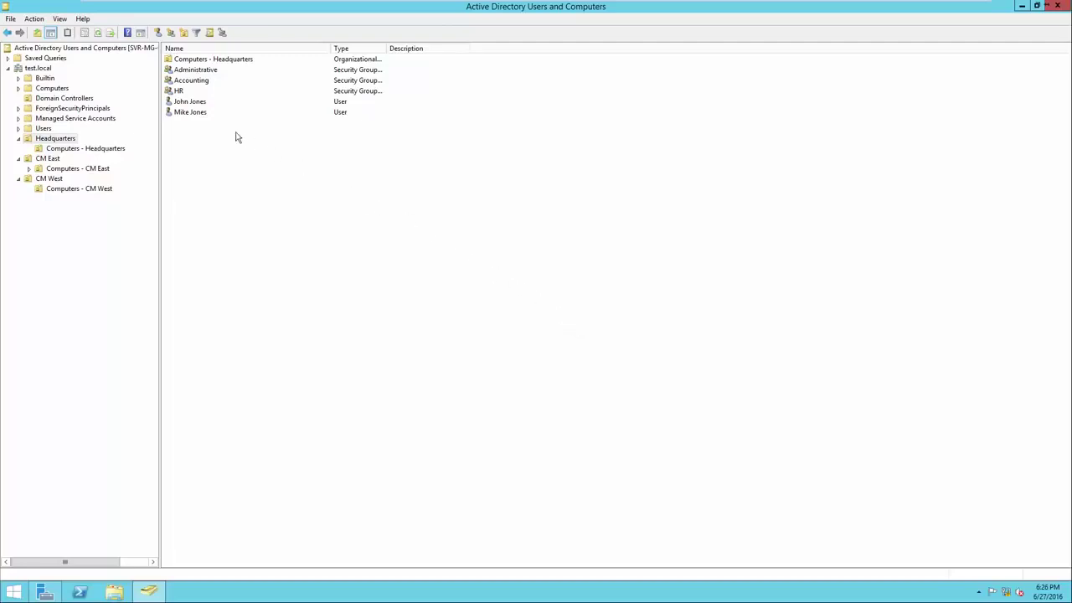
Delete the moved user account from Headquarters, confirming with Yes
right_click(198, 114)
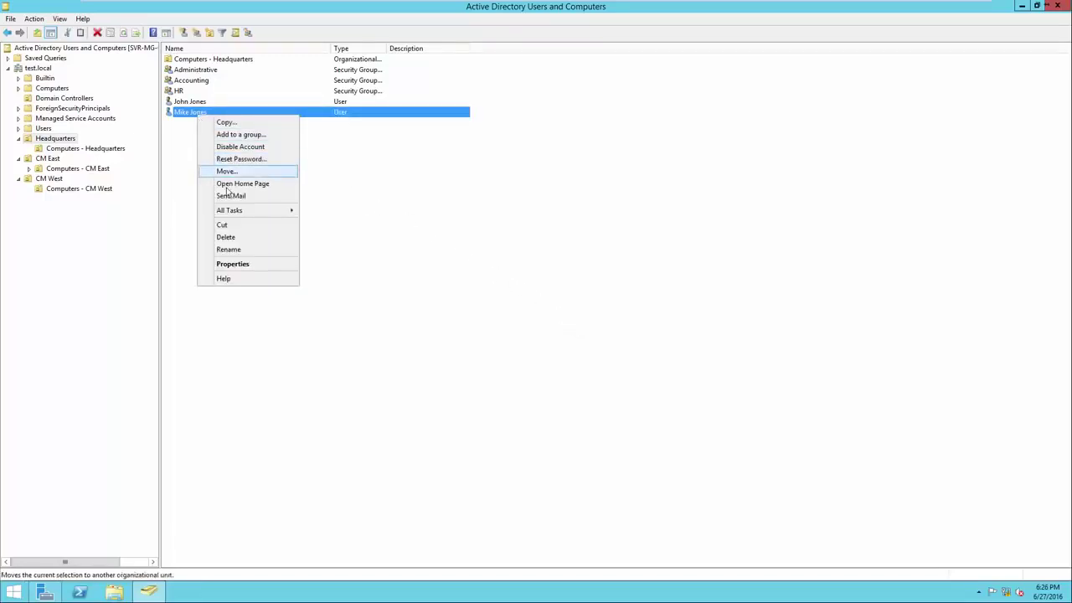
left_click(226, 237)
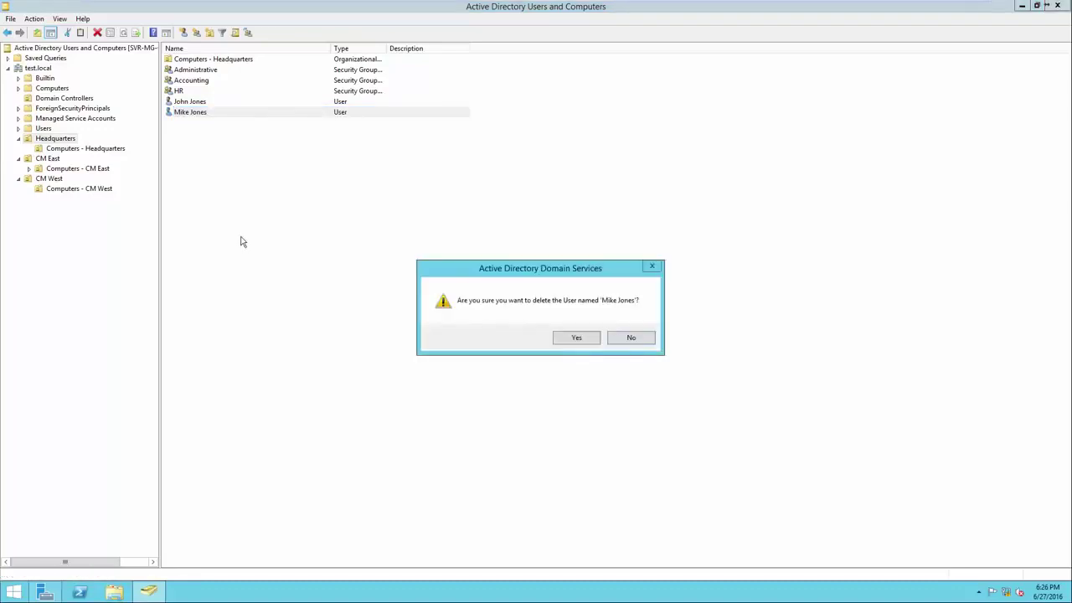
left_click(560, 341)
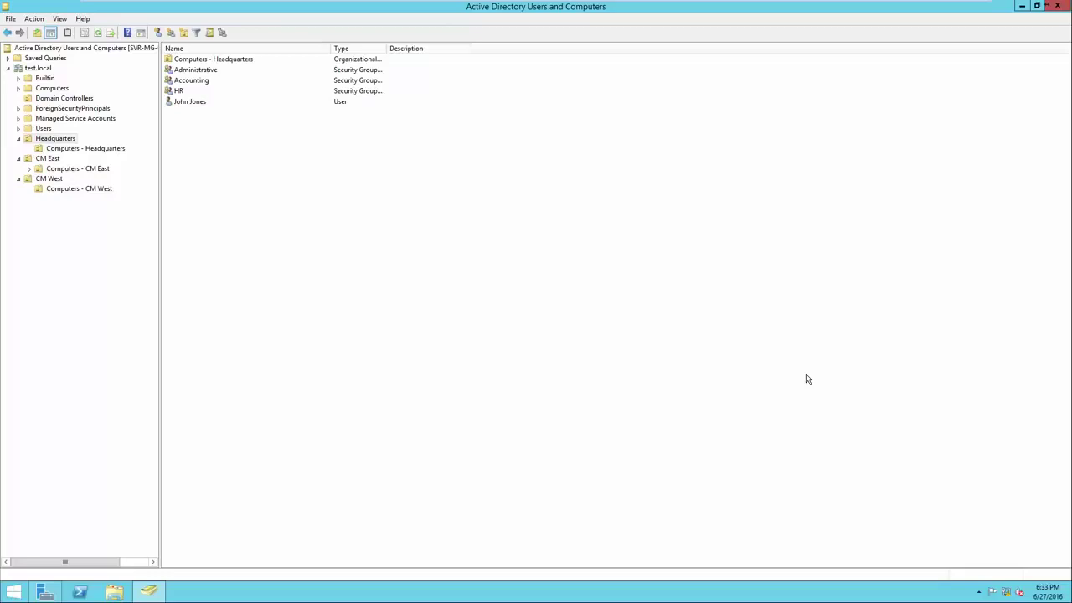
right_click(193, 107)
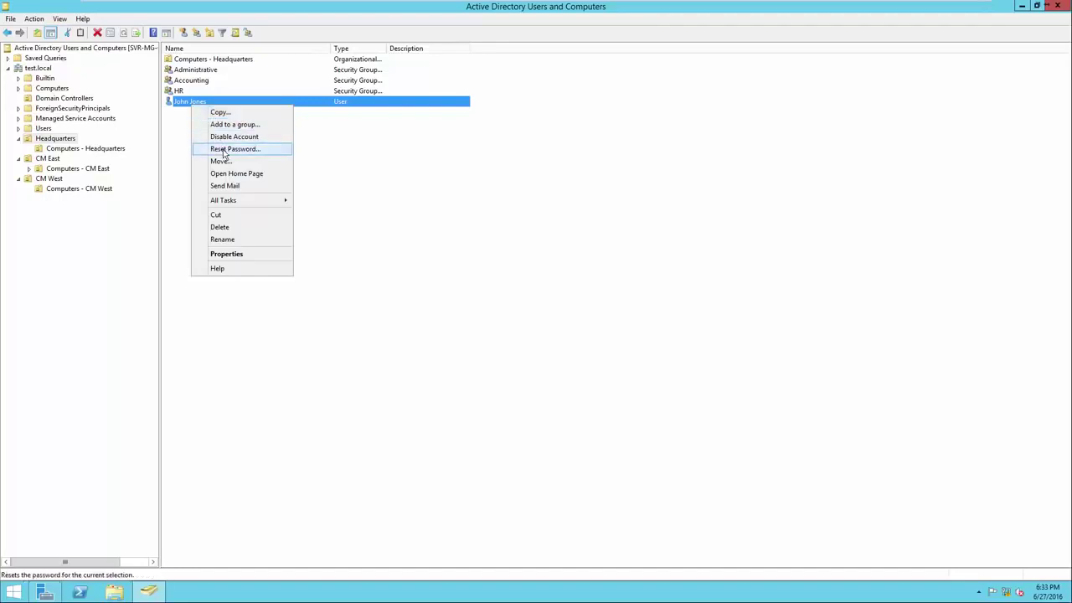
left_click(224, 151)
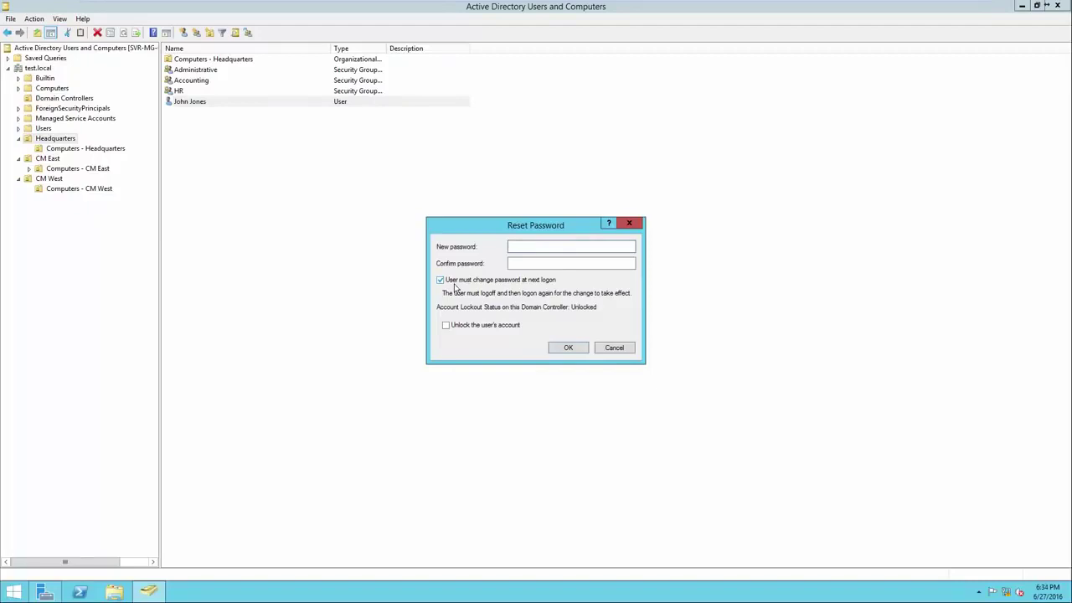
left_click(618, 351)
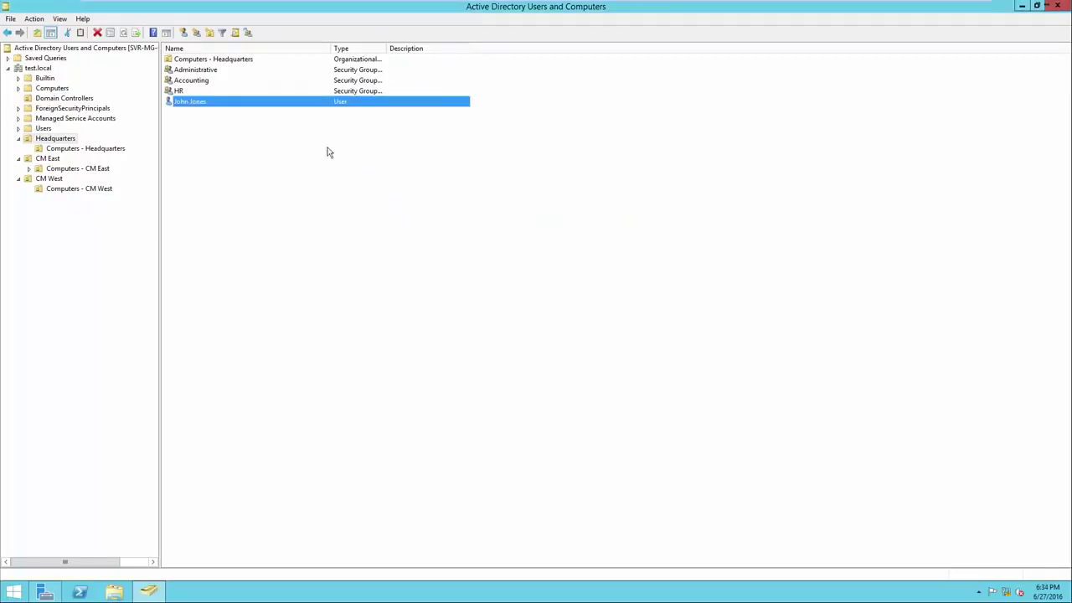
right_click(261, 105)
Open the remaining user's properties, browse its tabs, and end on the Account tab
right_click(218, 104)
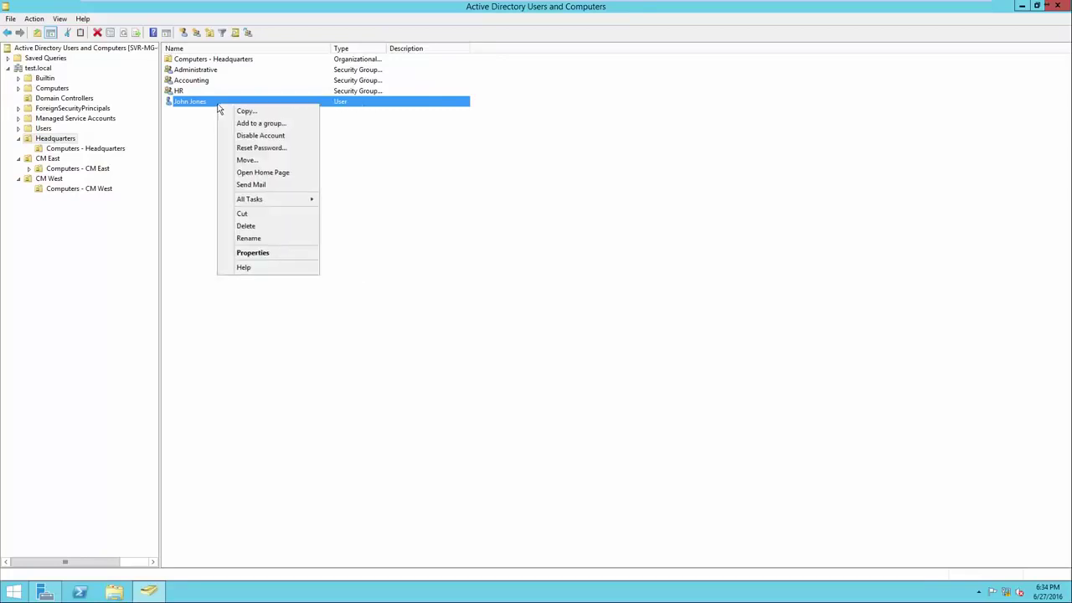
left_click(253, 253)
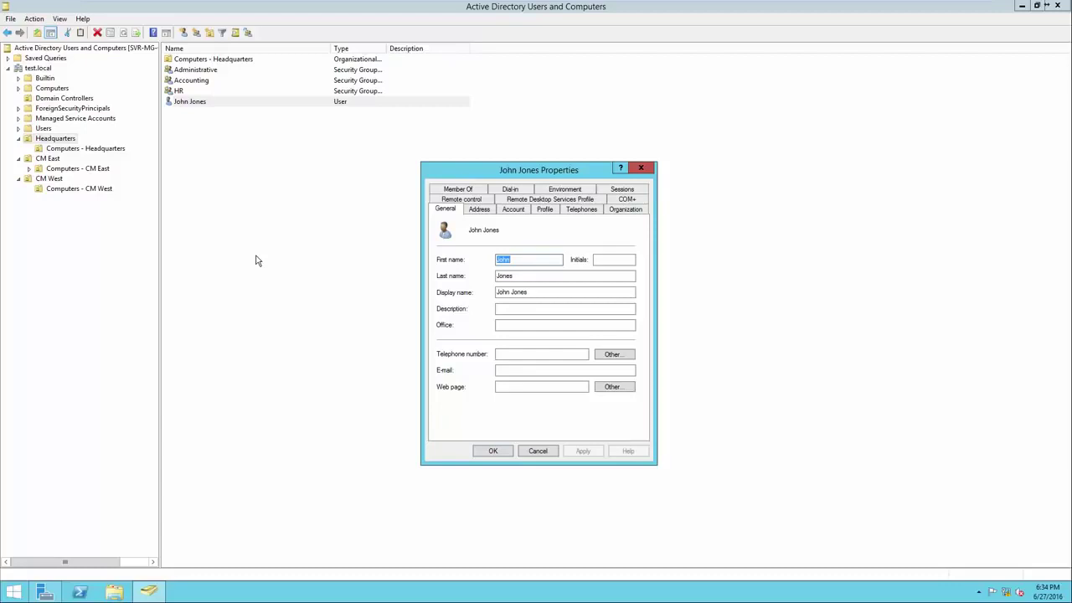
left_click(471, 211)
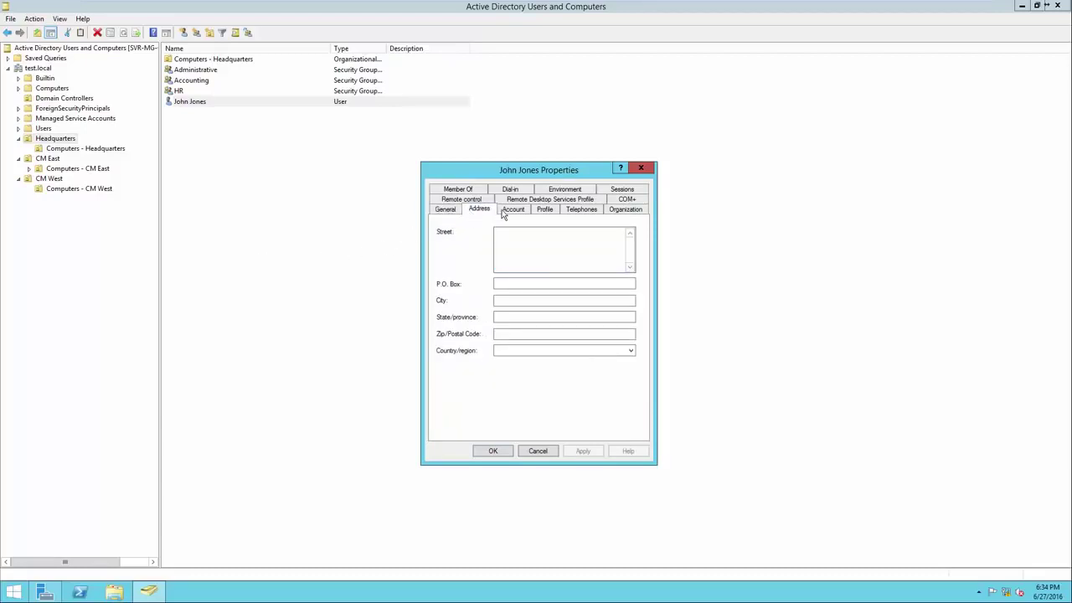
left_click(506, 211)
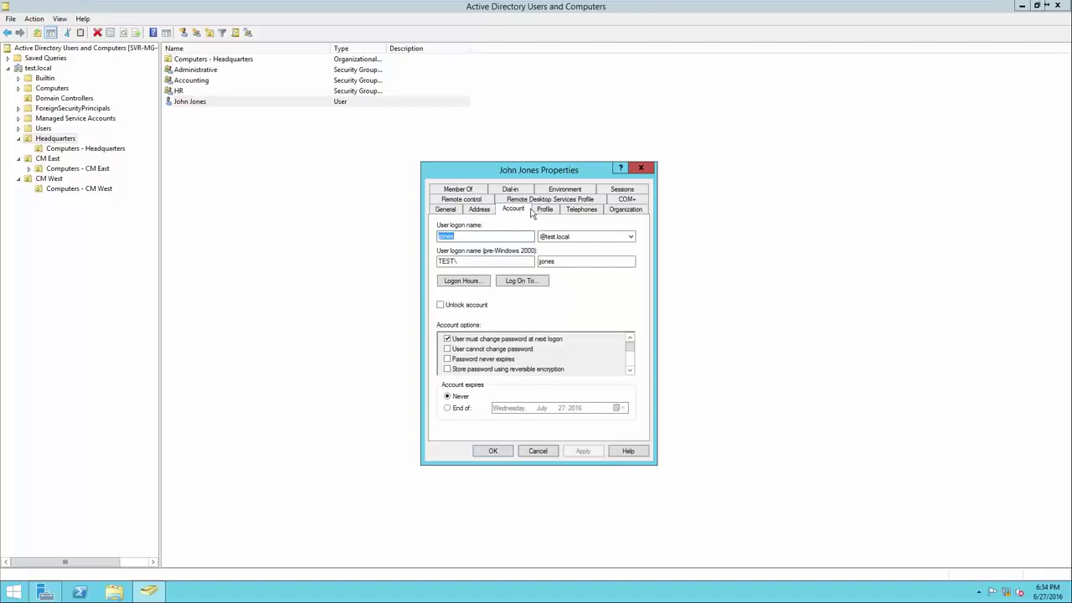
left_click(543, 210)
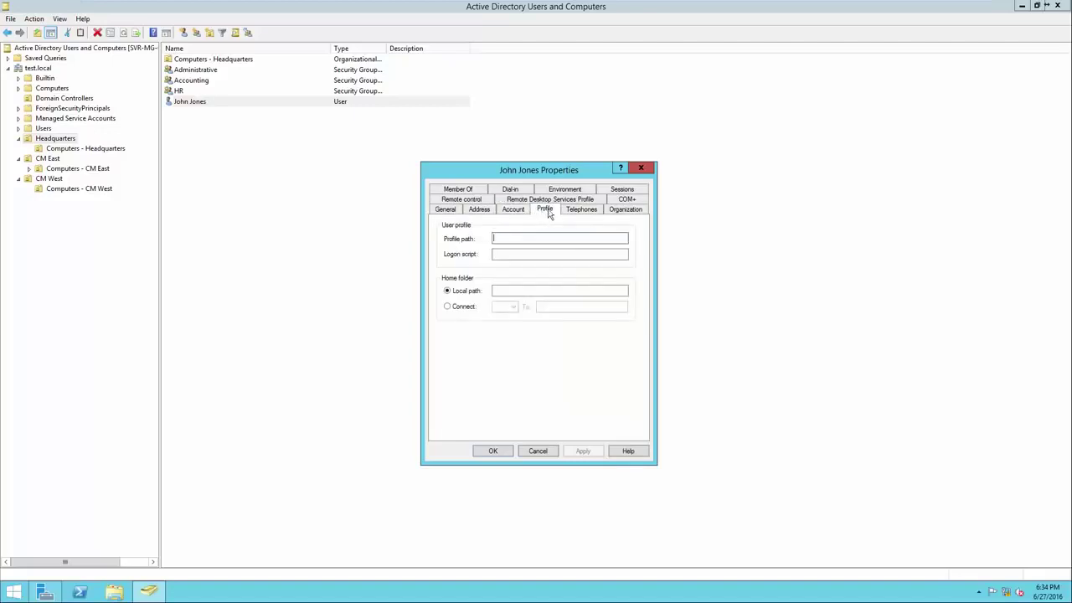
left_click(578, 210)
left_click(624, 210)
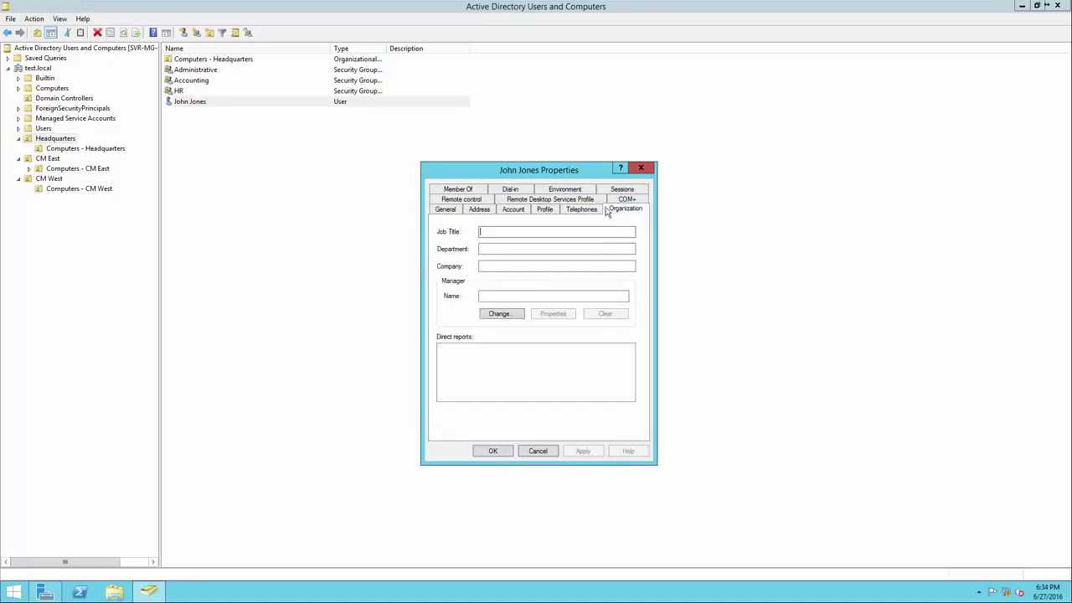
left_click(449, 210)
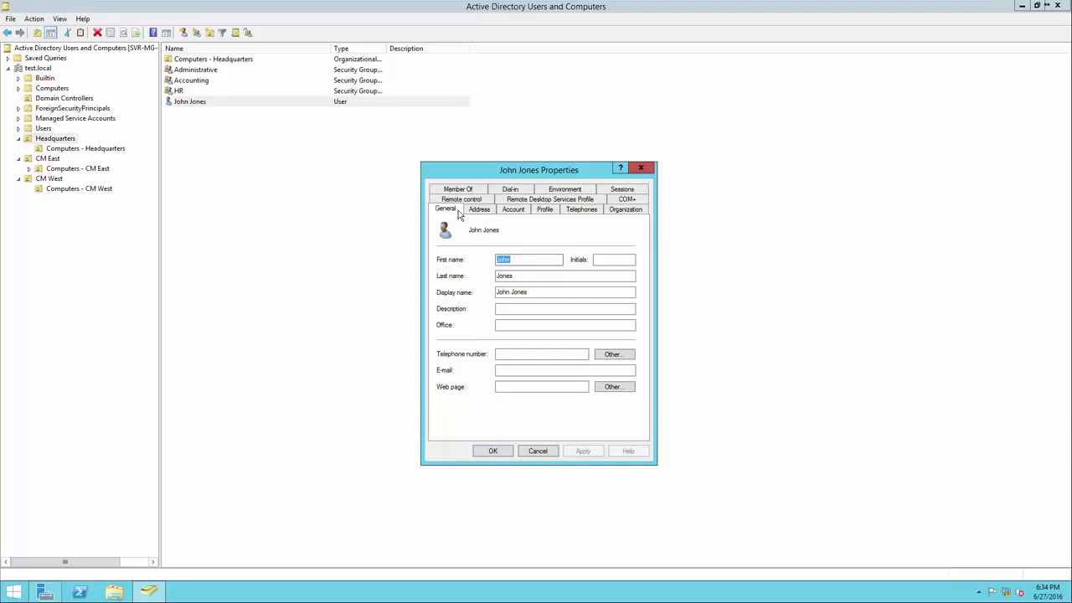
left_click(511, 210)
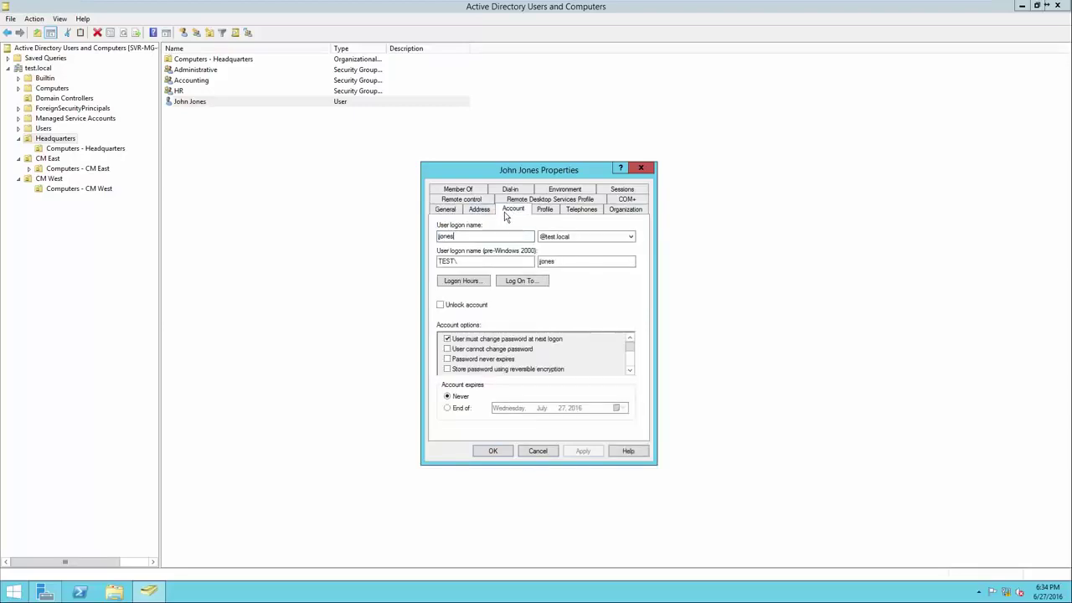
Review the user's logon hours grid, then close it and the properties dialog
left_click(473, 237)
left_click(467, 282)
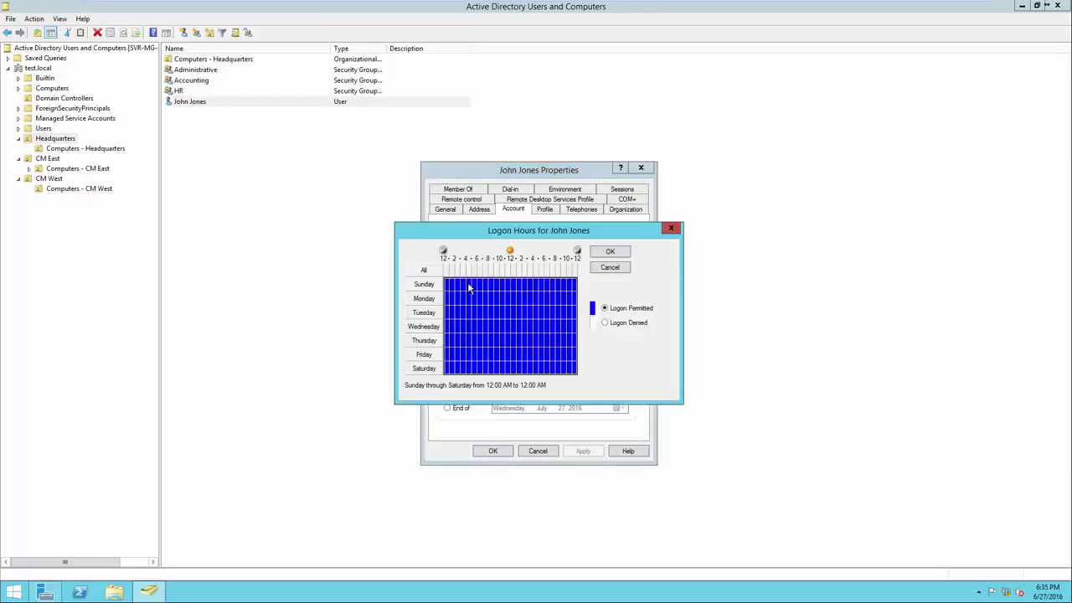
left_click_drag(496, 231, 498, 311)
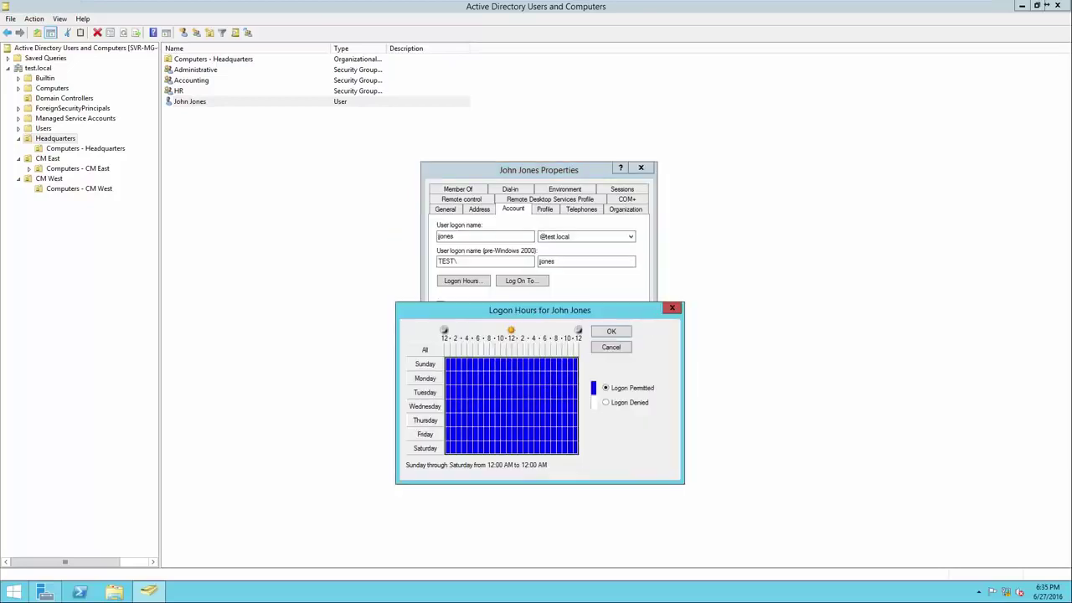
left_click(672, 308)
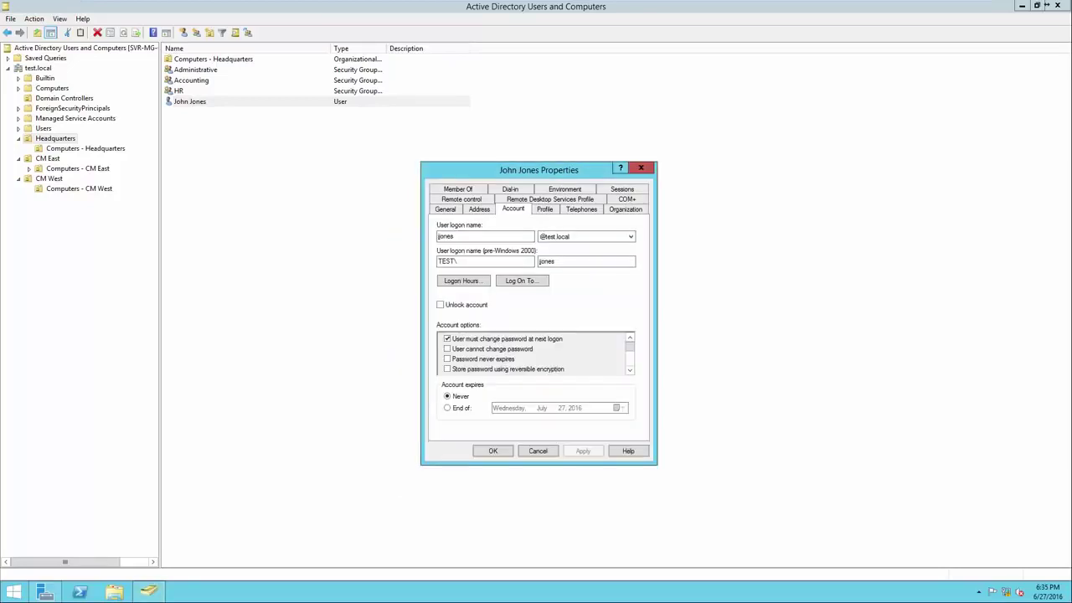
key("Escape")
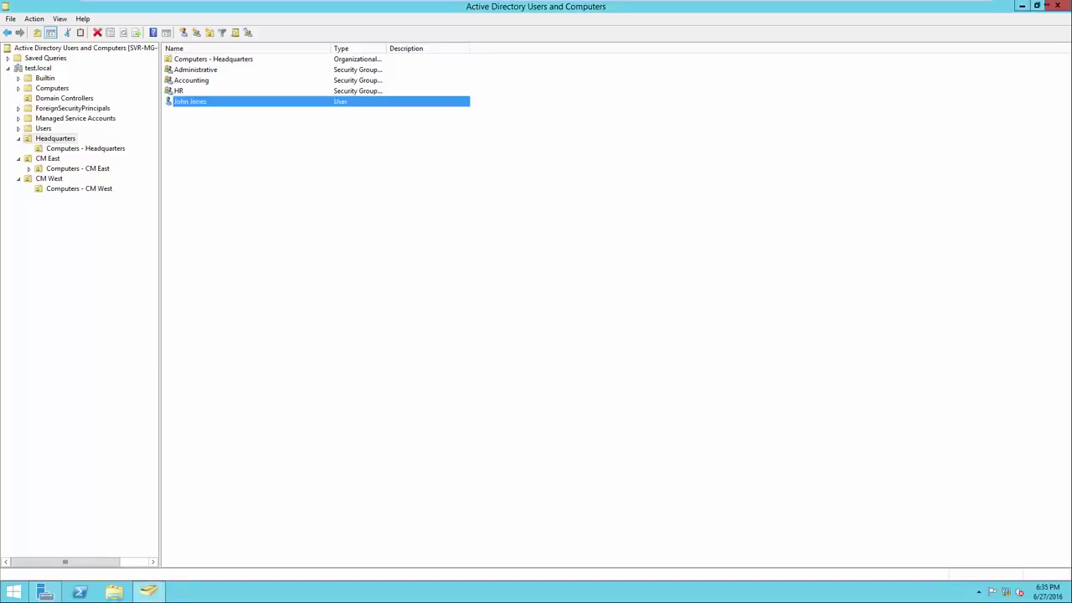
left_click(519, 323)
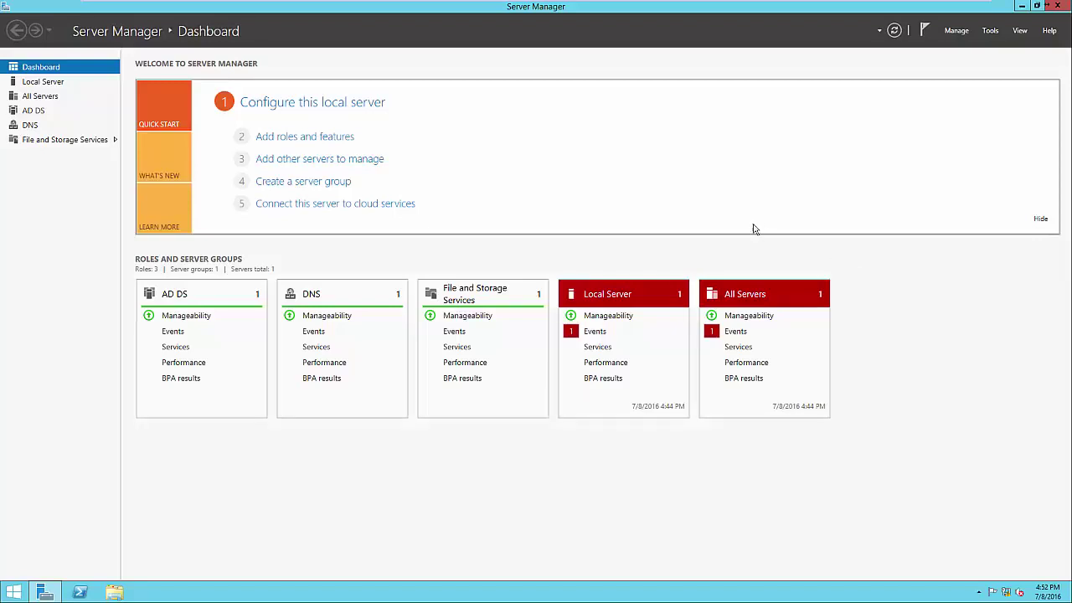
left_click(346, 138)
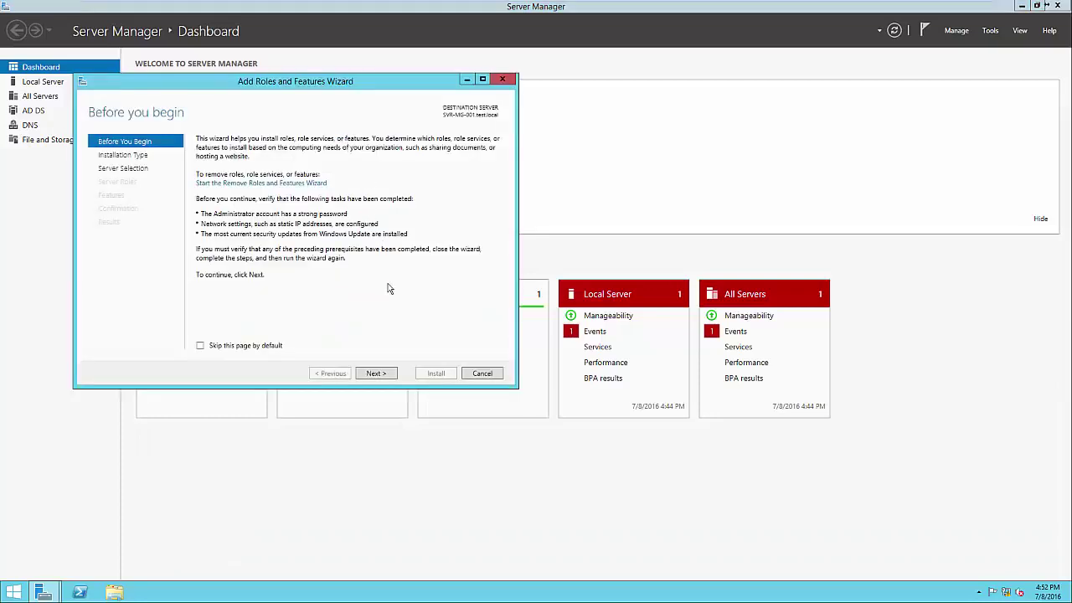
left_click(376, 373)
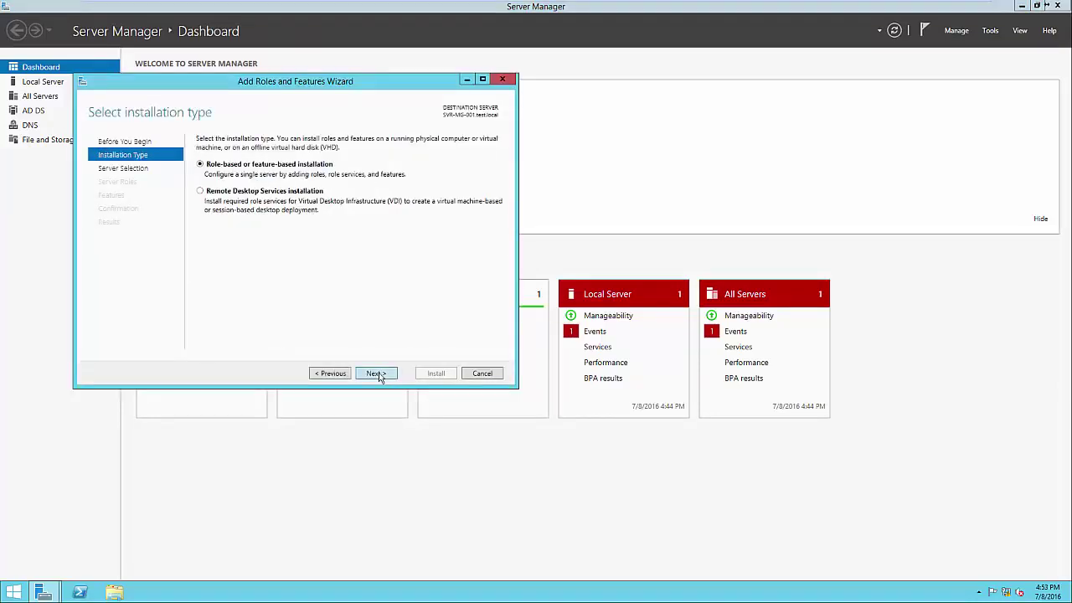
left_click(377, 374)
left_click(375, 374)
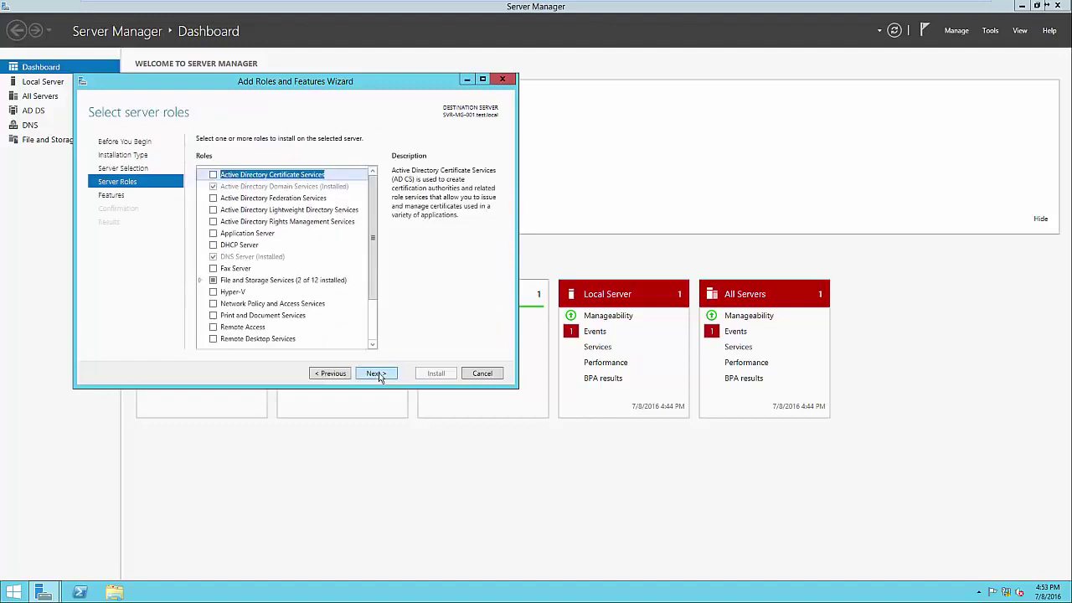
left_click(376, 374)
left_click(295, 306)
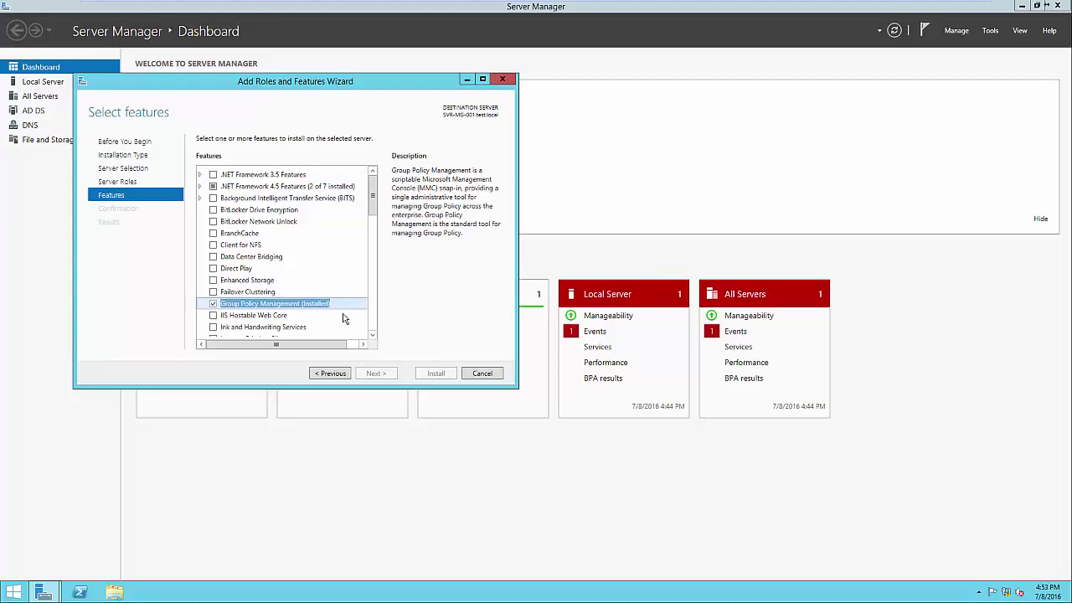
left_click(482, 374)
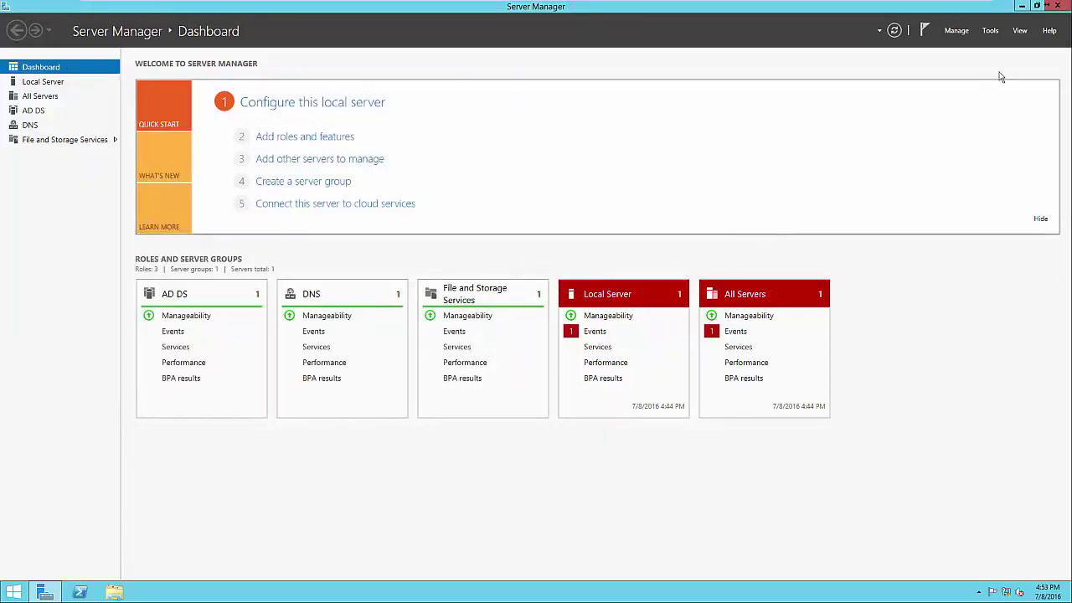
Launch Group Policy Management and expand the forest, Domains and test.local
left_click(991, 32)
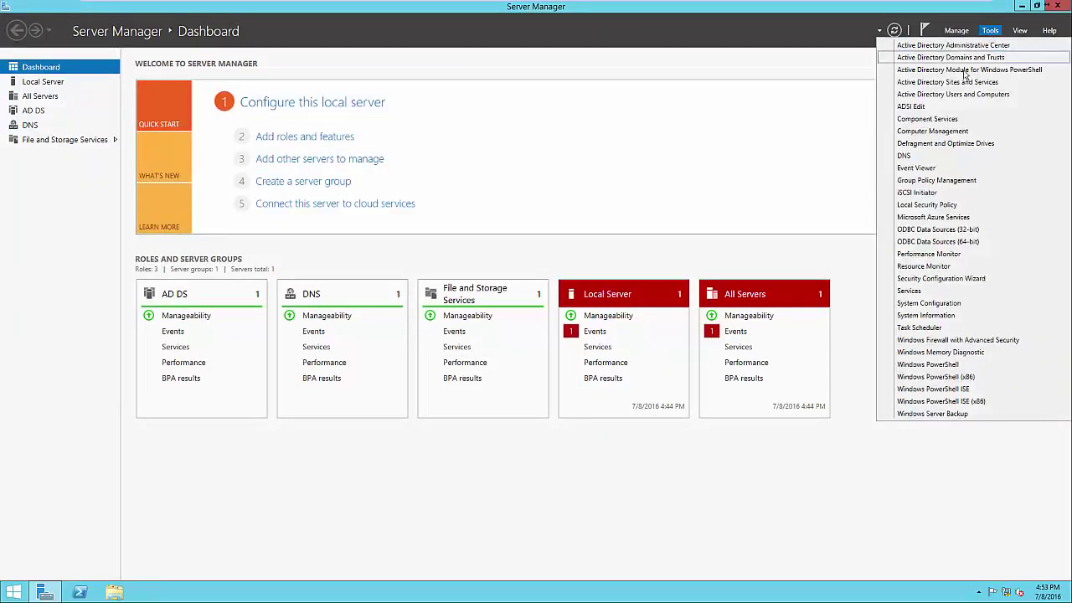
left_click(950, 181)
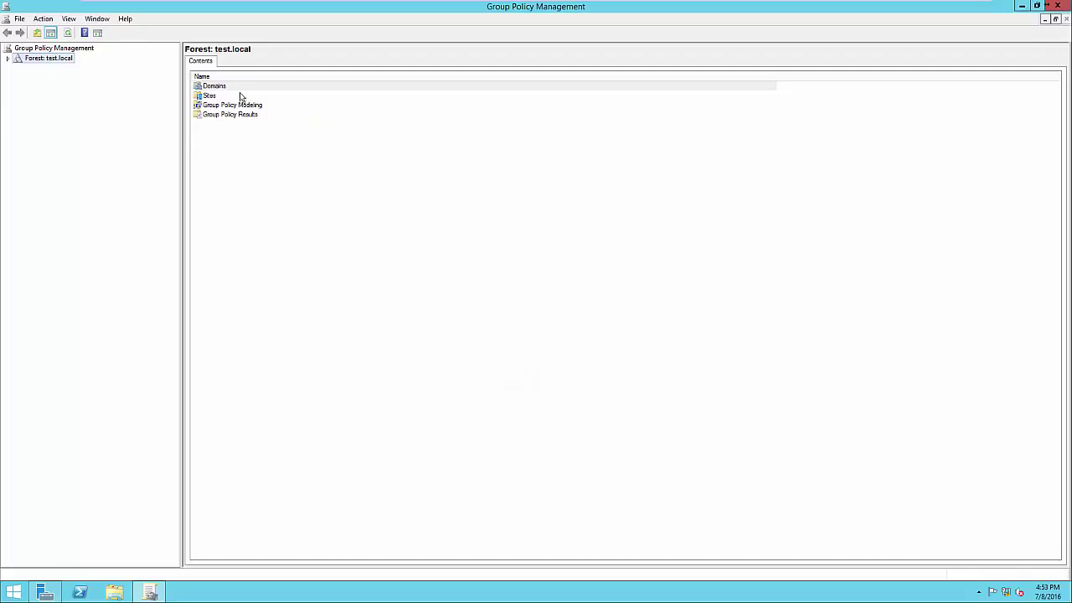
left_click(8, 60)
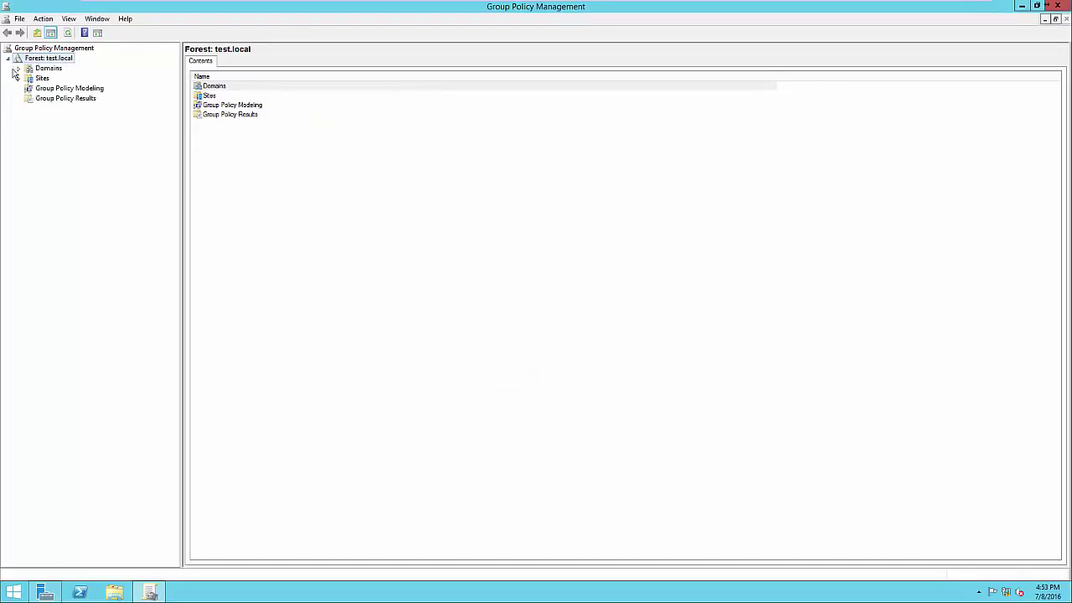
left_click(18, 68)
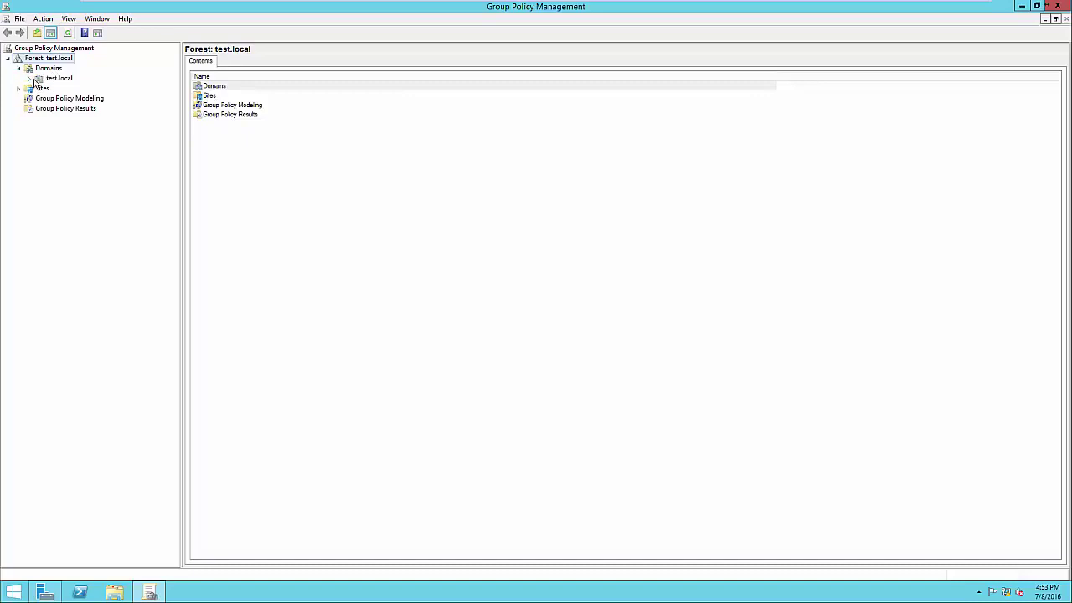
left_click(29, 79)
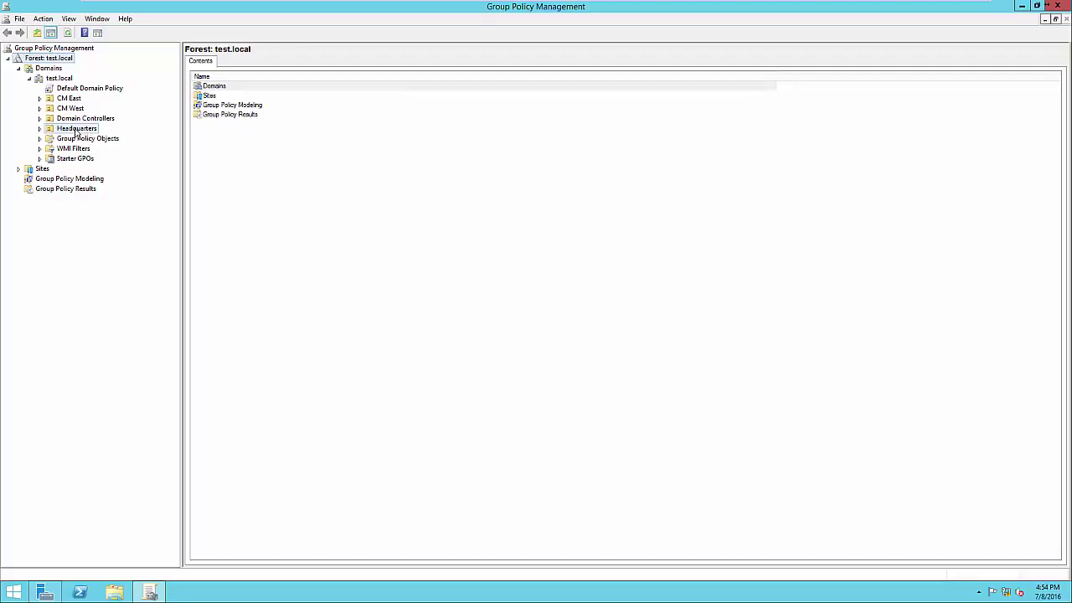
Review policies linked to Headquarters and CM West, then select Default Domain Policy
left_click(76, 130)
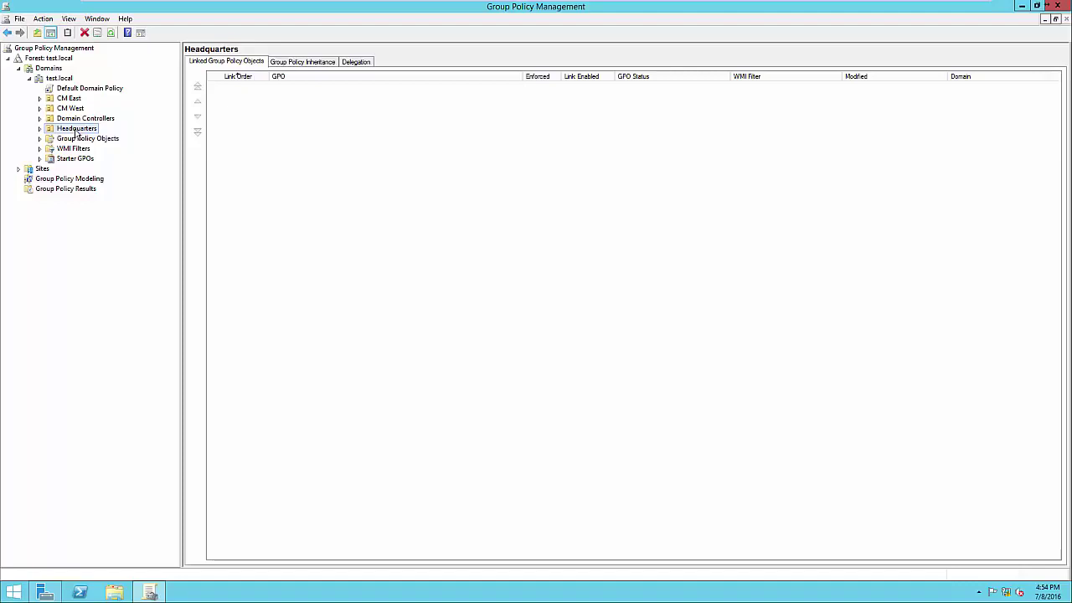
left_click(77, 109)
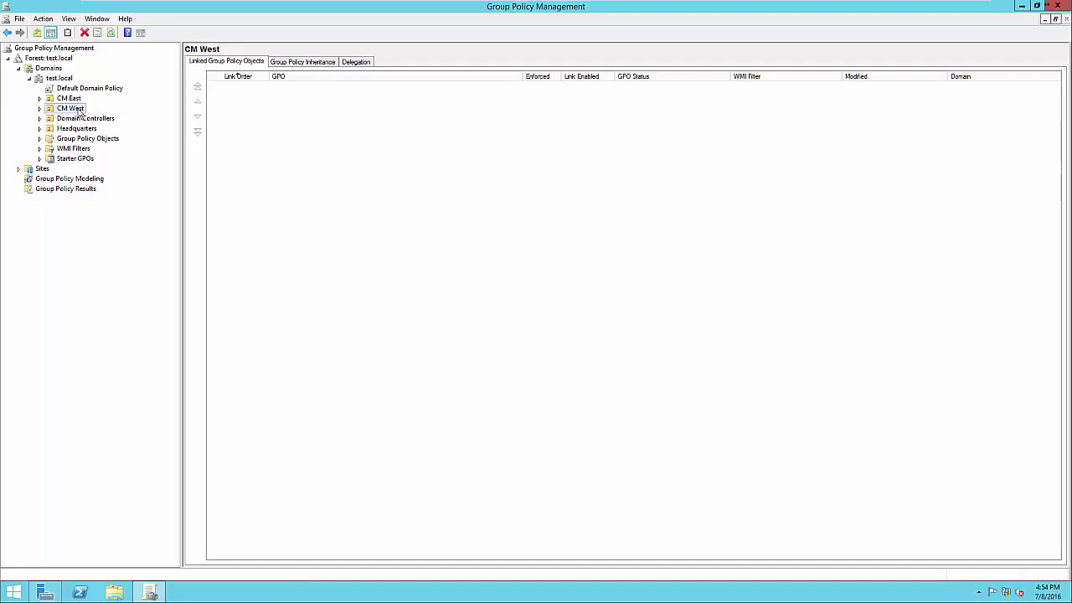
left_click(72, 131)
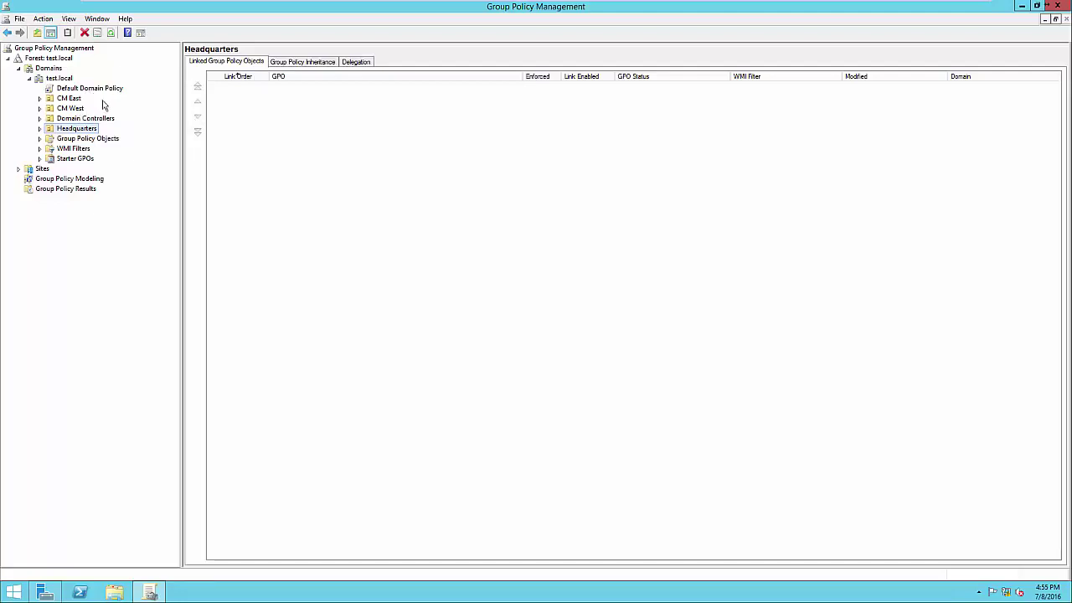
left_click(76, 89)
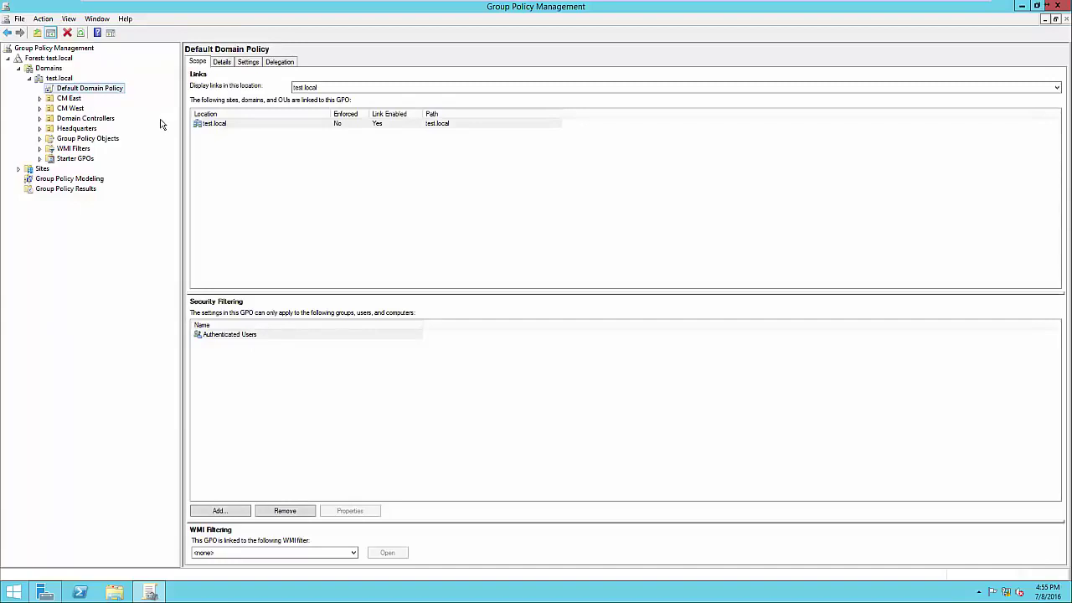
Show the Default Domain Policy's Settings report and dismiss the Internet Explorer security warning
left_click(249, 63)
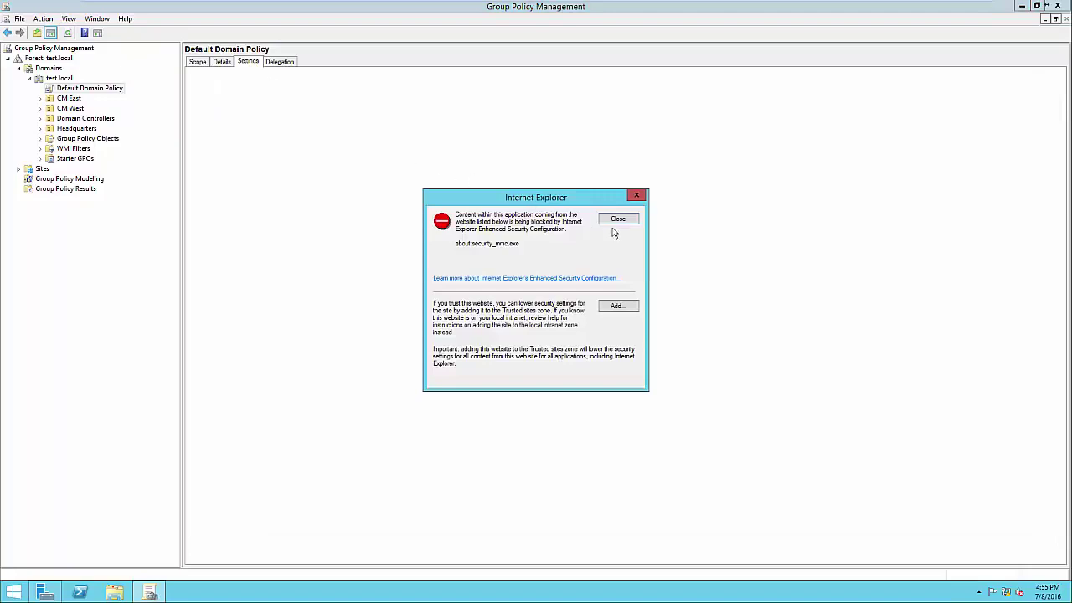
left_click(622, 221)
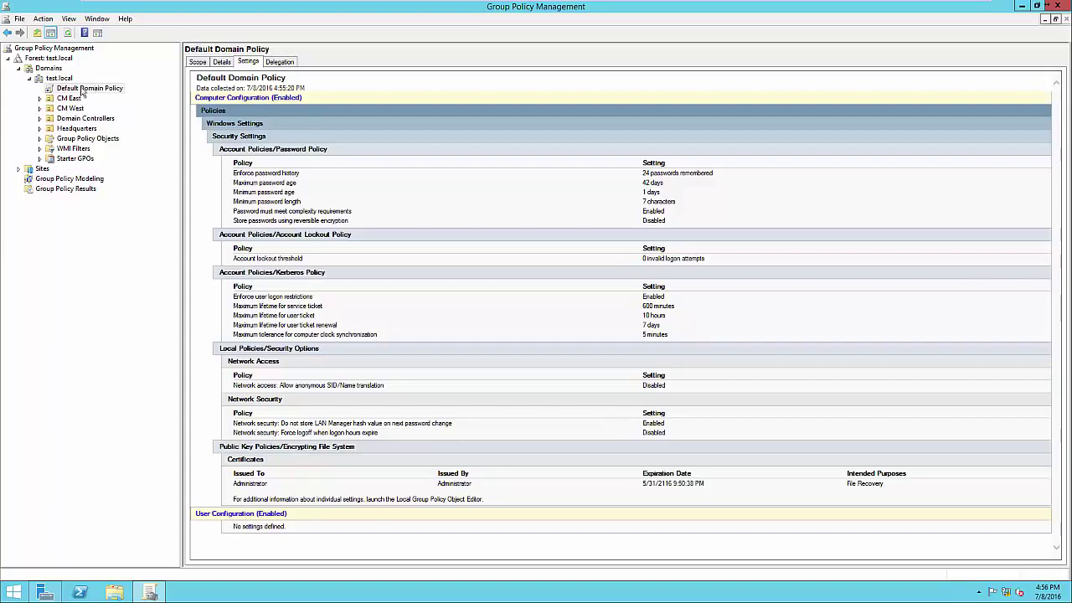
Edit the Default Domain Policy, then reposition the editor window and widen its tree pane
right_click(82, 90)
left_click(98, 96)
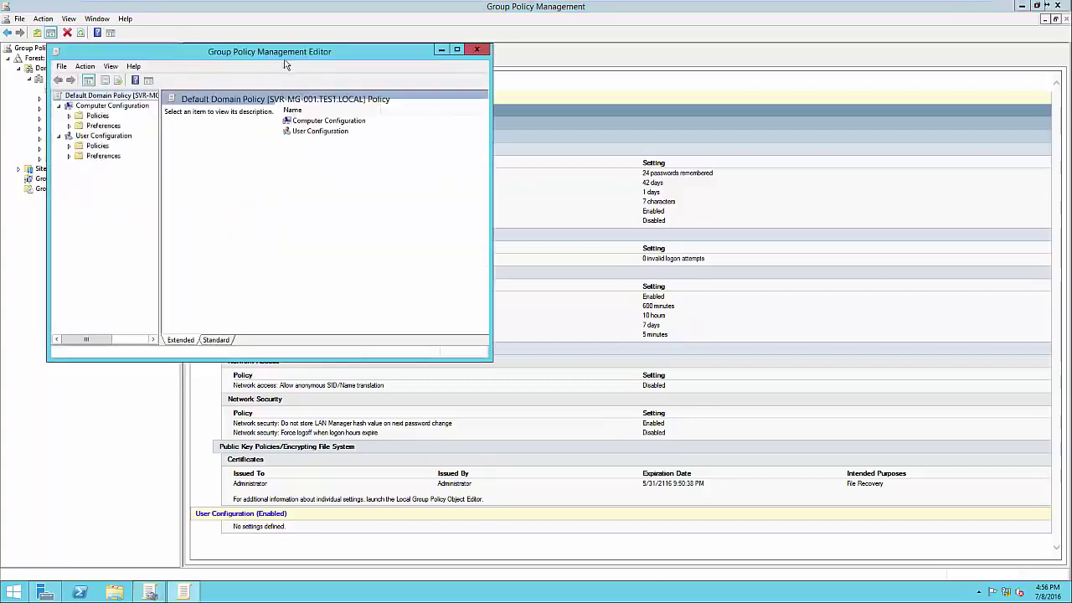
left_click_drag(280, 52, 565, 89)
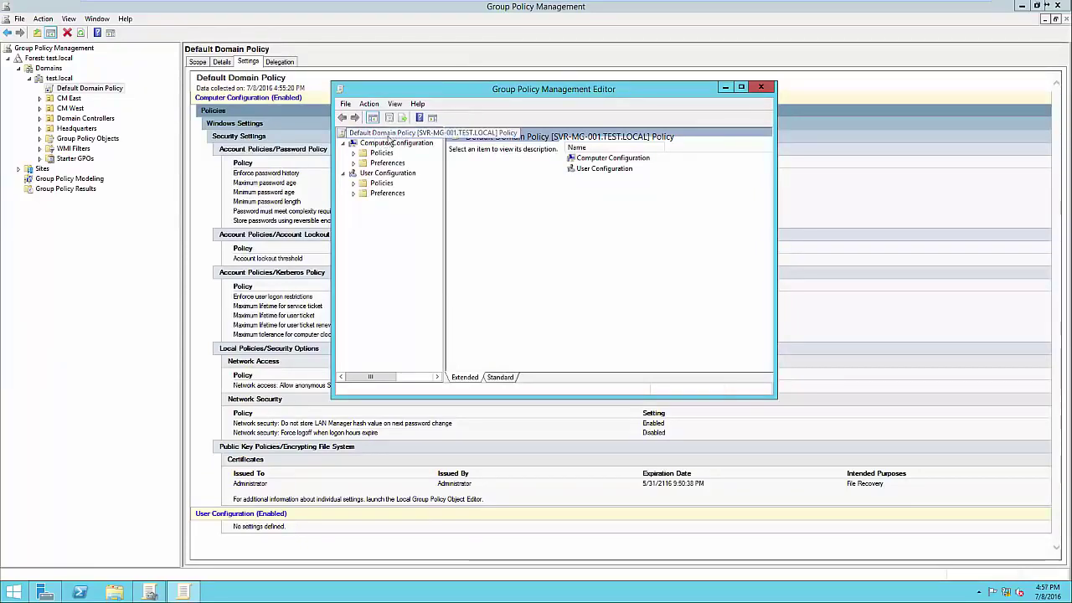
left_click_drag(445, 204, 469, 204)
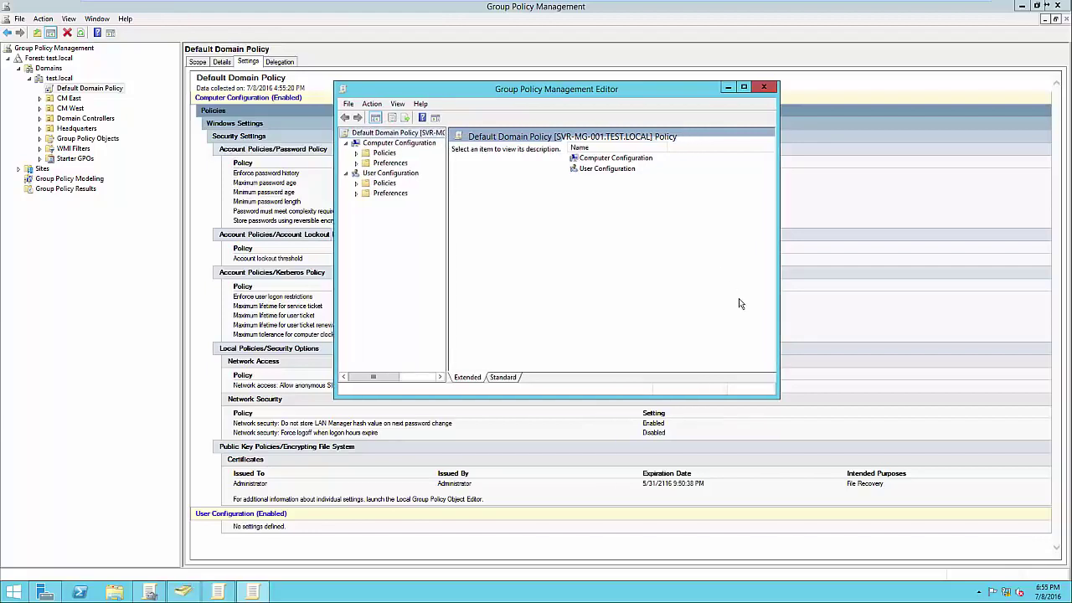
left_click_drag(563, 96, 810, 124)
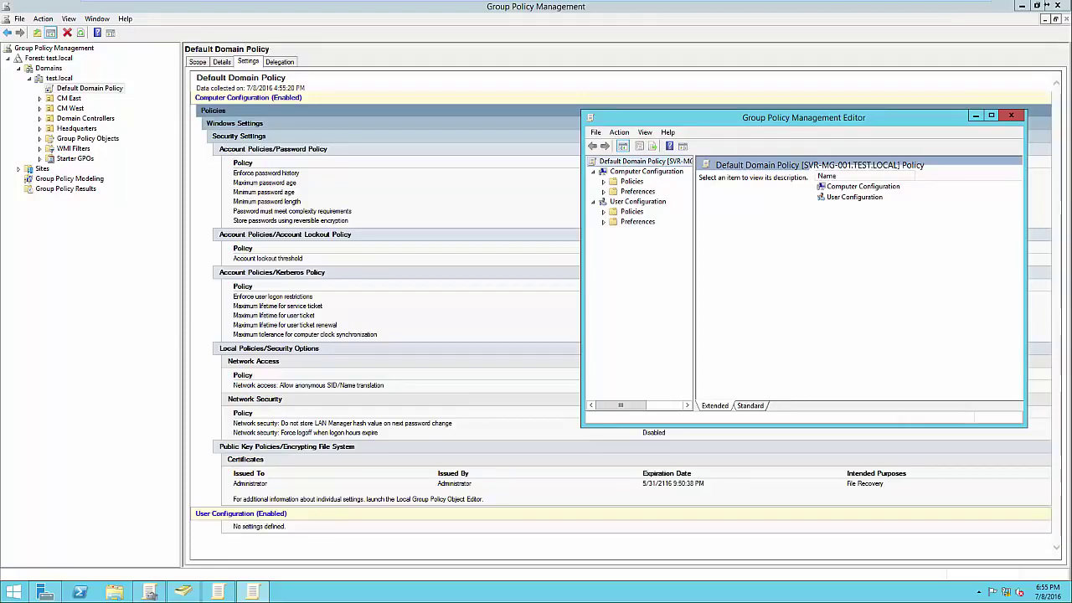
left_click_drag(838, 119, 824, 118)
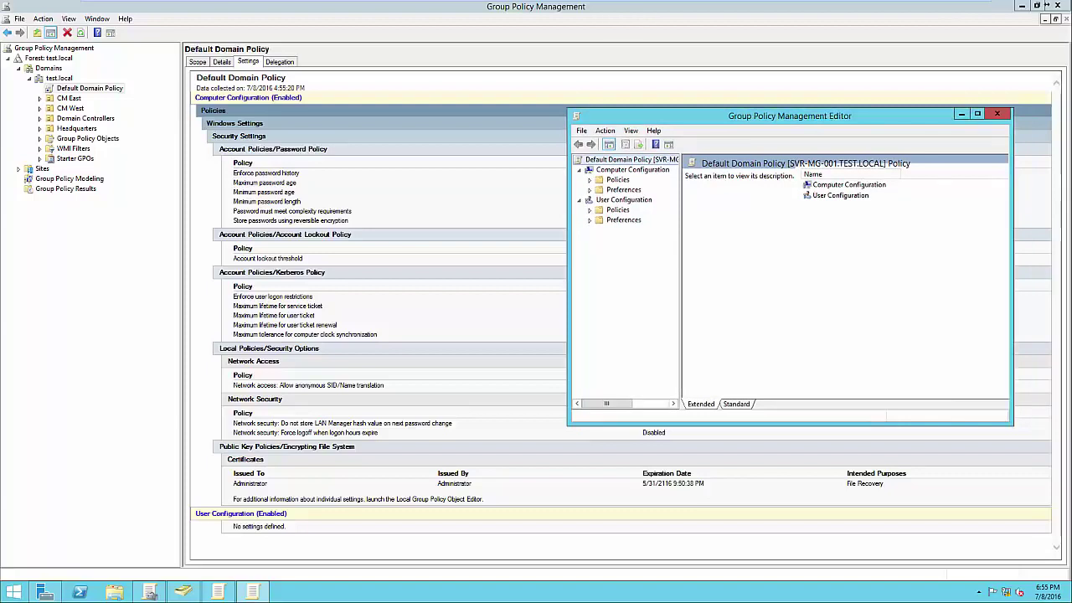
key("Down")
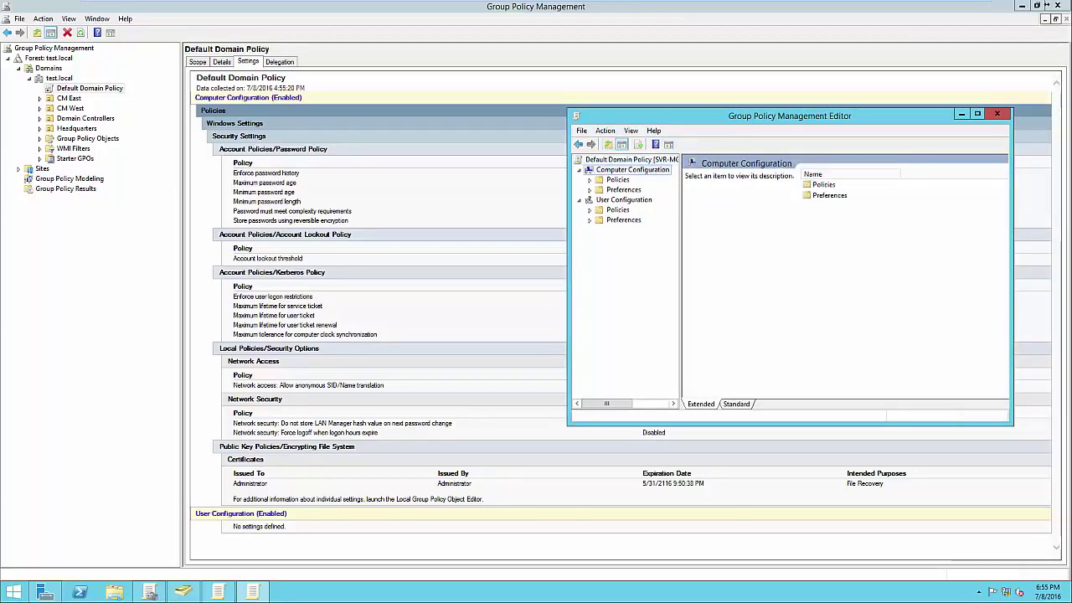
left_click(624, 199)
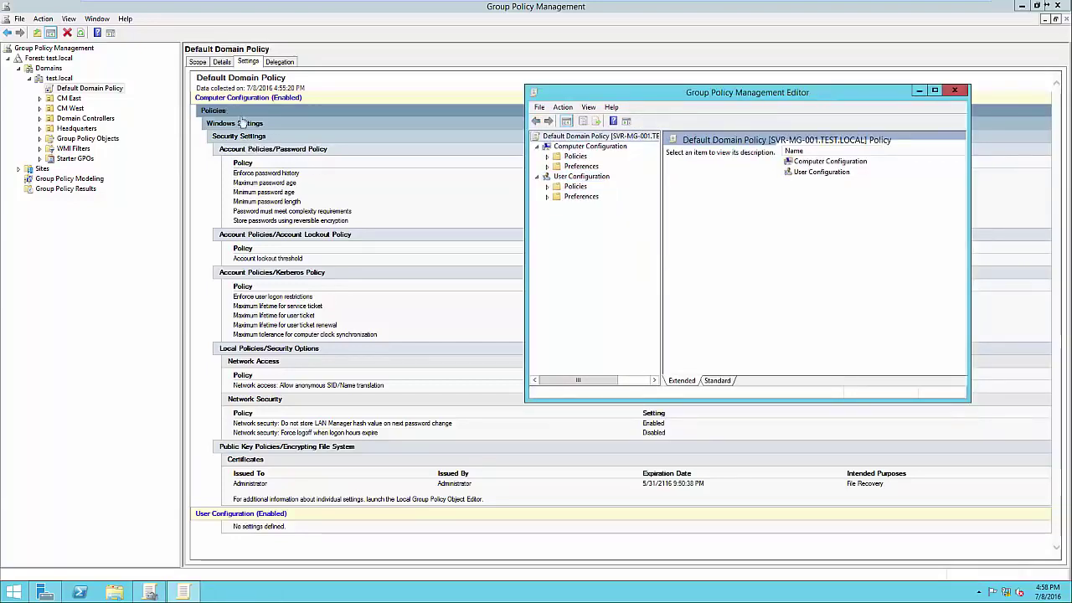
Expand Computer Configuration down to Account Policies and display the Password Policy settings
left_click(548, 157)
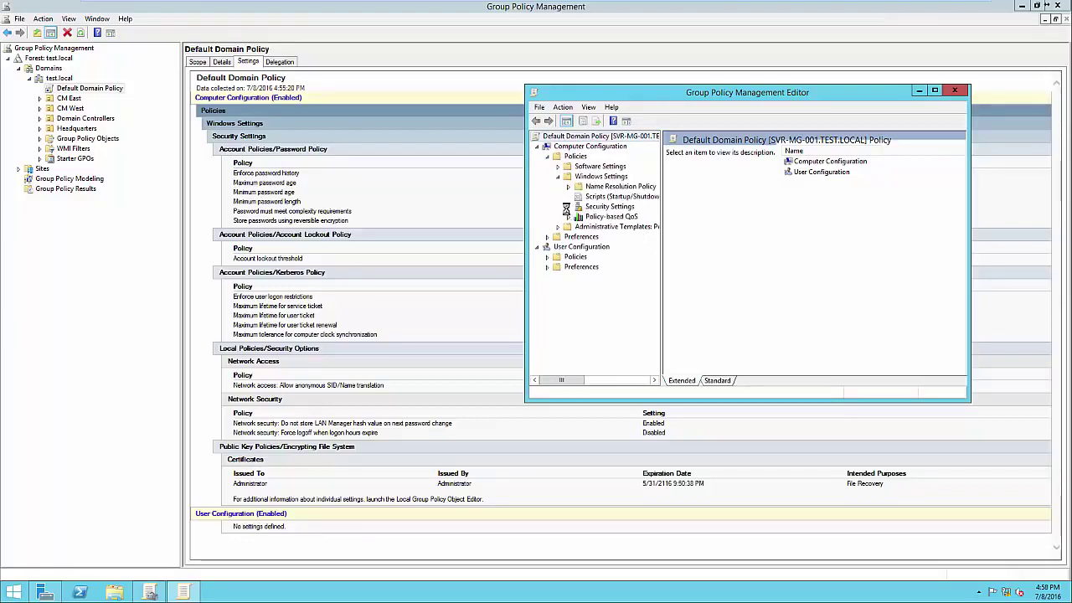
left_click(569, 207)
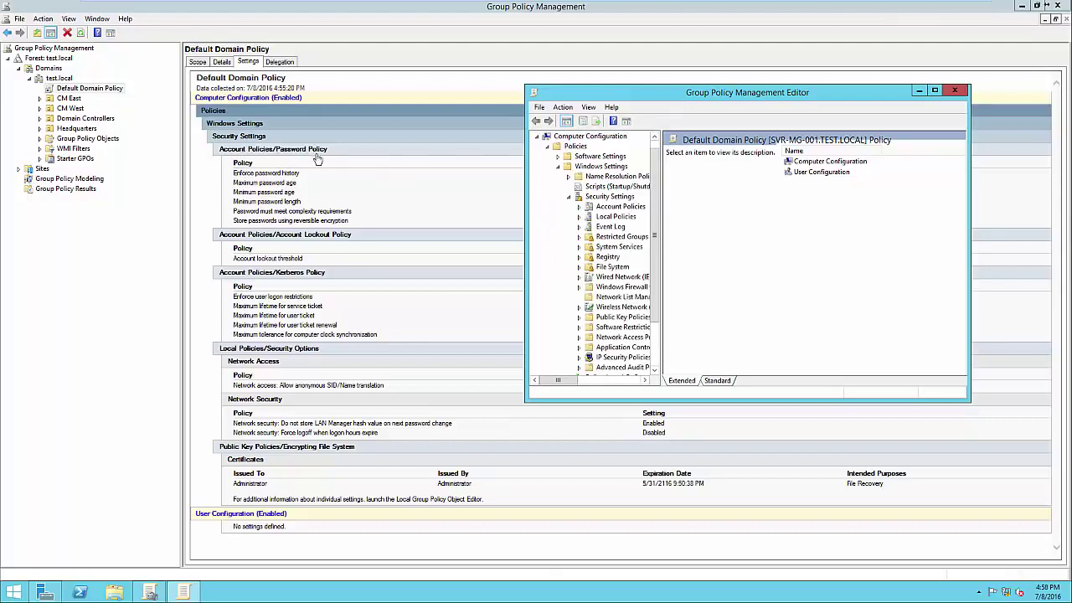
left_click(579, 207)
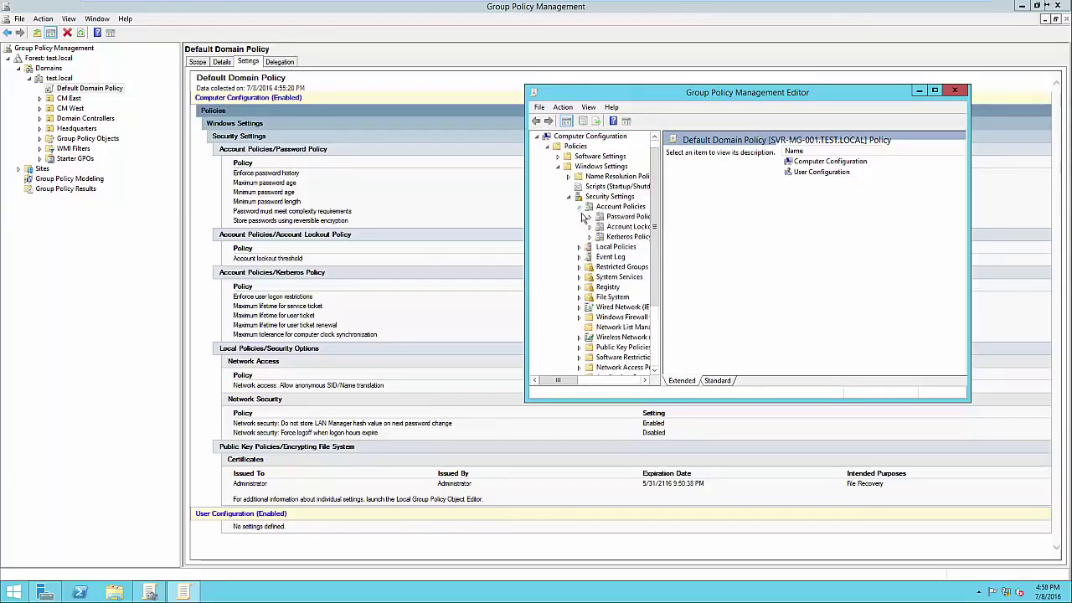
left_click(628, 217)
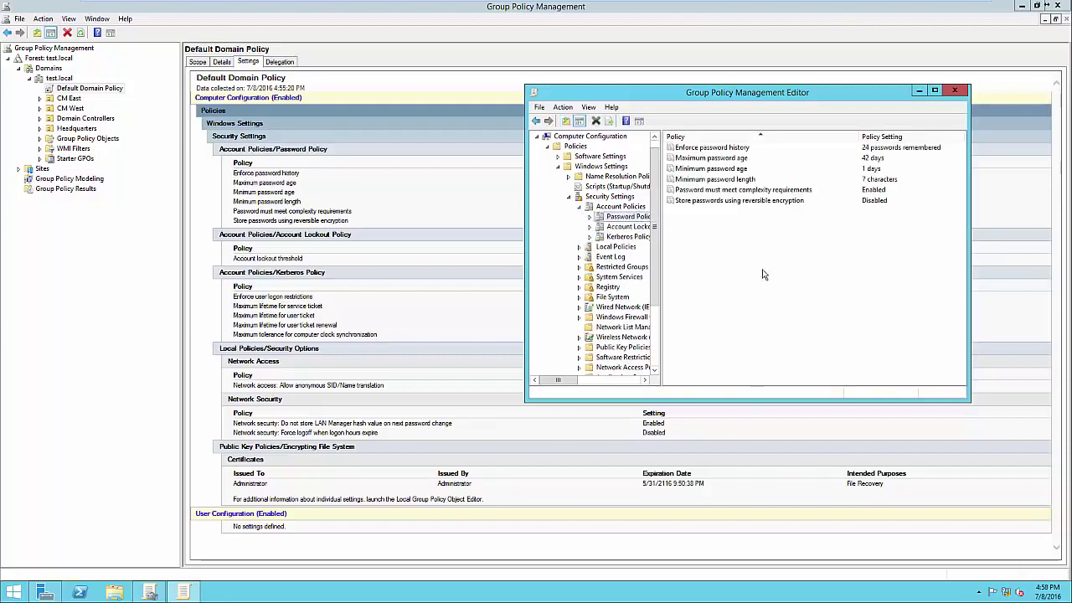
left_click_drag(693, 94, 714, 257)
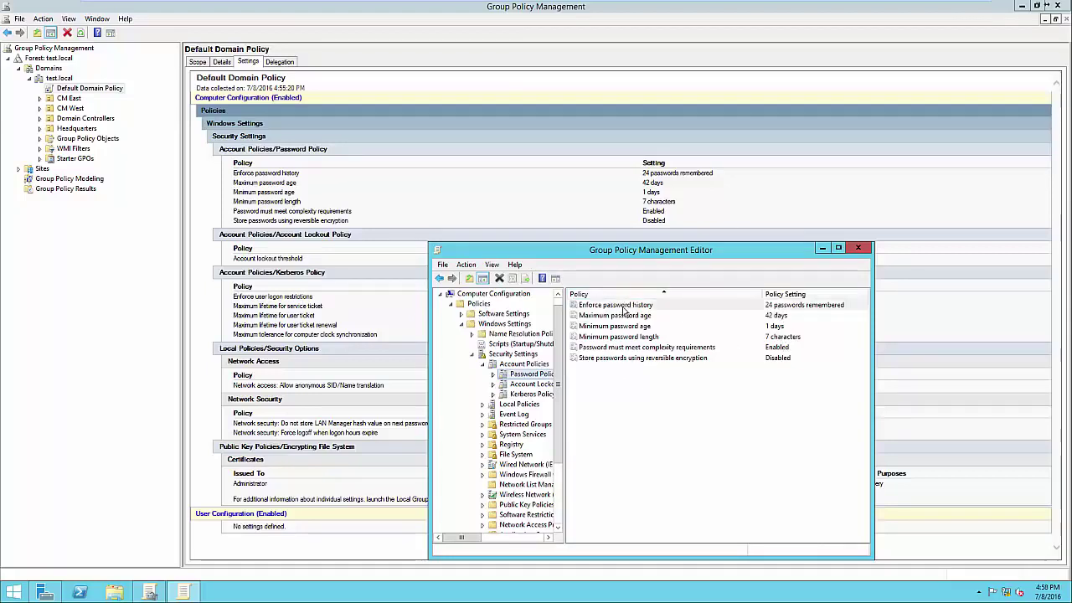
Change Enforce password history from 24 to 12 passwords remembered, after checking its explanation
left_click(623, 307)
double_click(623, 308)
left_click_drag(663, 268, 668, 212)
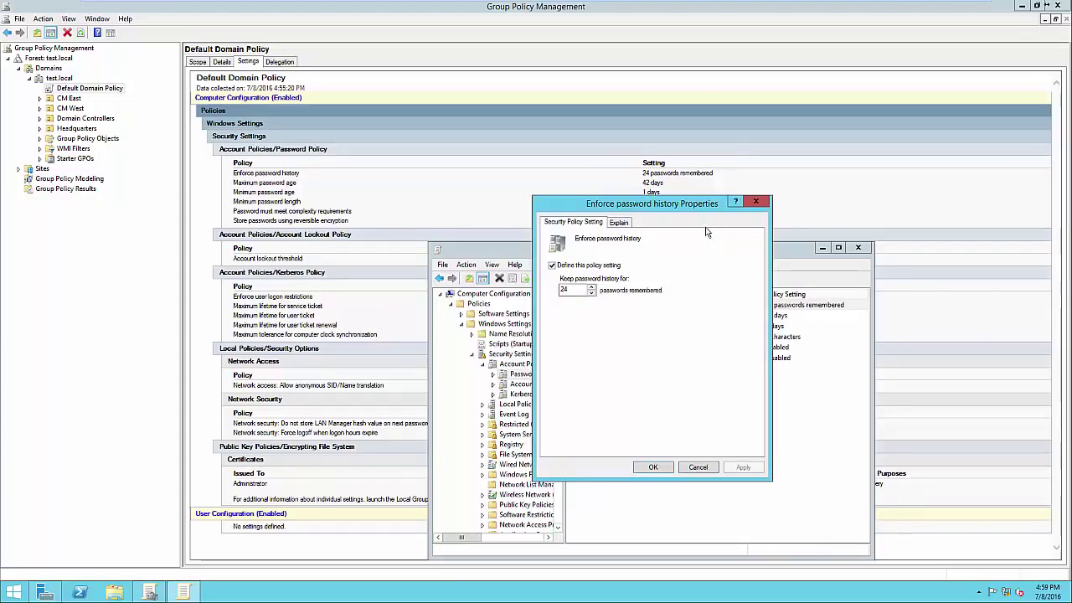
left_click(620, 222)
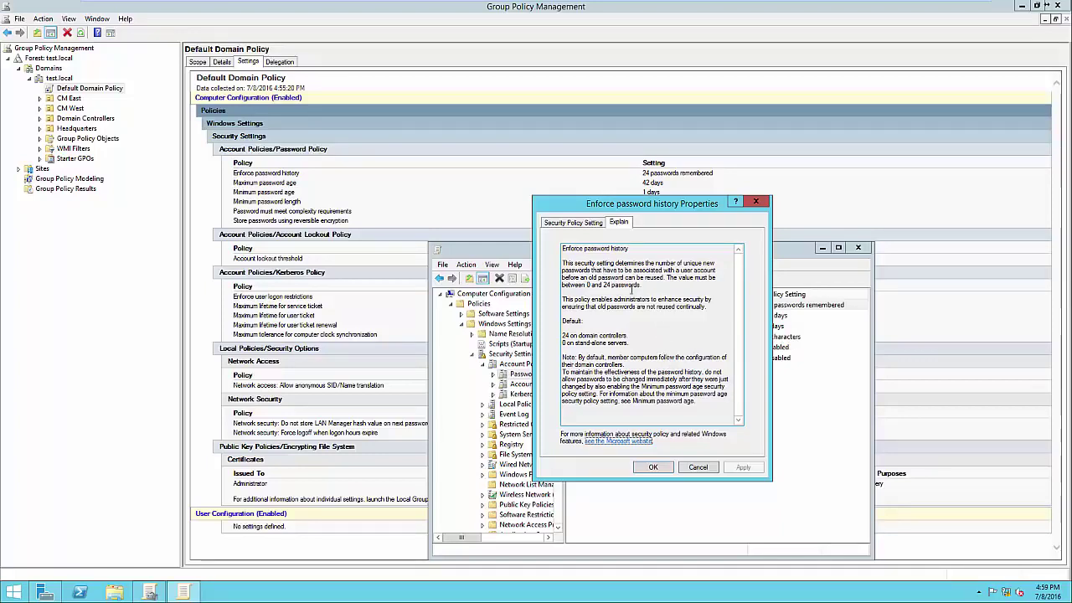
left_click(578, 226)
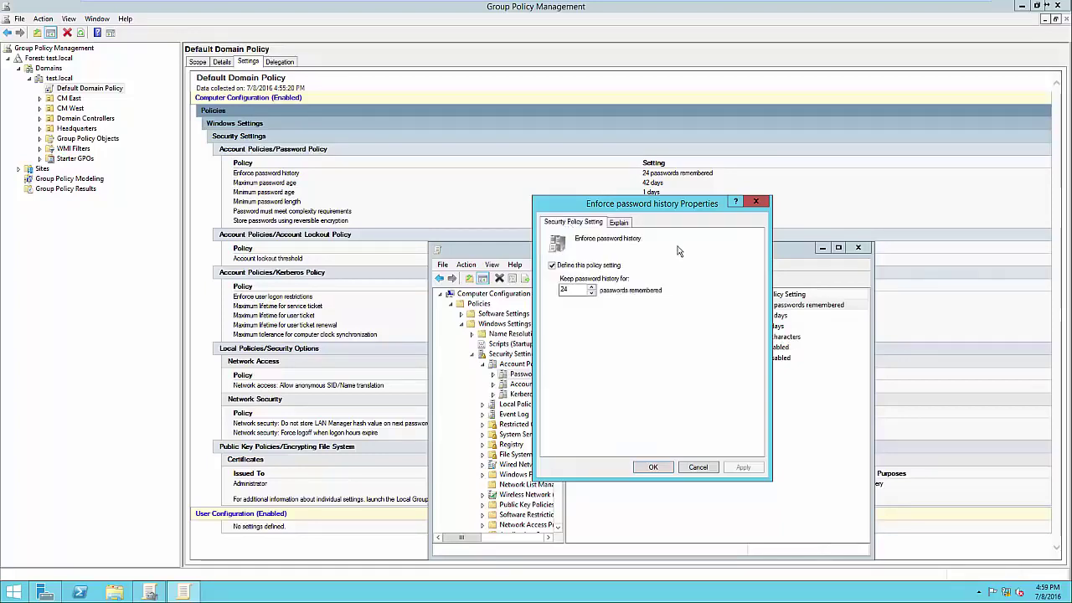
left_click_drag(600, 209, 785, 197)
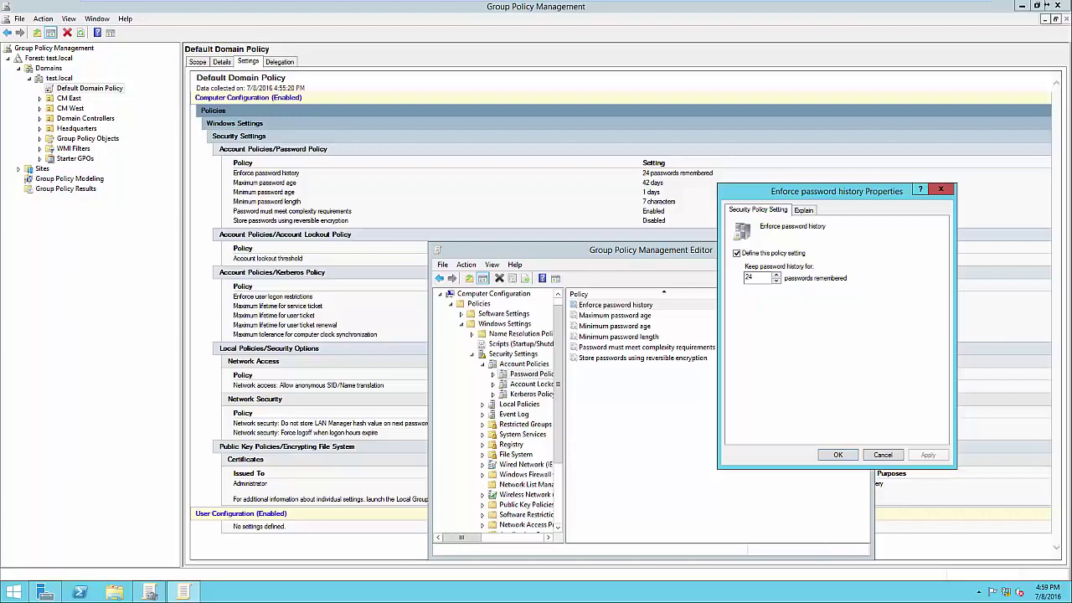
key("Tab")
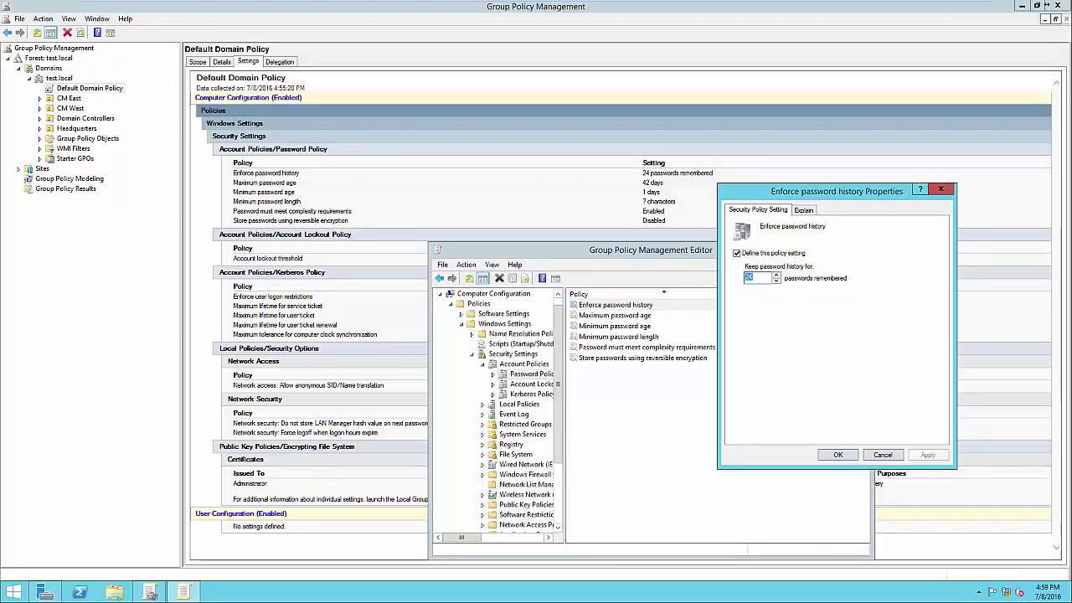
type("12")
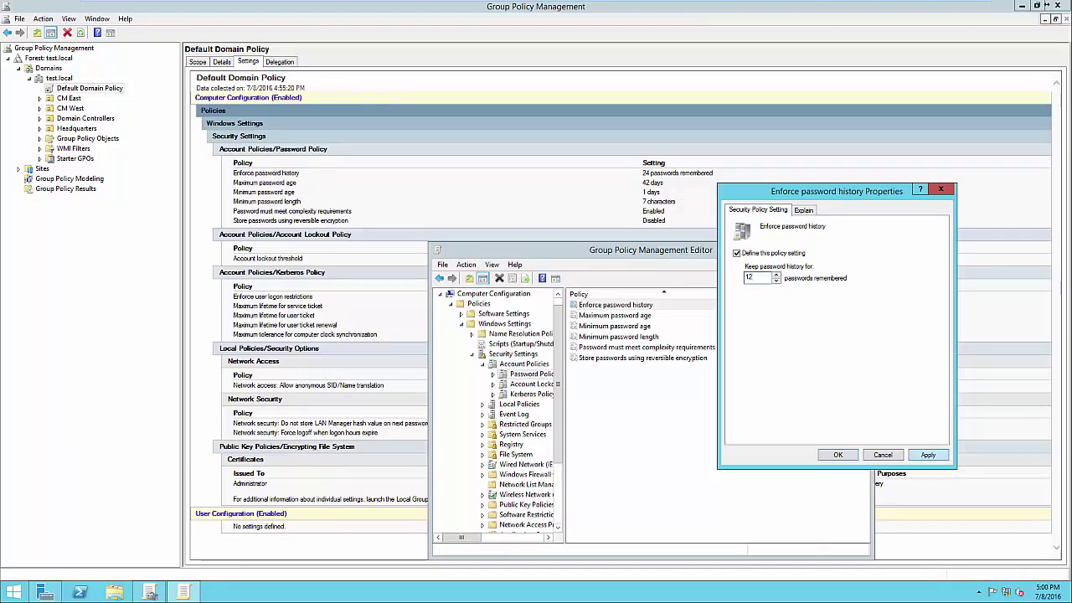
key("Return")
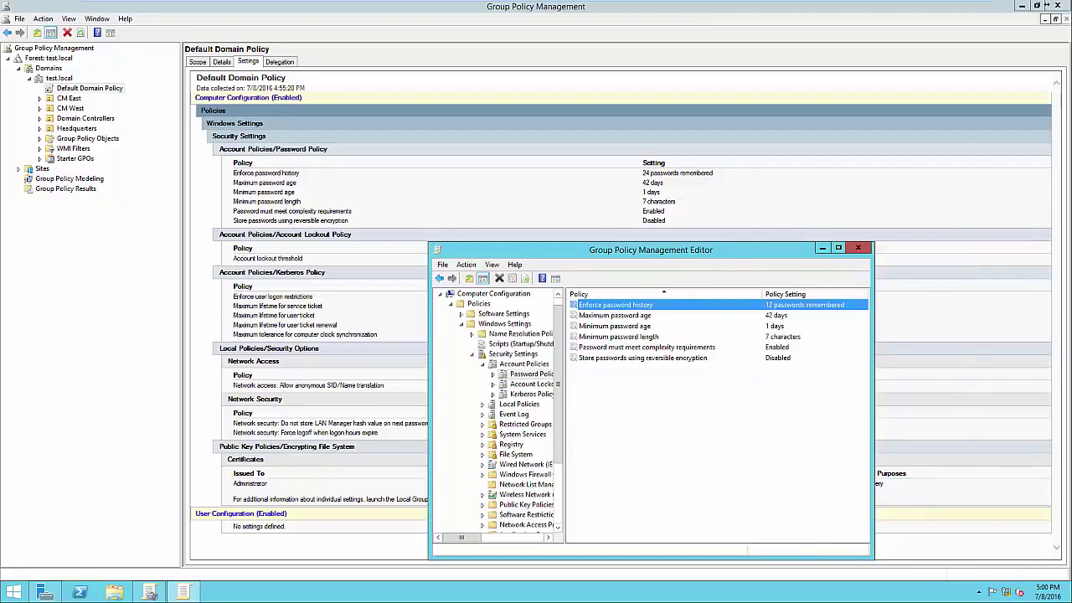
Change Maximum password age from 42 to 21 days and apply it, then open Minimum password age
double_click(615, 316)
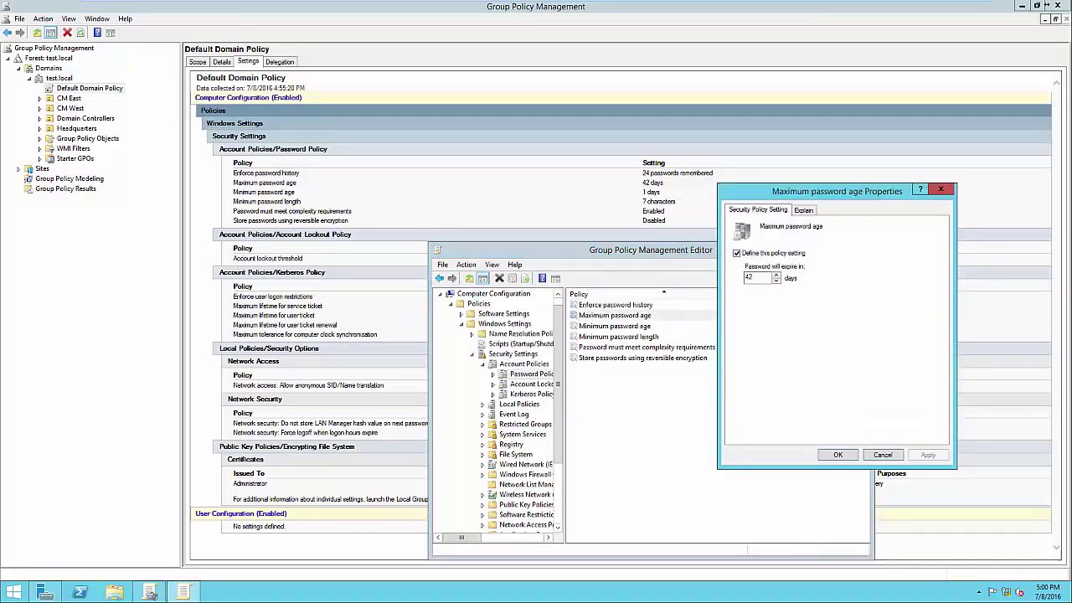
left_click(804, 211)
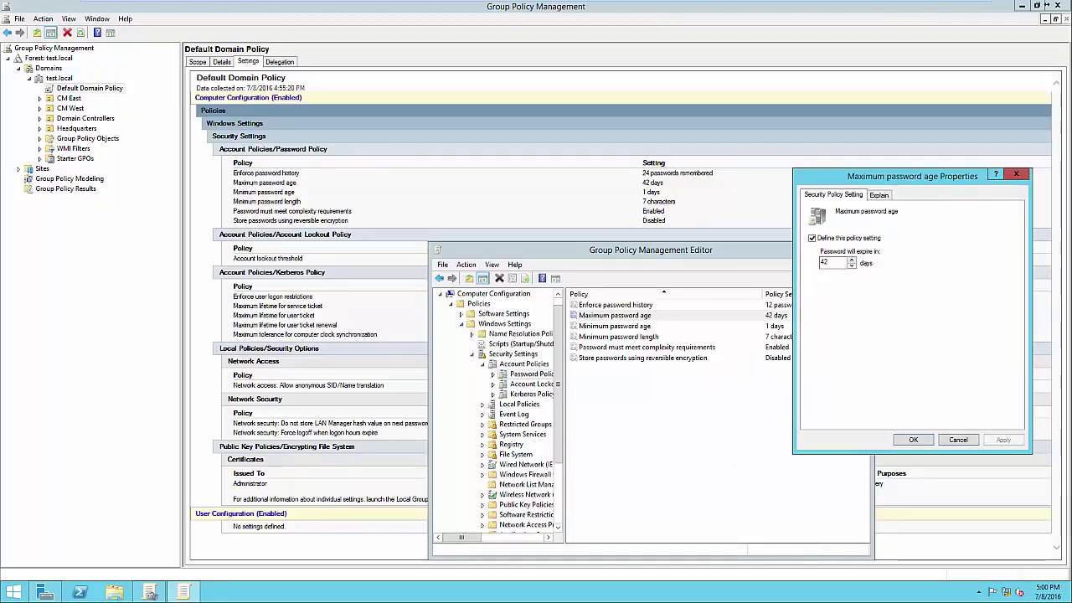
left_click(830, 262)
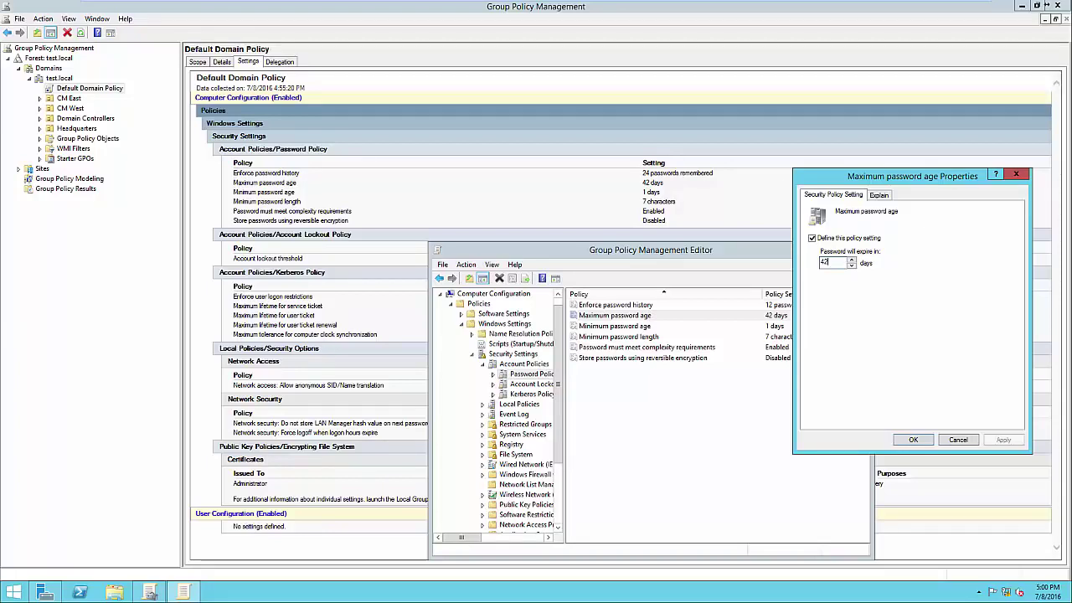
double_click(825, 262)
type("21")
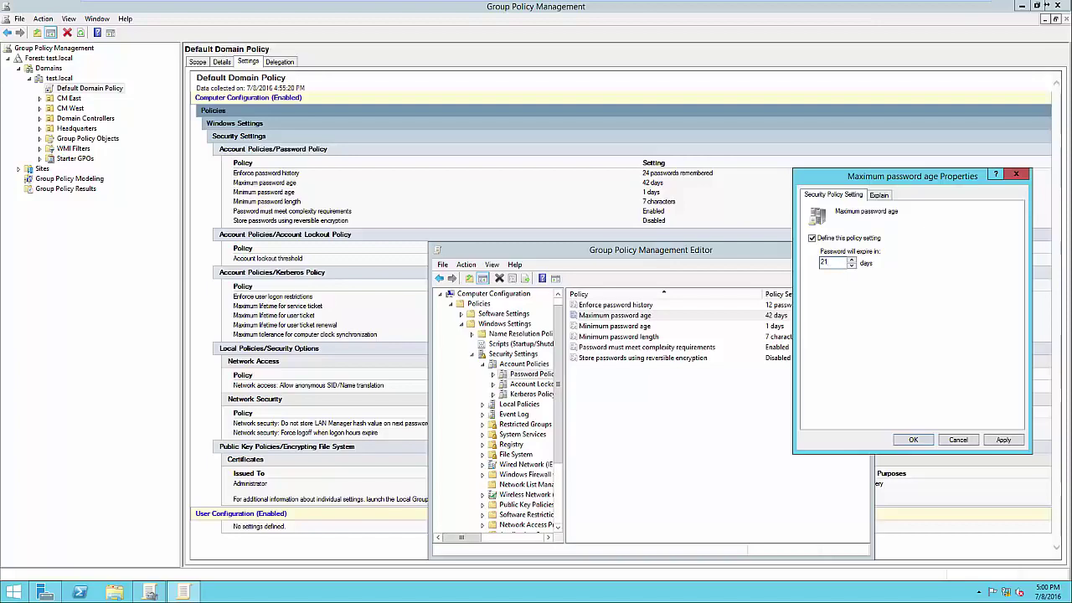
key("alt+a")
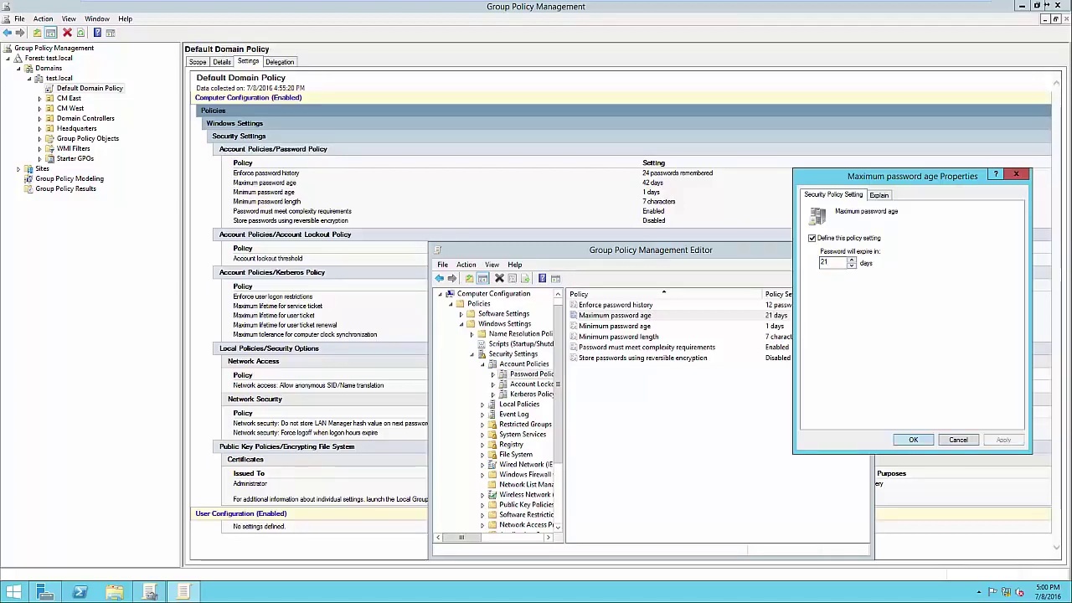
key("Return")
key("Down")
key("Return")
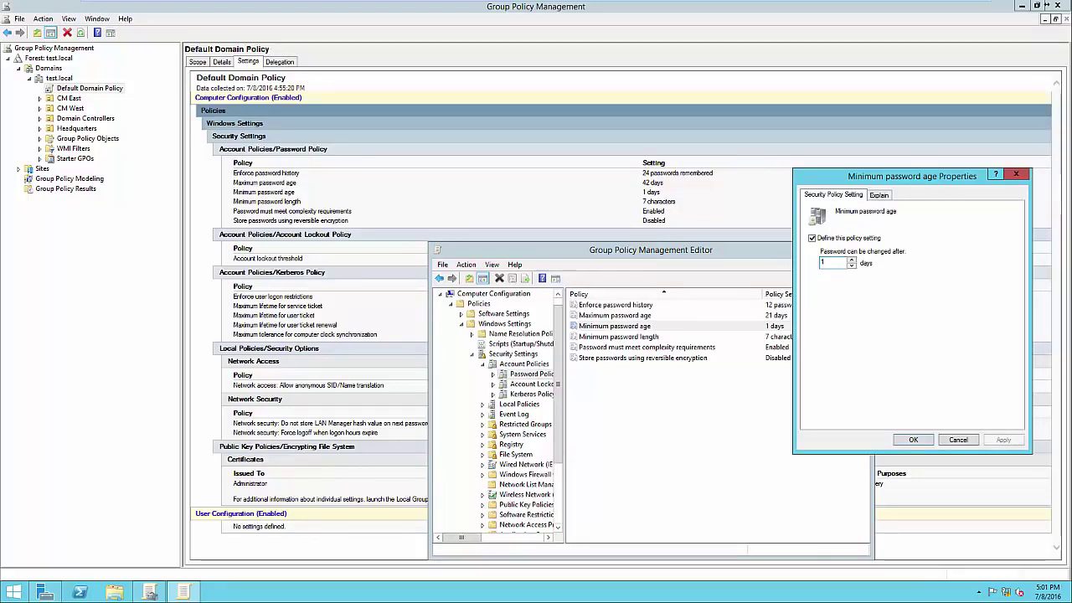
Keep Minimum password age at 1 day and open the Minimum password length properties
key("Return")
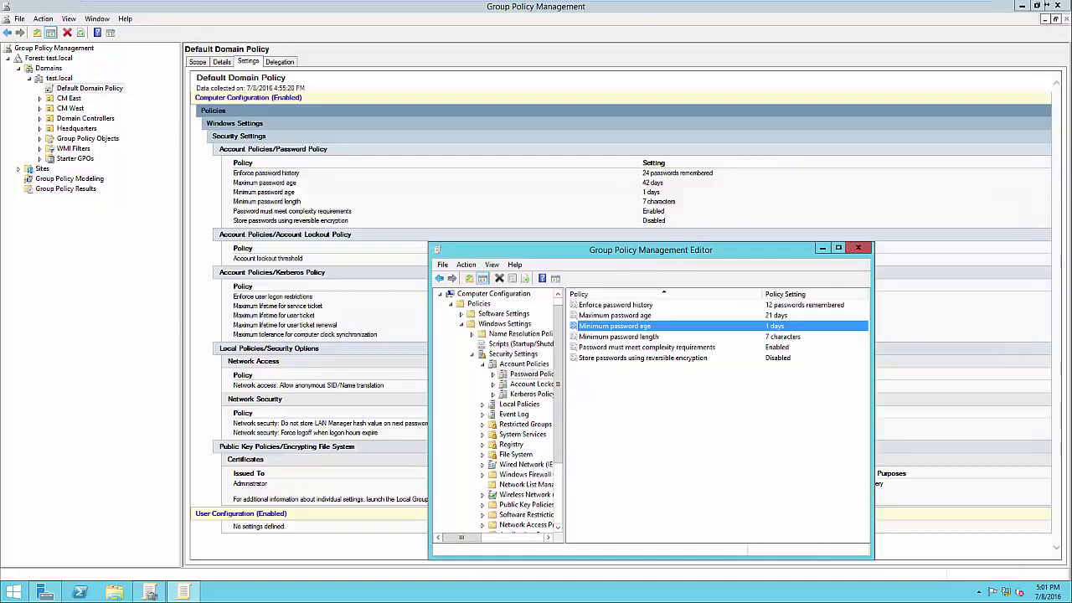
key("Down")
key("Return")
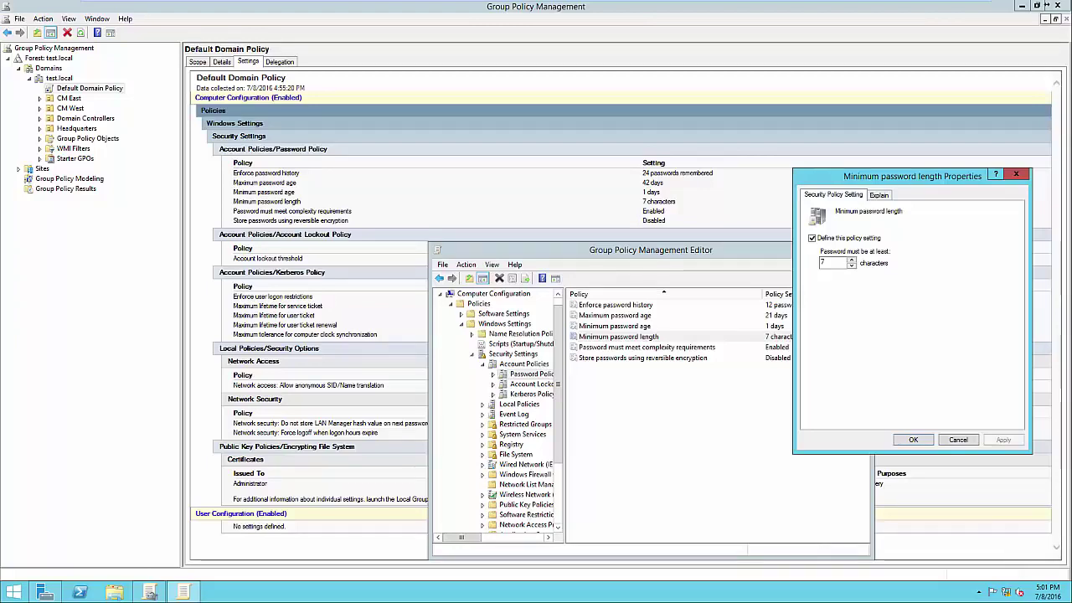
Keep Minimum password length at 7 characters and open the complexity requirements properties
key("Return")
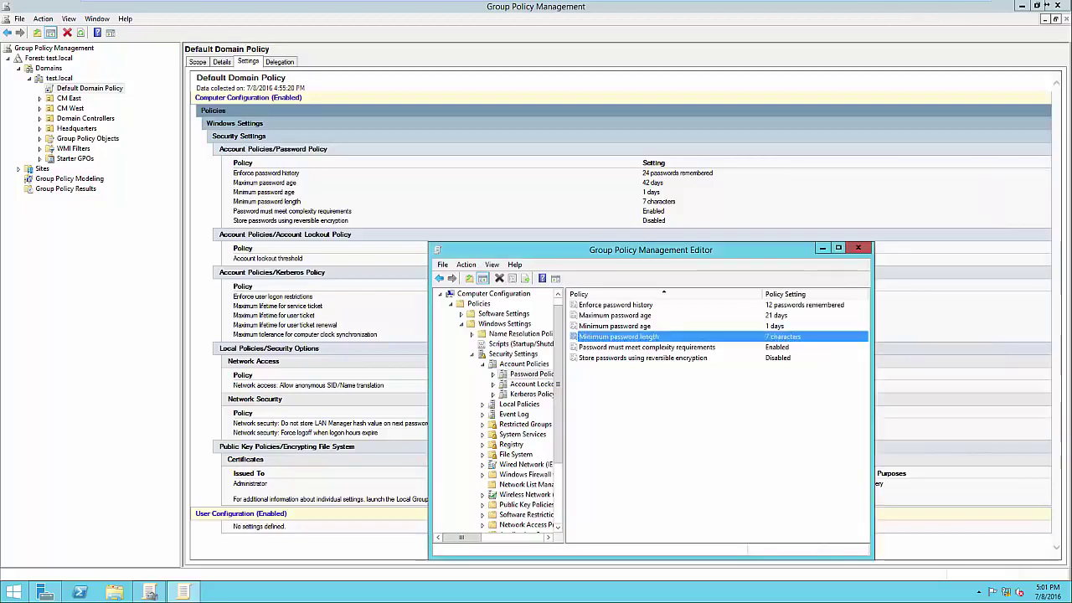
key("Down")
key("Return")
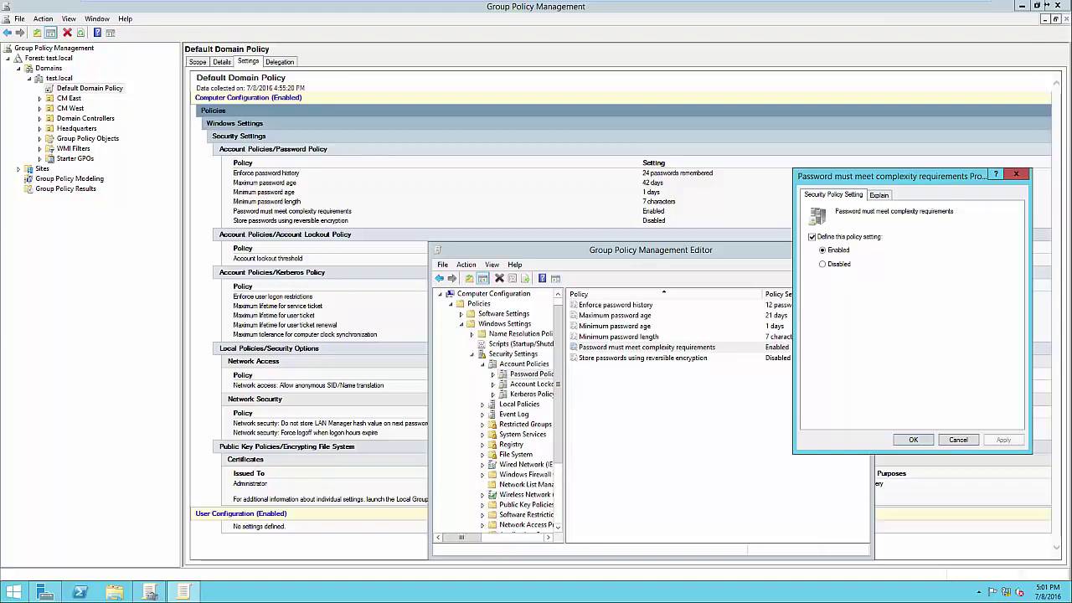
Review the complexity rules, leave complexity Enabled, and select the reversible encryption policy
left_click(879, 195)
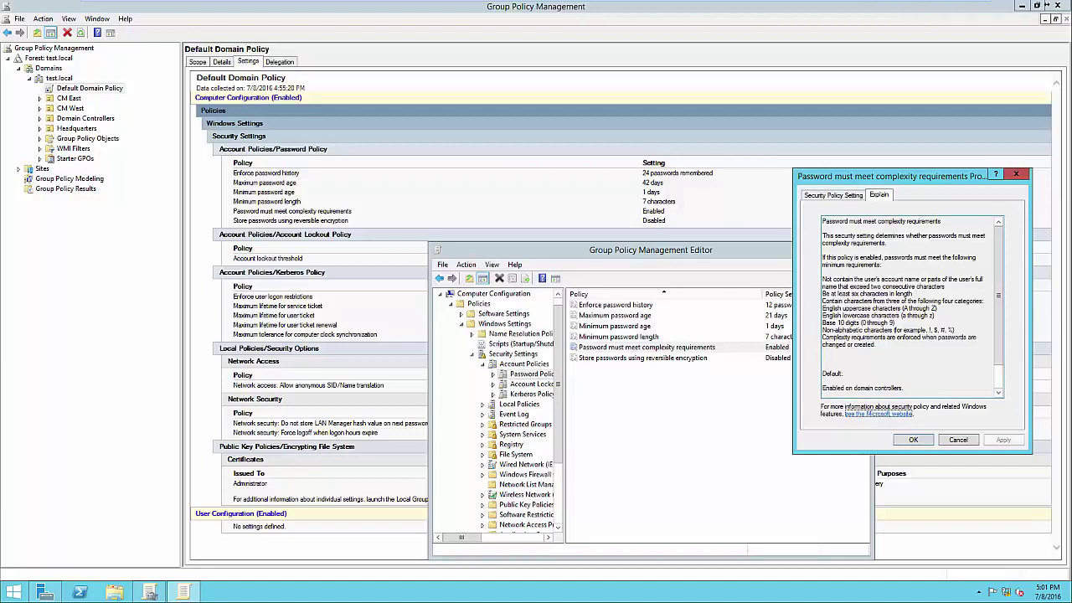
left_click_drag(823, 293, 895, 324)
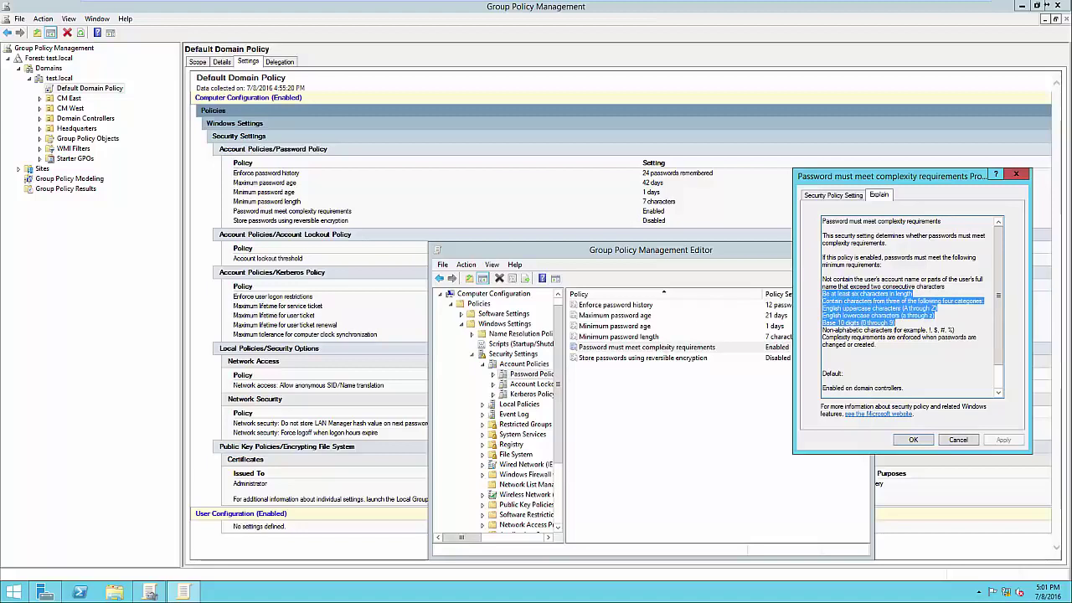
left_click(932, 330)
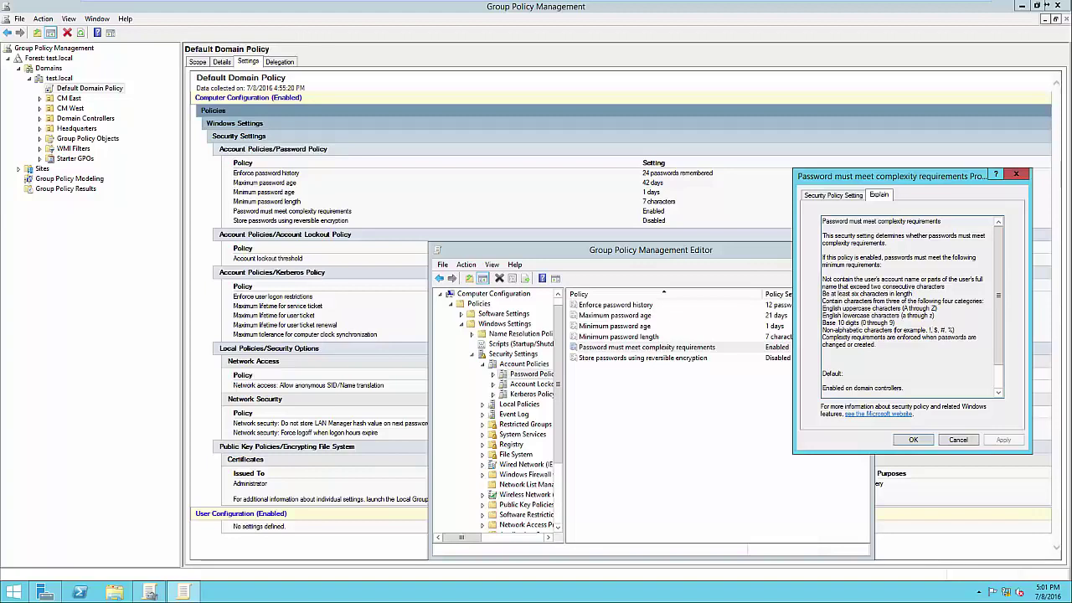
key("Escape")
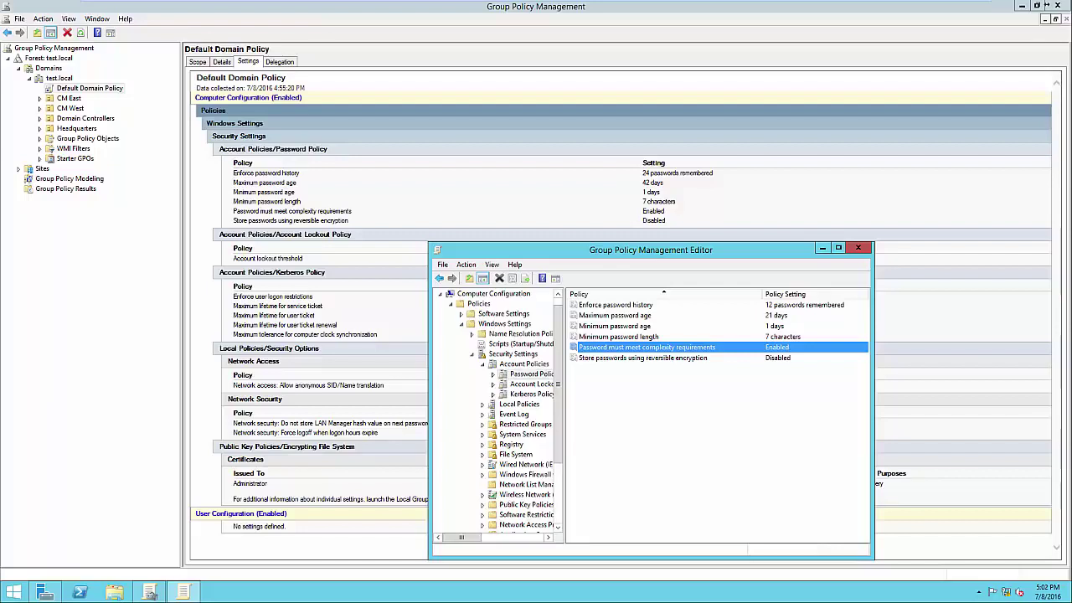
left_click(643, 358)
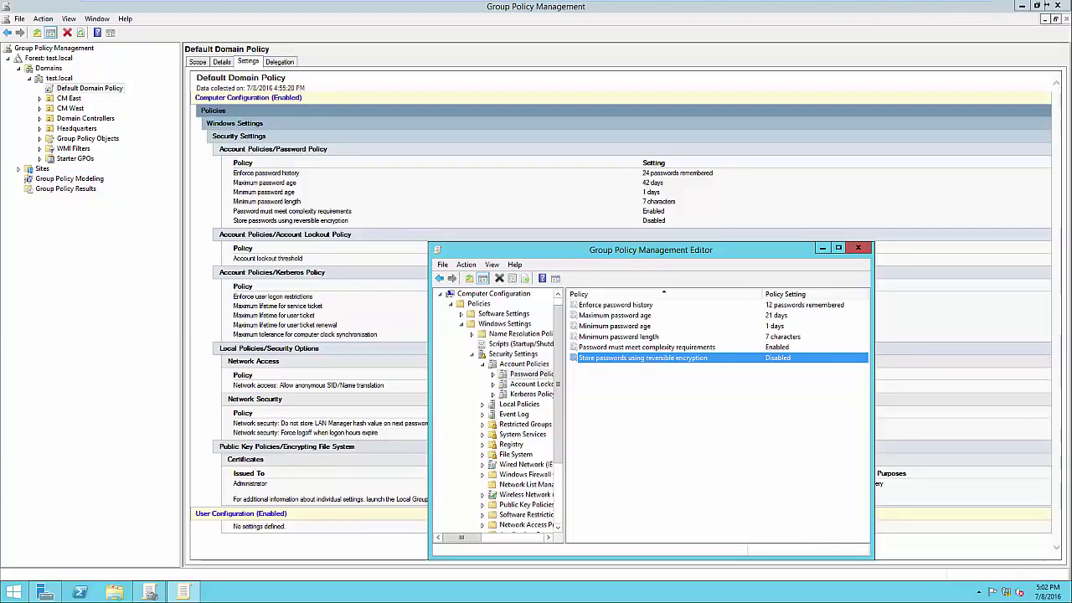
Set account lockout duration to 30 minutes, accepting the suggested 5-attempt threshold and 30-minute reset
left_click(556, 384)
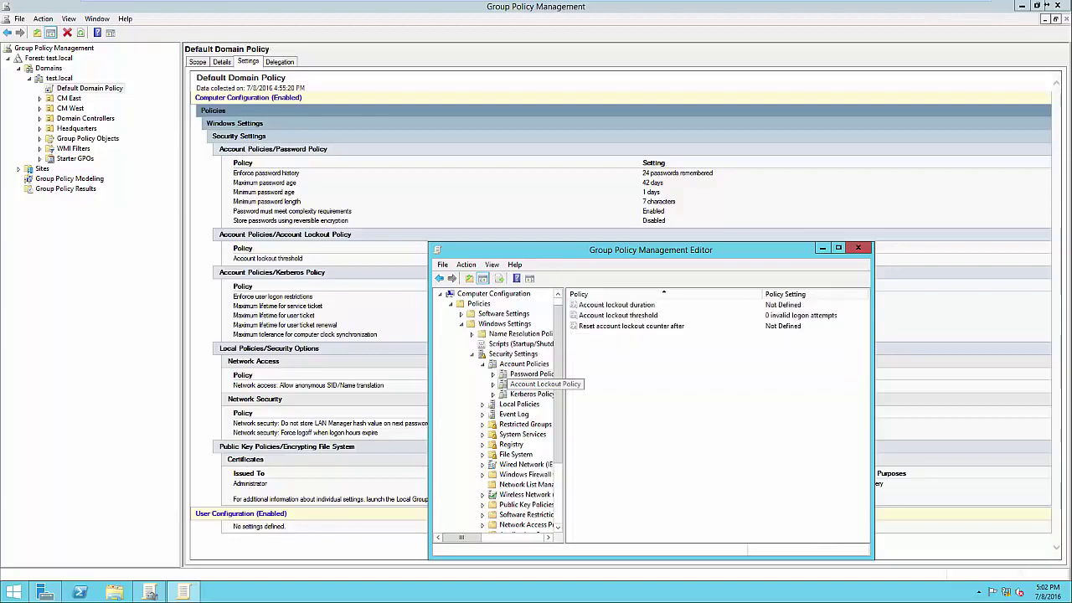
double_click(617, 305)
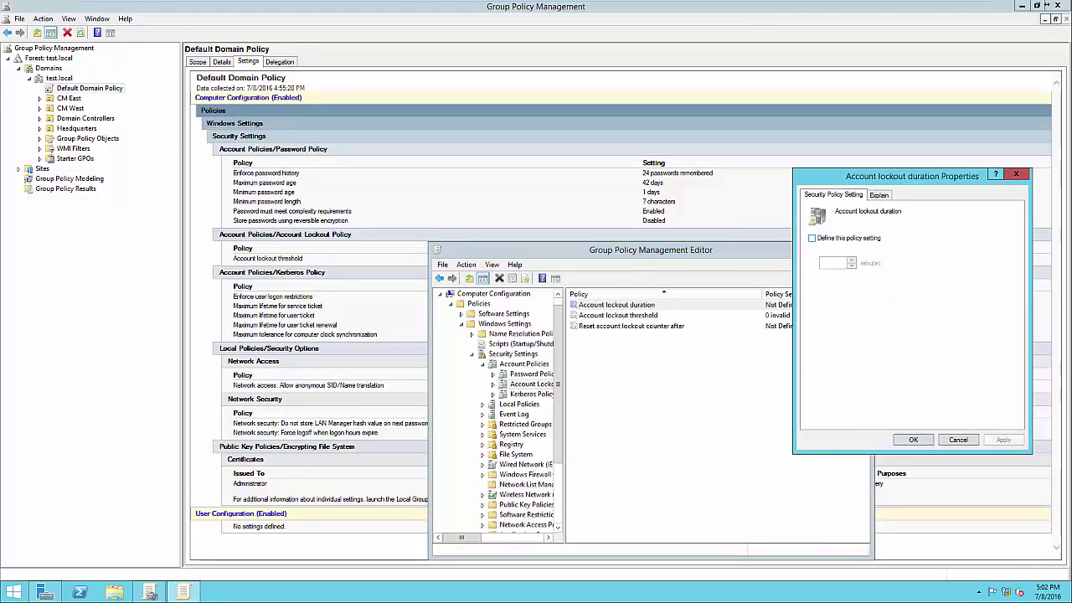
key("space")
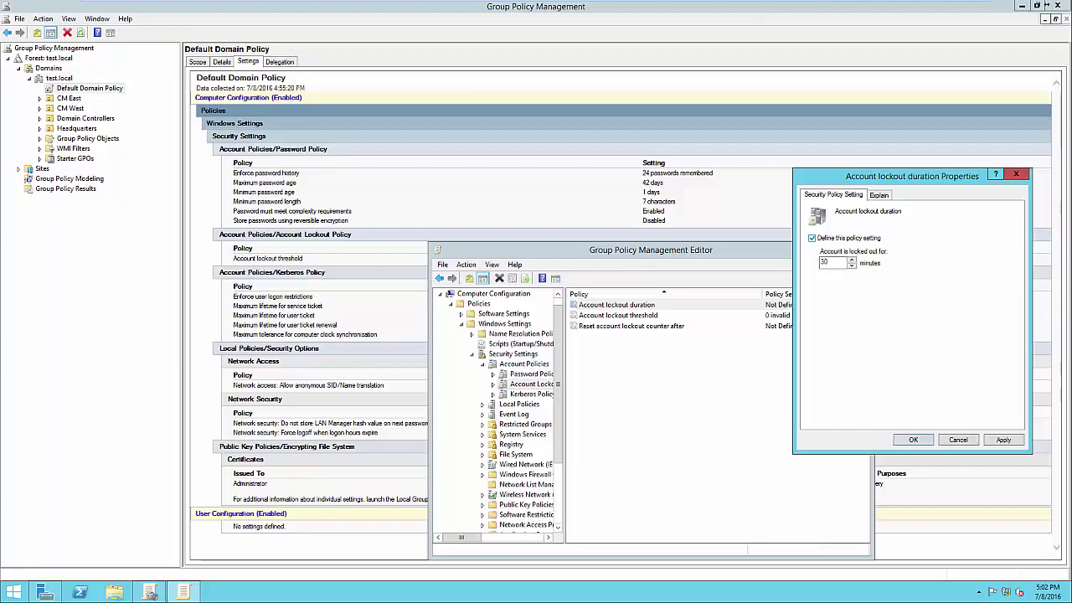
key("space")
key("space")
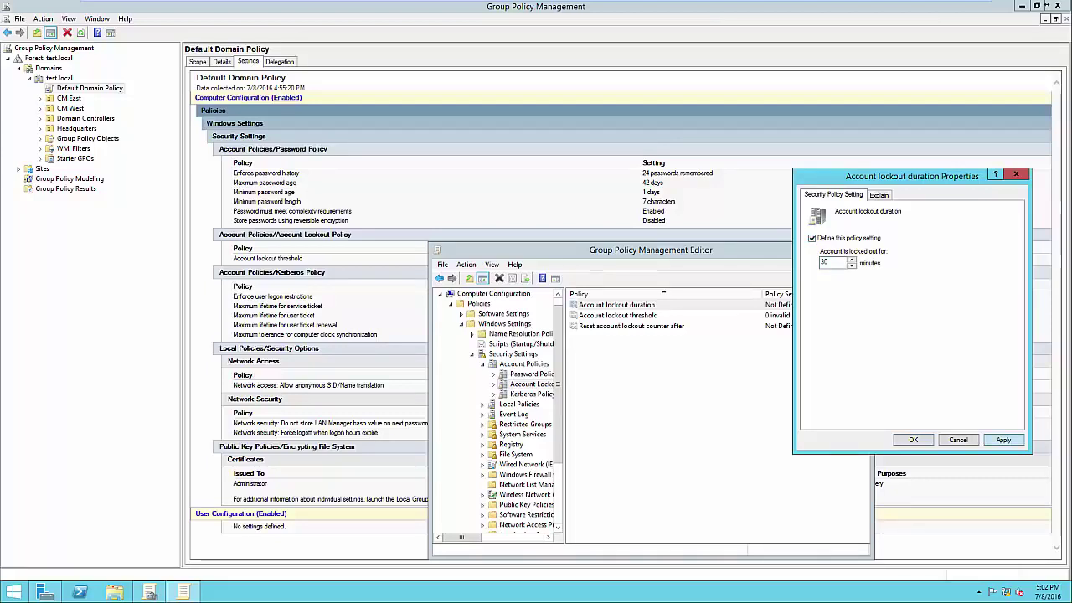
left_click(1004, 440)
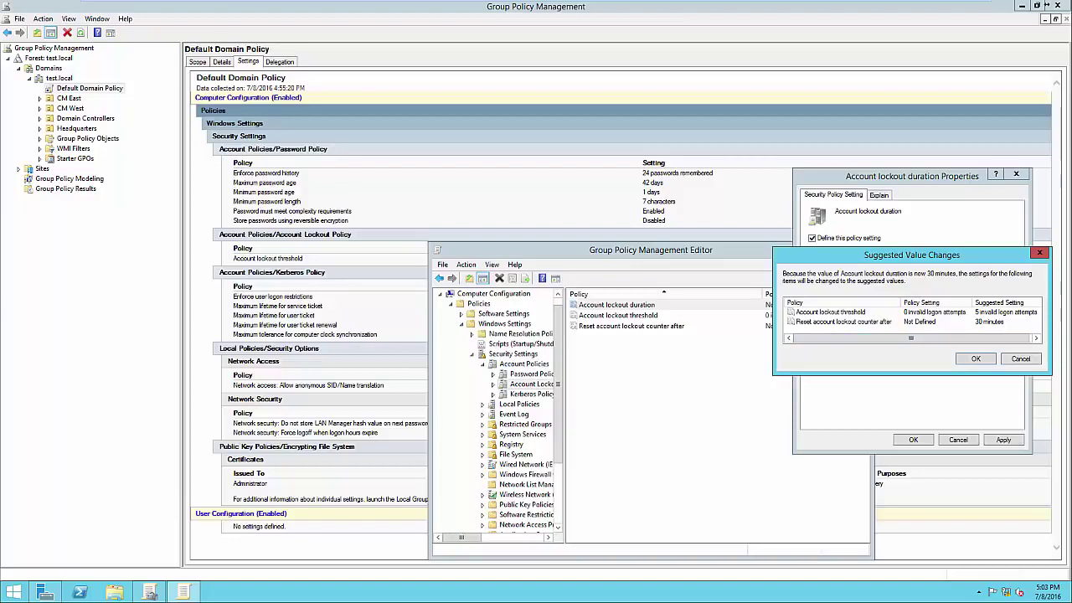
left_click_drag(912, 254, 893, 260)
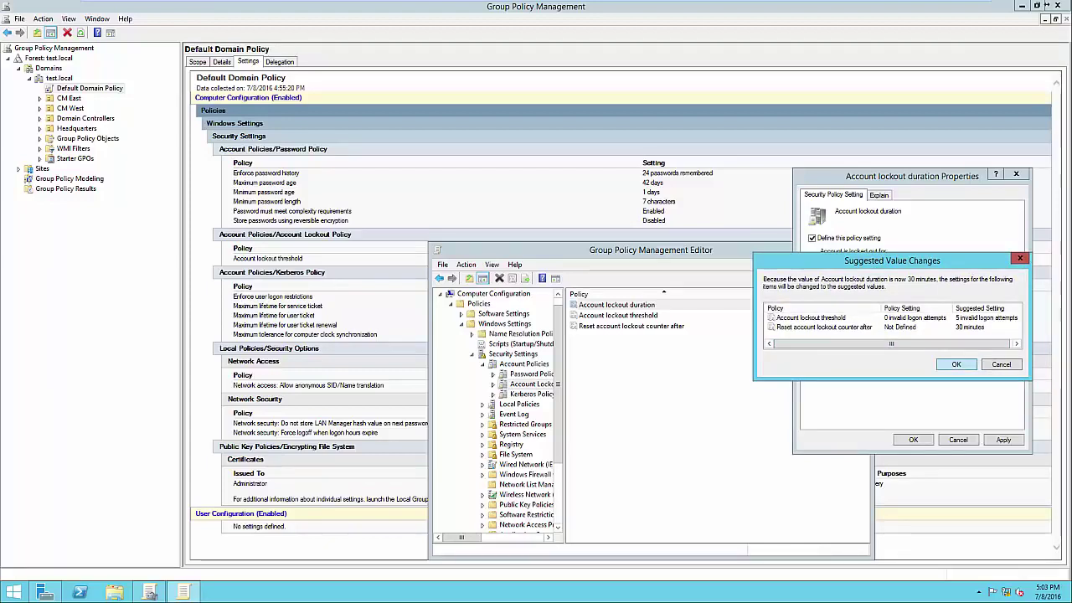
key("Return")
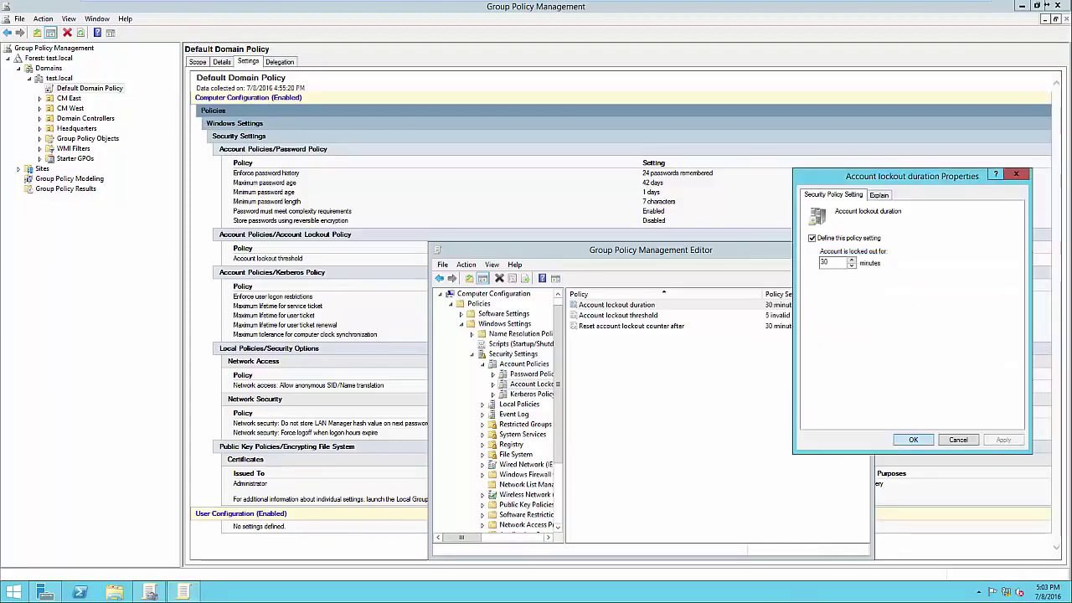
key("Return")
Review the 5-attempt lockout threshold and 30-minute reset counter, then close the policy editor
key("Down")
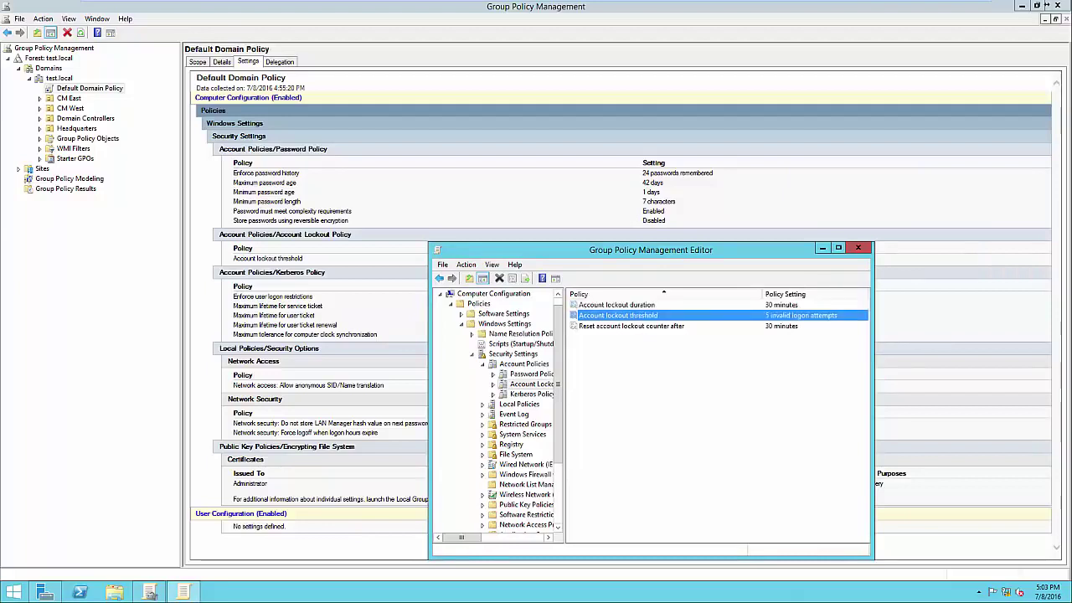
key("Return")
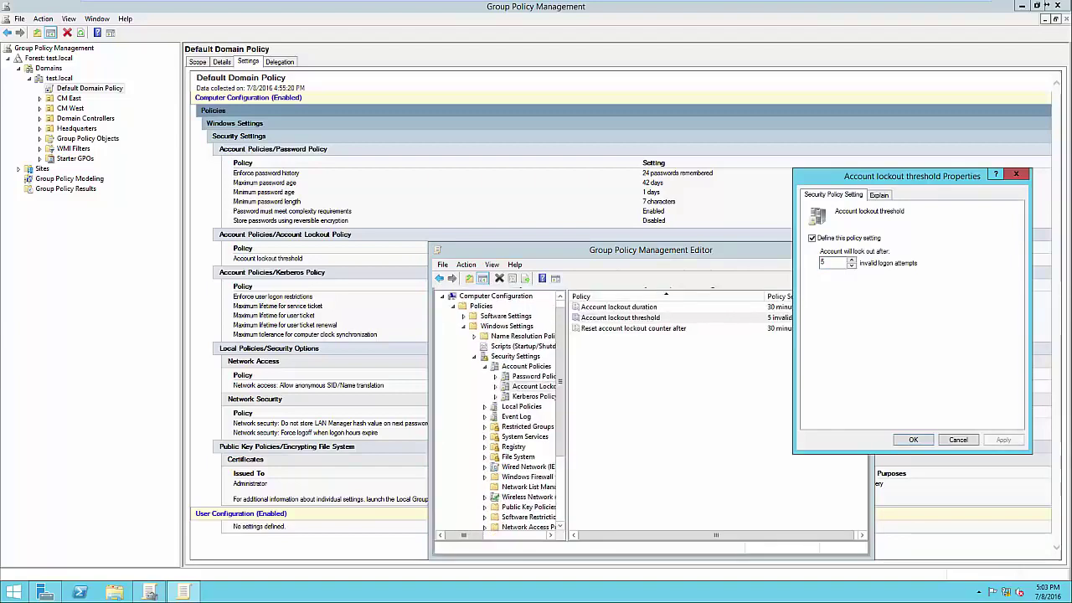
key("Return")
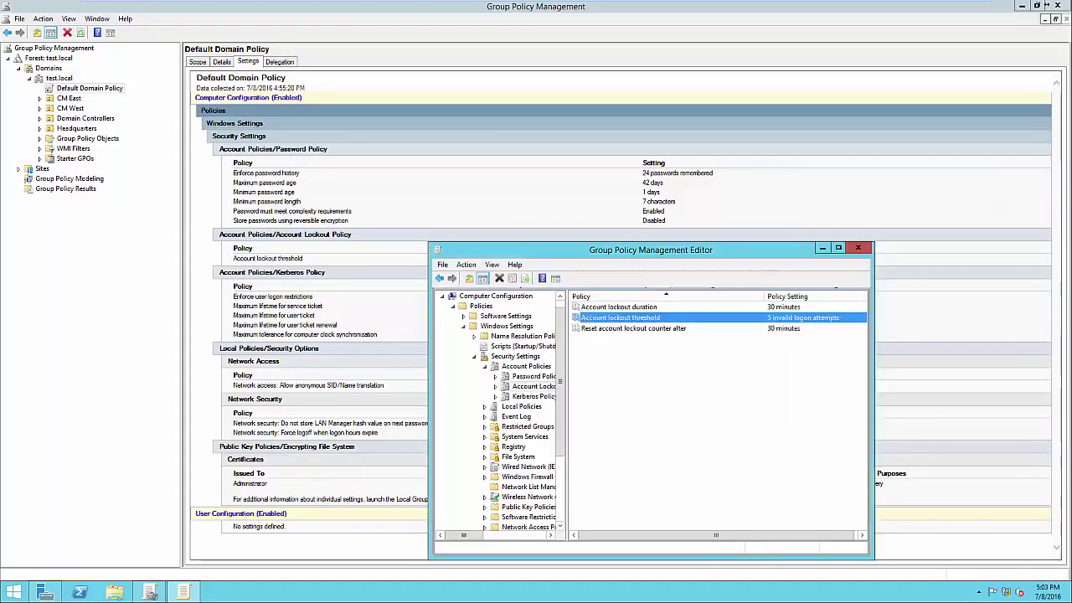
key("Down")
key("Return")
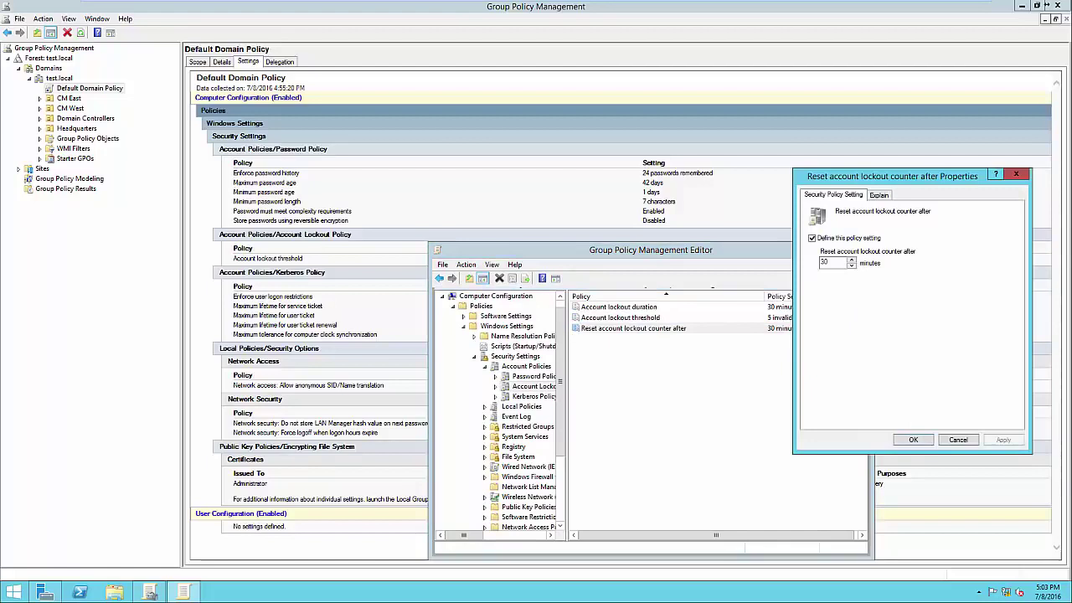
left_click_drag(892, 176, 917, 169)
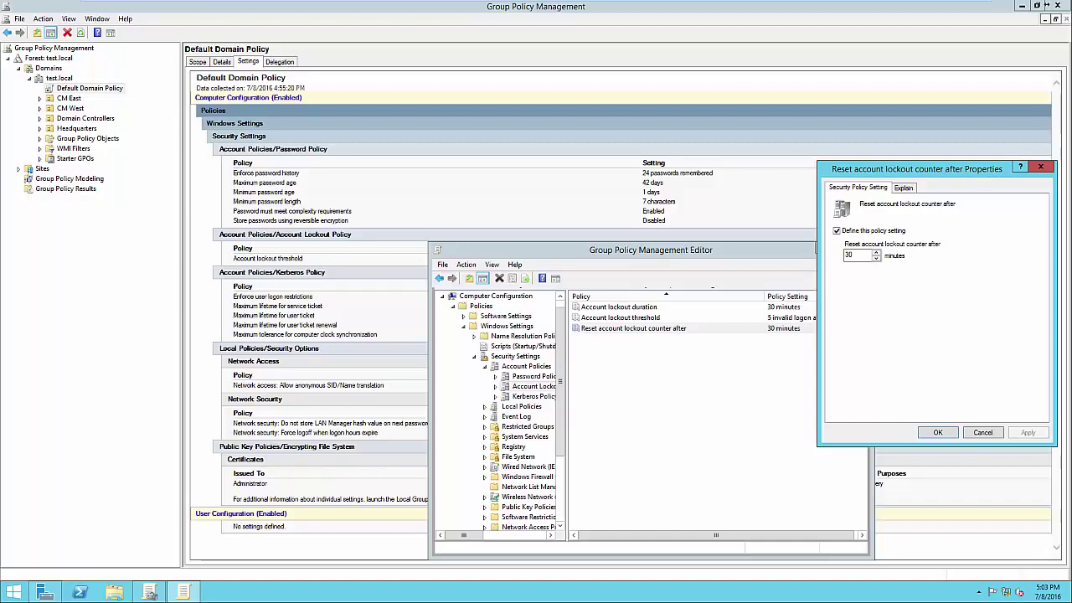
key("Return")
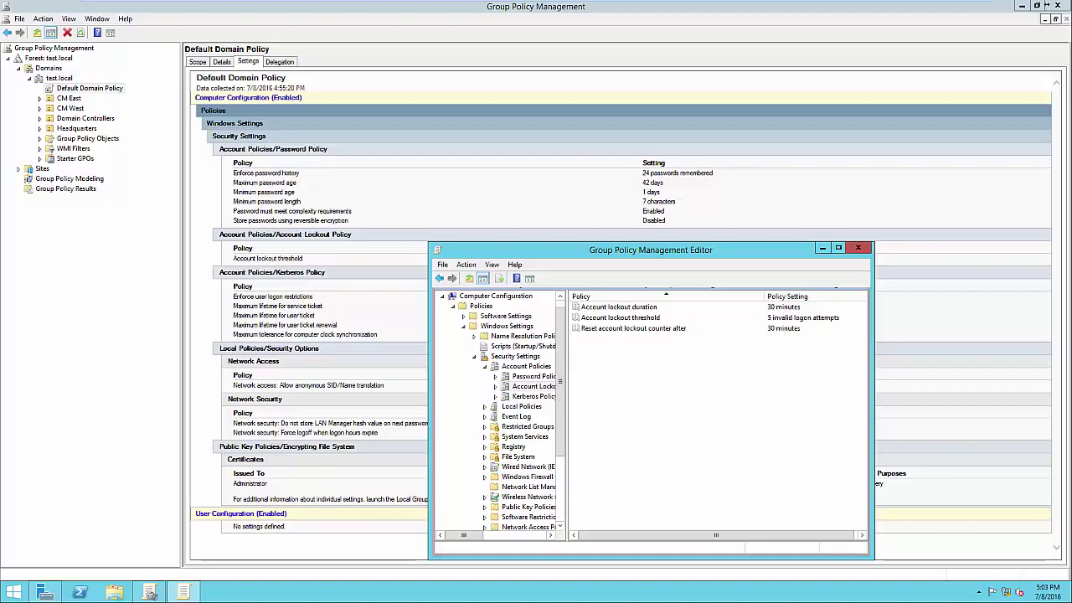
key("alt+F4")
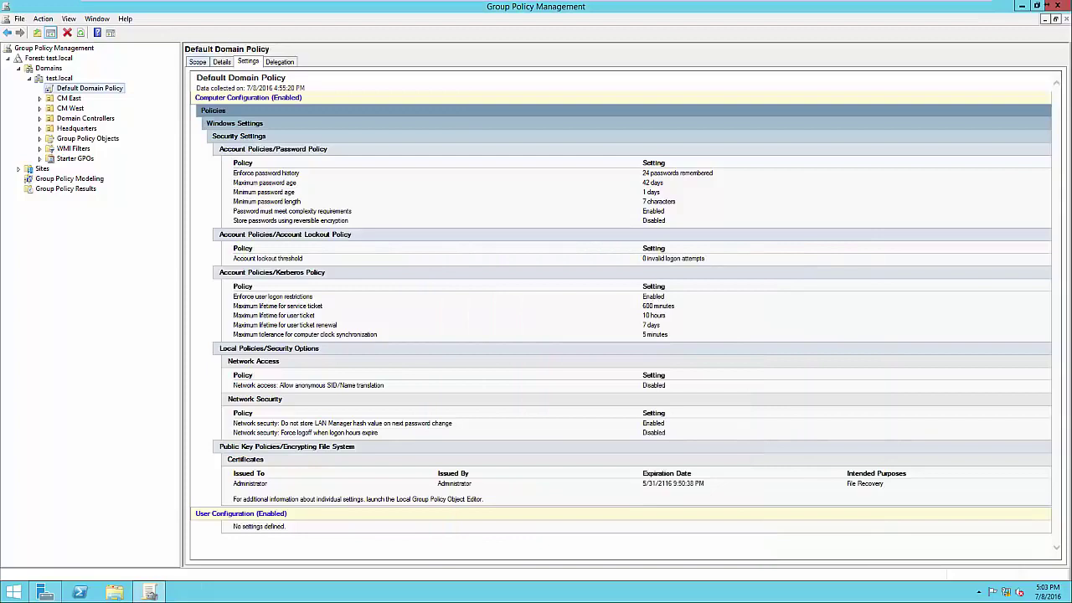
Review Default Domain Policy's test.local link and Authenticated Users filtering, then select Headquarters
left_click(198, 62)
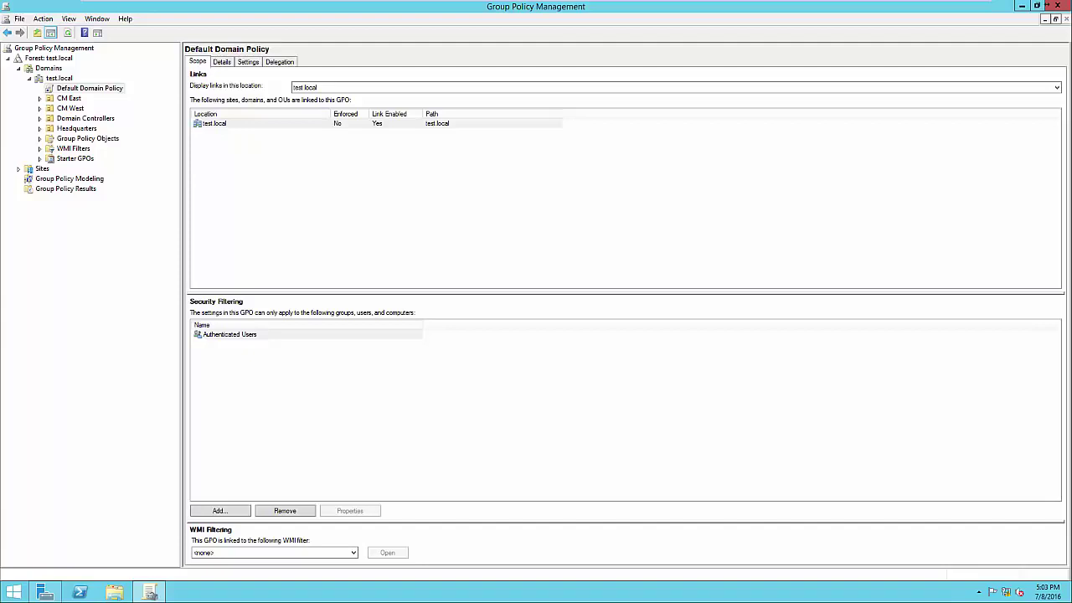
left_click(215, 123)
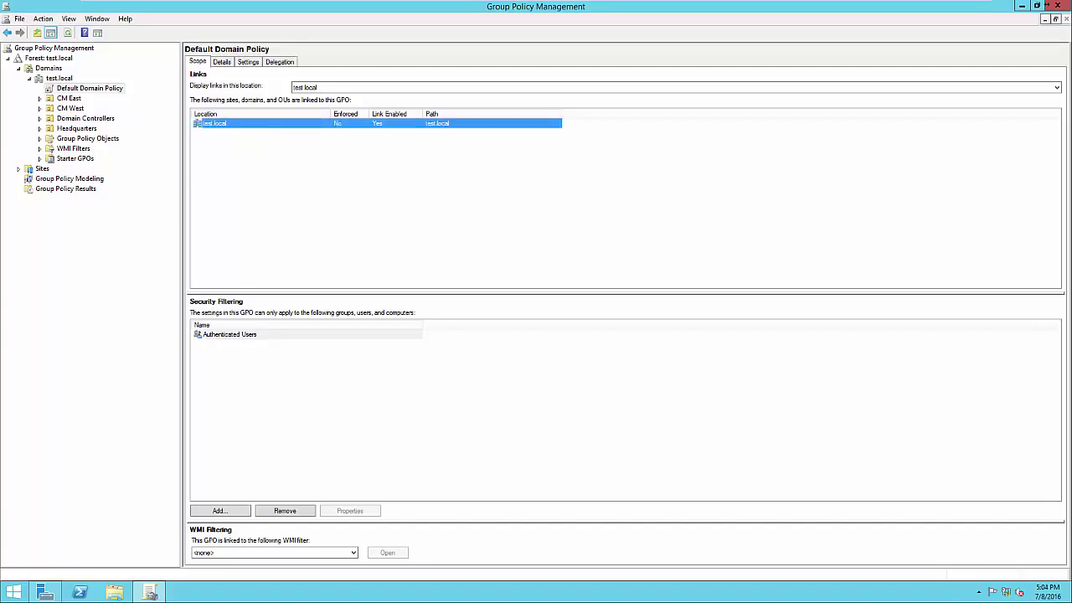
left_click(230, 334)
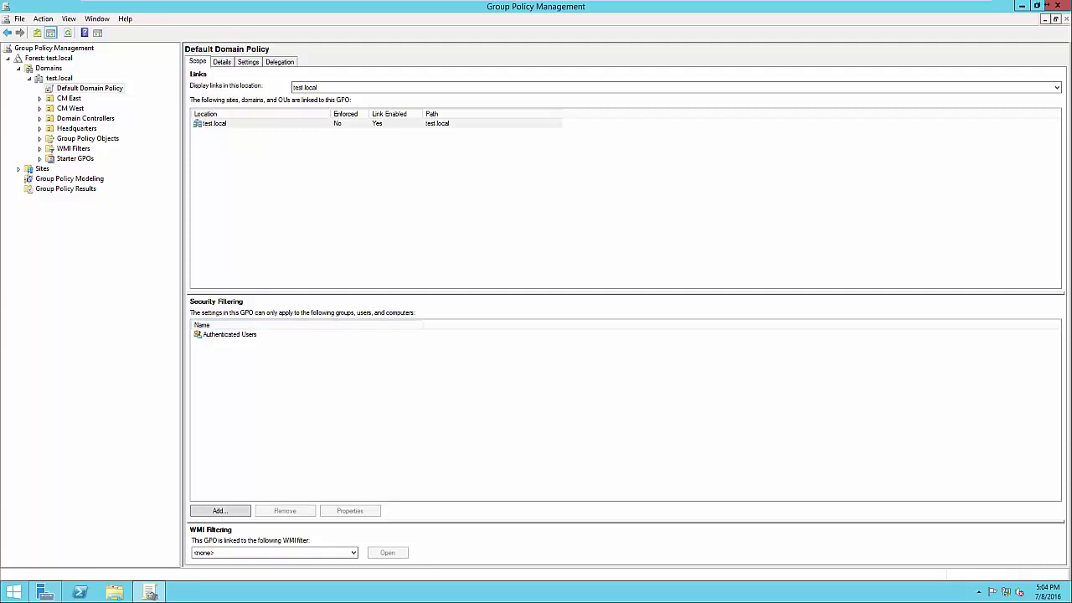
left_click(229, 334)
left_click(335, 392)
left_click(229, 334)
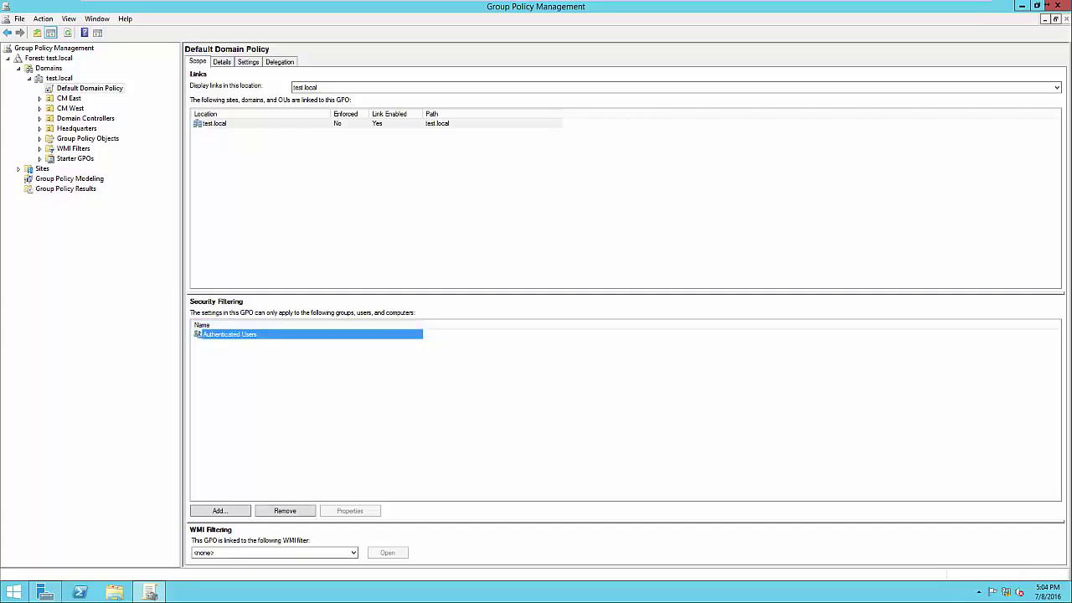
left_click(335, 385)
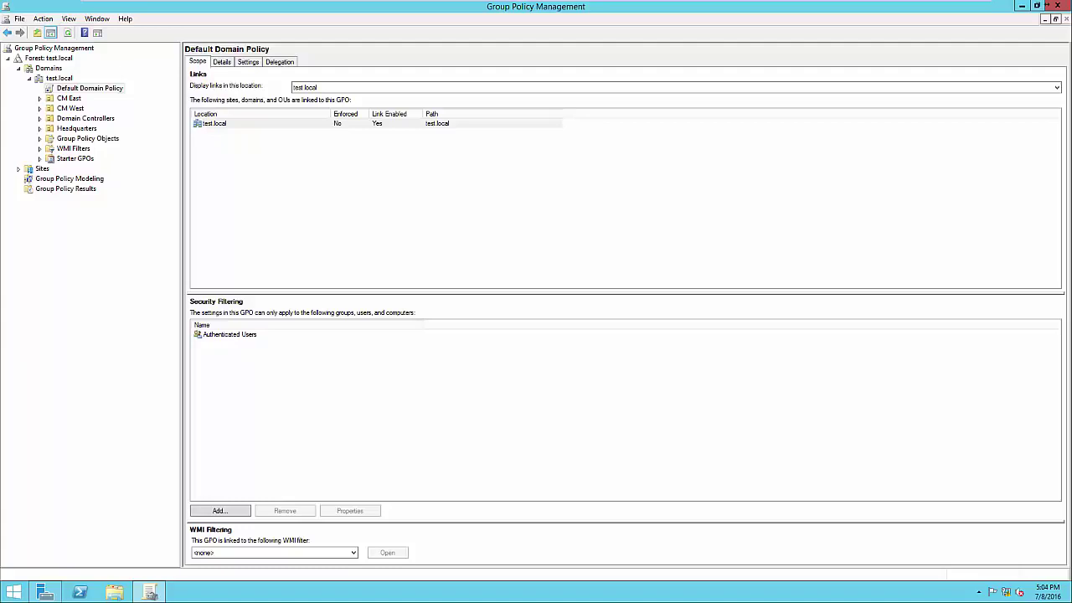
left_click(76, 129)
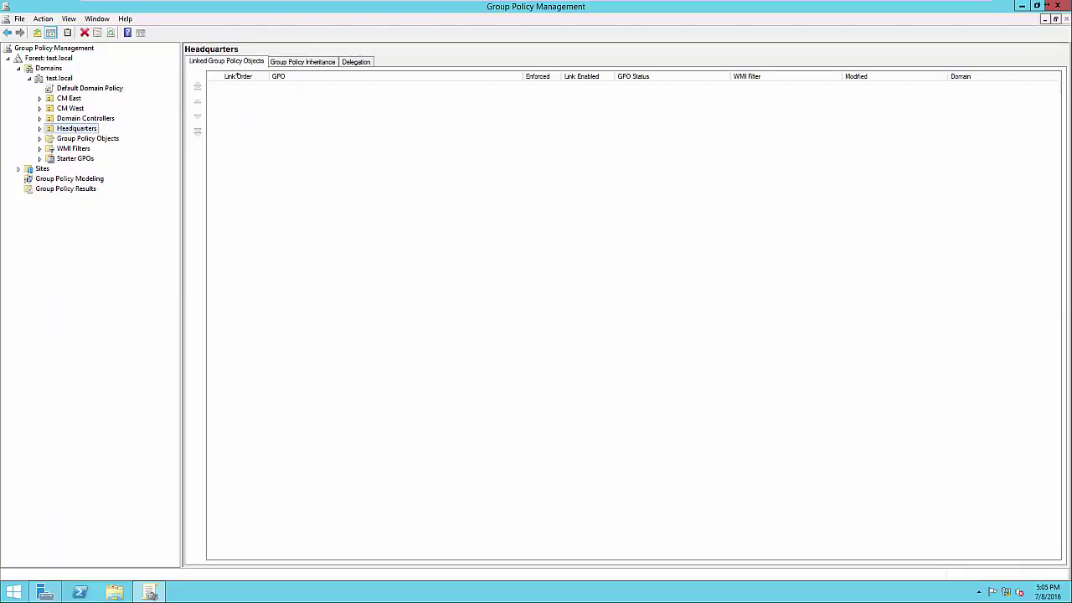
Create a GPO named 'Screen Timeout' linked to Headquarters and view its scope
key("F2")
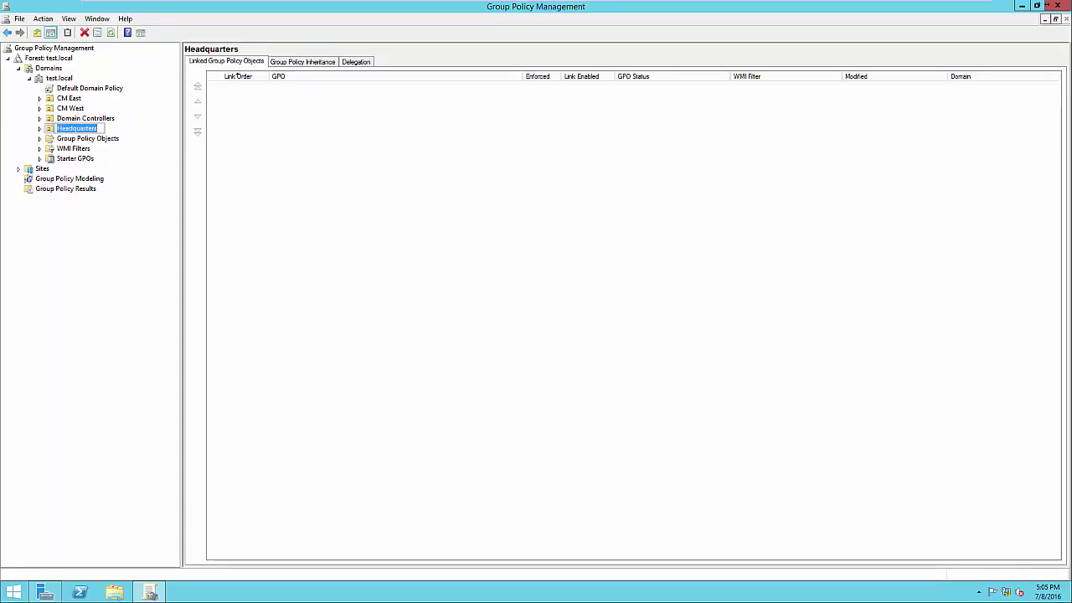
key("Escape")
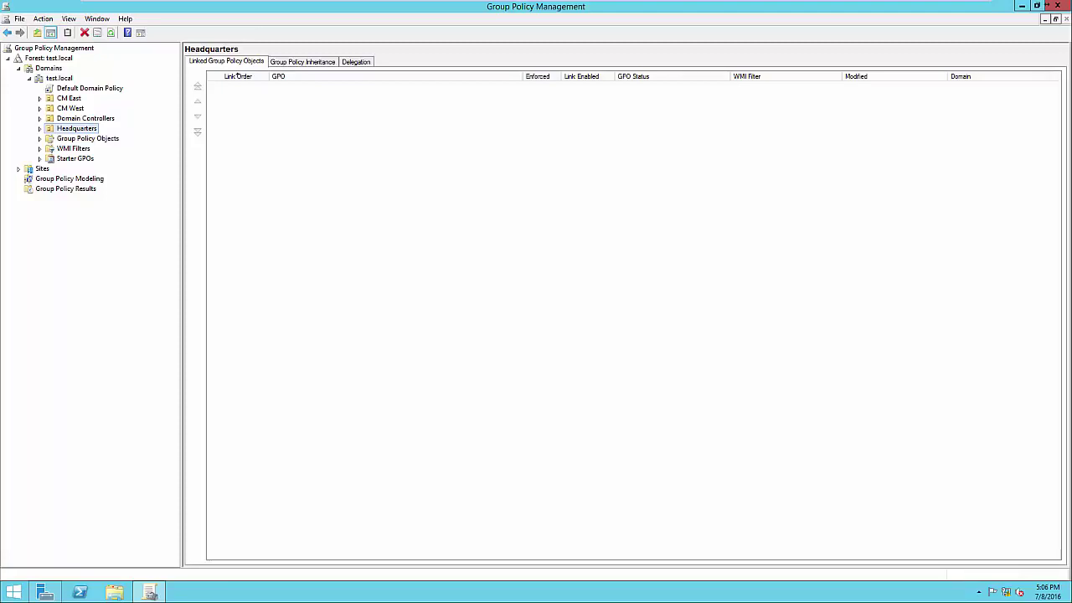
key("shift+F10")
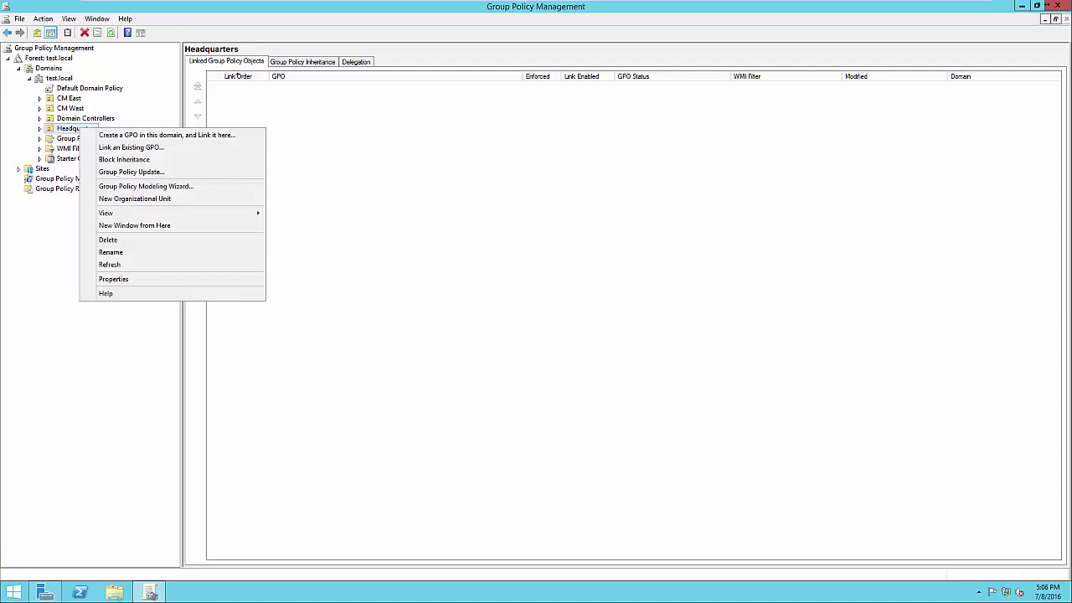
key("Down")
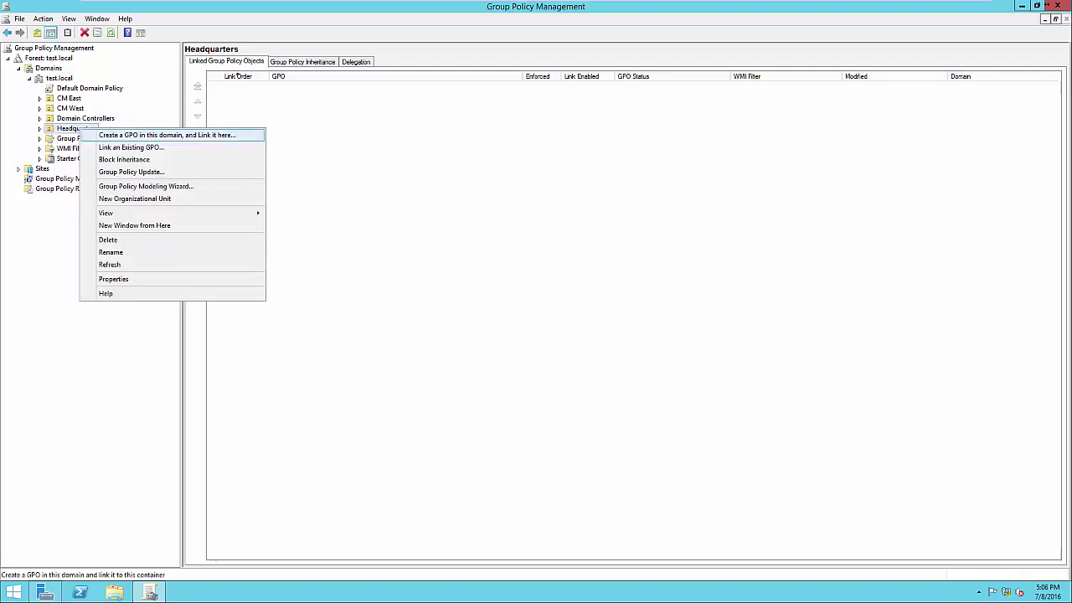
key("Return")
key("End")
key("ctrl+shift+Left")
key("ctrl+shift+Left")
key("ctrl+shift+Left")
key("ctrl+shift+Left")
type("Screen Timeout")
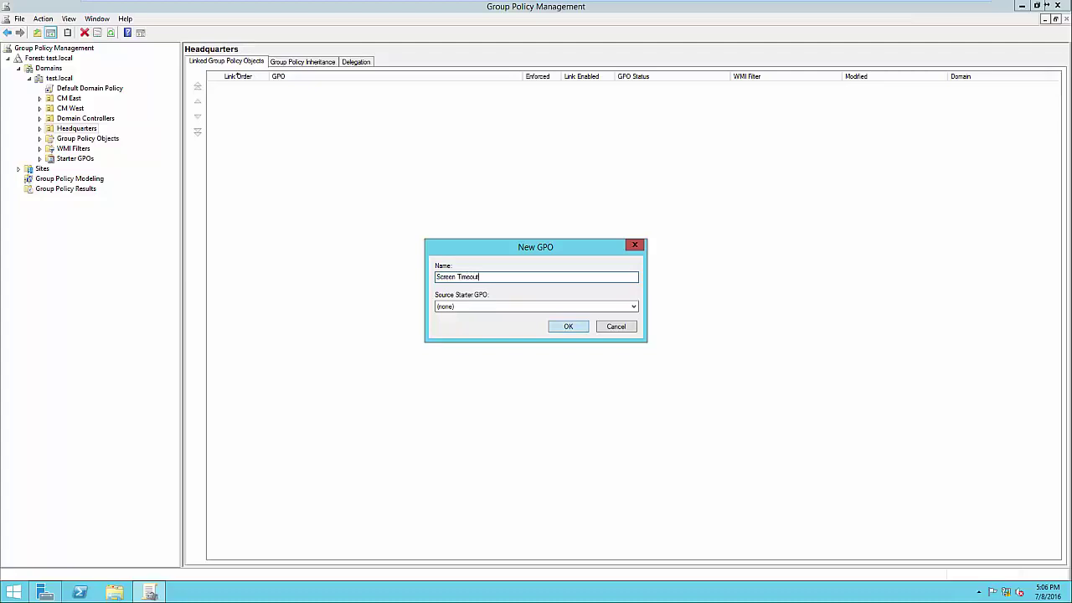
key("Return")
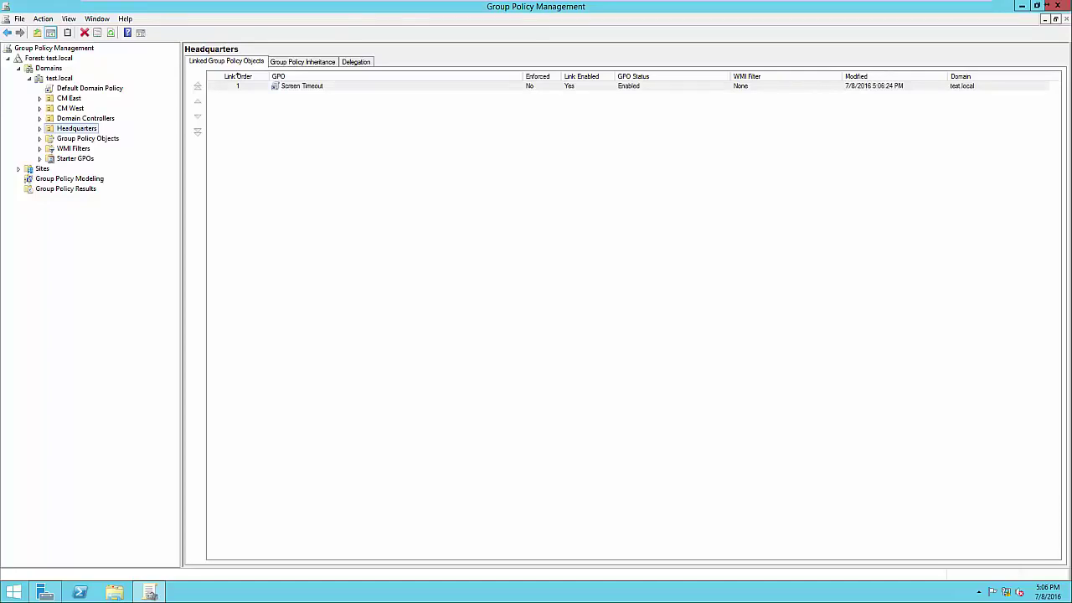
left_click(39, 129)
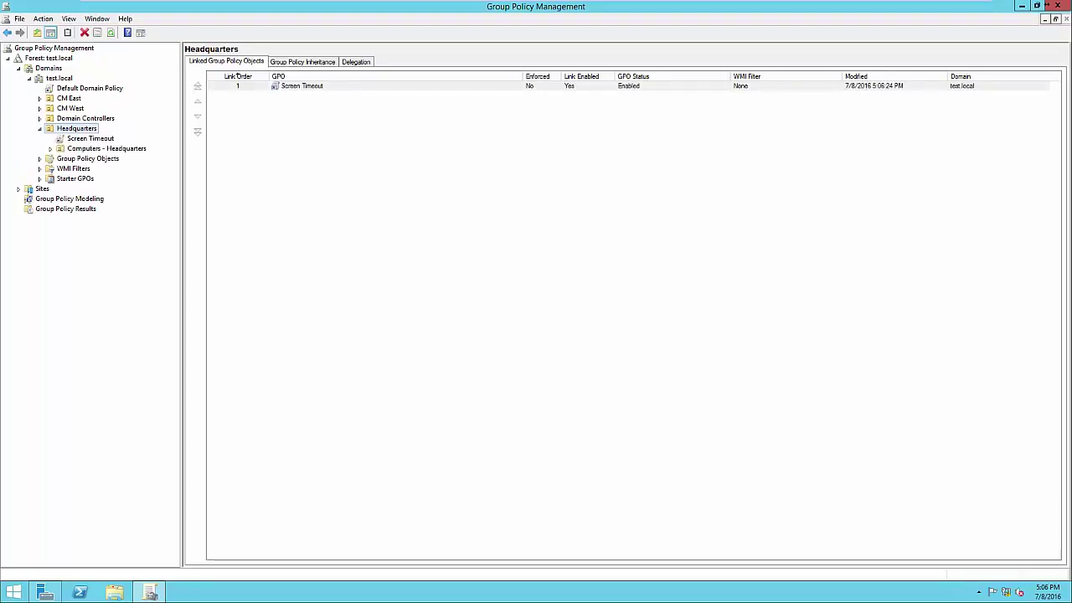
key("Down")
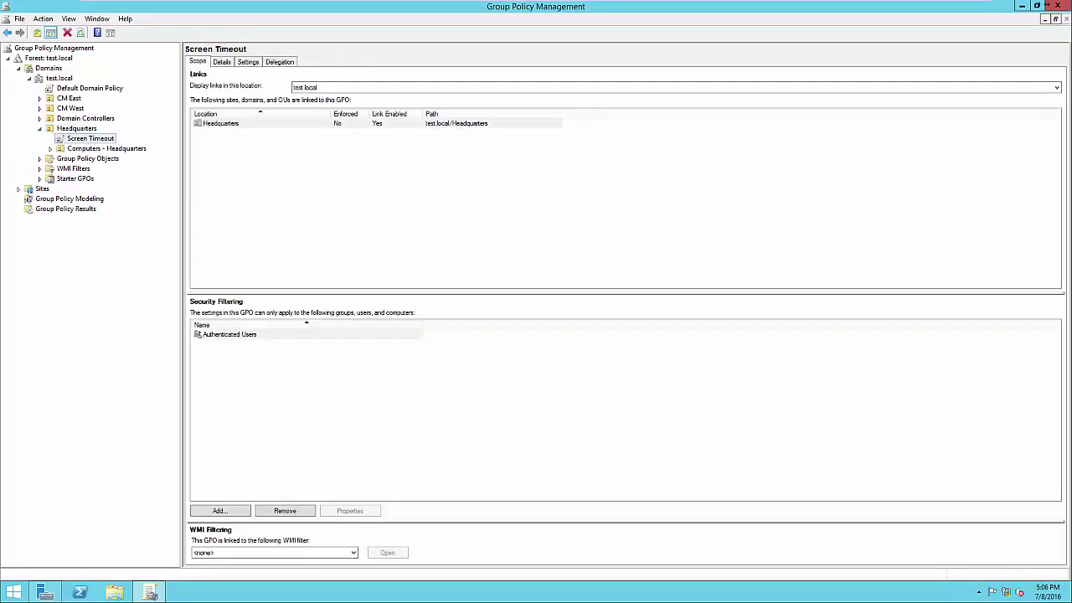
Open the Screen Timeout GPO for editing in Group Policy Management Editor
left_click(229, 335)
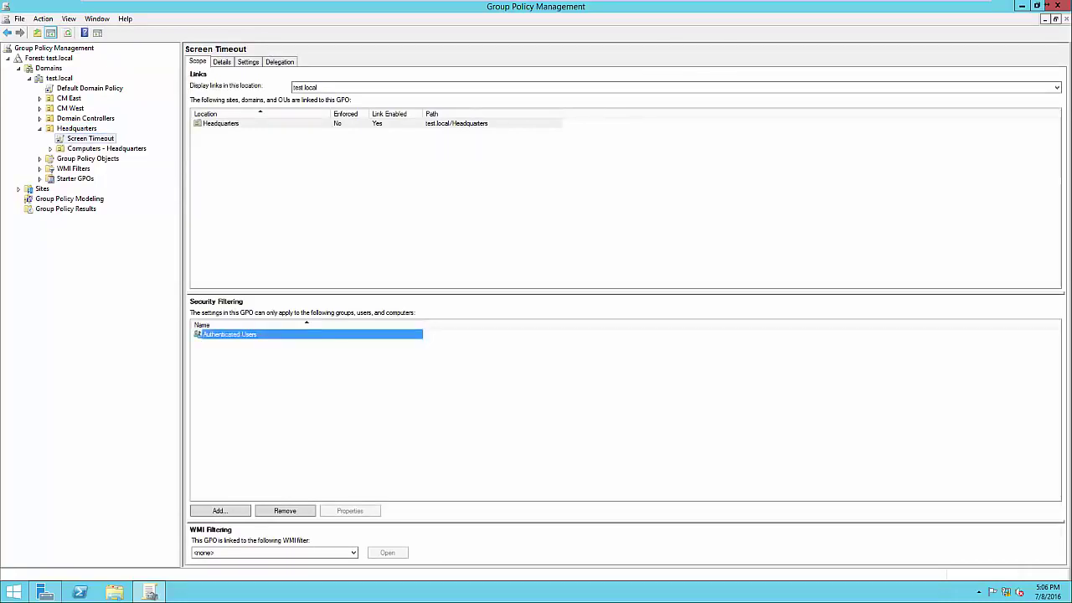
left_click(335, 394)
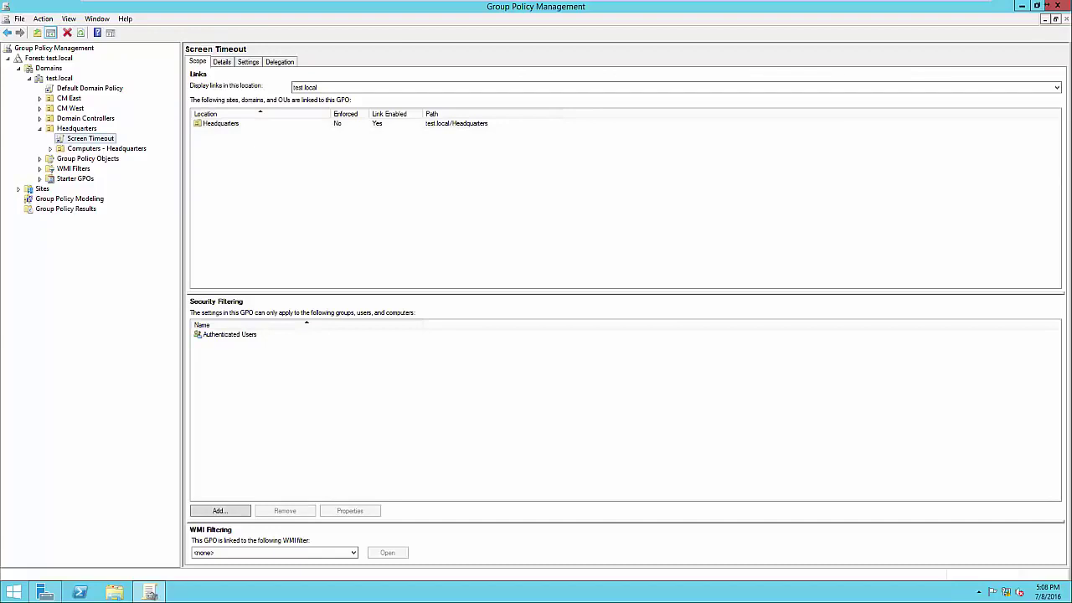
right_click(93, 139)
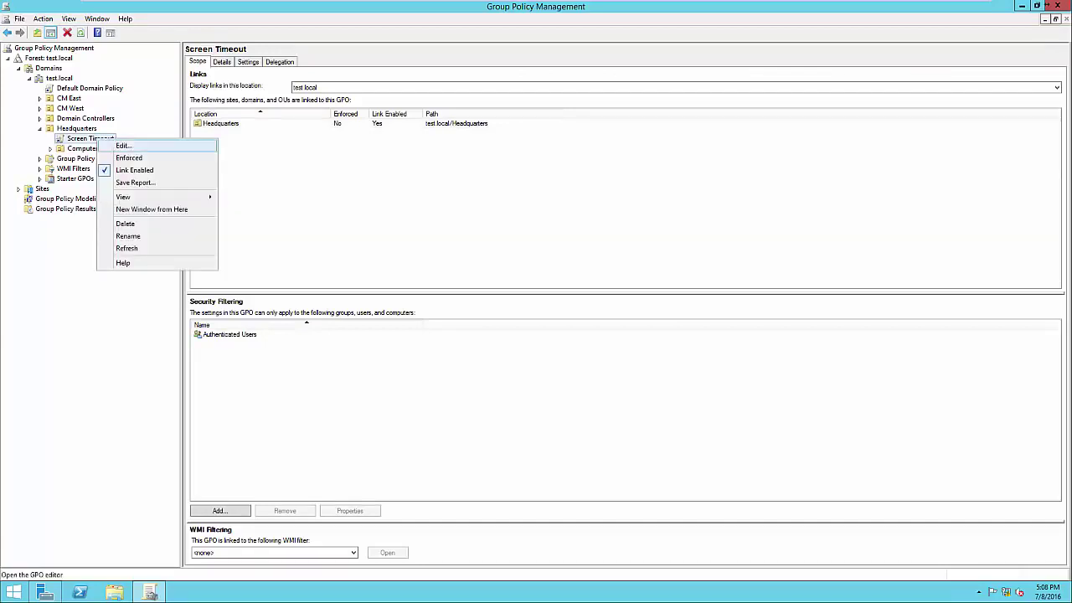
left_click(123, 146)
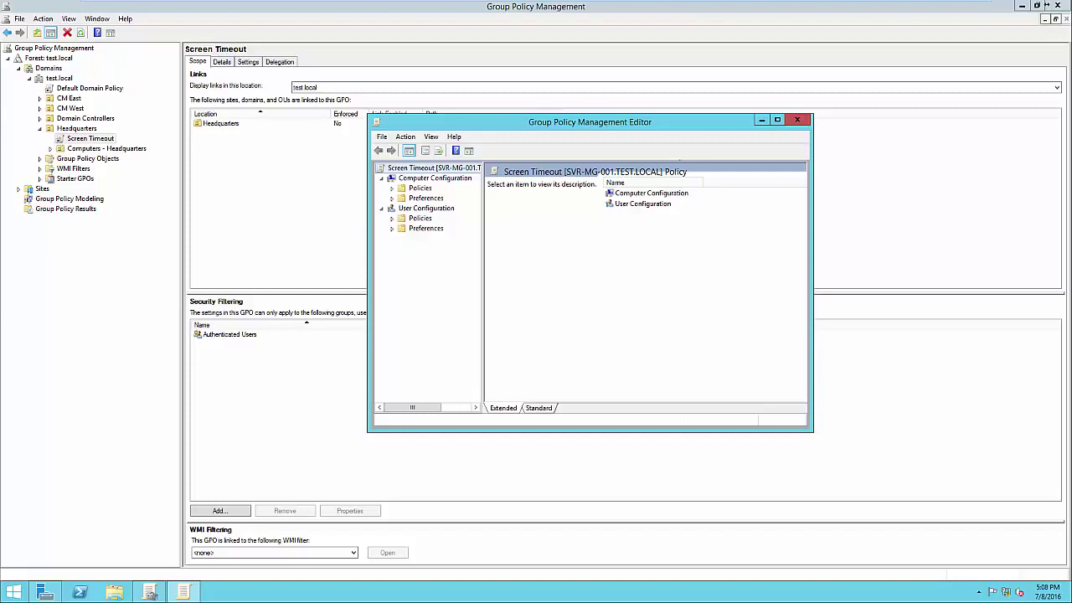
Navigate to Windows Settings > Security Settings > Local Policies > Security Options and maximize the editor
left_click(392, 189)
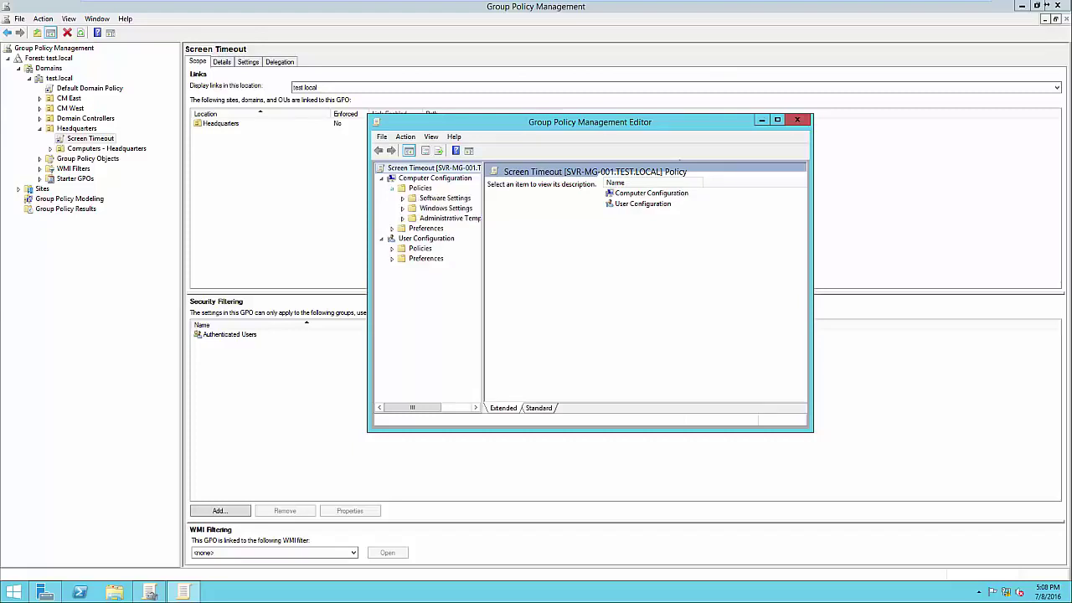
left_click(402, 207)
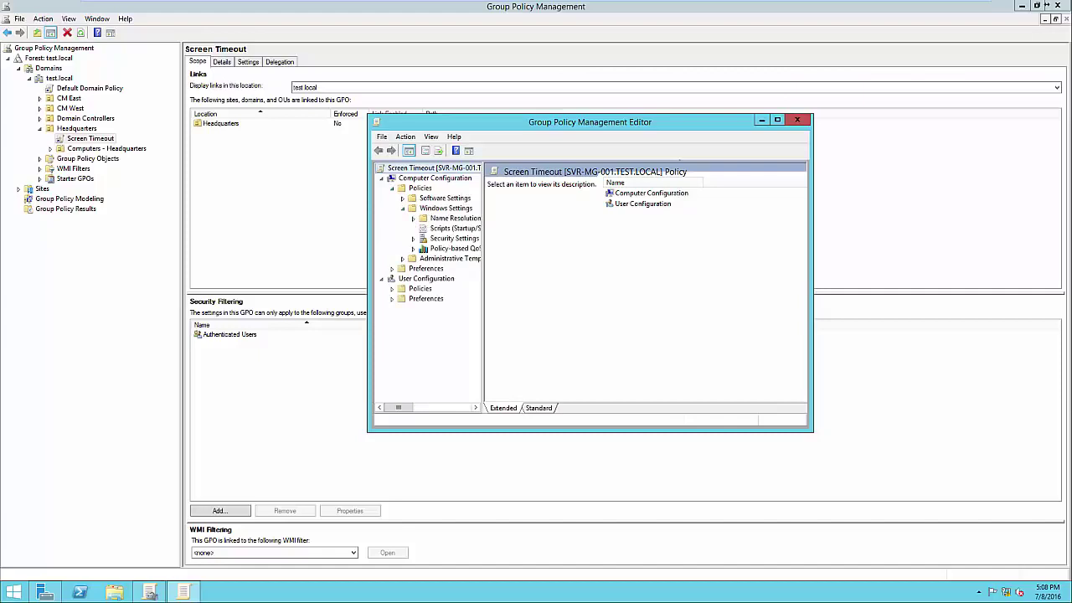
left_click_drag(484, 284, 572, 285)
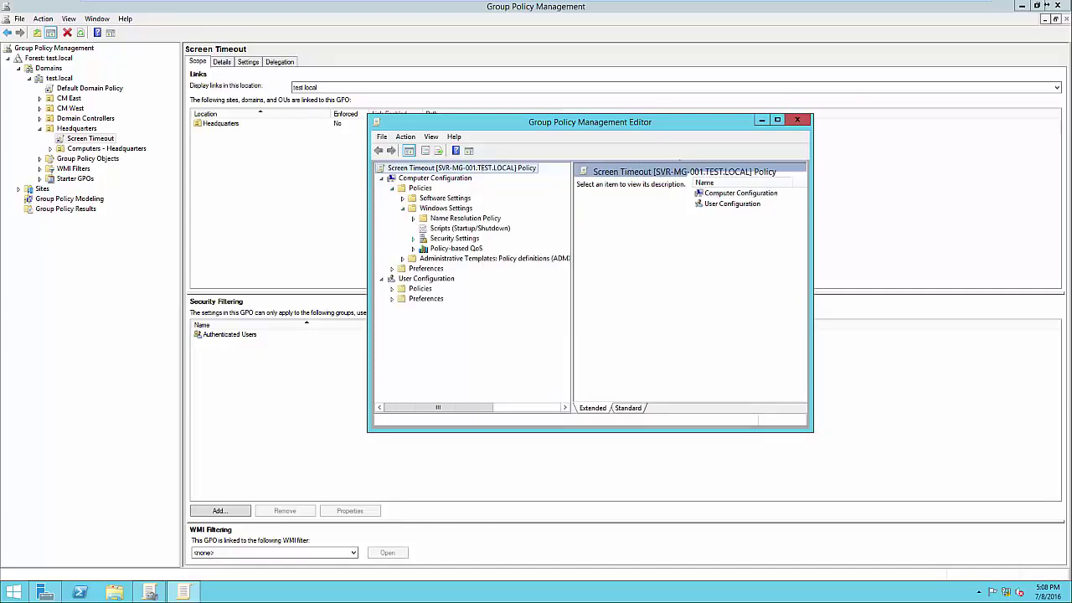
left_click(413, 238)
left_click(423, 238)
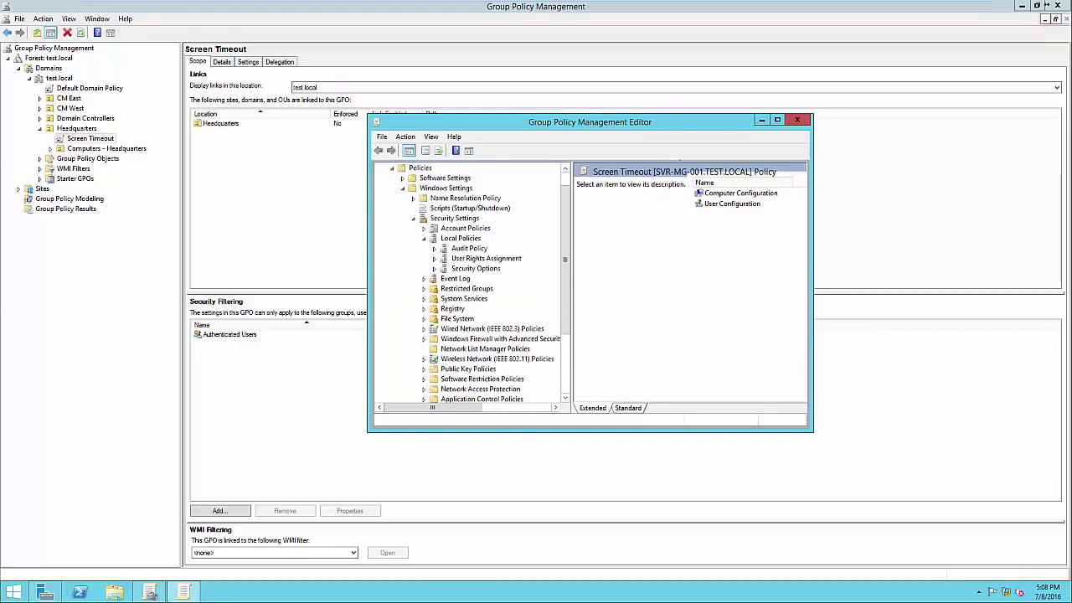
left_click(476, 269)
key("super+Up")
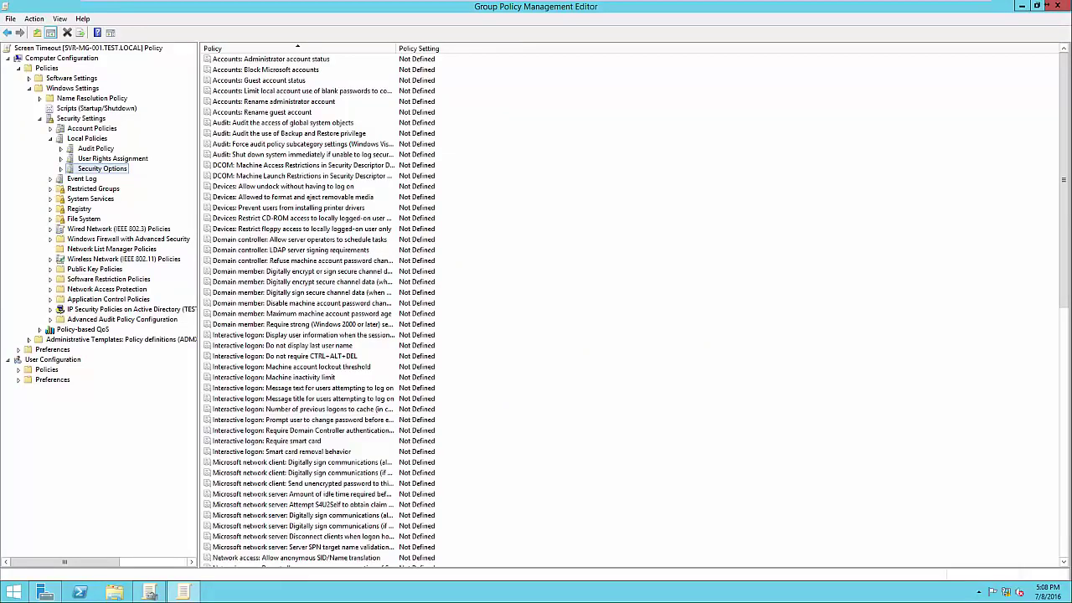
Define Interactive logon: Machine inactivity limit as 300 seconds, then close the editor
double_click(274, 377)
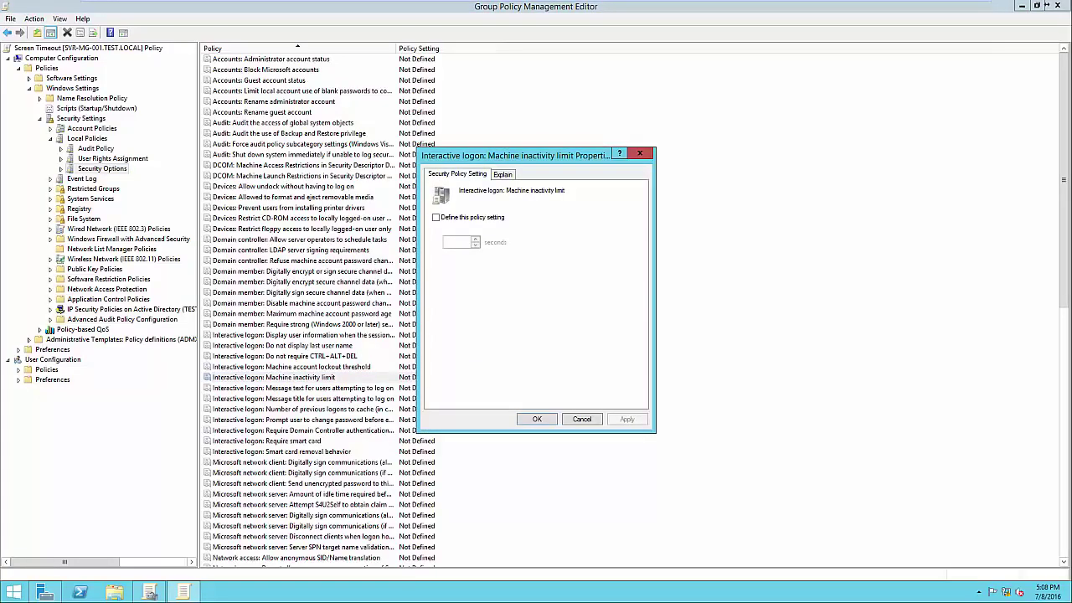
key("space")
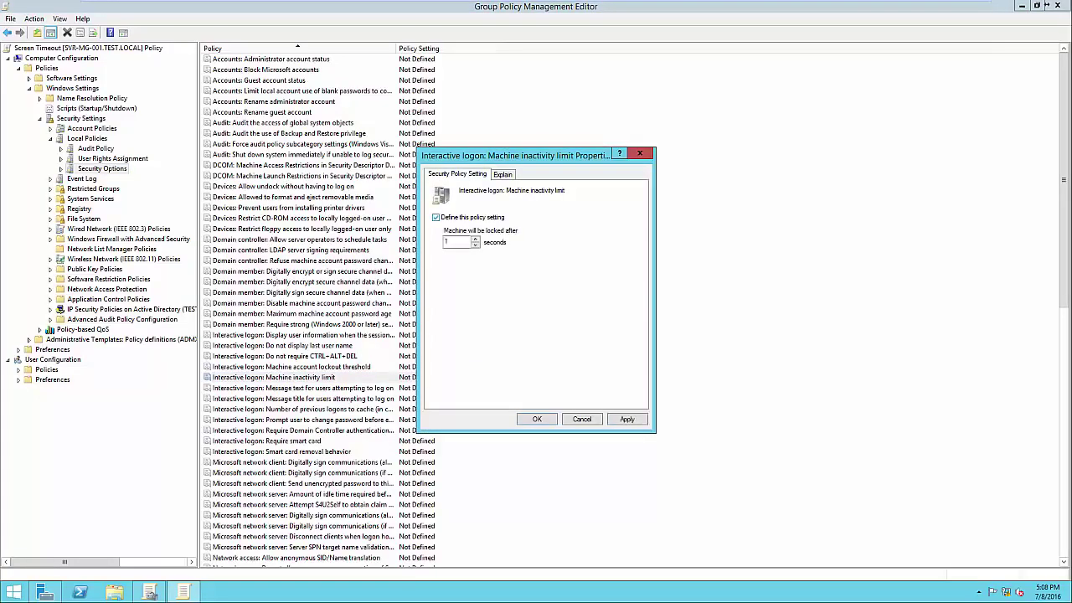
key("Tab")
type("300")
key("ctrl+Tab")
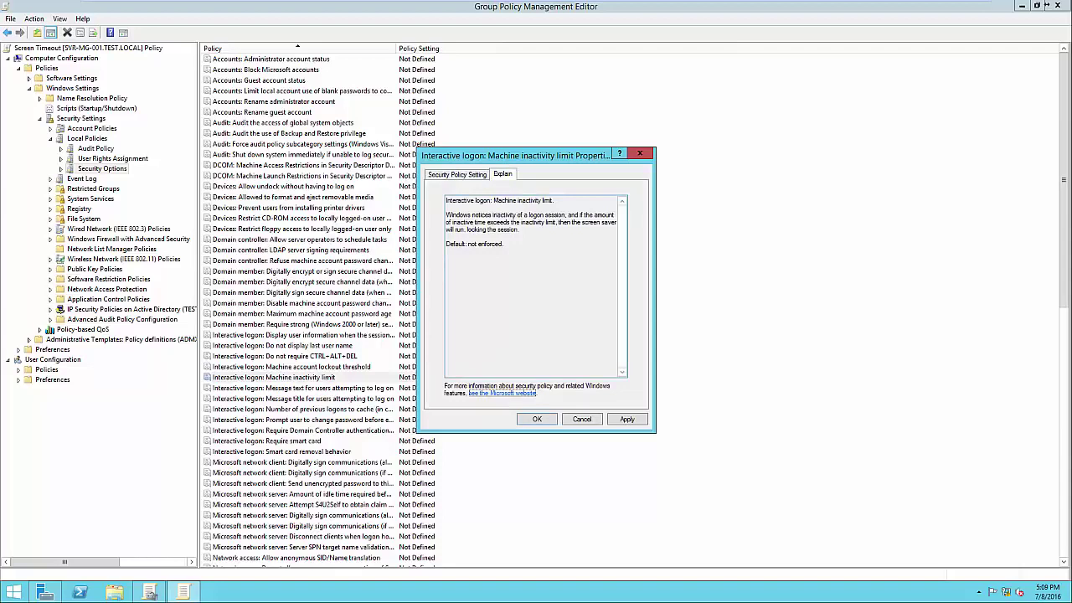
key("ctrl+shift+Tab")
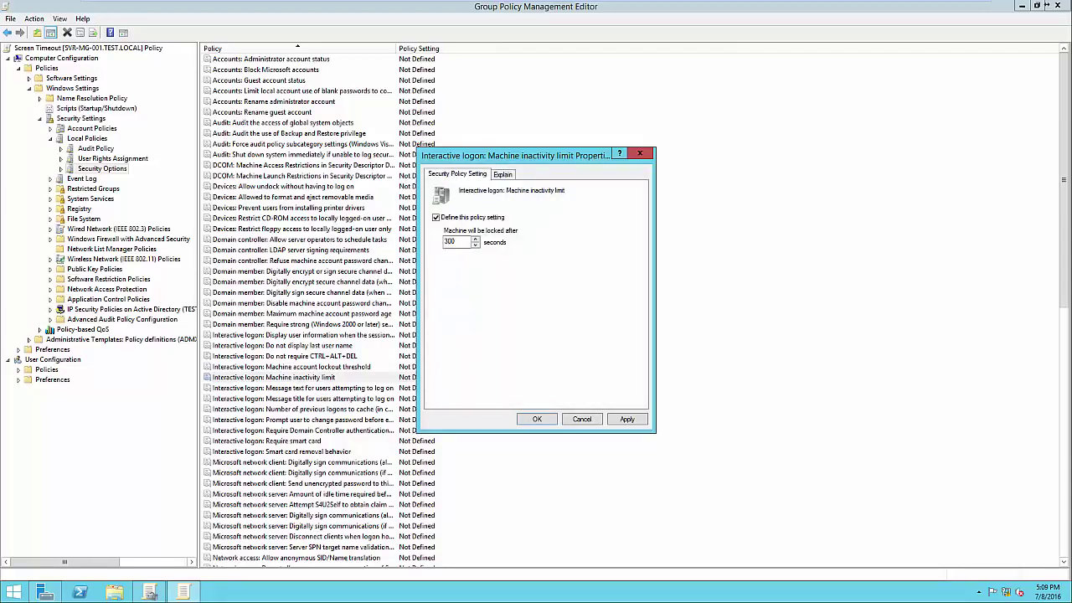
key("alt+a")
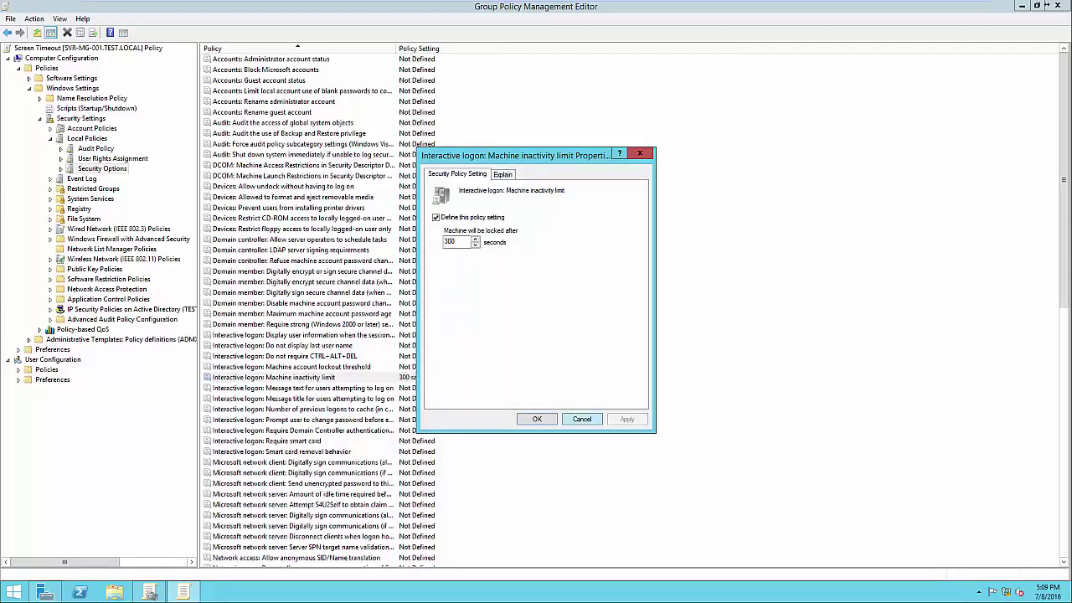
key("Return")
left_click(637, 377)
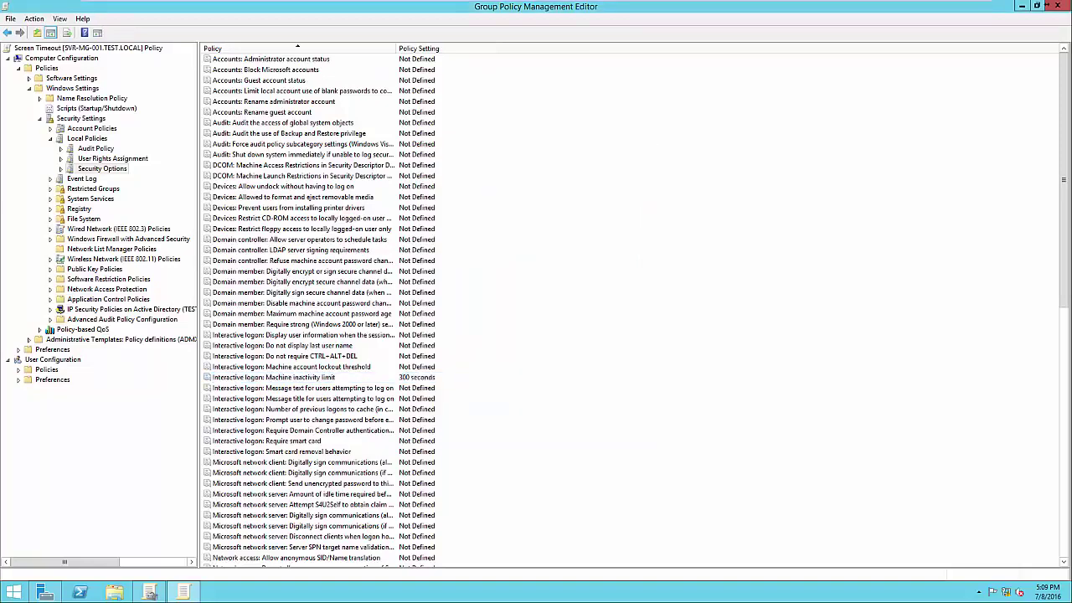
left_click(274, 377)
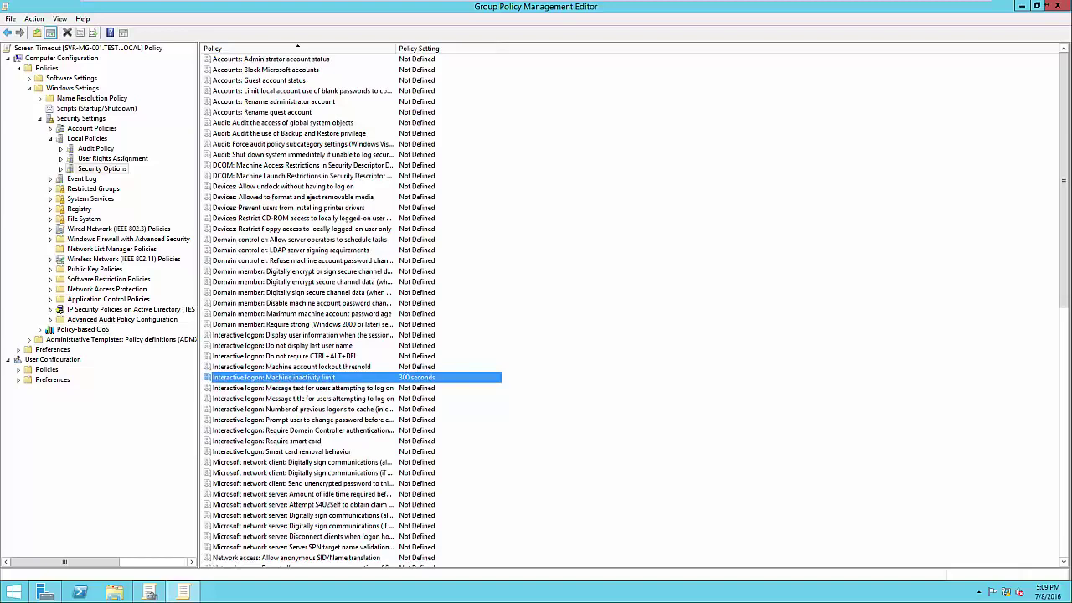
left_click(1054, 5)
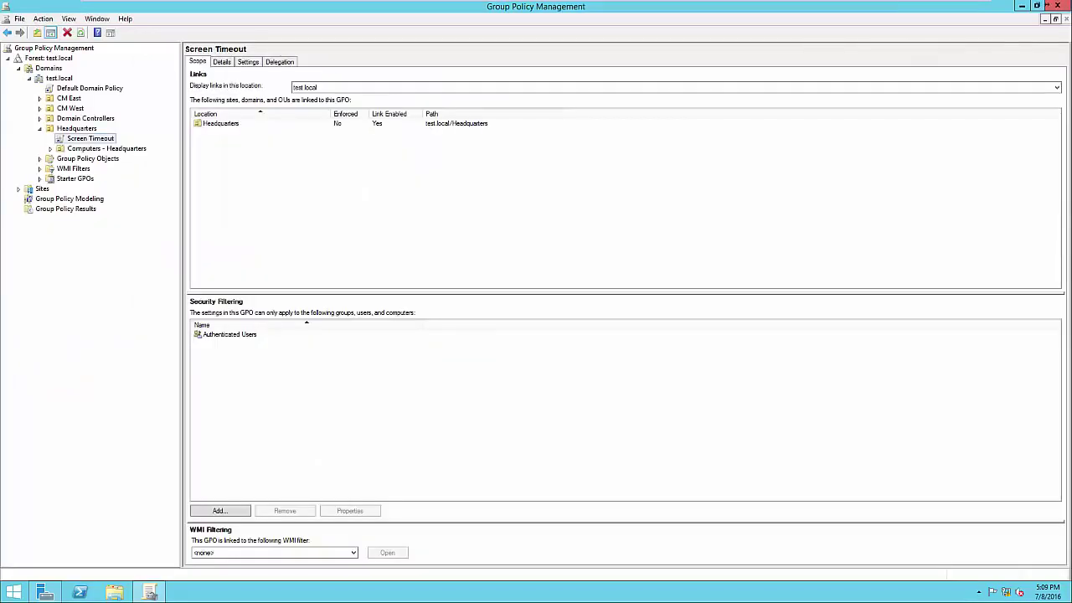
left_click(248, 62)
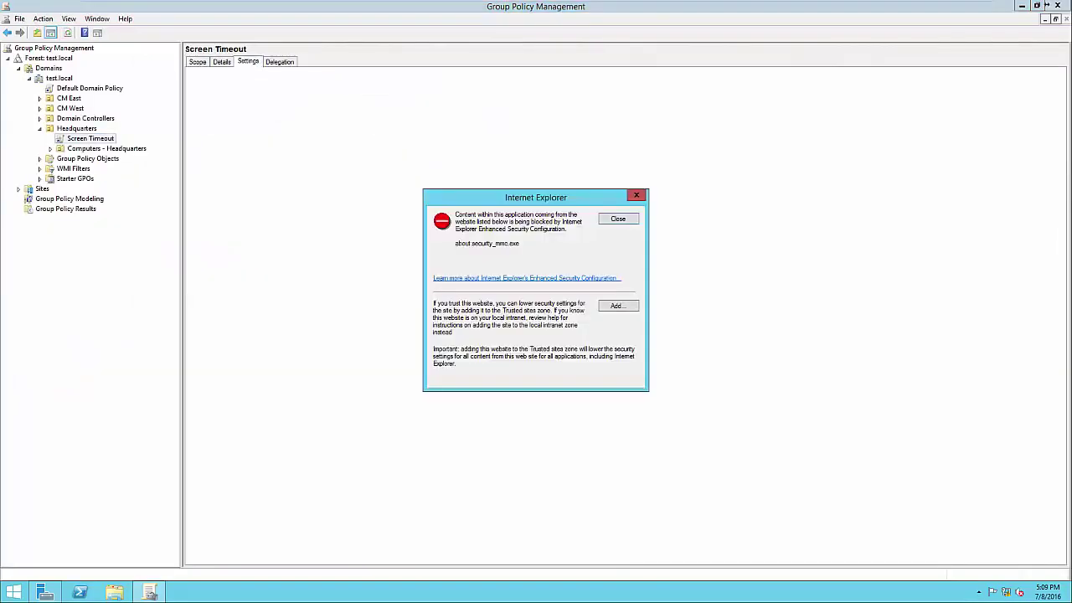
key("Return")
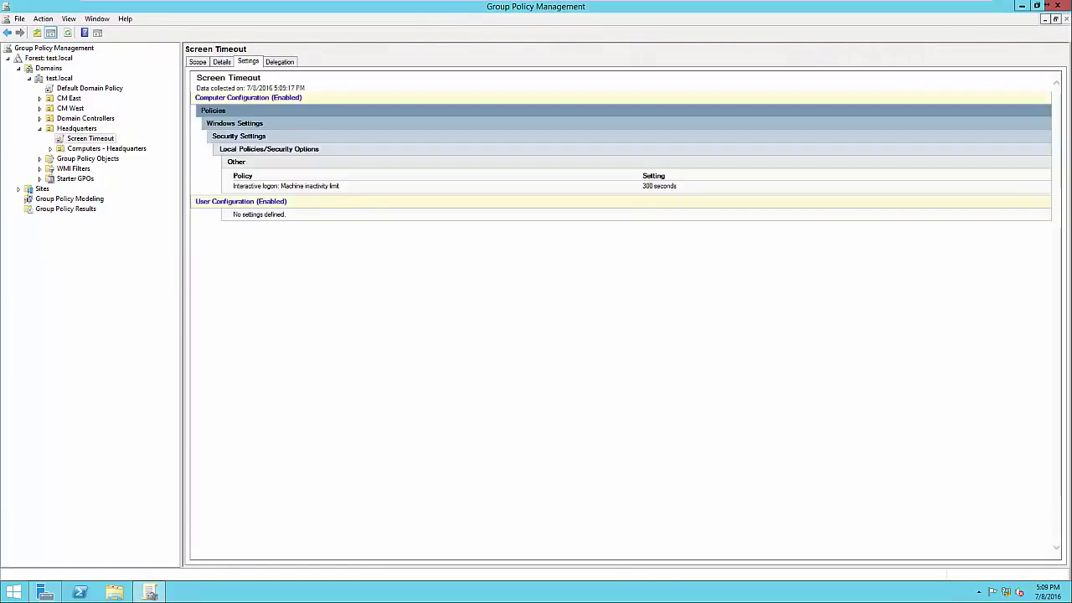
left_click_drag(233, 176, 341, 186)
left_click(342, 186)
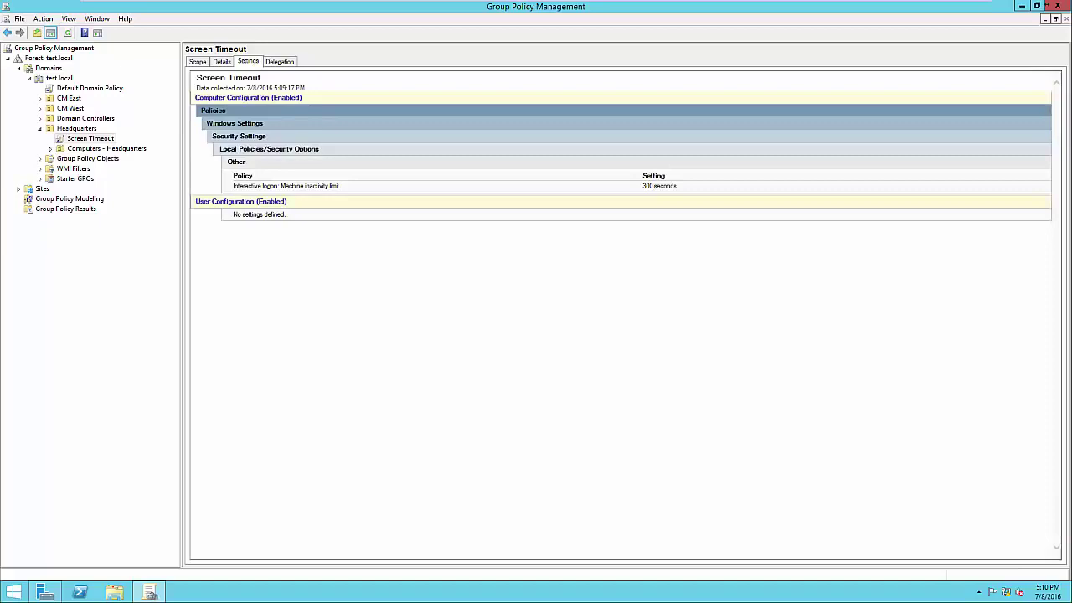
left_click(198, 62)
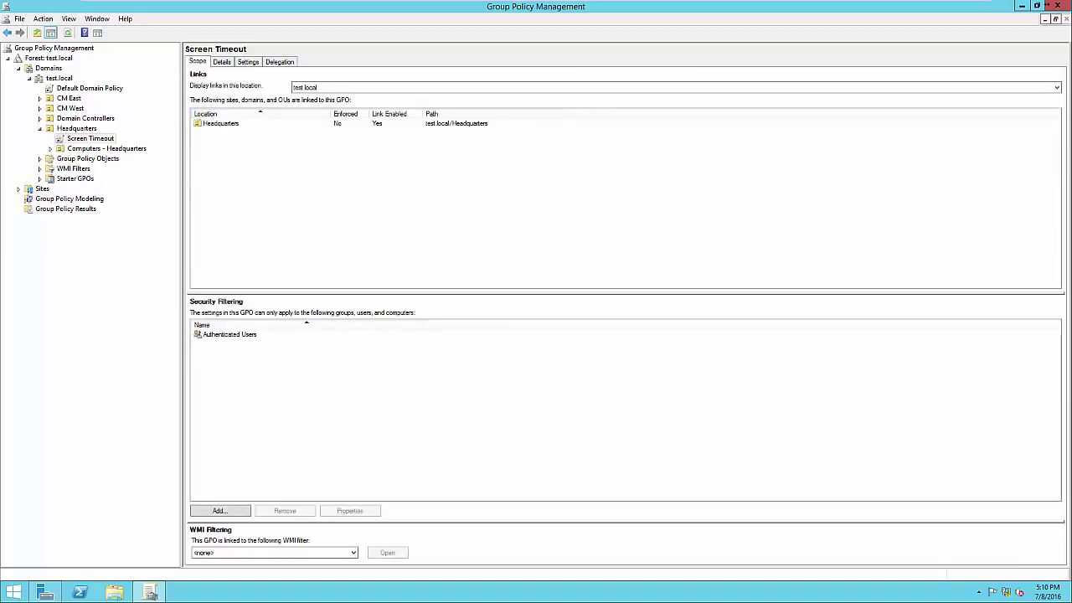
left_click(229, 334)
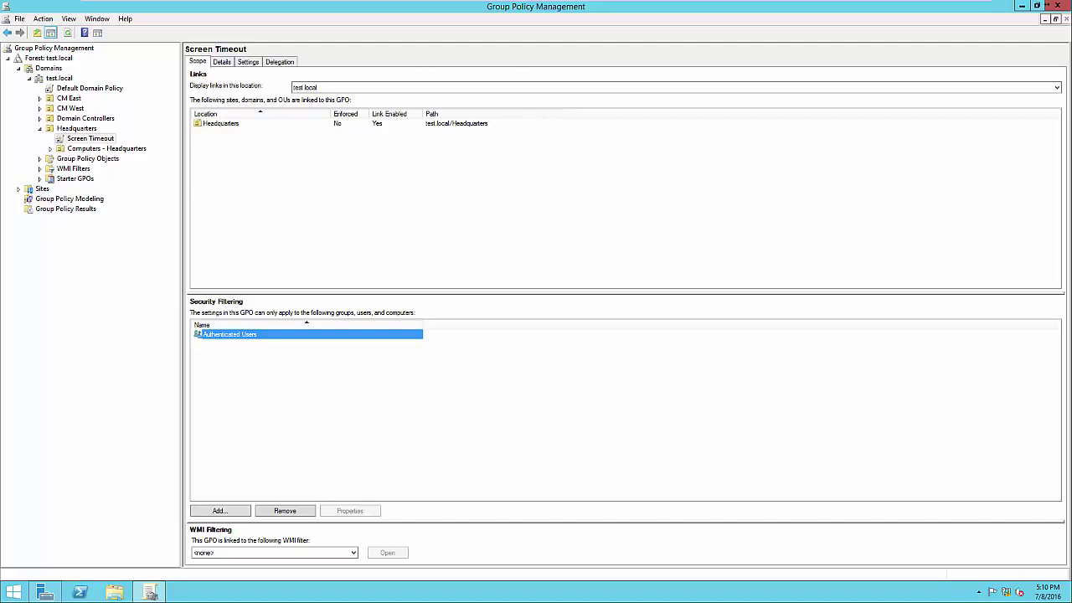
Check the Accounting group in Active Directory Users and Computers, then minimize it and Server Manager
left_click(1047, 5)
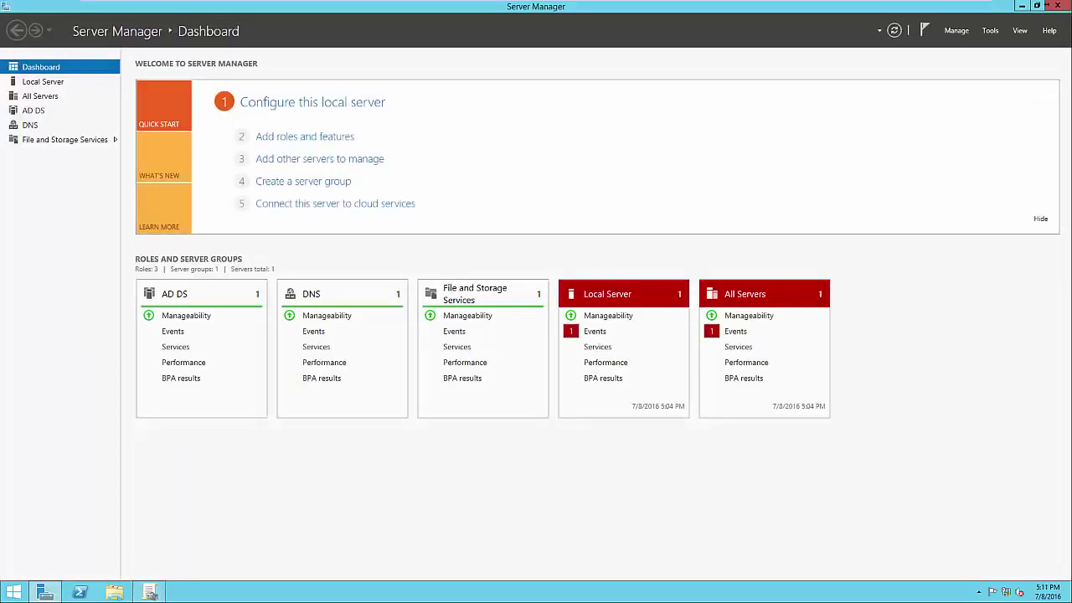
left_click(990, 30)
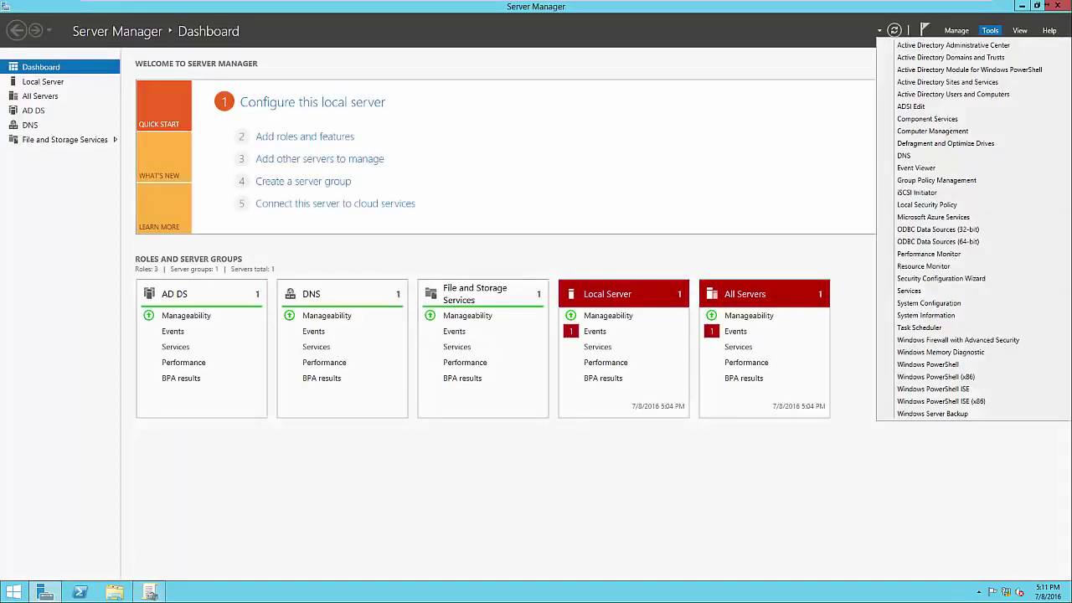
left_click(953, 93)
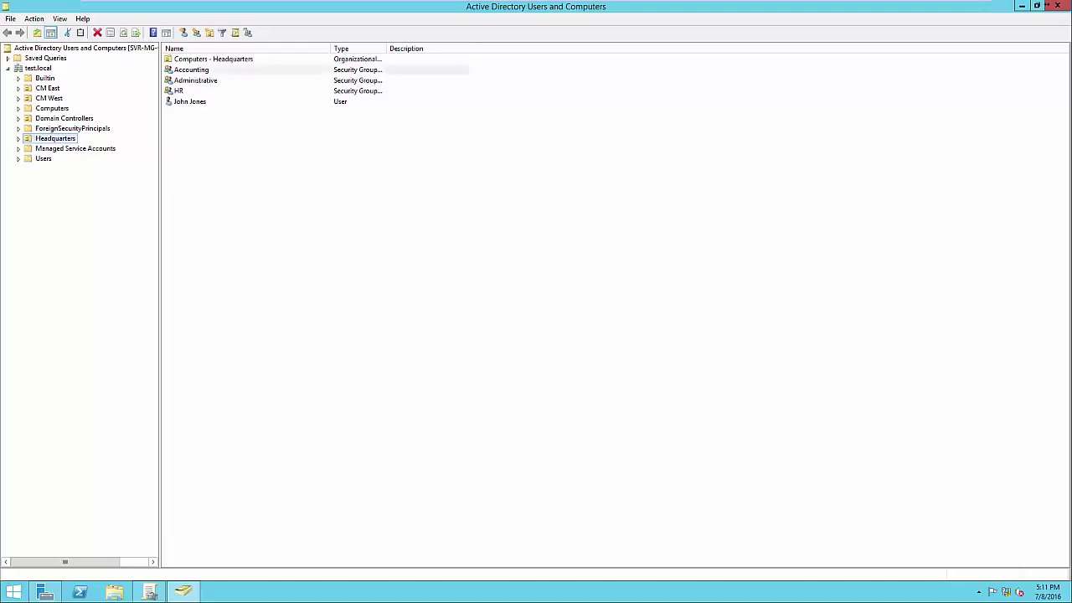
left_click(193, 71)
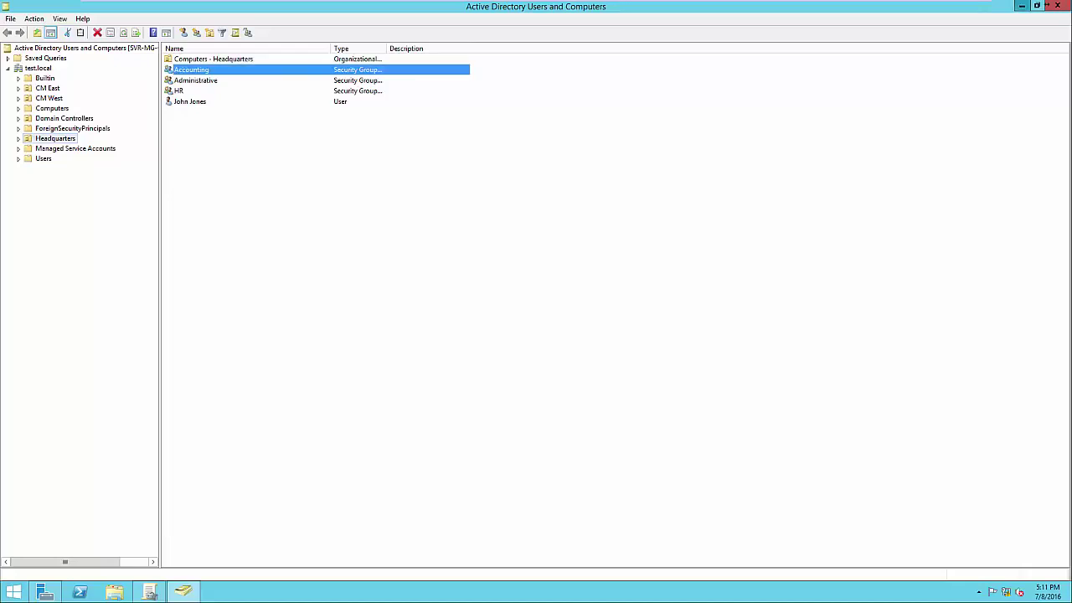
left_click(1022, 6)
left_click(1023, 6)
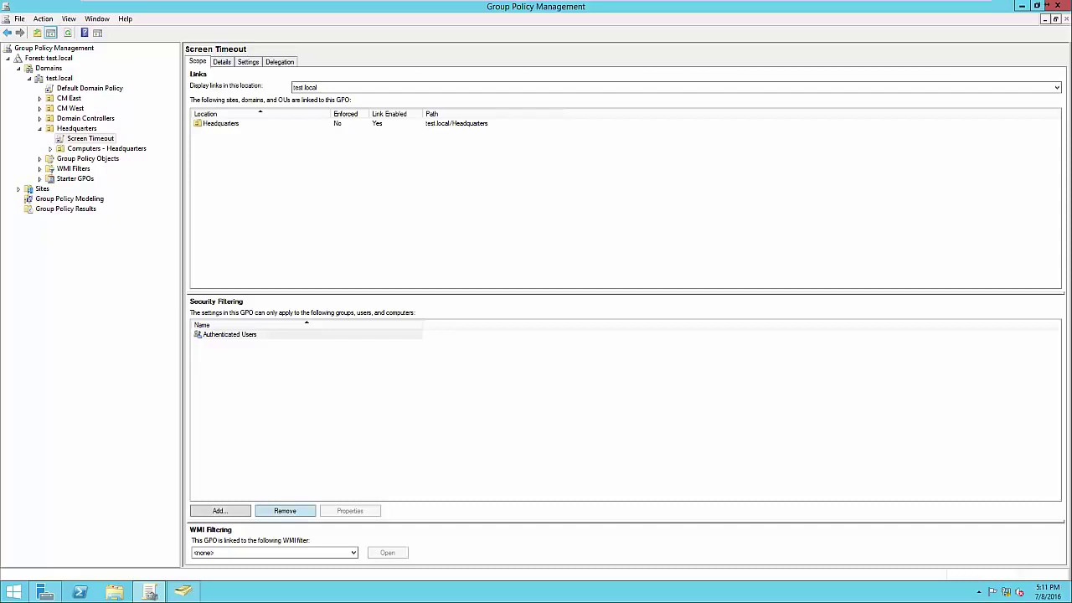
Replace Authenticated Users with the Accounting group in Screen Timeout's security filtering
left_click(285, 510)
key("Return")
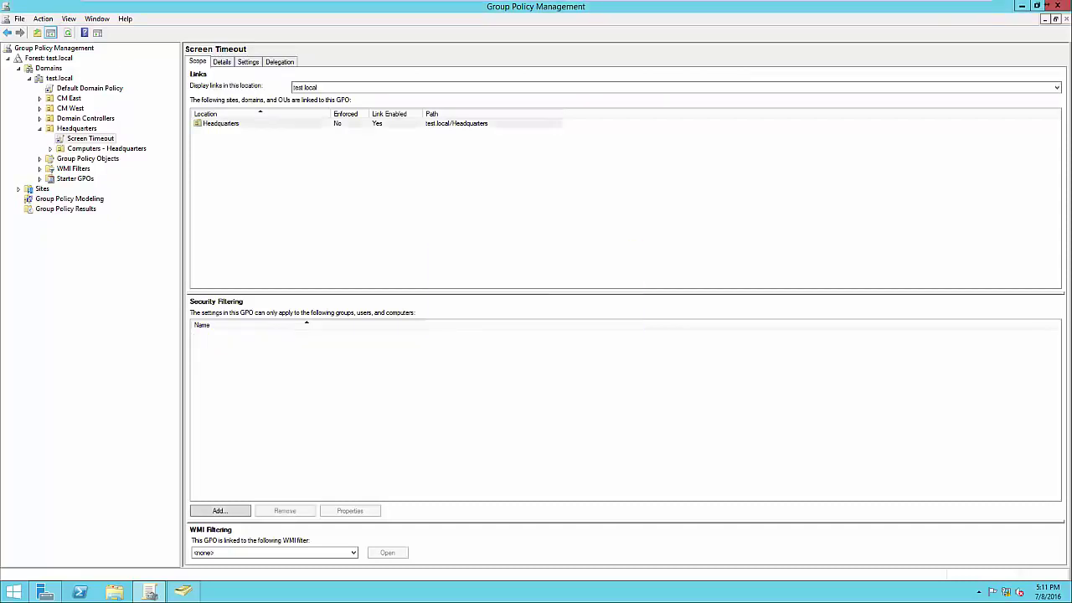
left_click(220, 510)
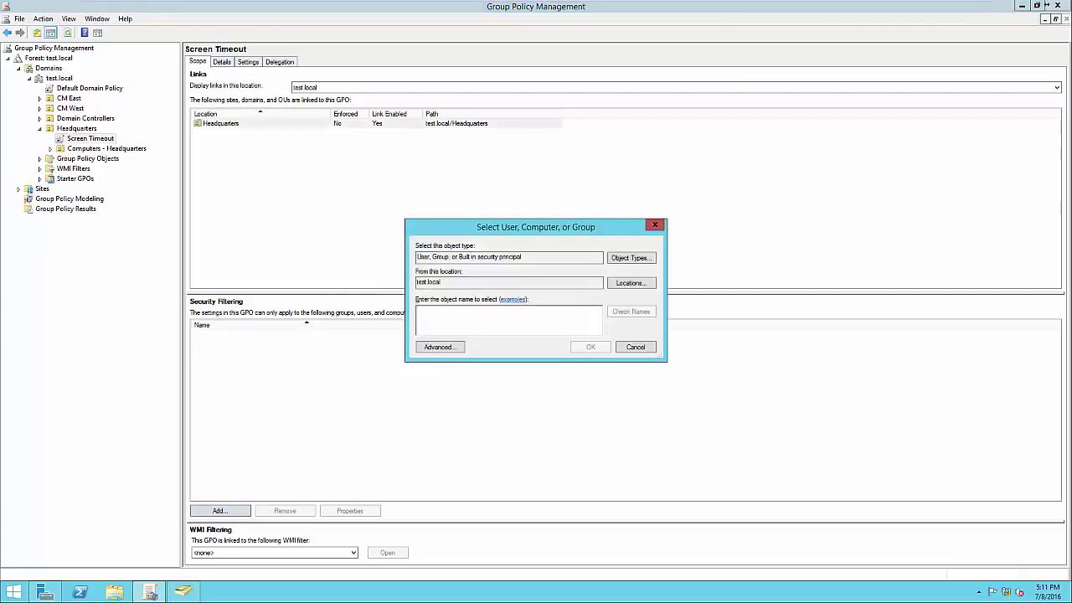
type("Accounting")
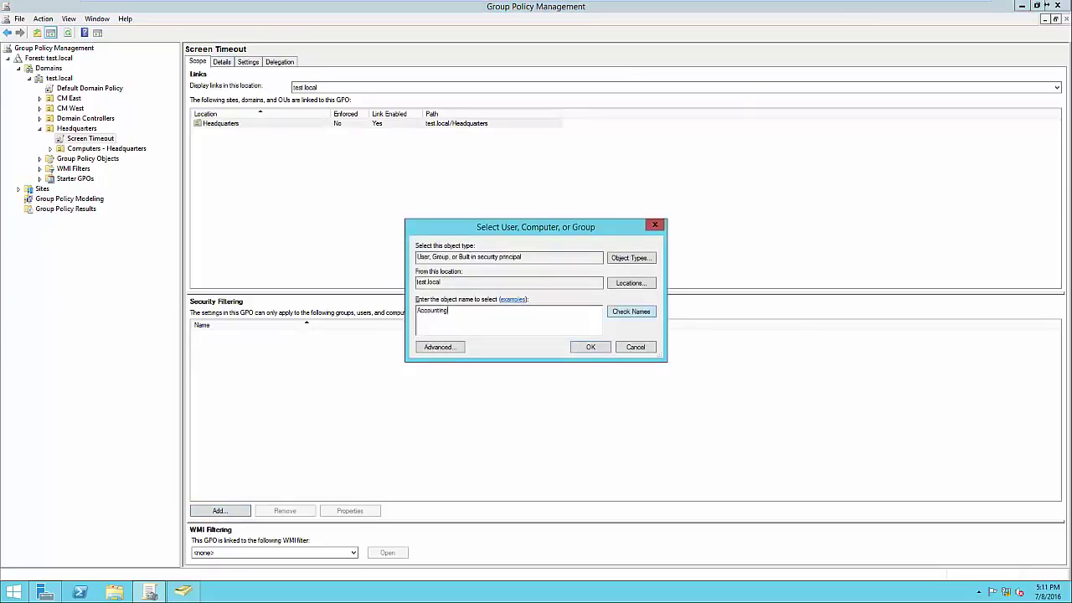
key("Return")
key("Return")
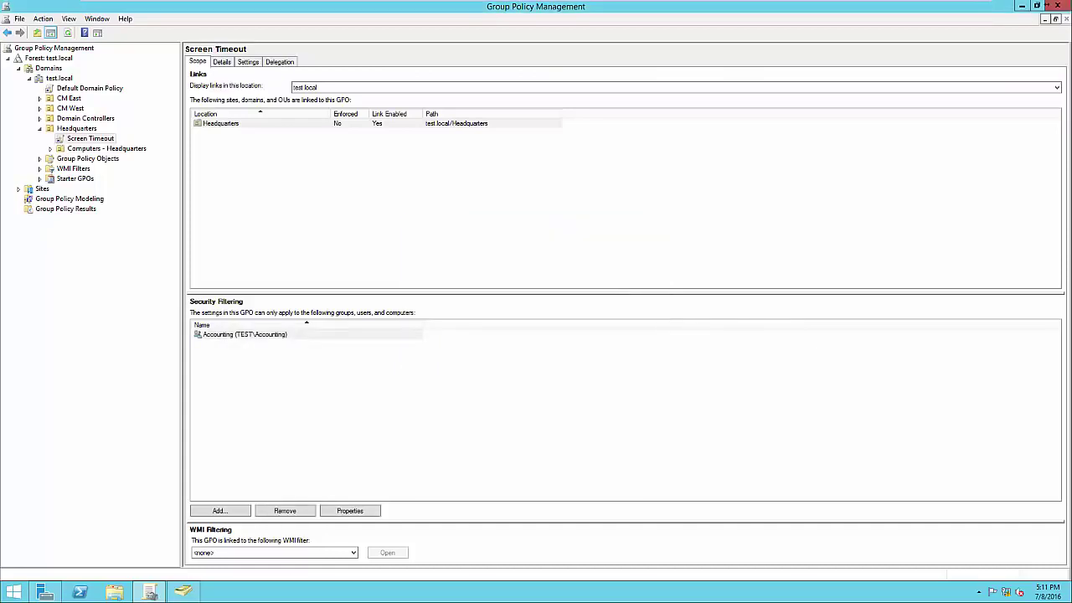
left_click(245, 334)
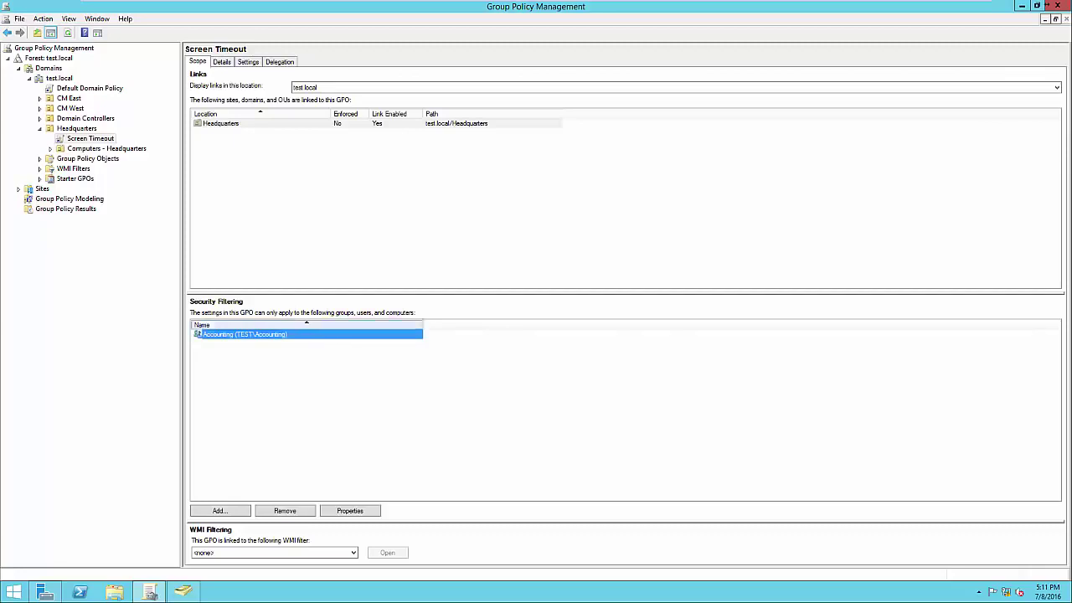
left_click(402, 394)
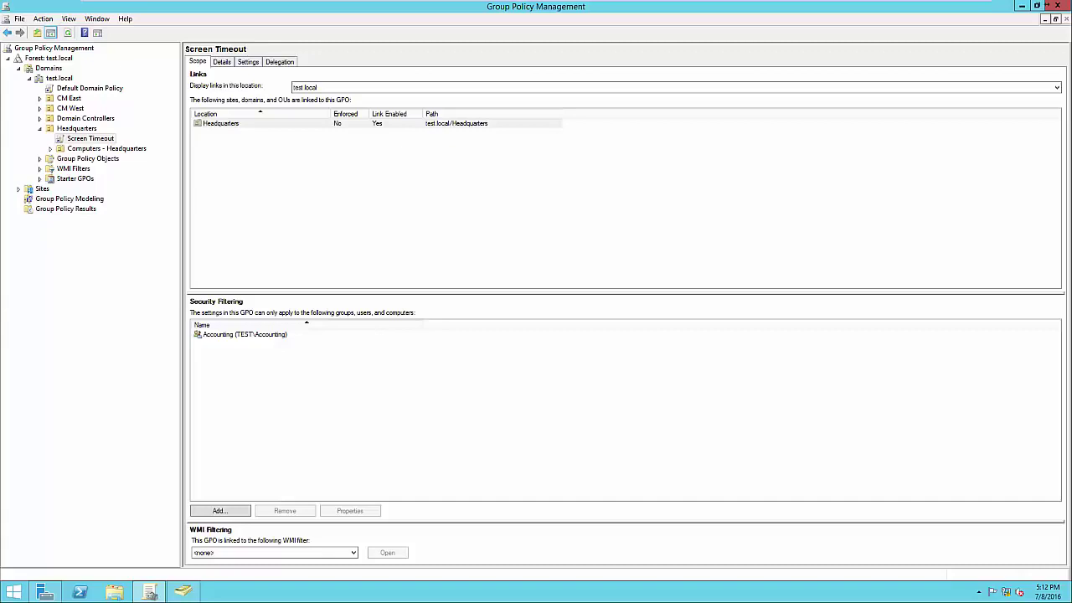
left_click(90, 138)
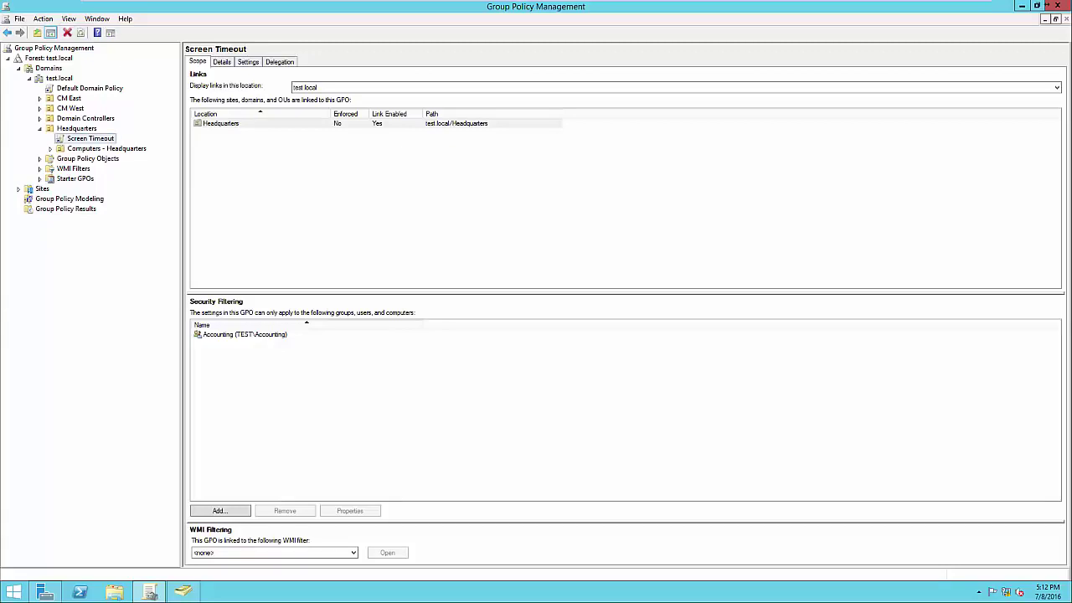
right_click(100, 138)
left_click(126, 145)
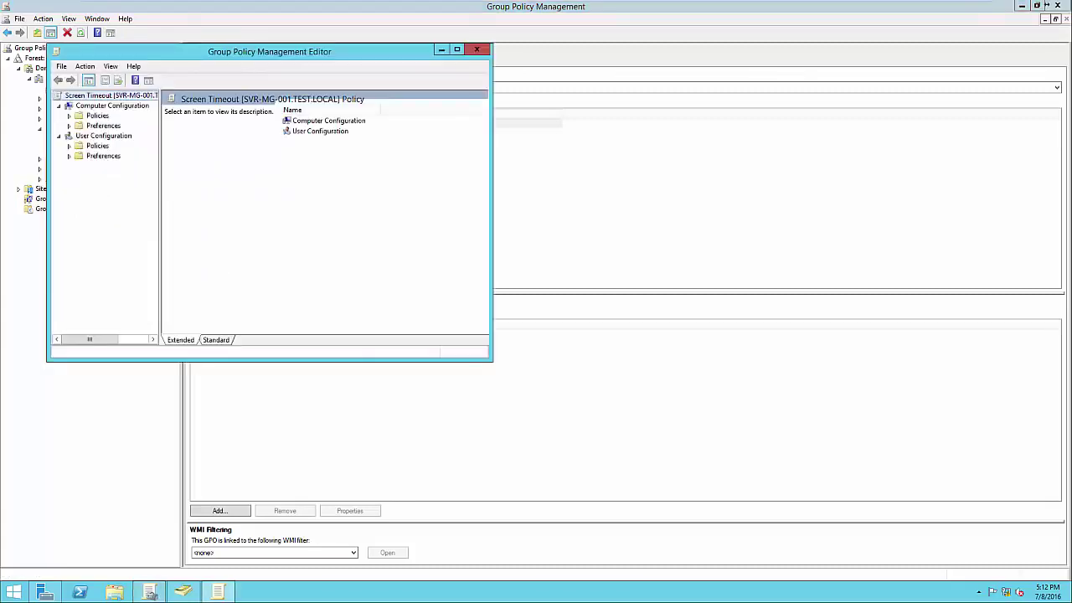
left_click(69, 115)
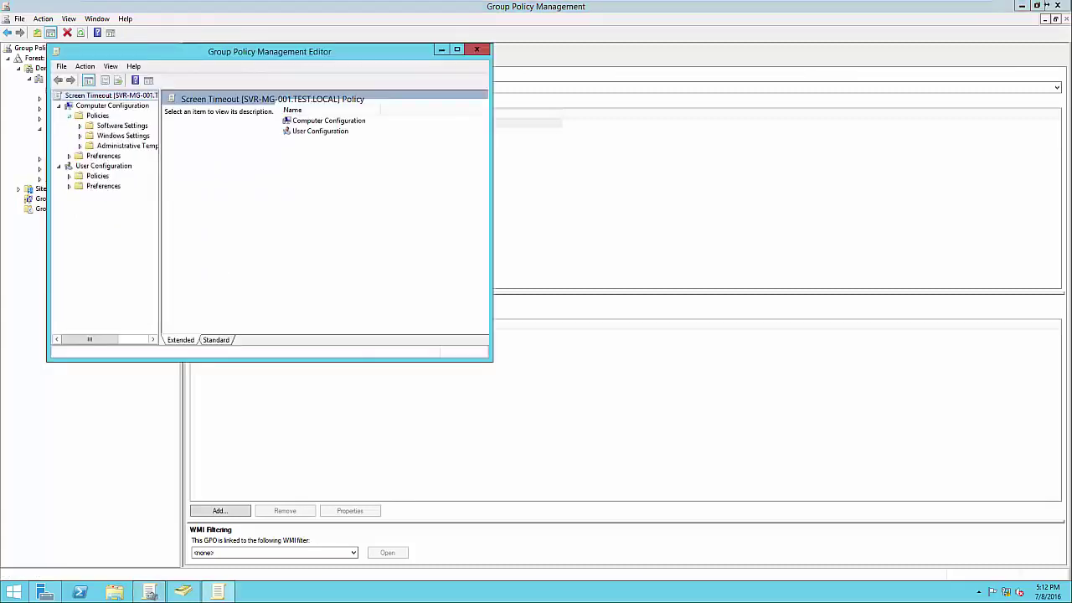
left_click(80, 136)
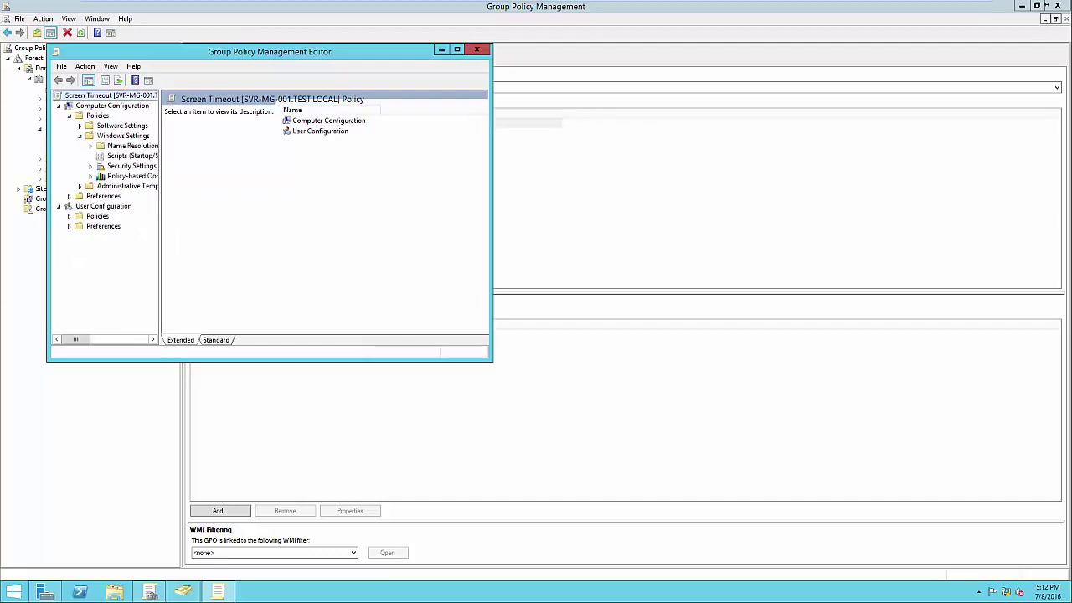
left_click(130, 156)
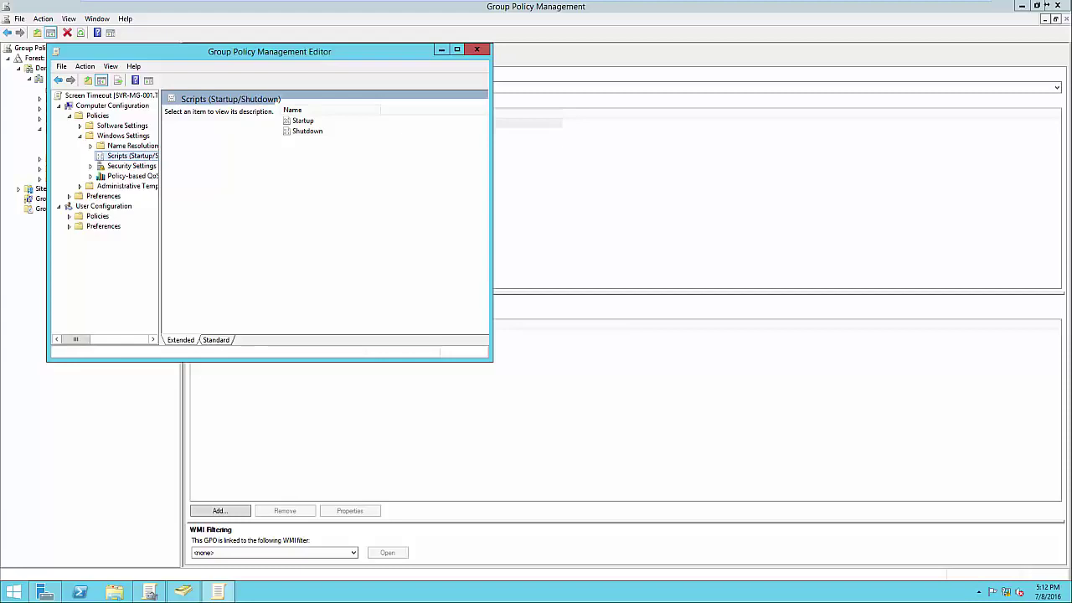
left_click(477, 50)
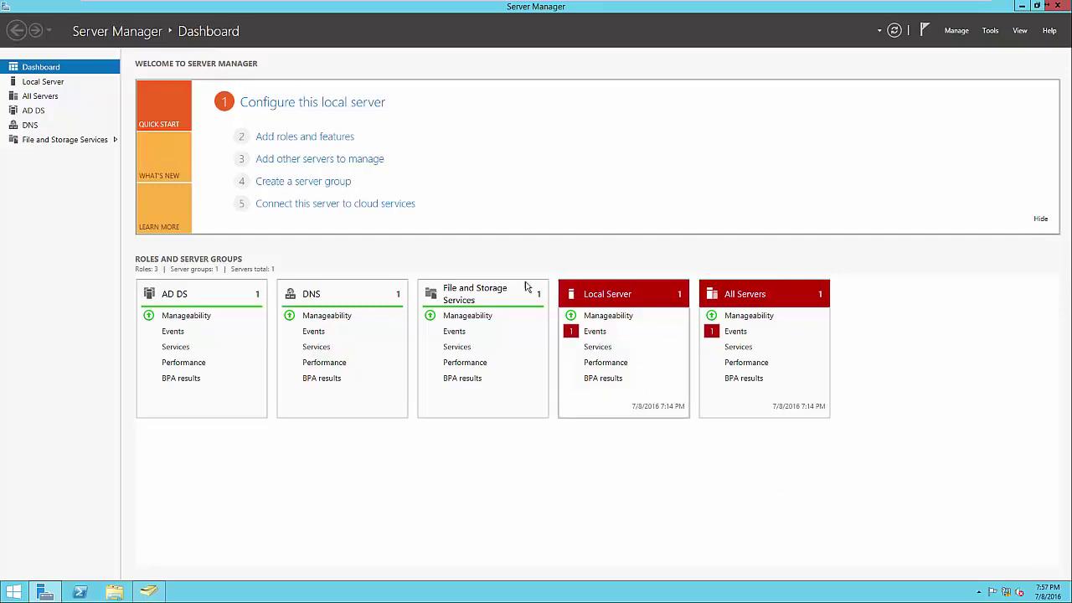
Select the Print and Document Services role with its management tools in the Add Roles wizard
left_click(303, 143)
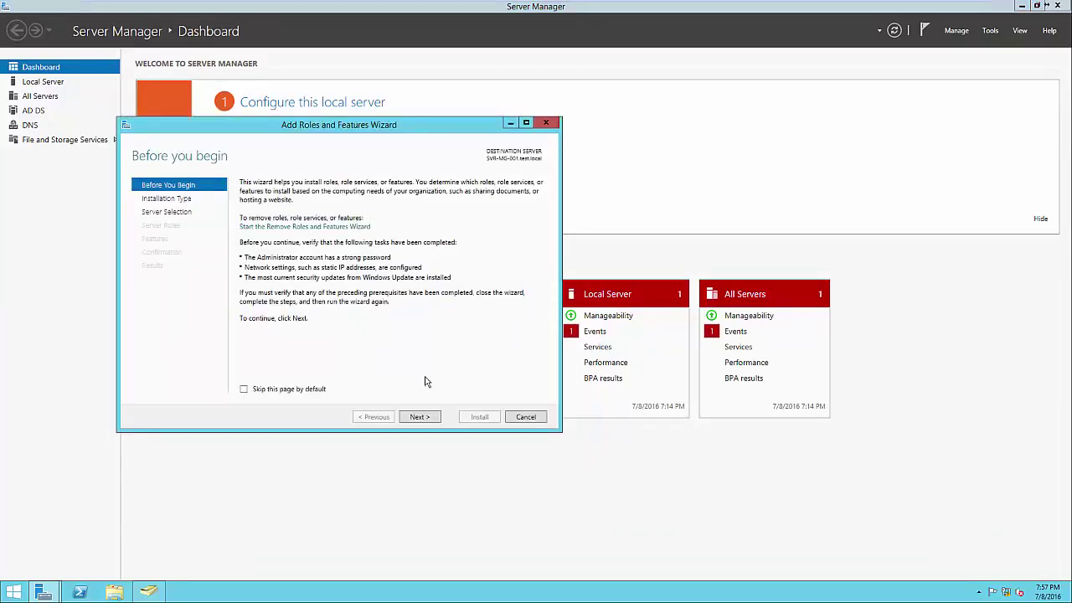
left_click(421, 417)
left_click(421, 417)
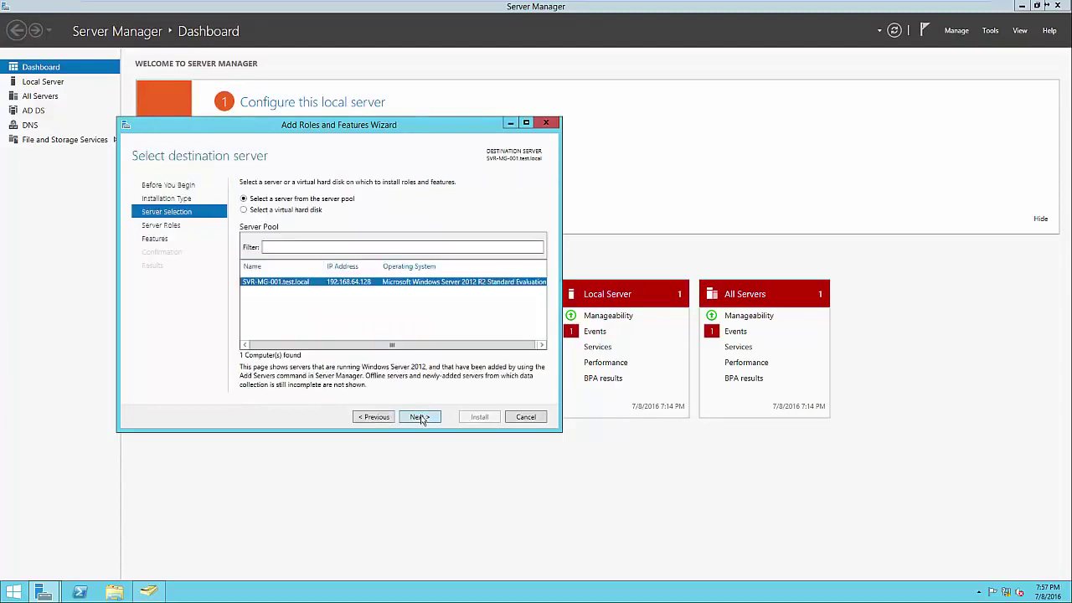
left_click(420, 418)
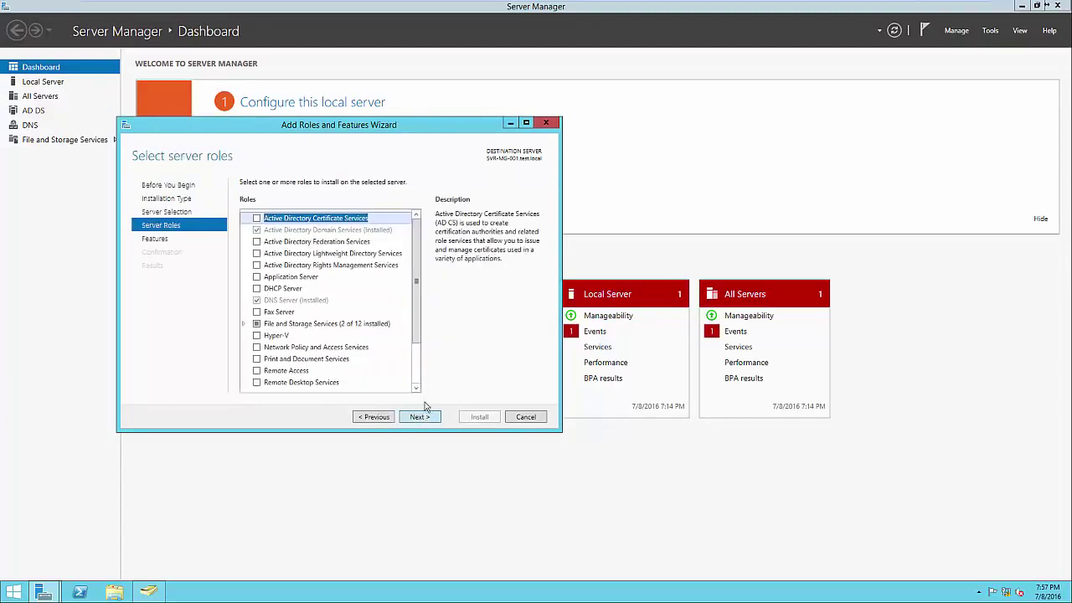
scroll(417, 353, "down", 1)
scroll(418, 354, "down", 1)
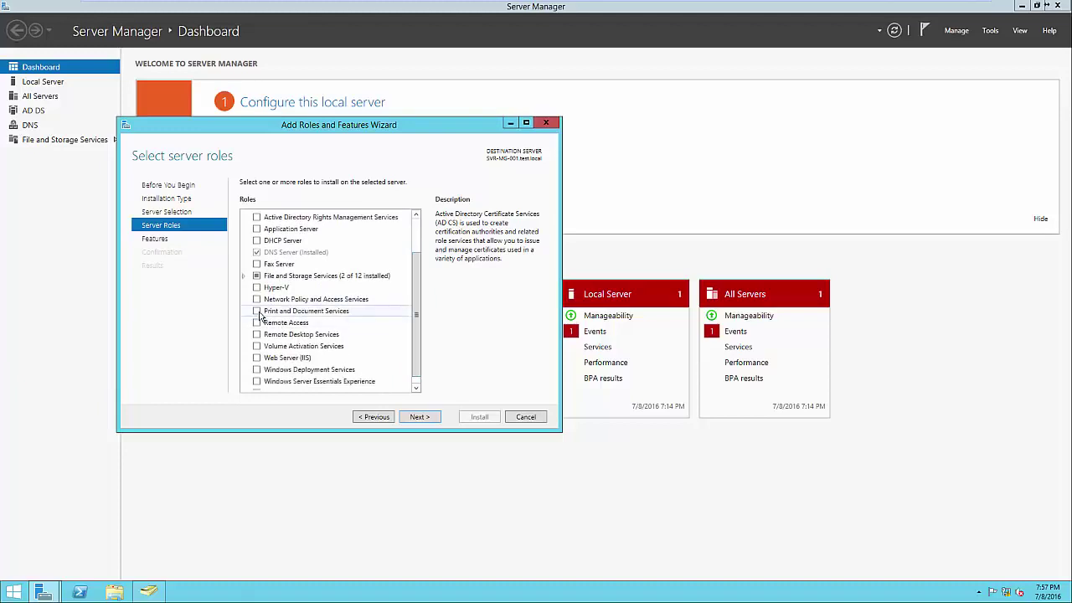
left_click(258, 311)
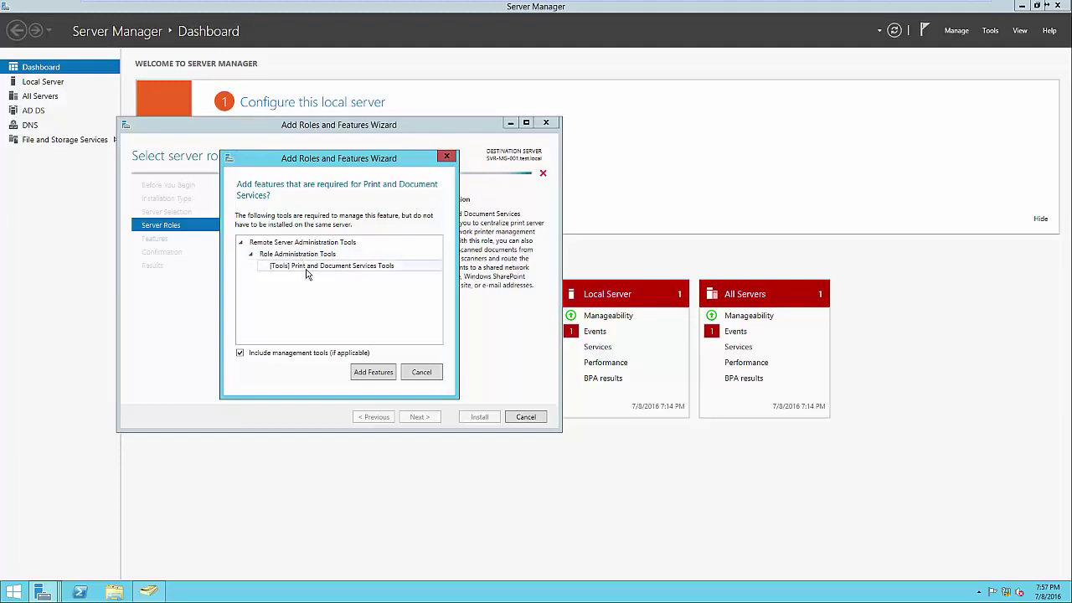
left_click(377, 375)
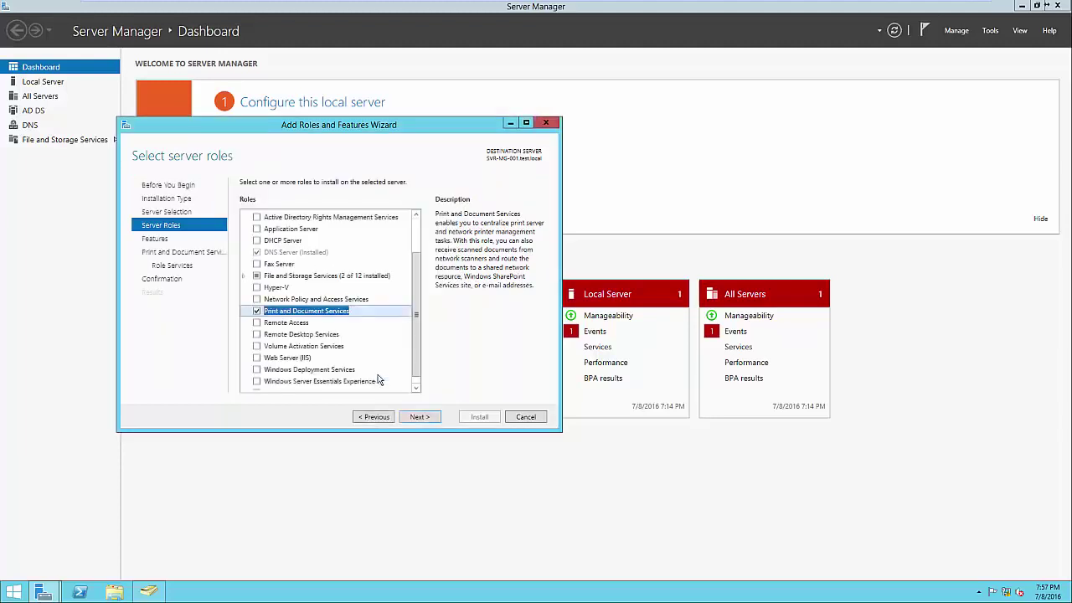
left_click(421, 417)
left_click(422, 417)
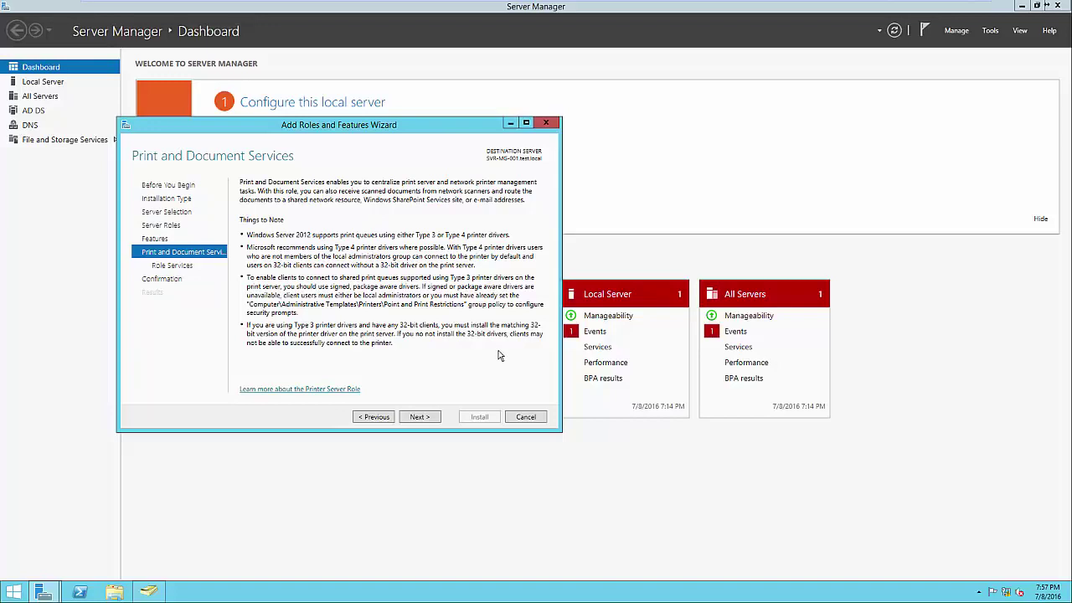
Keep only the Print Server role service and install the role
left_click(432, 420)
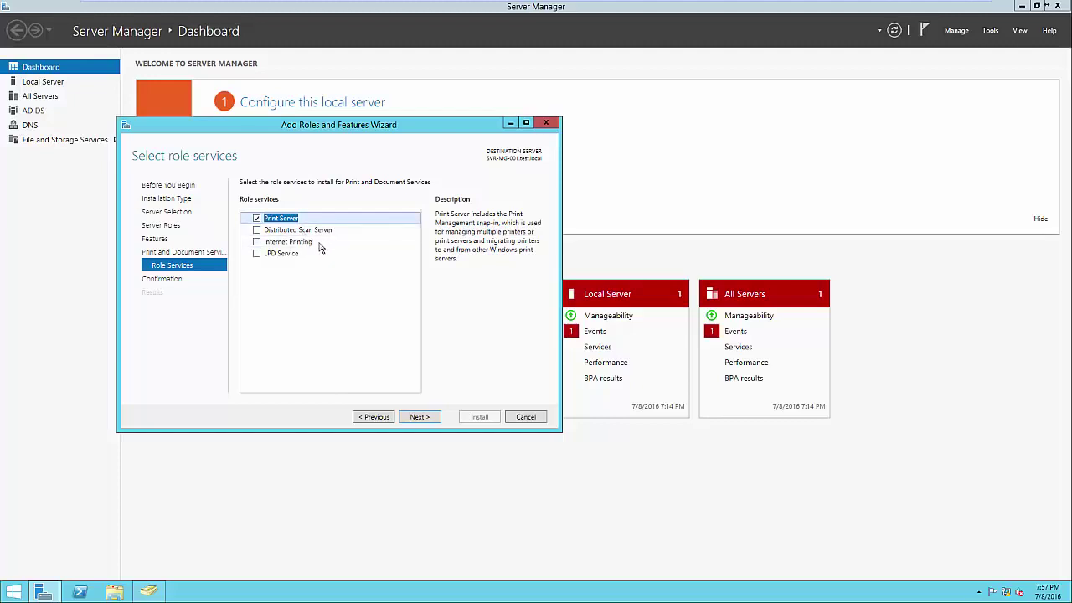
left_click(323, 242)
left_click(308, 255)
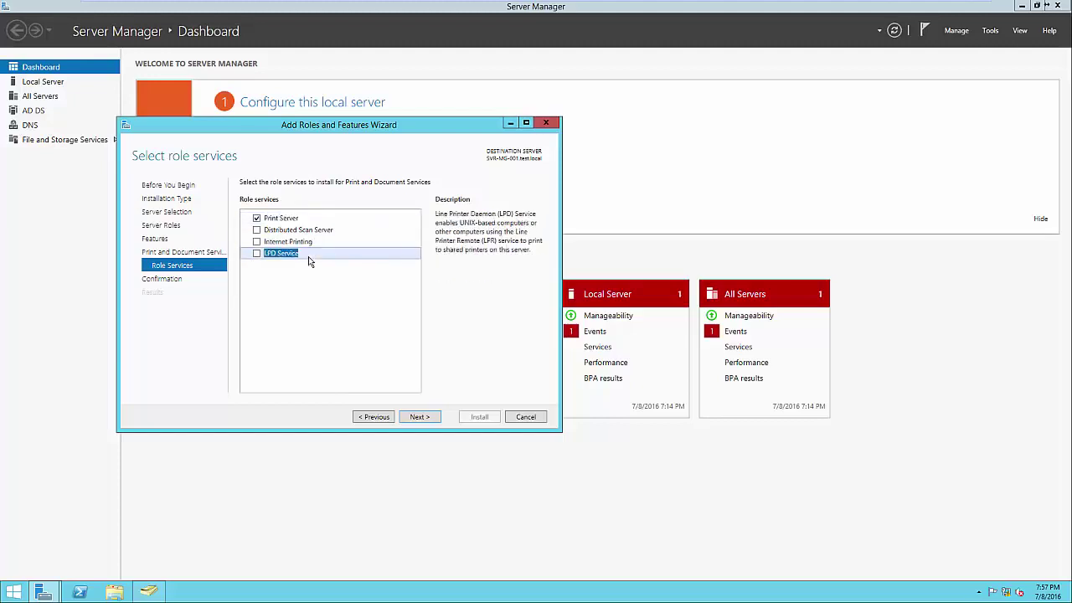
left_click(285, 219)
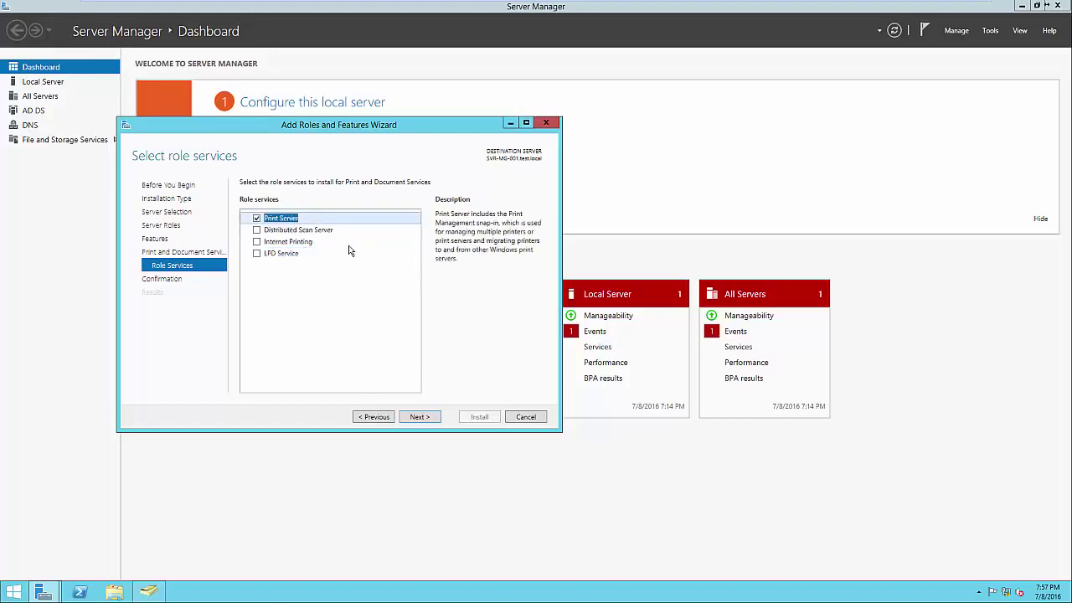
left_click(420, 417)
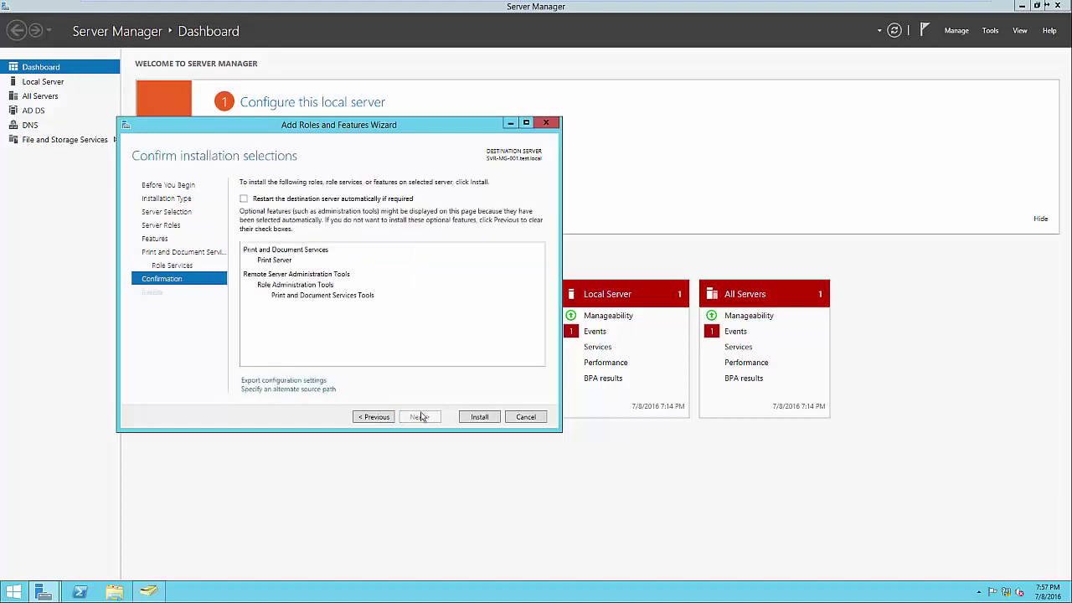
left_click(474, 421)
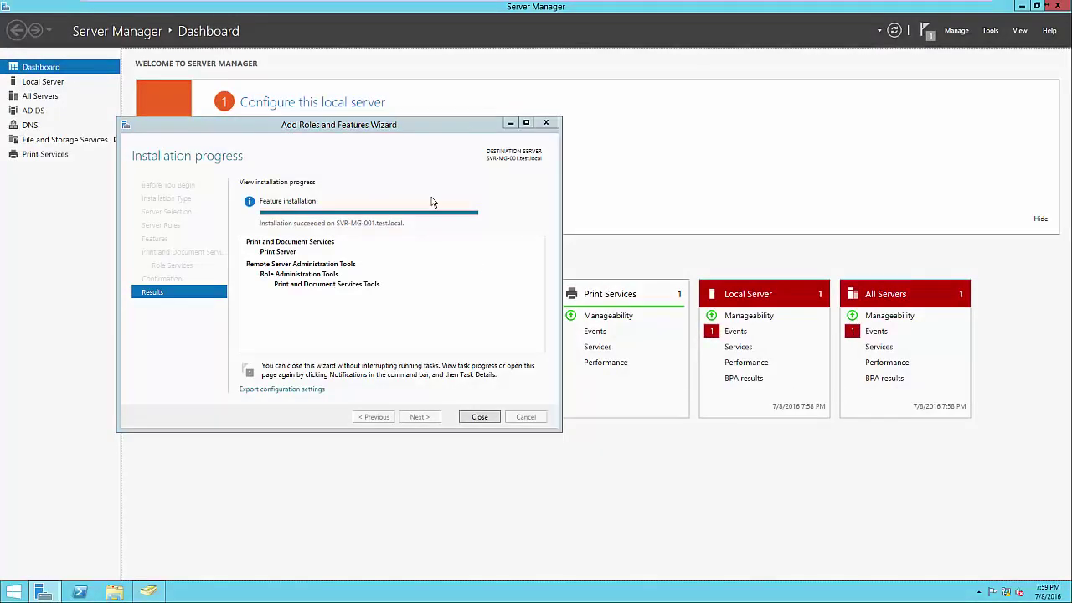
left_click(481, 417)
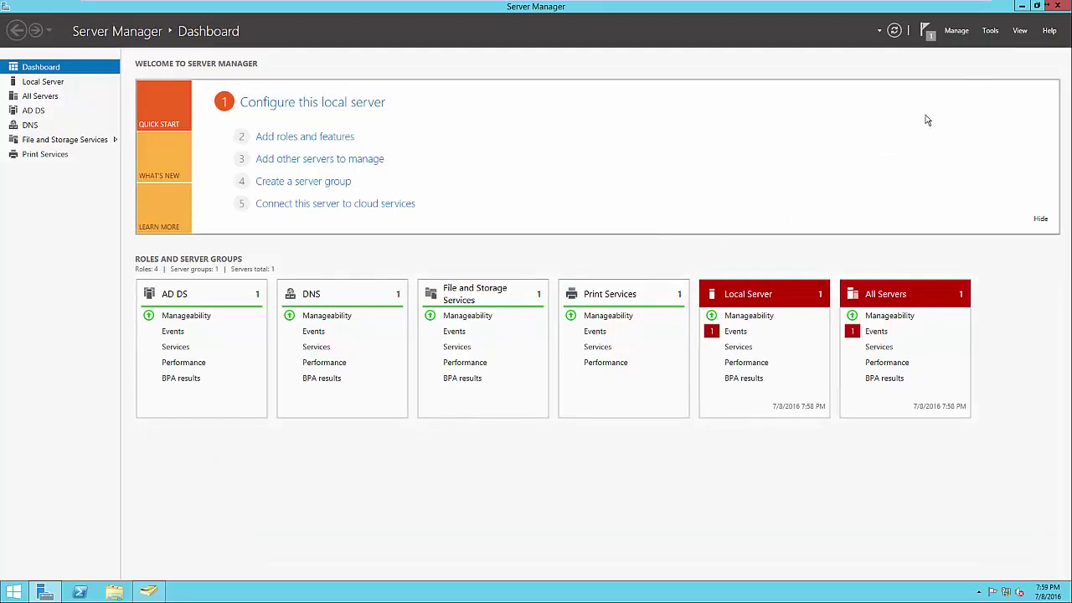
Open Print Management and browse to SVR-MG-001 (local) Printers, showing Microsoft XPS Document Writer
left_click(990, 31)
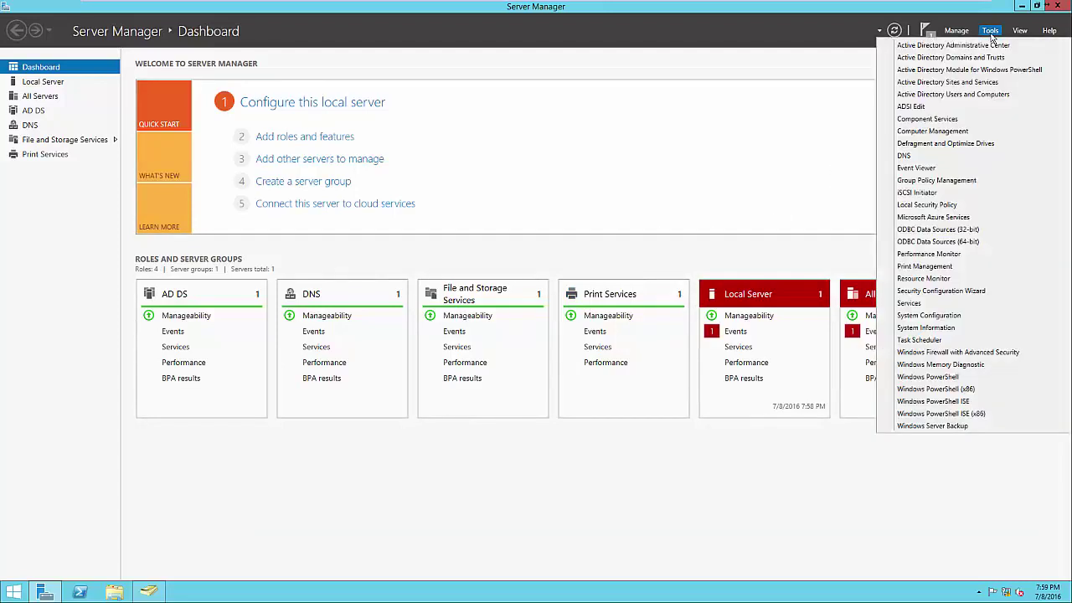
left_click(953, 266)
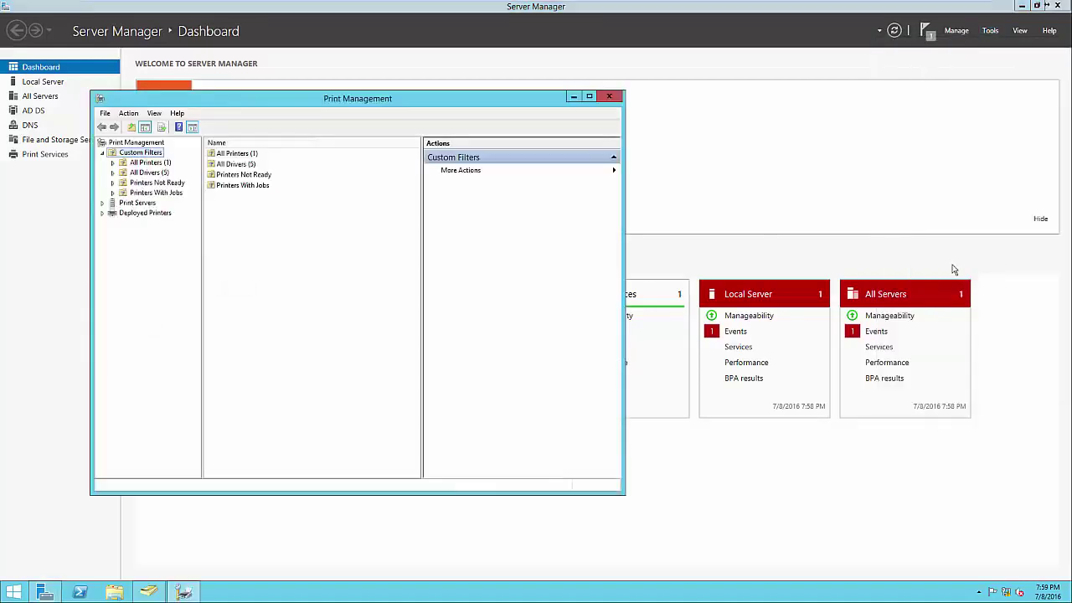
left_click_drag(368, 102, 633, 110)
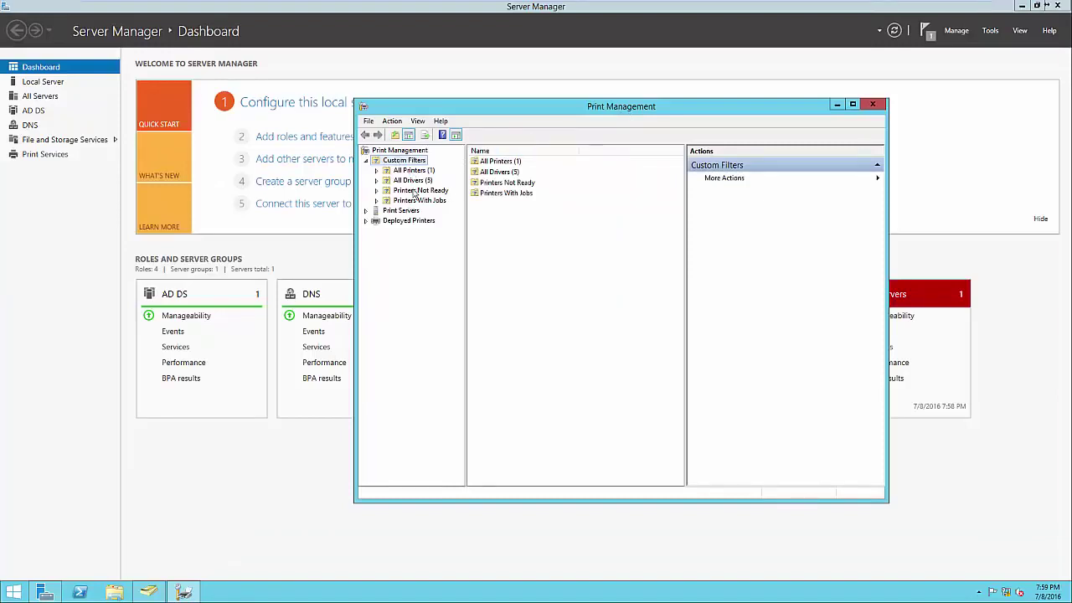
double_click(498, 164)
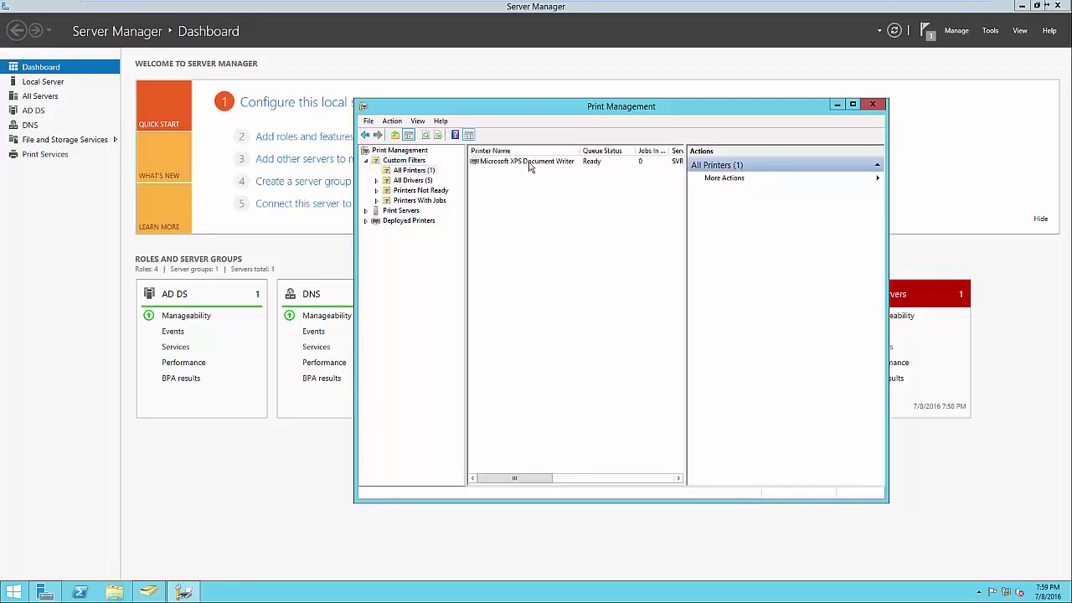
left_click(428, 180)
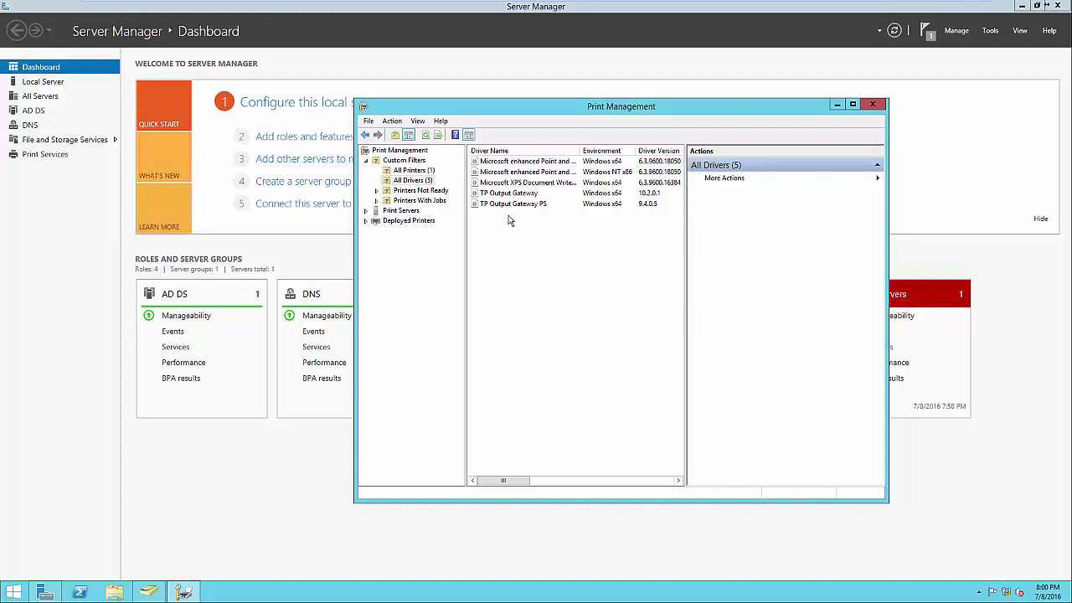
left_click(401, 211)
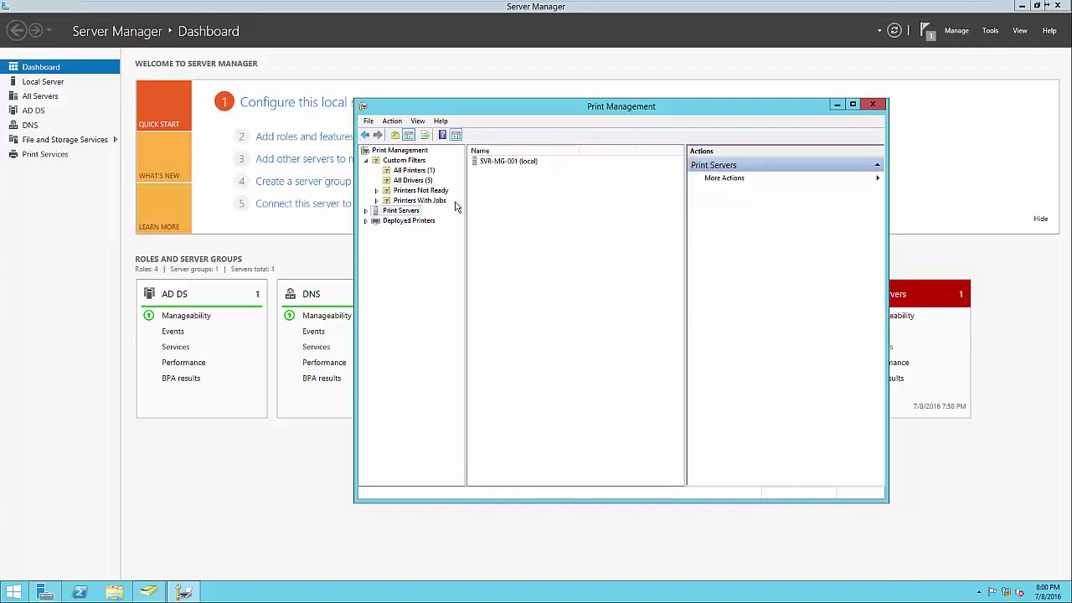
left_click(366, 211)
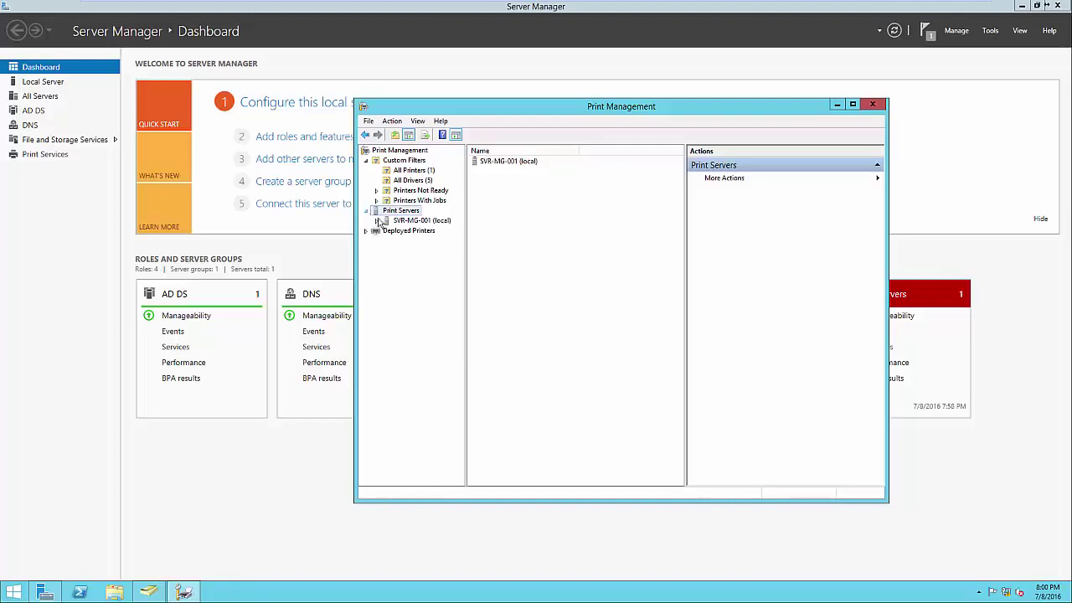
left_click(378, 221)
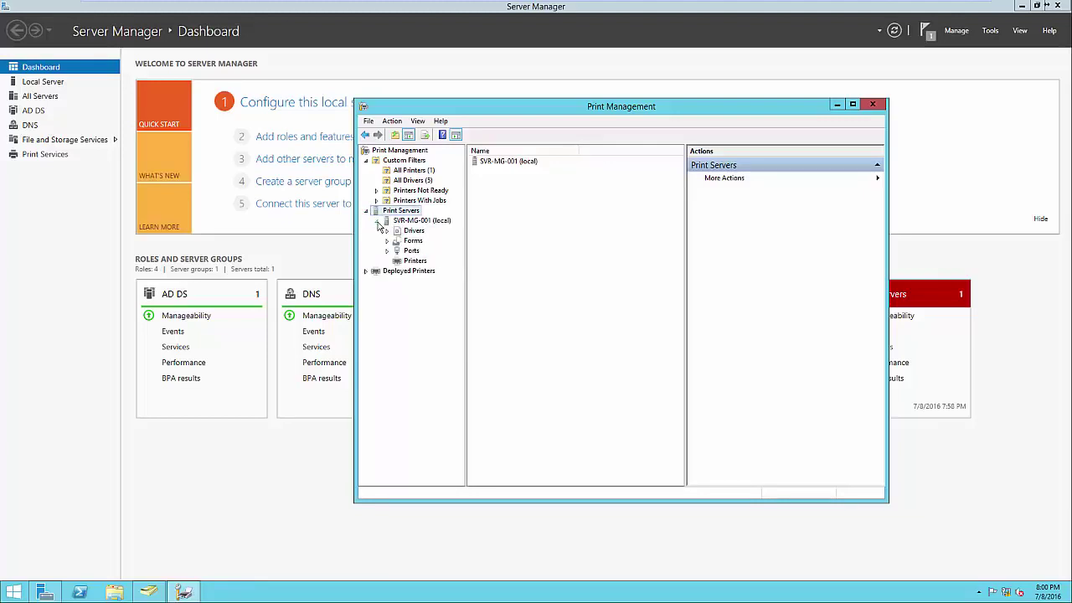
left_click(403, 263)
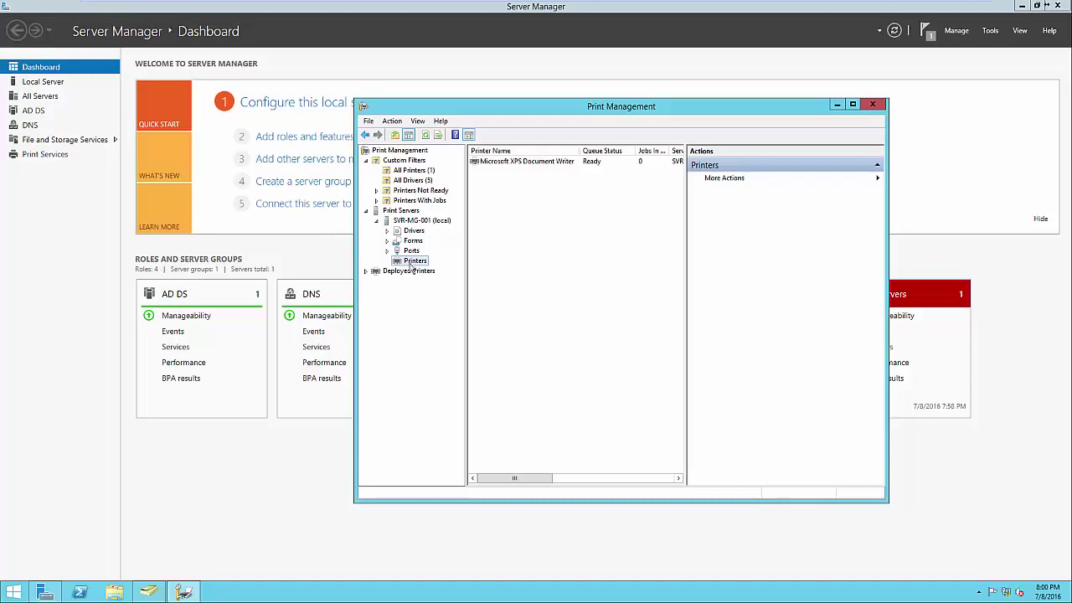
Add a network printer by TCP/IP address 192.168.1.60 so the Brother MFC-9130CW is detected
right_click(518, 255)
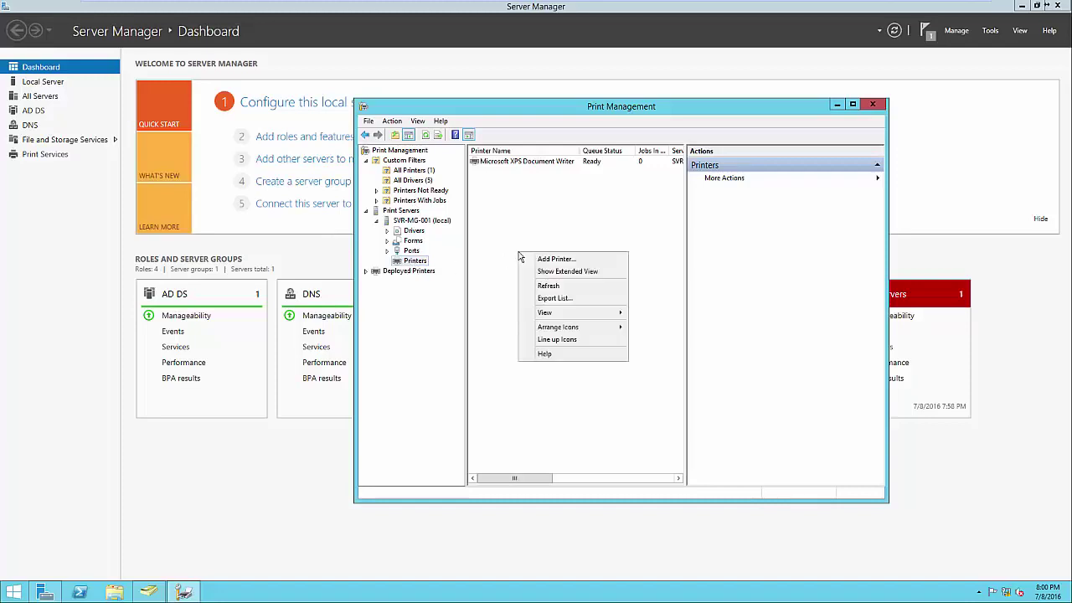
left_click(547, 262)
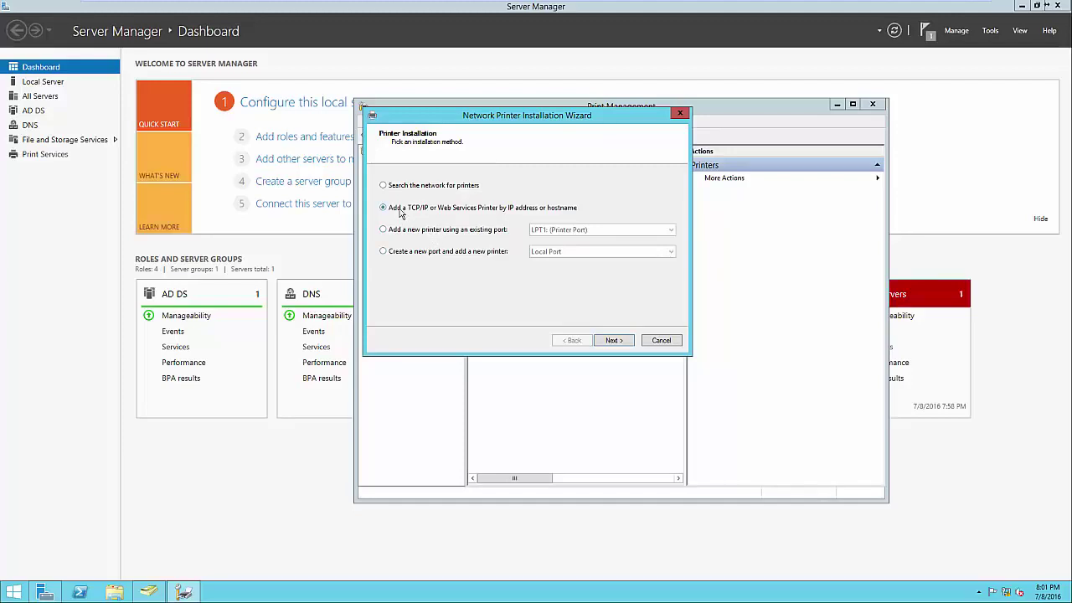
left_click(608, 340)
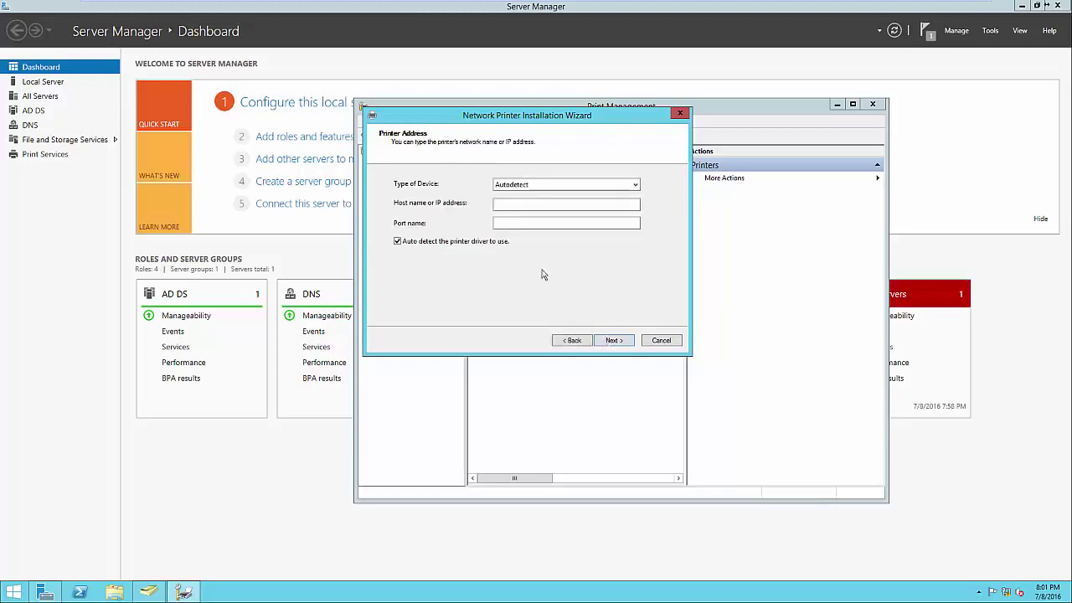
left_click(510, 206)
type("192.")
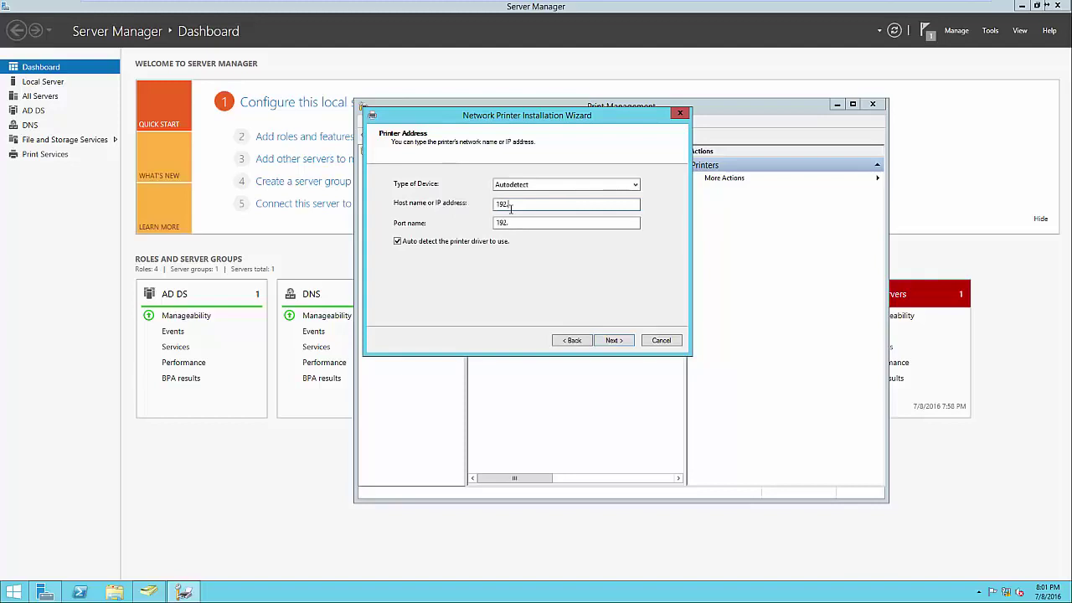
type("168.1.60")
left_click(612, 340)
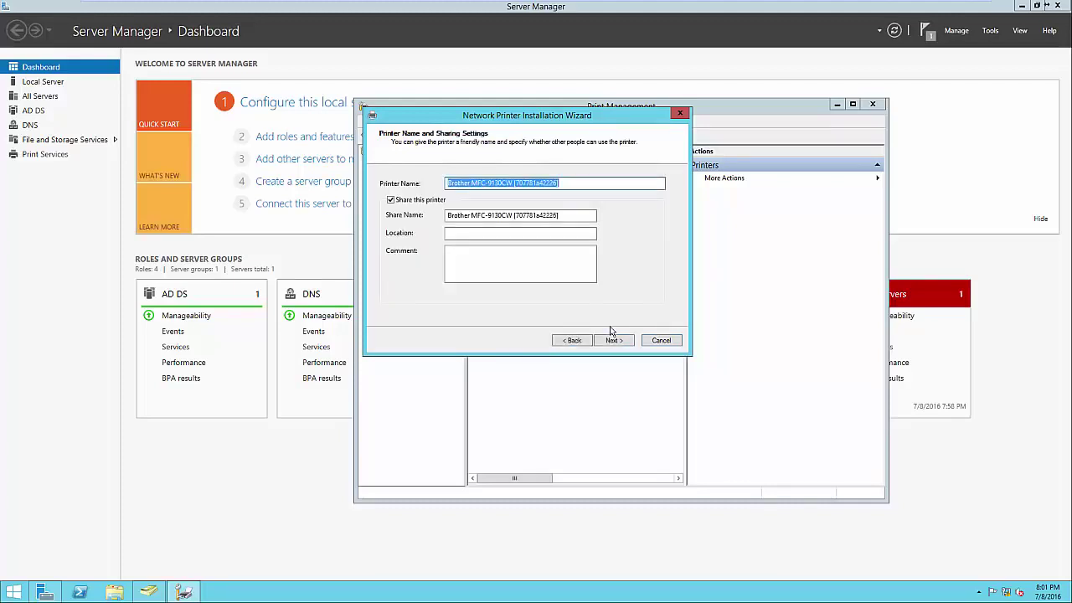
Strip the bracketed ID from the share name and set location 'Headquarters - Front Office'
left_click(566, 183)
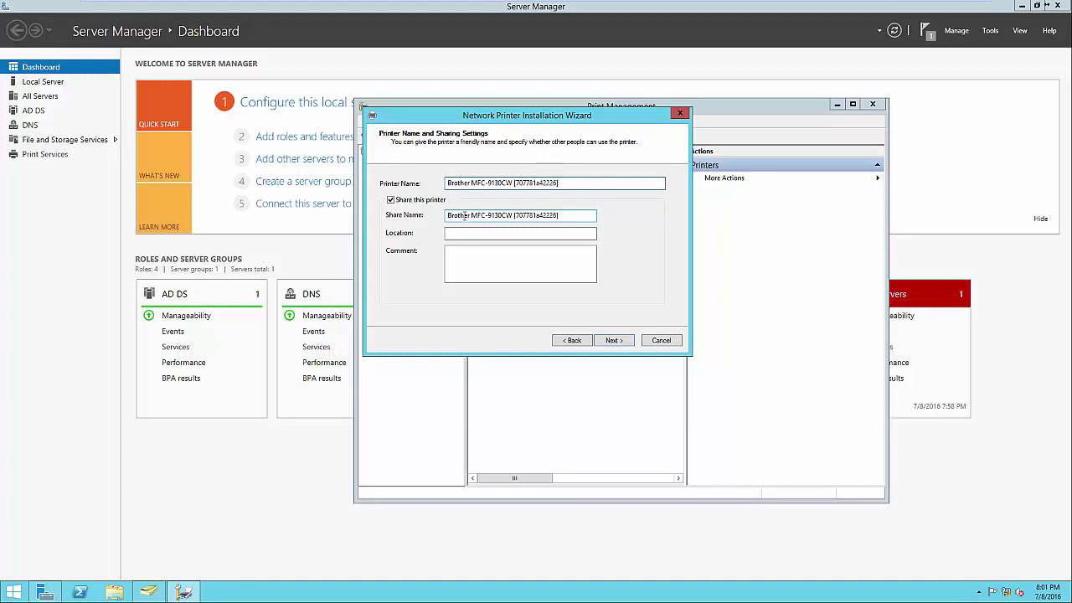
left_click_drag(515, 215, 585, 216)
key("BackSpace")
left_click(517, 230)
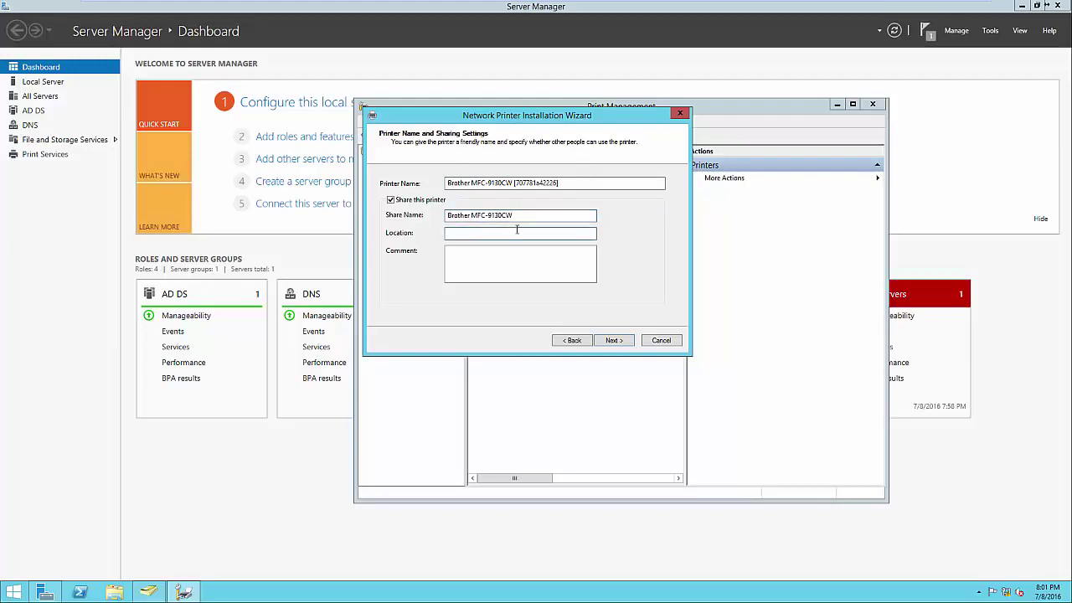
type("Headquarters - Front Office")
left_click(499, 276)
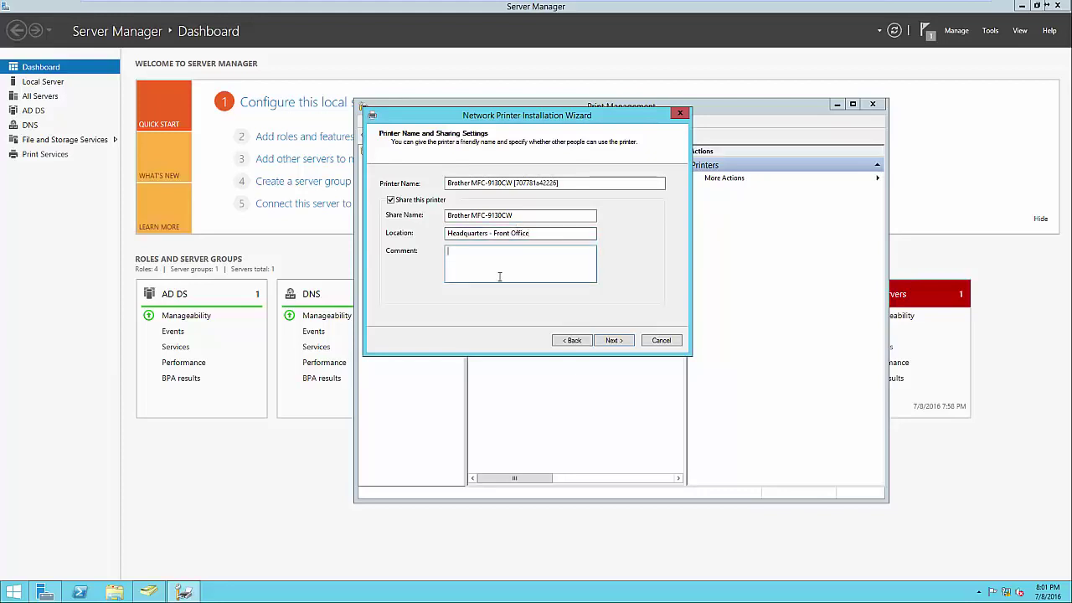
Accept the sharing settings and finish installing the Brother MFC-9130CW
left_click(613, 341)
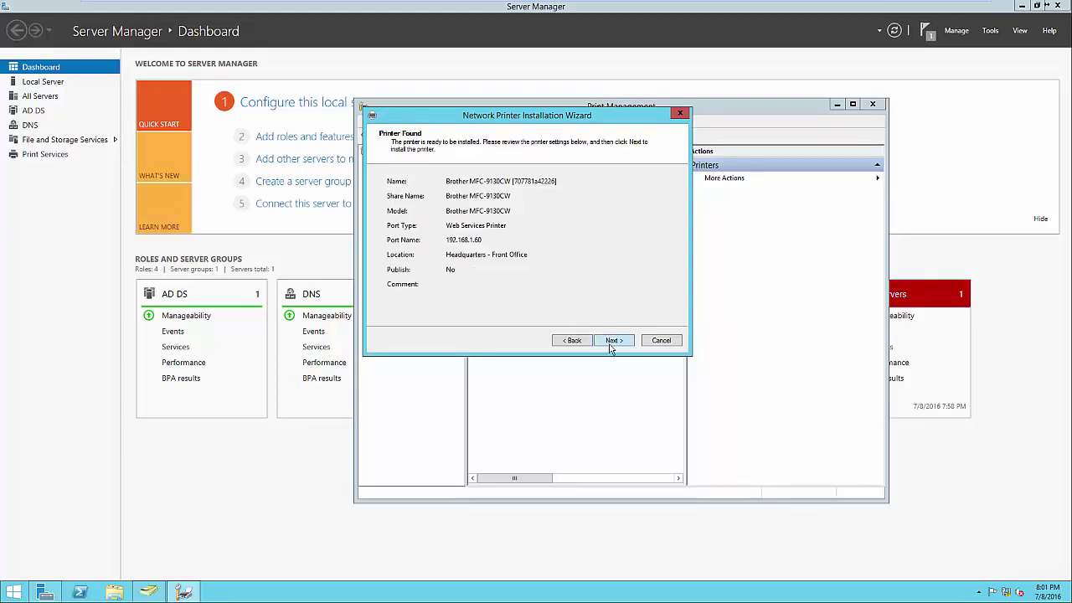
left_click(611, 344)
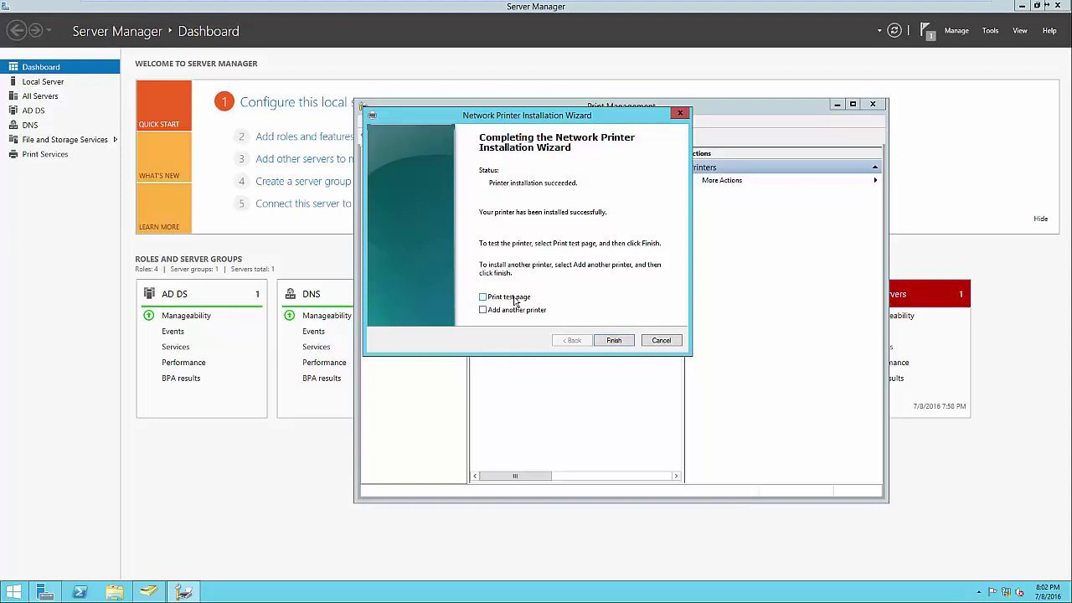
left_click(613, 341)
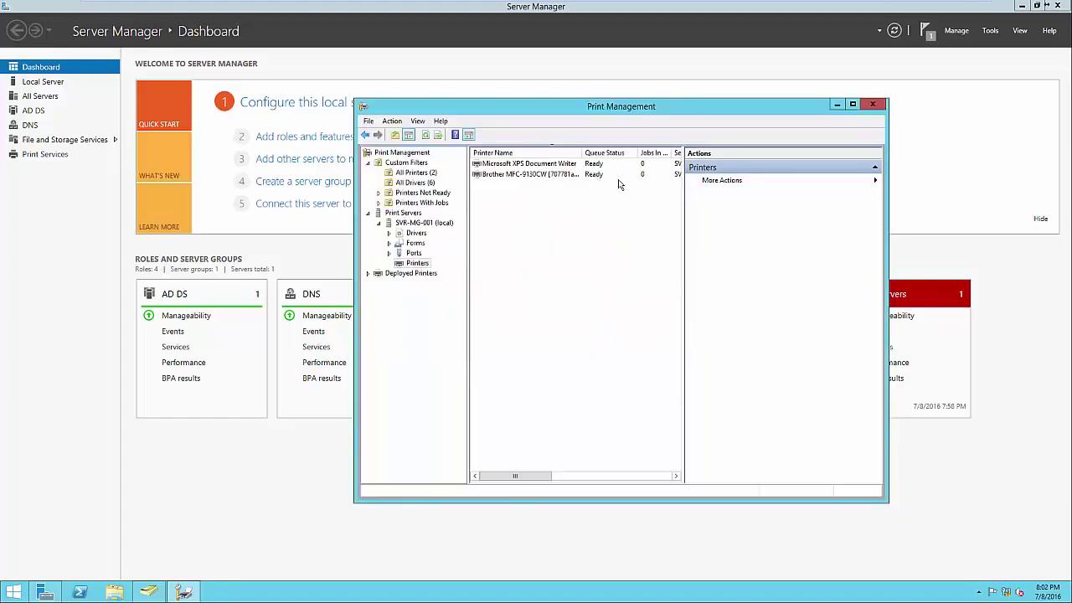
Publish the Brother MFC-9130CW in the directory with List in Directory
left_click_drag(684, 335, 705, 343)
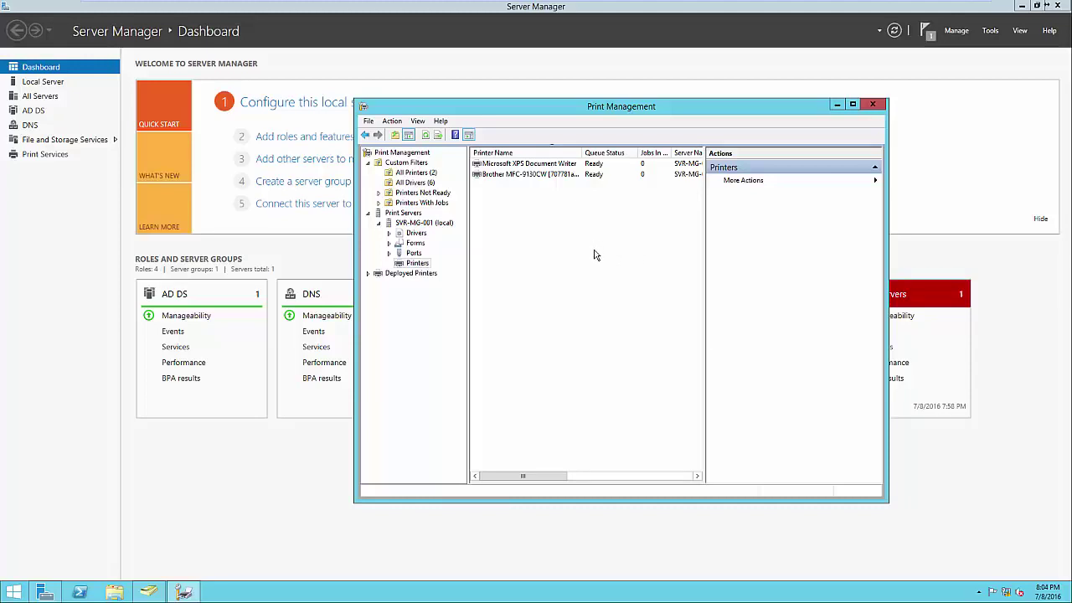
right_click(553, 175)
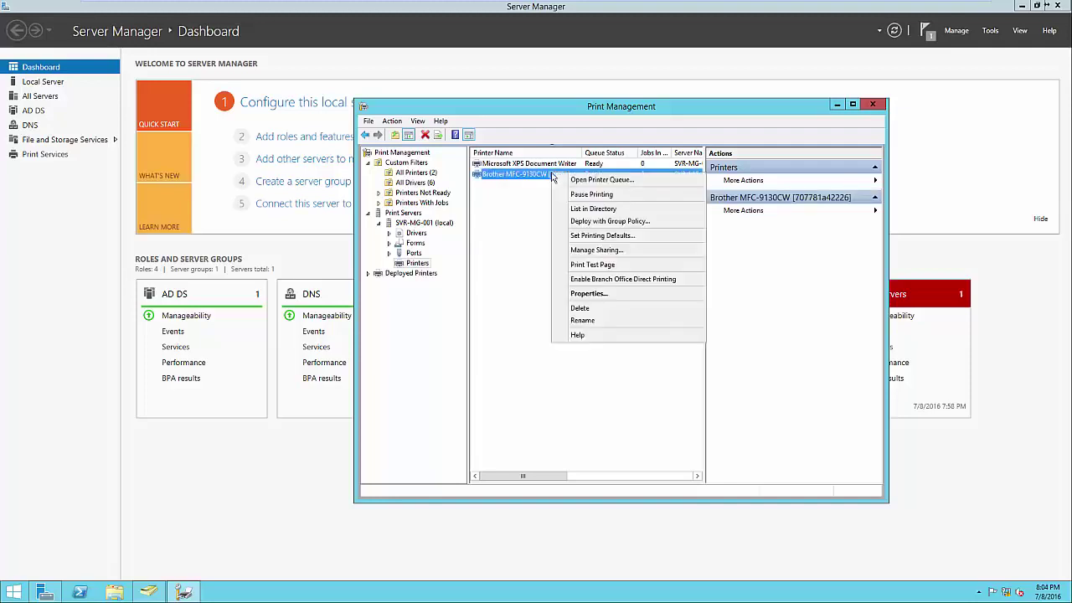
left_click(584, 210)
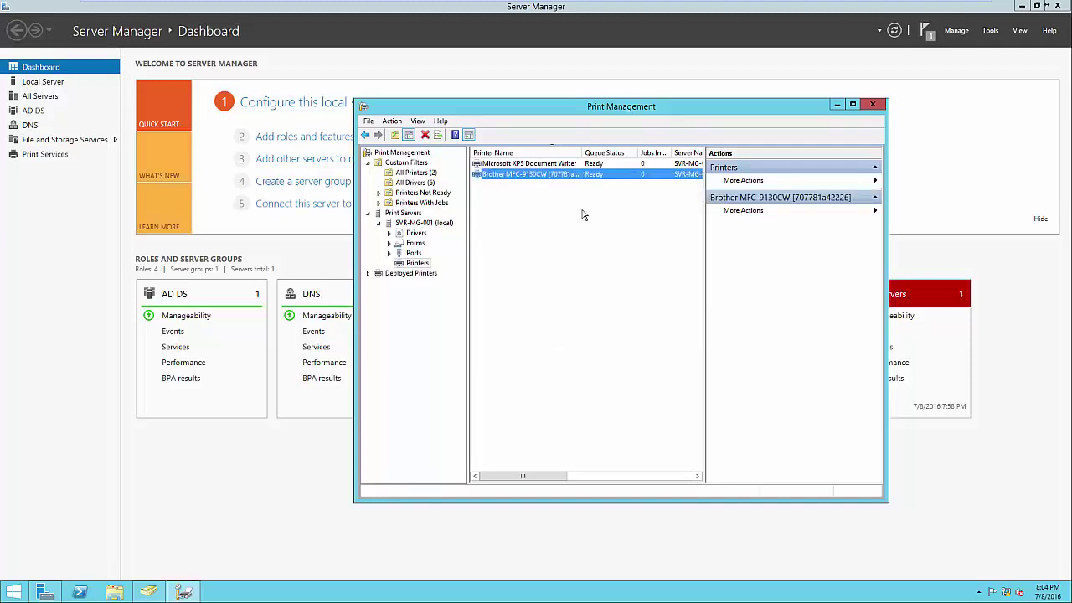
left_click(637, 229)
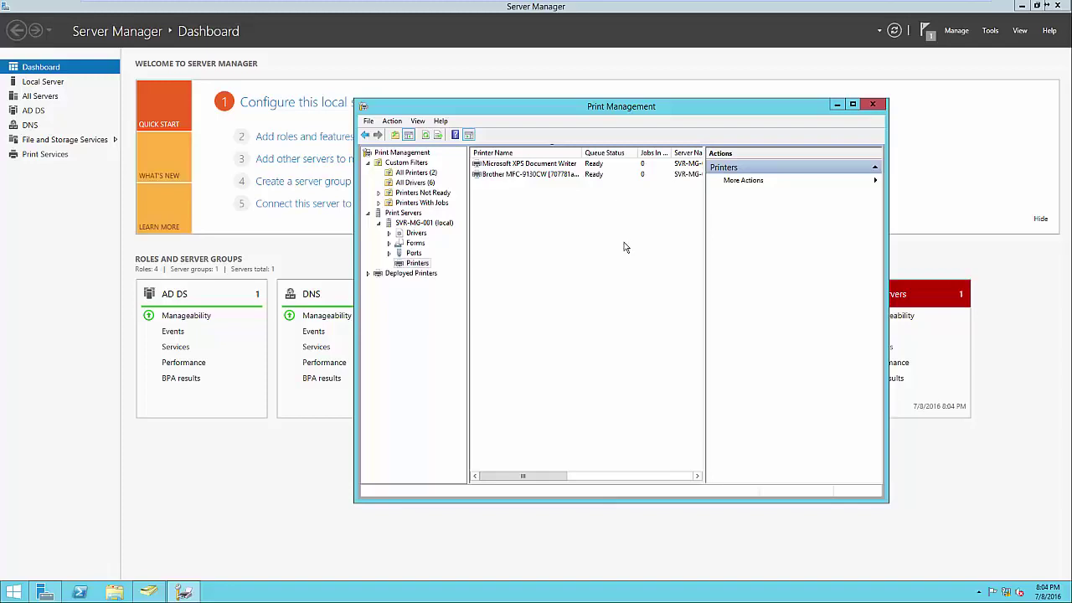
left_click(14, 593)
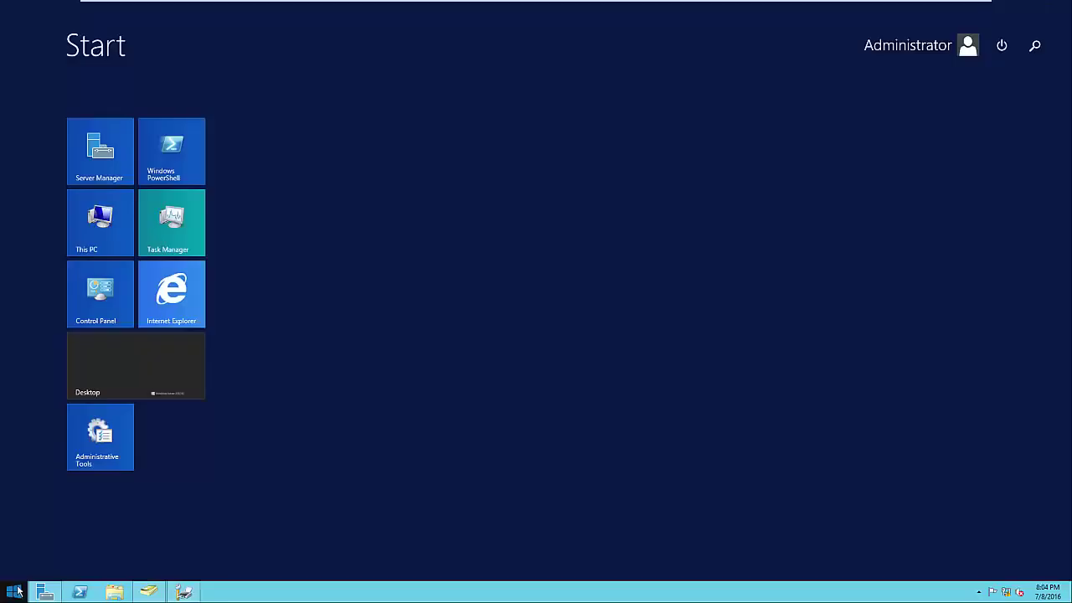
type("devices")
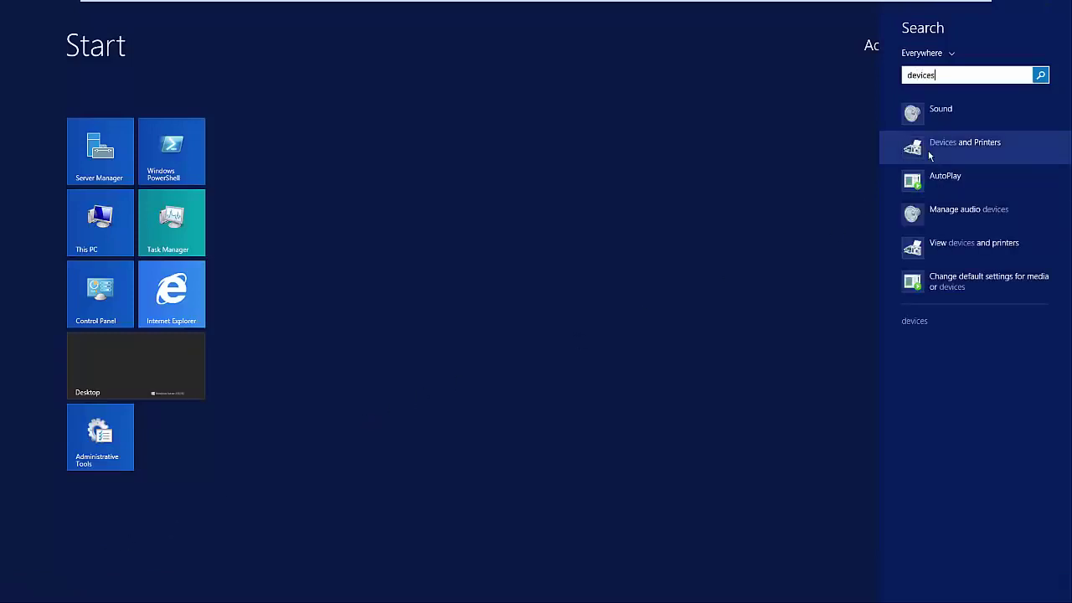
left_click(930, 149)
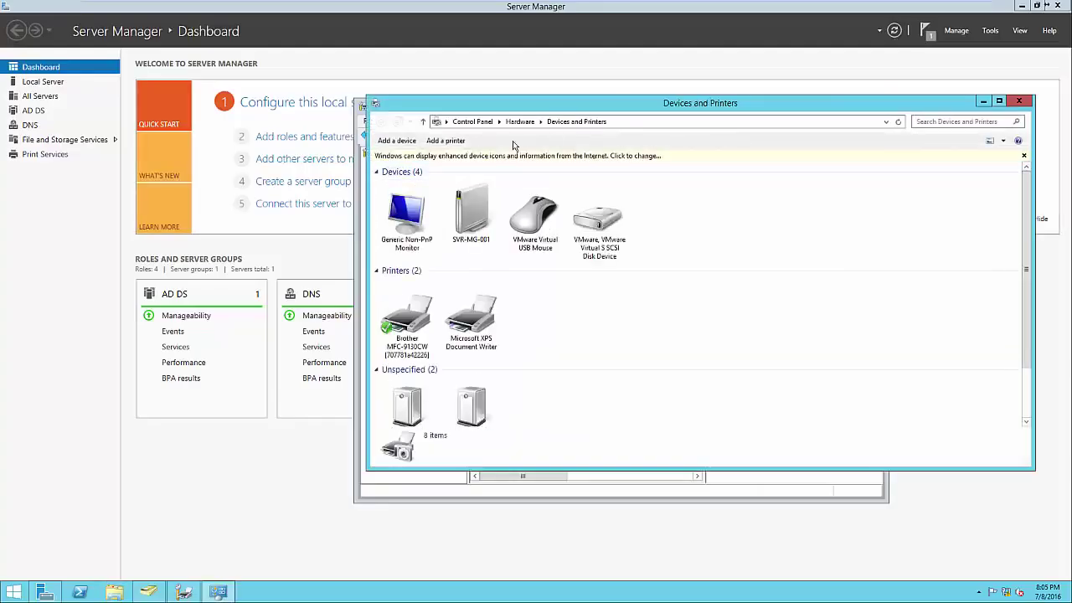
left_click(457, 143)
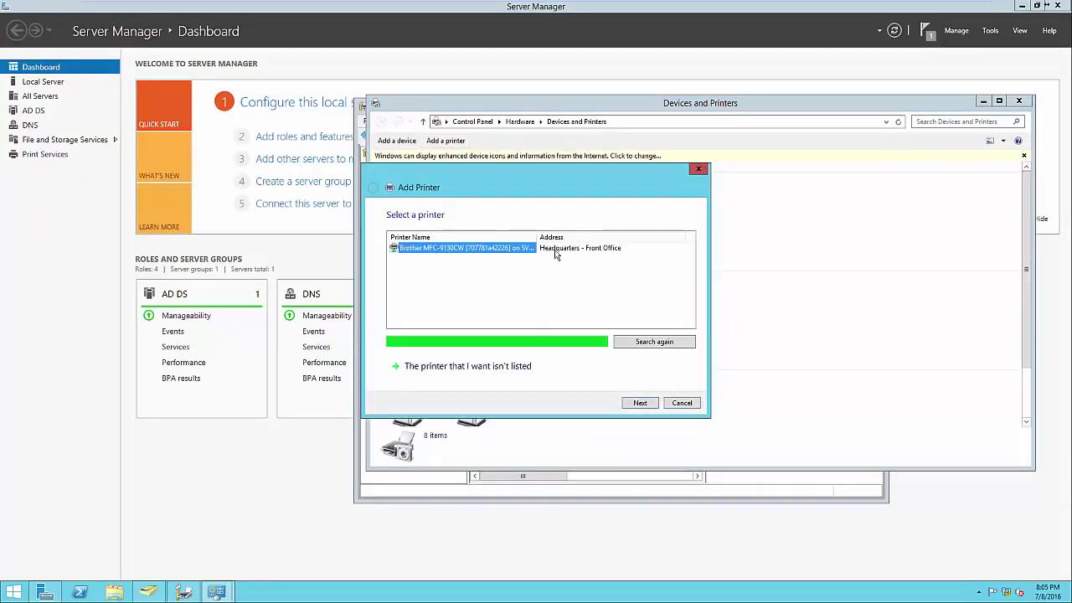
left_click(520, 369)
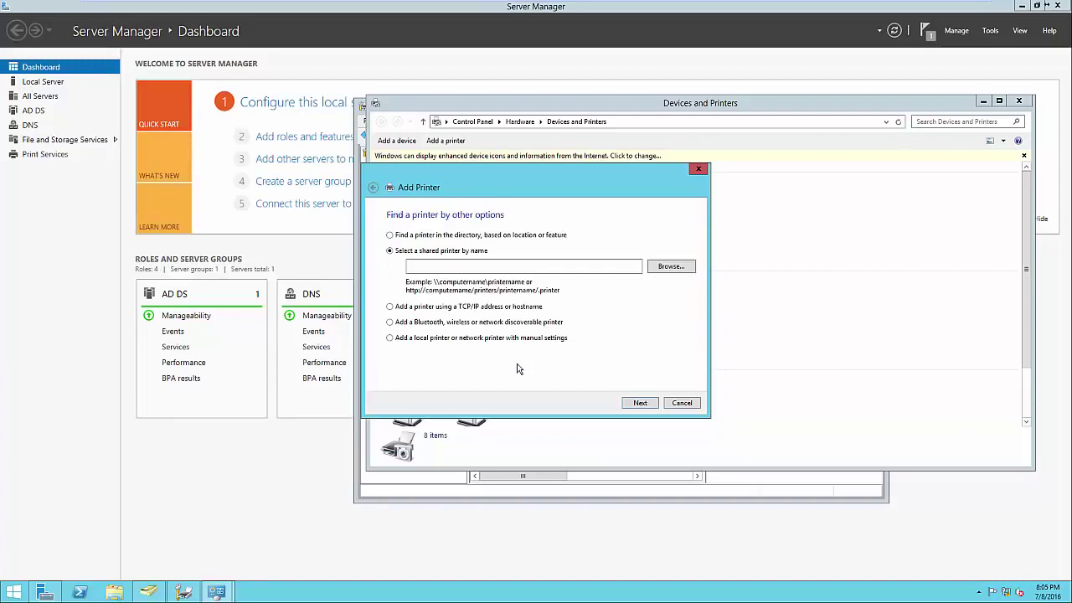
left_click(416, 237)
left_click(633, 404)
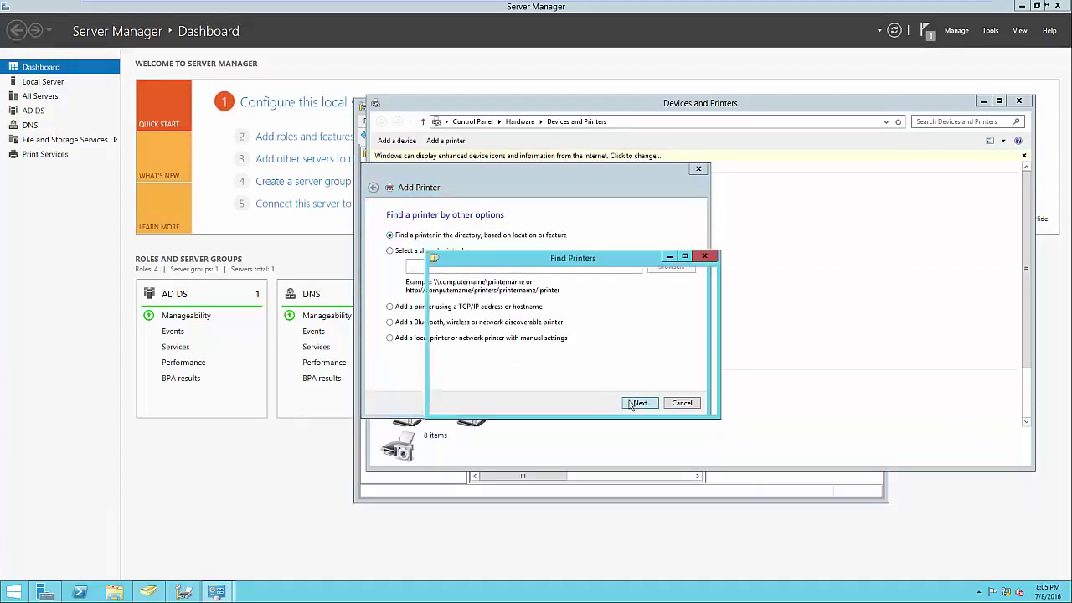
left_click(457, 444)
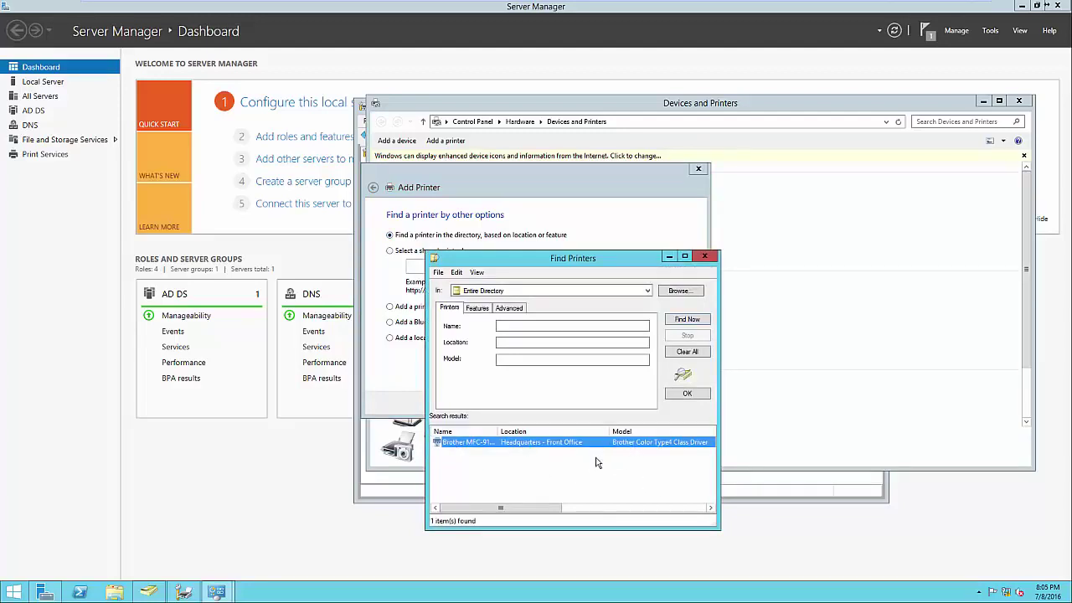
left_click(704, 257)
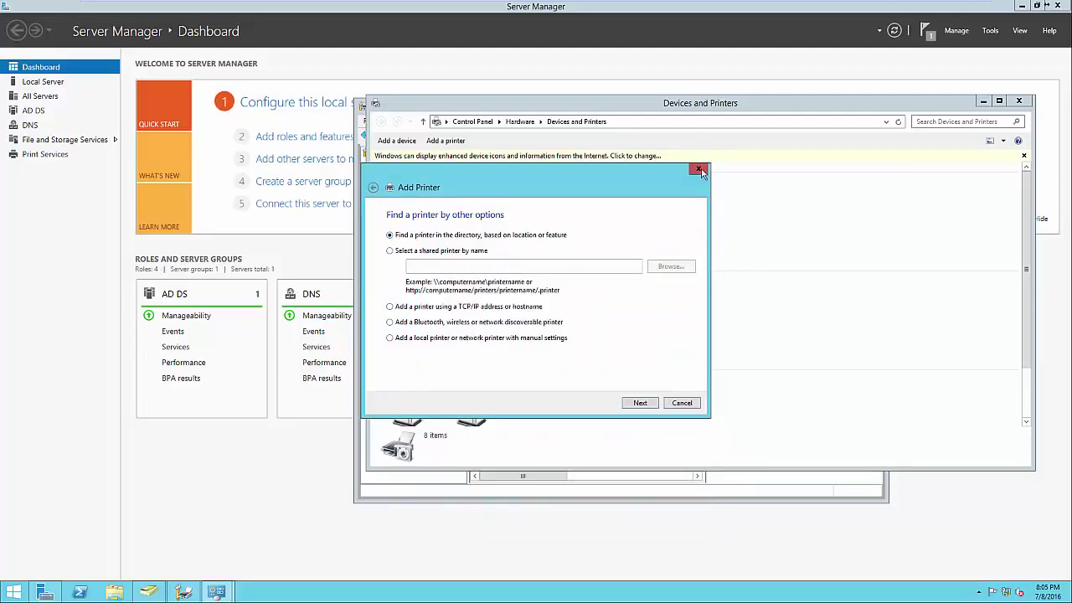
left_click(699, 169)
left_click(1018, 102)
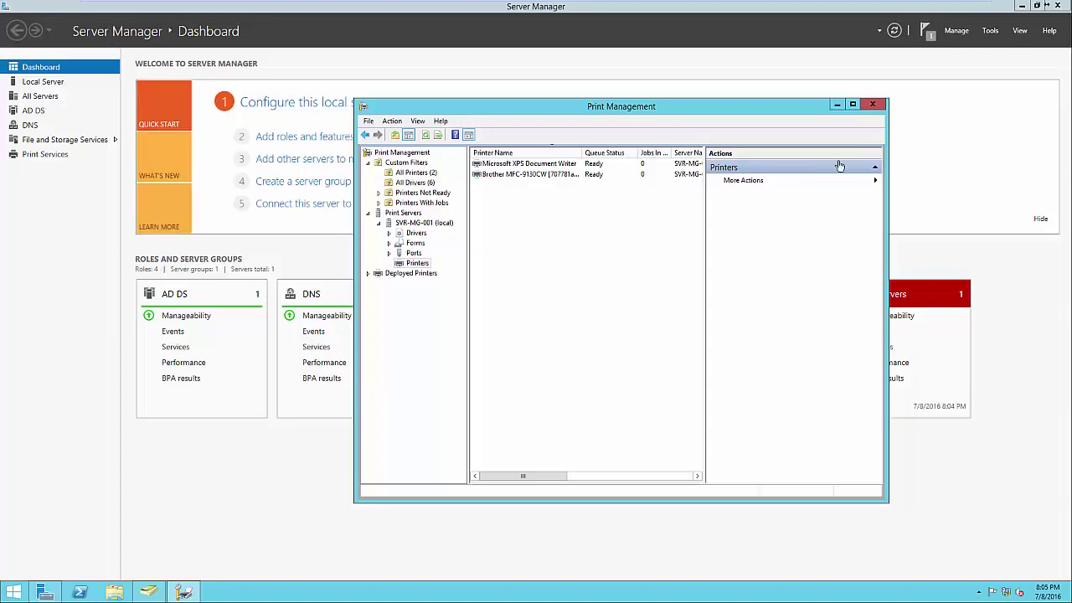
Start Deploy with Group Policy for the Brother MFC-9130CW and browse for a GPO
left_click(563, 175)
right_click(562, 181)
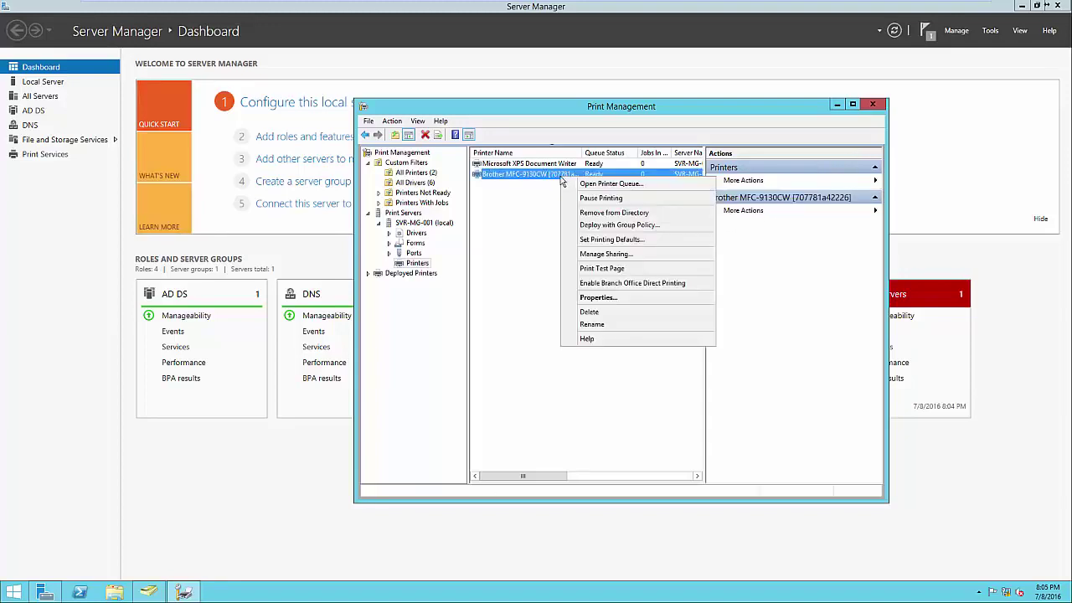
left_click(584, 228)
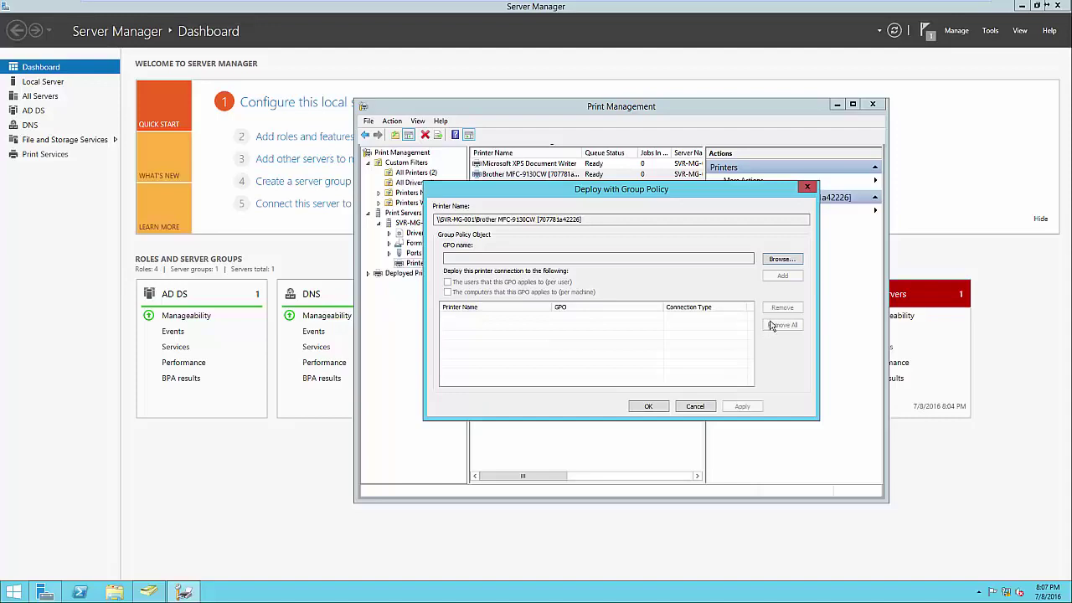
left_click(781, 260)
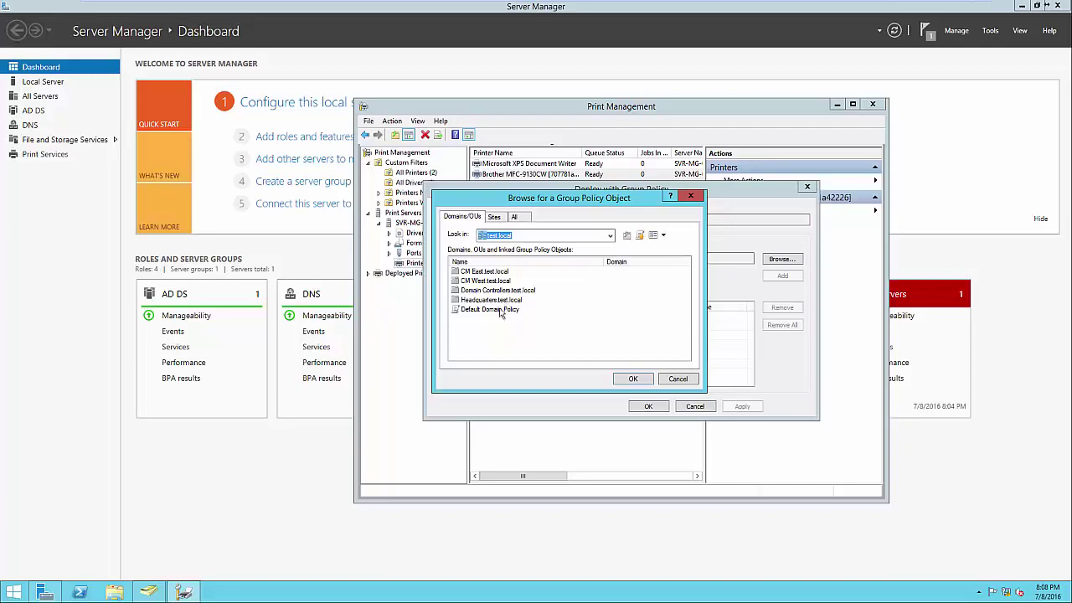
Create a new GPO named Printers under Headquarters.test.local and choose it for the deployment
double_click(498, 301)
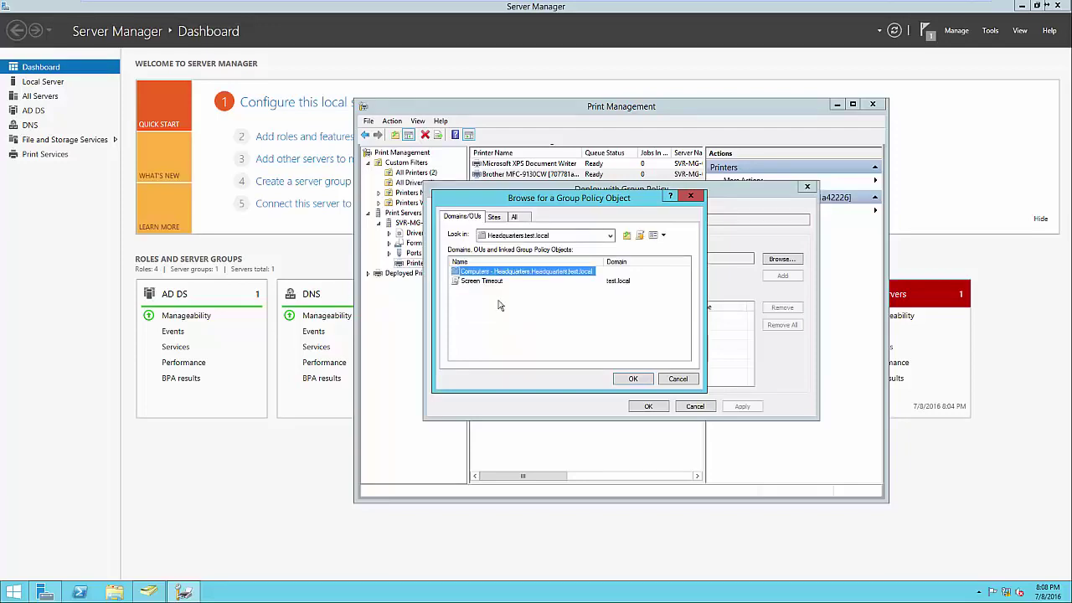
left_click(497, 305)
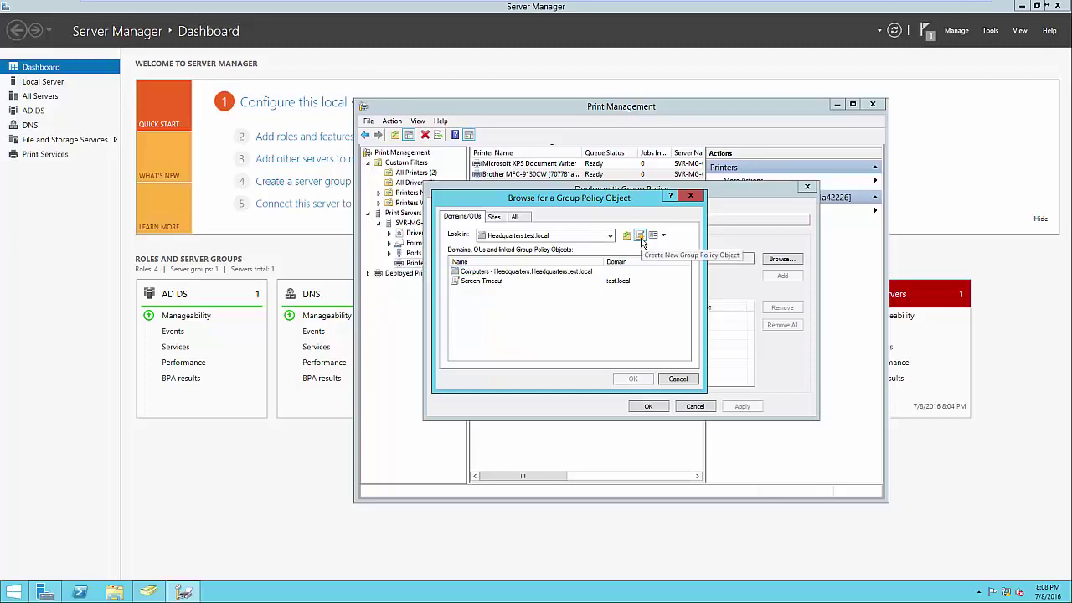
left_click(642, 240)
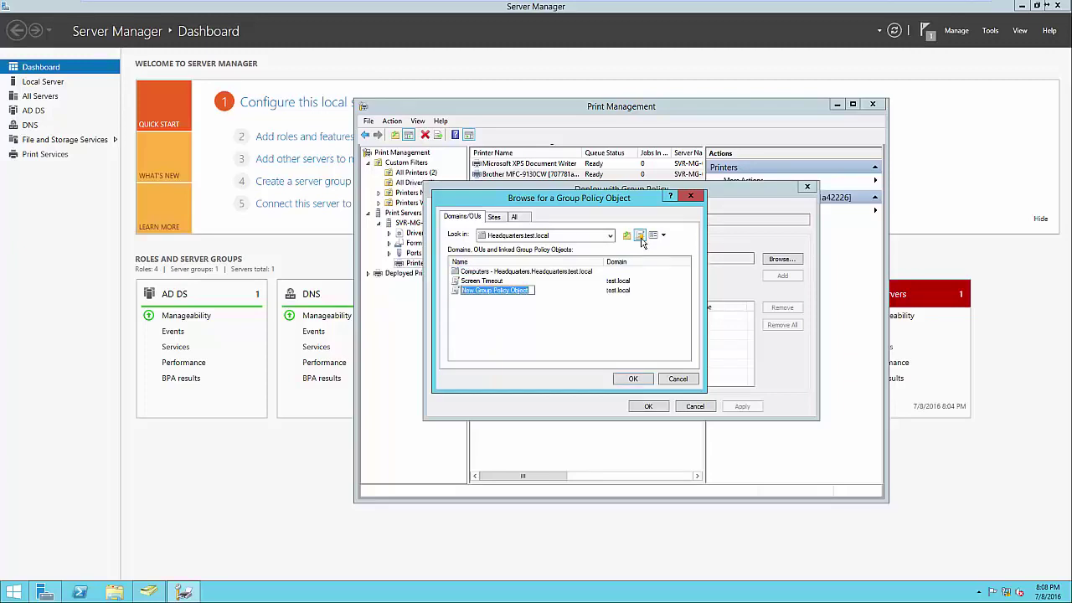
type("Printers")
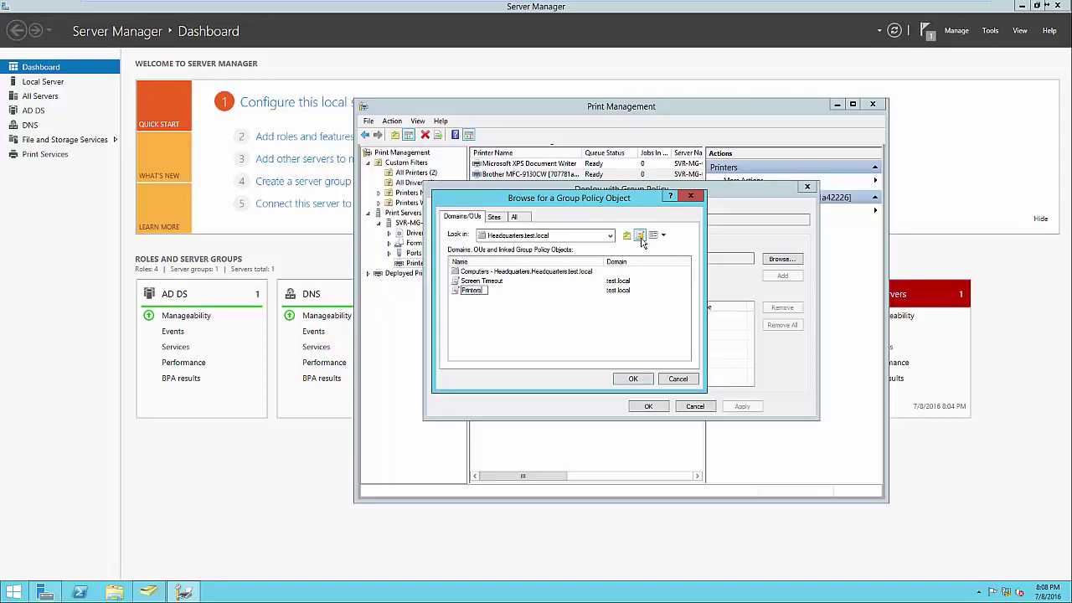
key("Return")
left_click(634, 379)
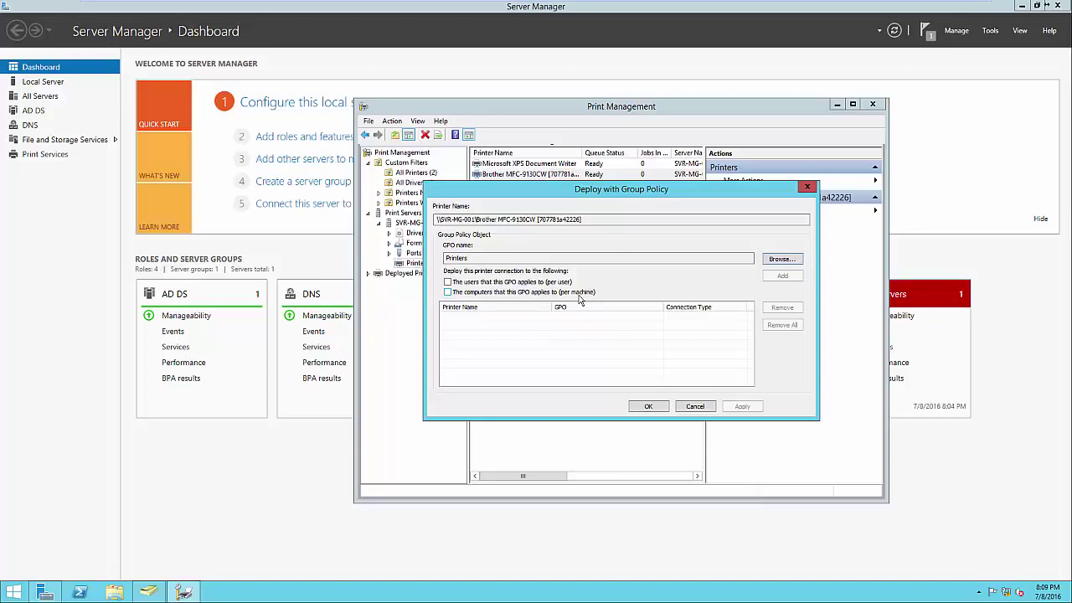
Deploy the Brother printer per user via the Printers GPO and confirm the success details
left_click(555, 283)
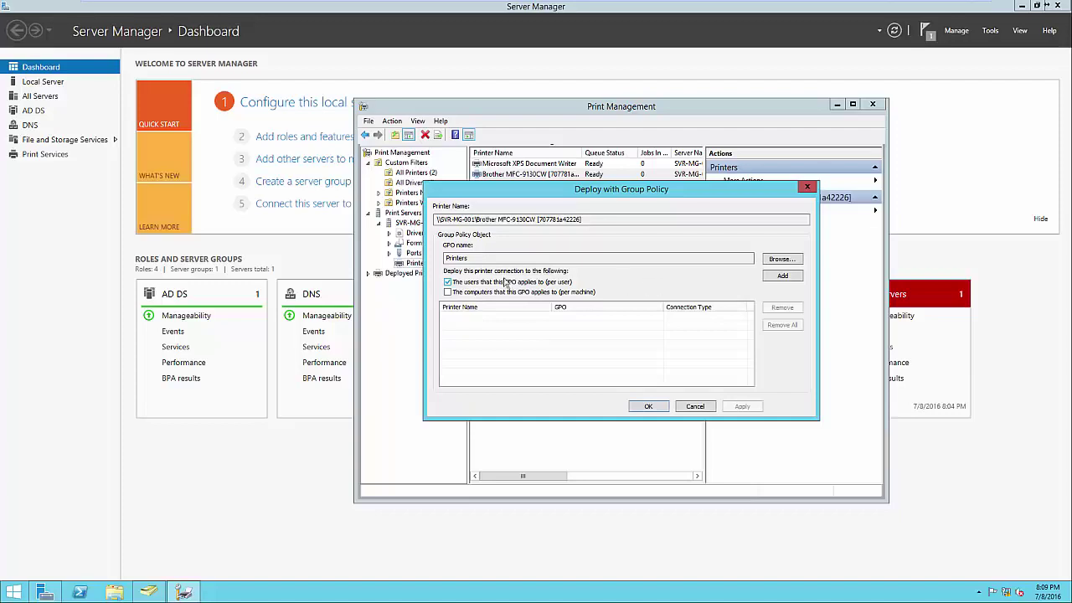
left_click(786, 277)
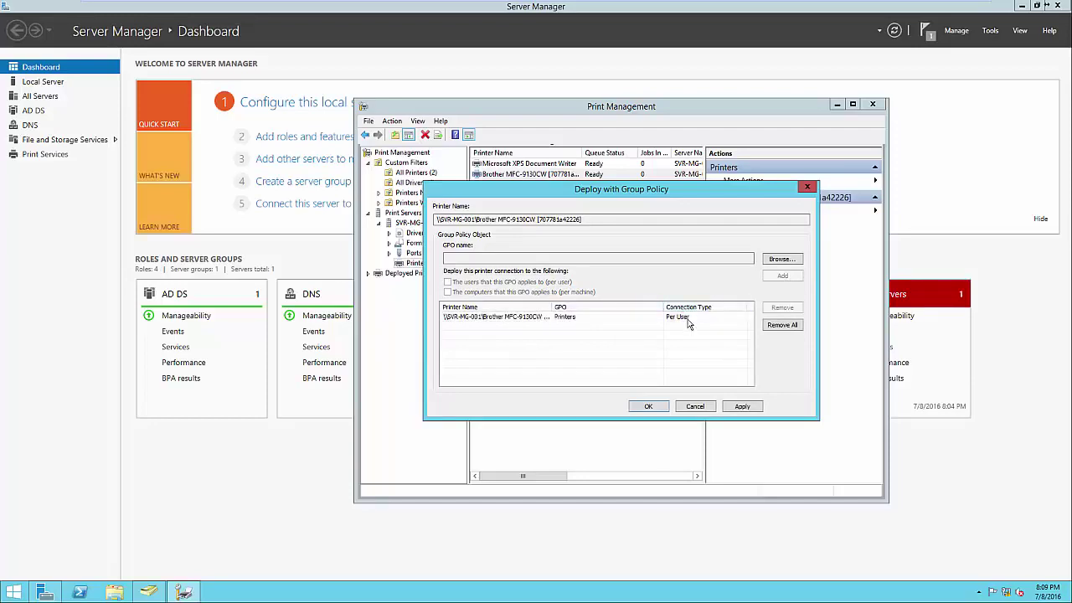
left_click(649, 407)
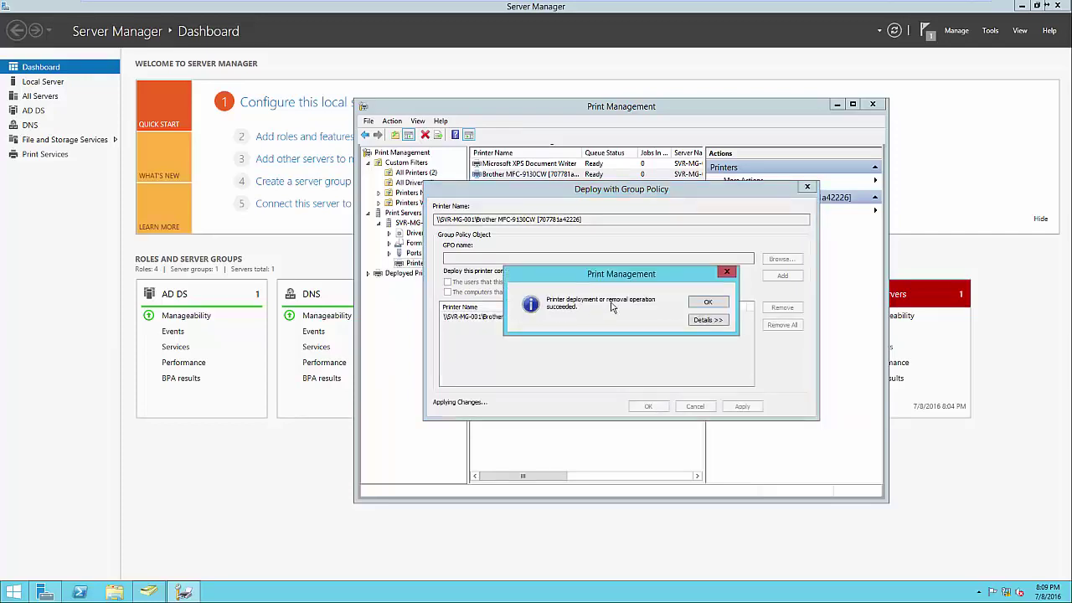
left_click(697, 322)
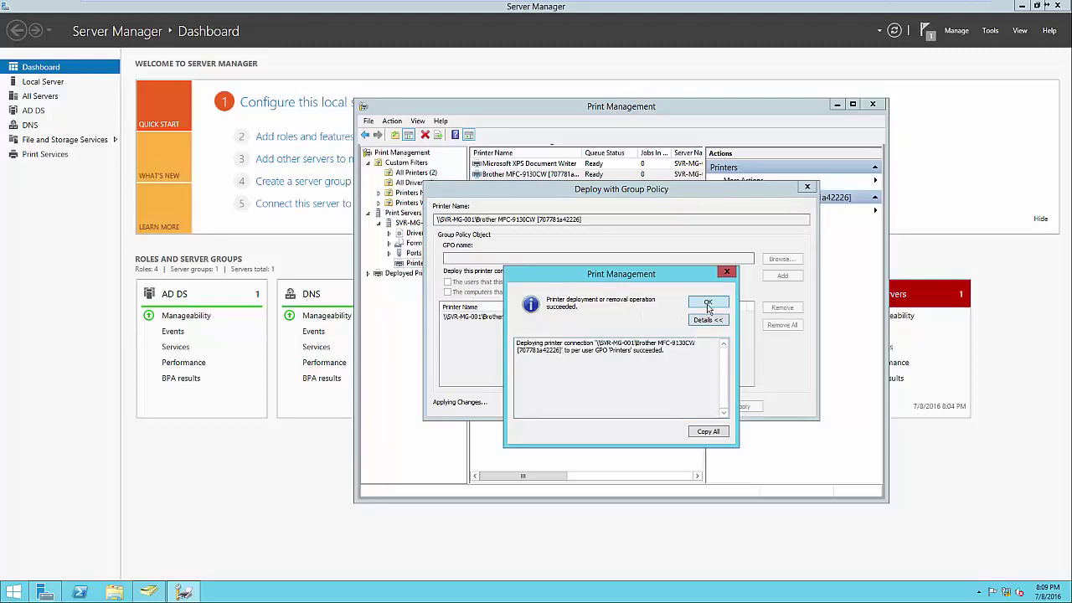
left_click(708, 303)
Close the deployment dialog and launch Group Policy Management from Server Manager's Tools menu
left_click(657, 403)
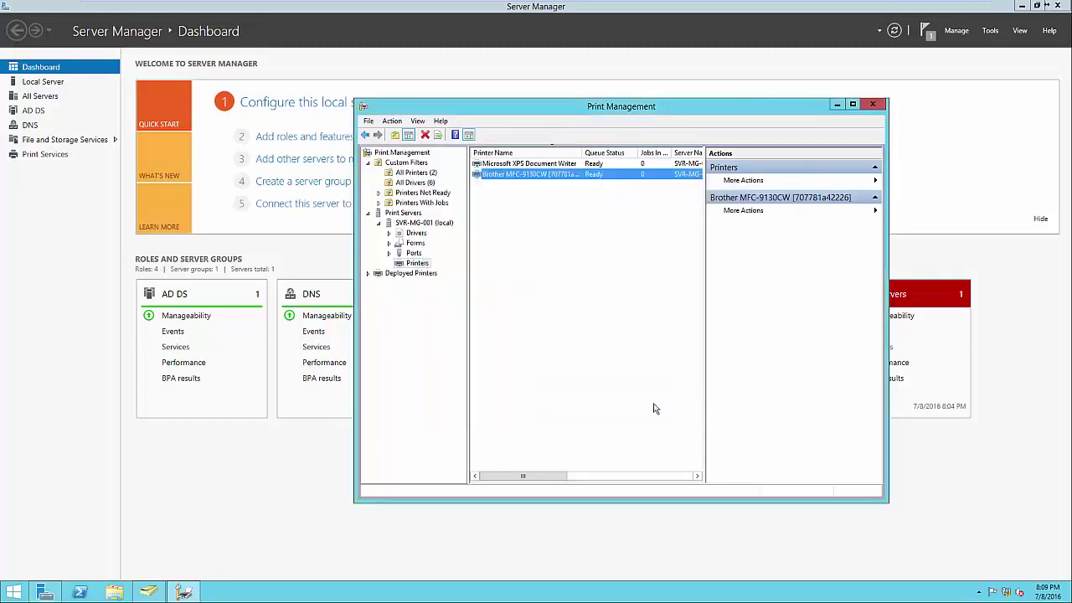
left_click(222, 491)
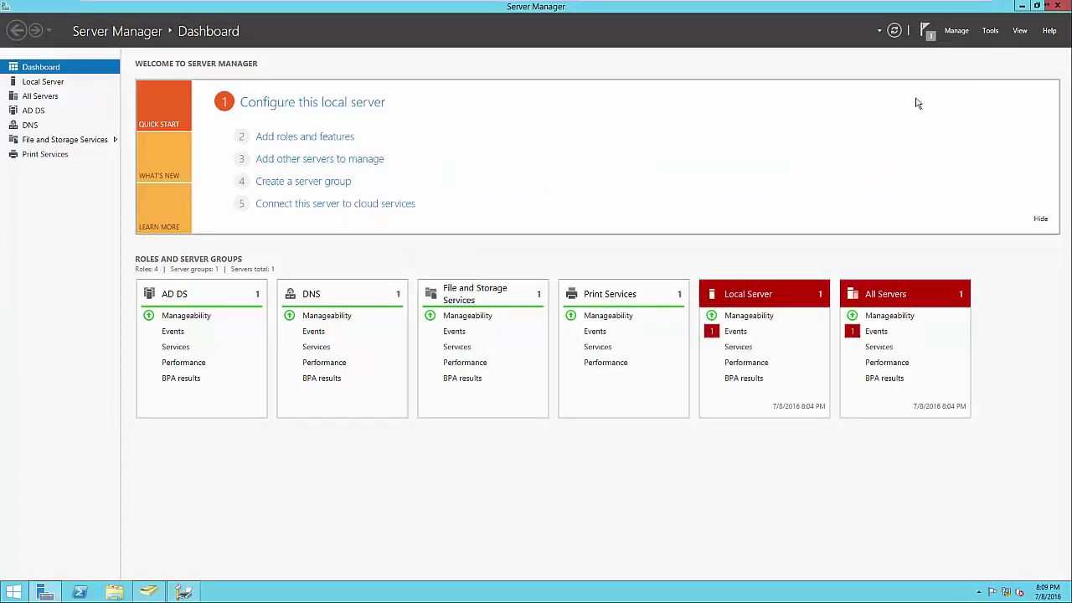
left_click(990, 31)
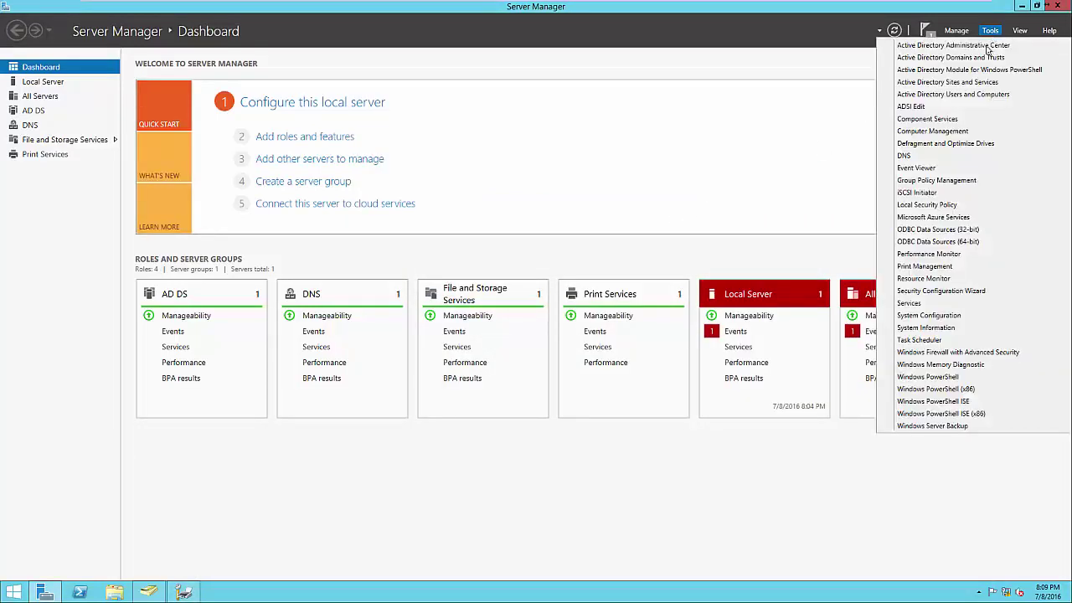
left_click(940, 184)
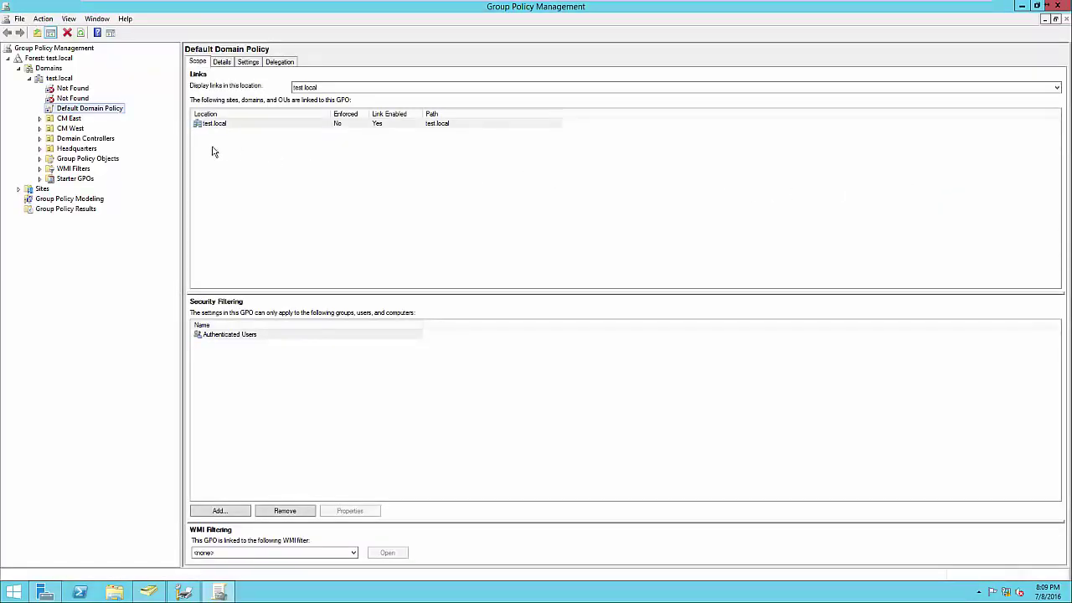
Check the Headquarters Printers GPO settings for the Brother printer connection path, then close the console
left_click(39, 148)
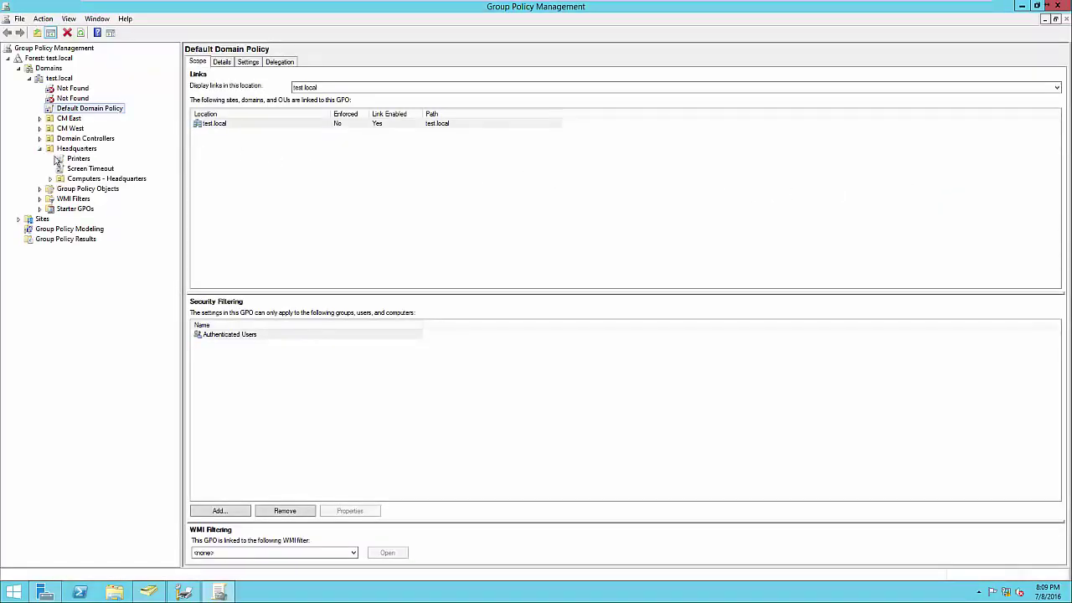
left_click(77, 158)
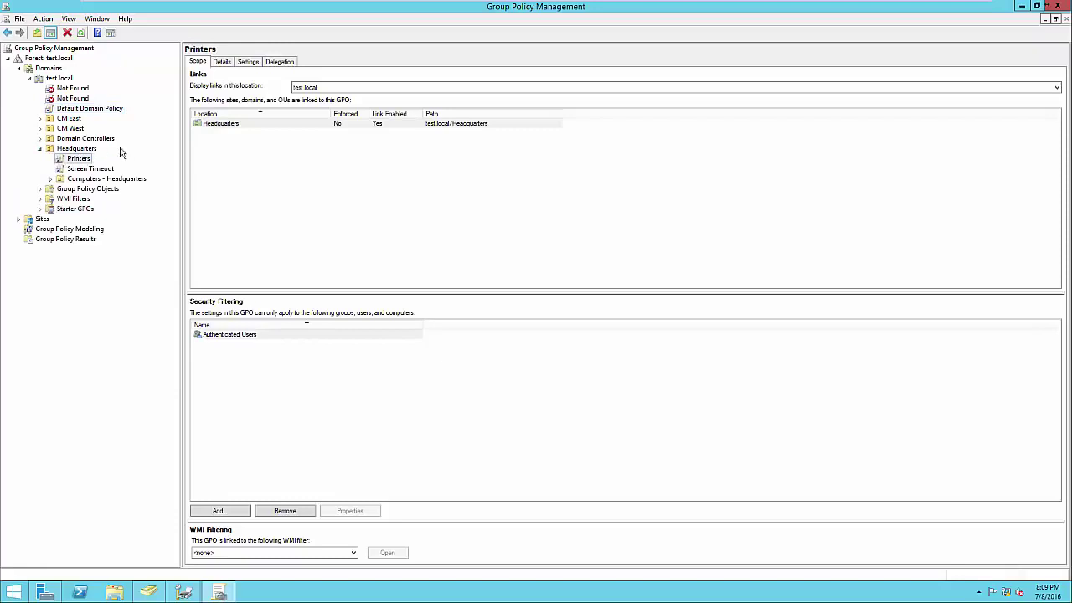
left_click(252, 65)
left_click(614, 219)
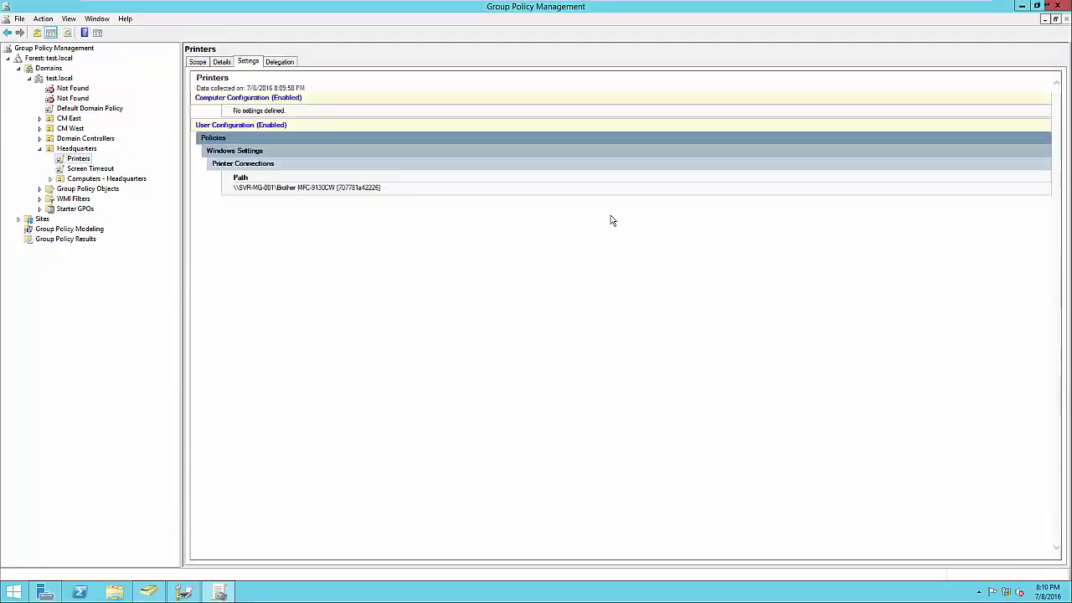
left_click_drag(388, 188, 237, 190)
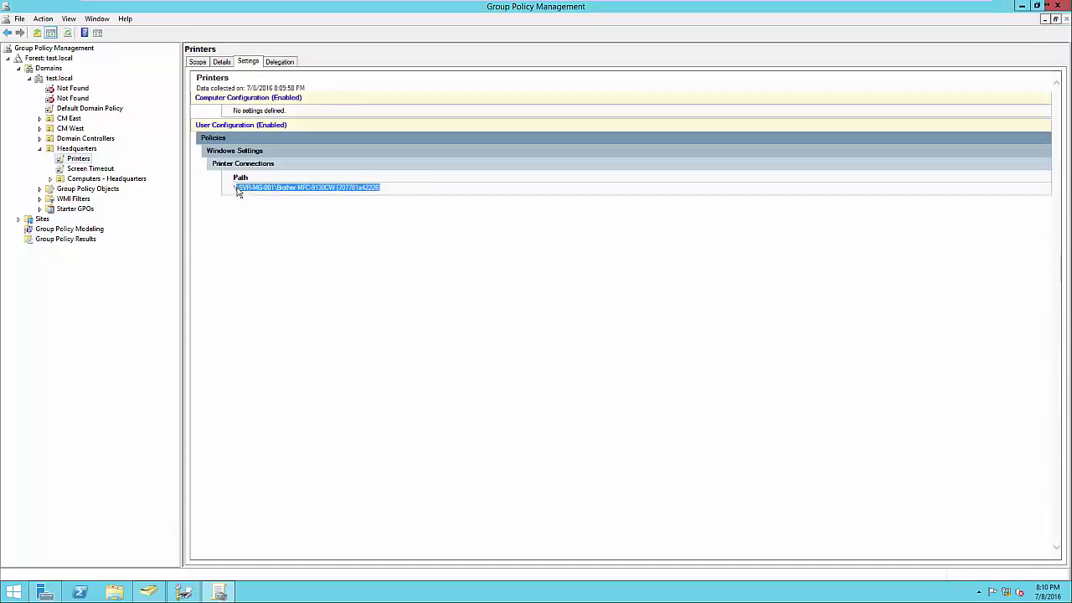
left_click(251, 203)
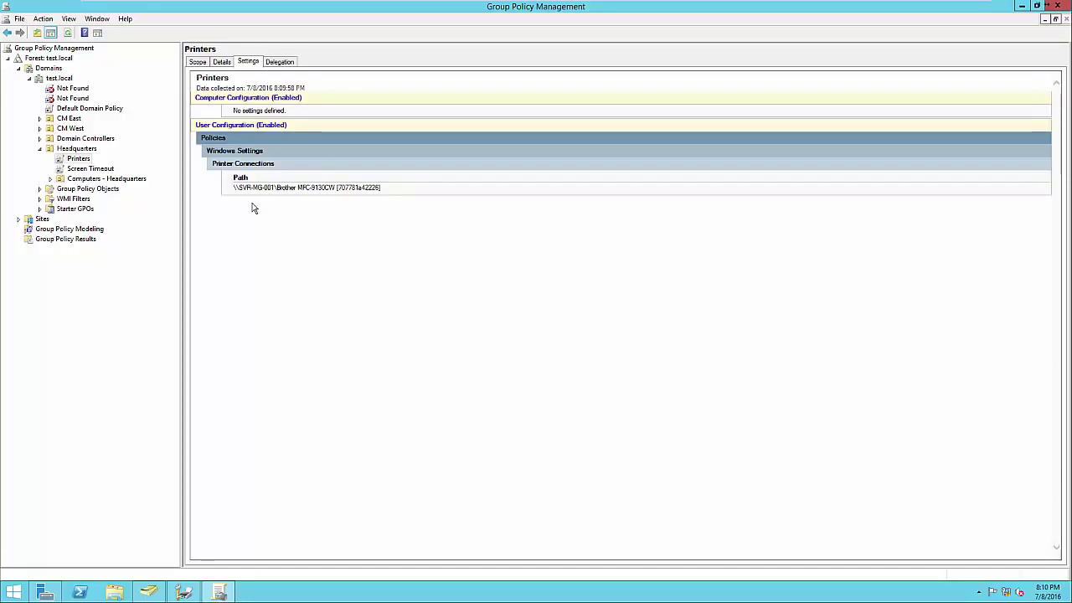
left_click(1058, 7)
Return to Print Management and deselect the Brother printer
left_click(184, 593)
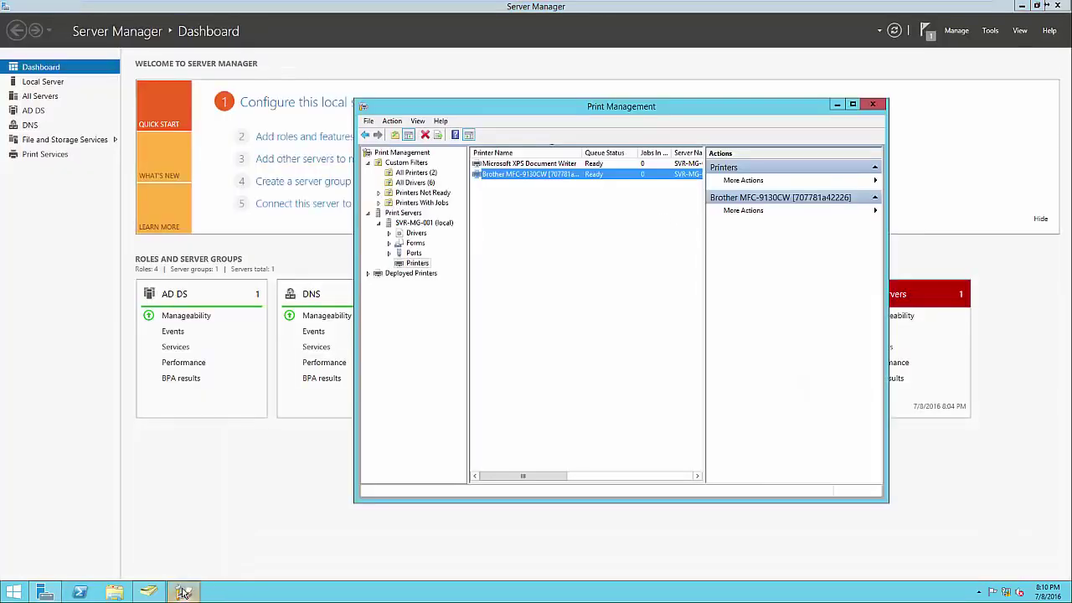
left_click(490, 462)
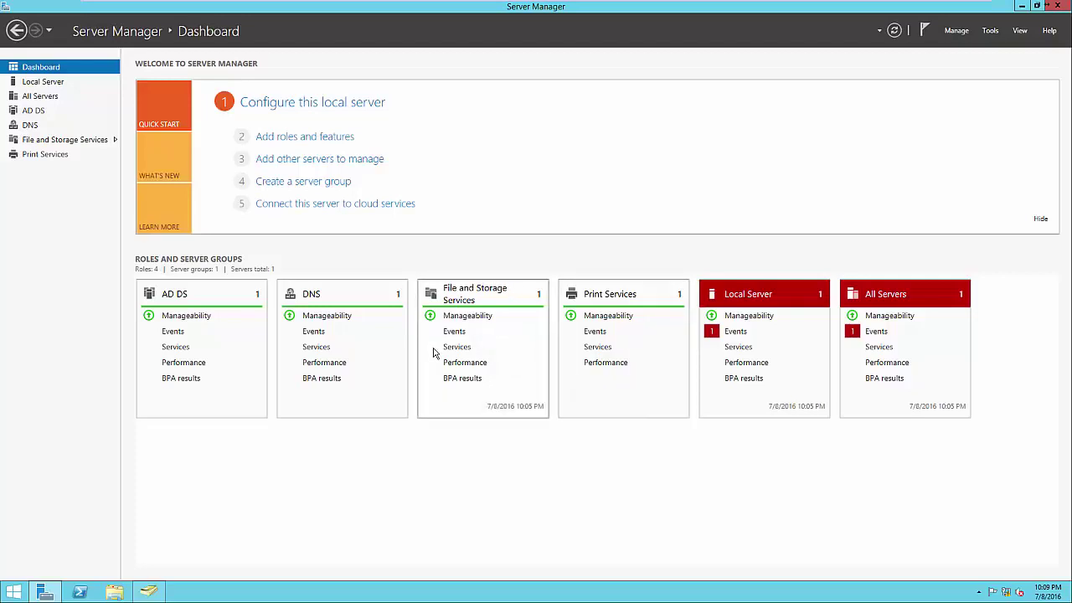
left_click(318, 138)
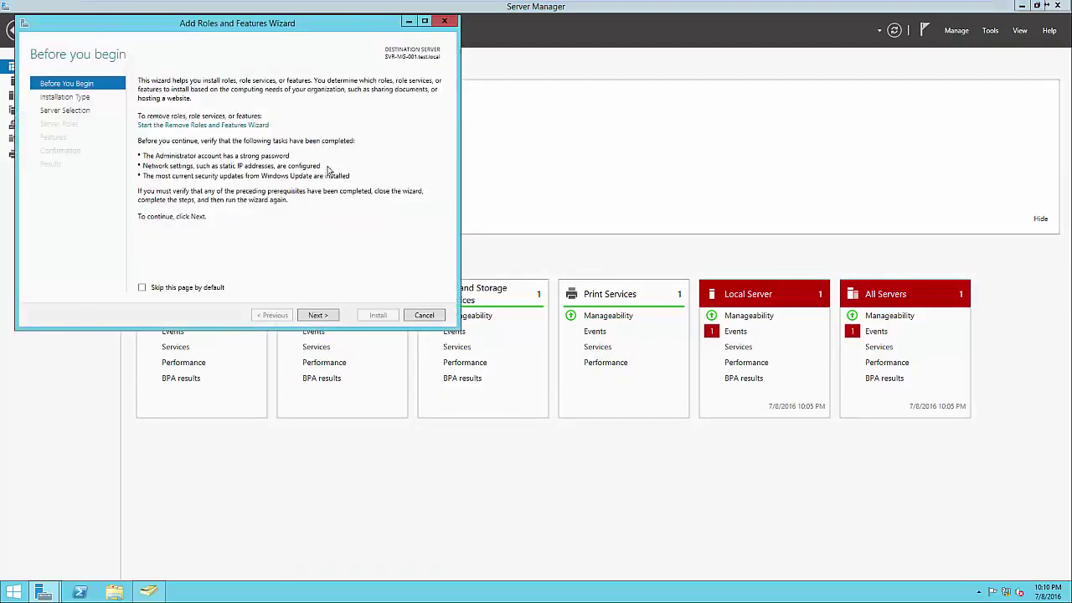
left_click(320, 316)
left_click(319, 316)
left_click(320, 316)
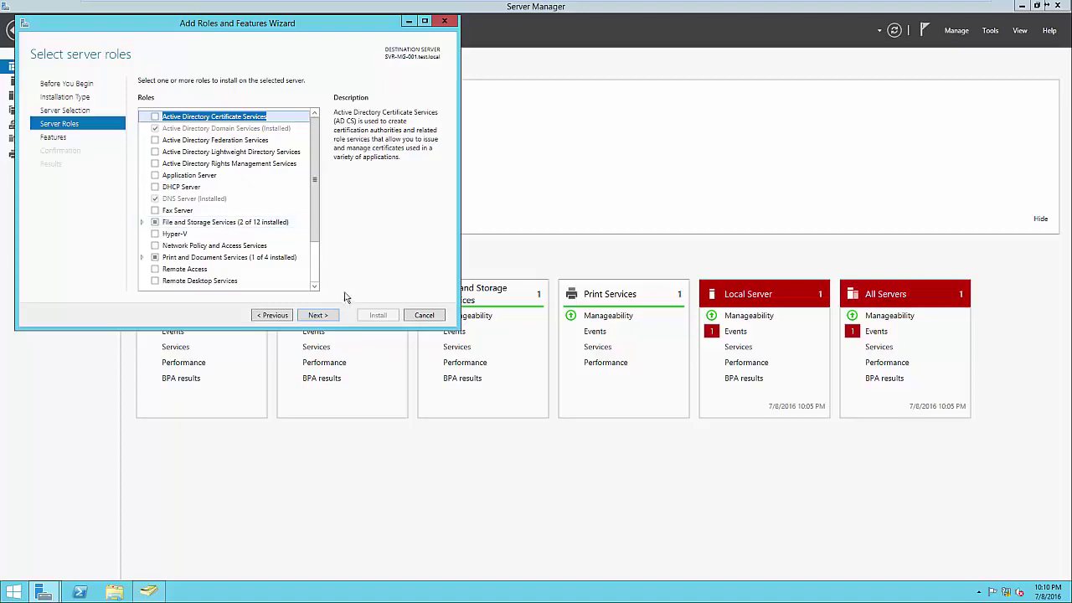
left_click(423, 315)
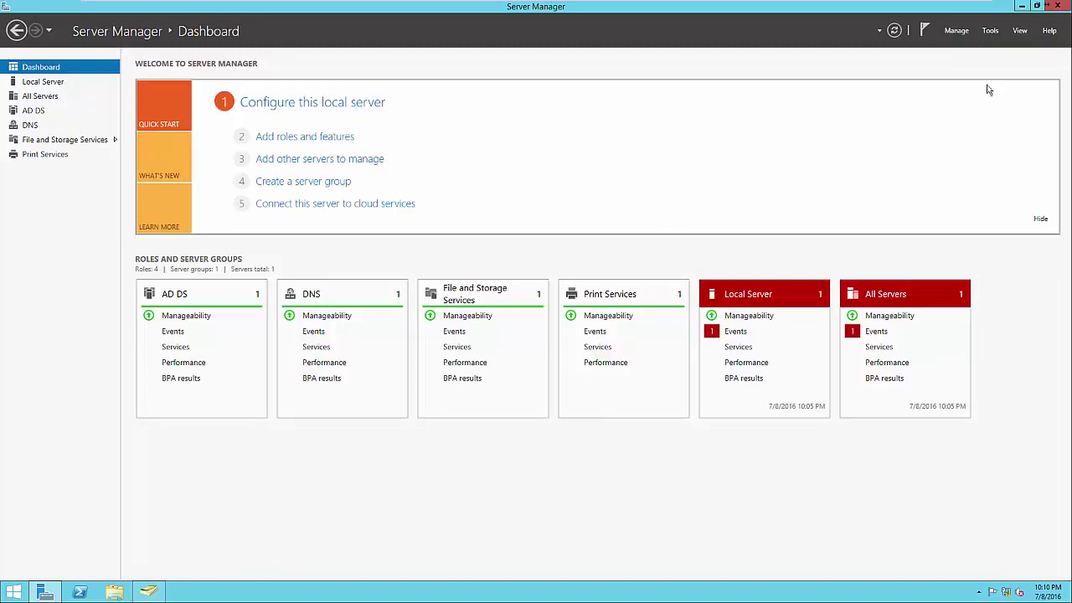
Go to File and Storage Services and move through its Disks, Volumes and Shares pages
left_click(991, 31)
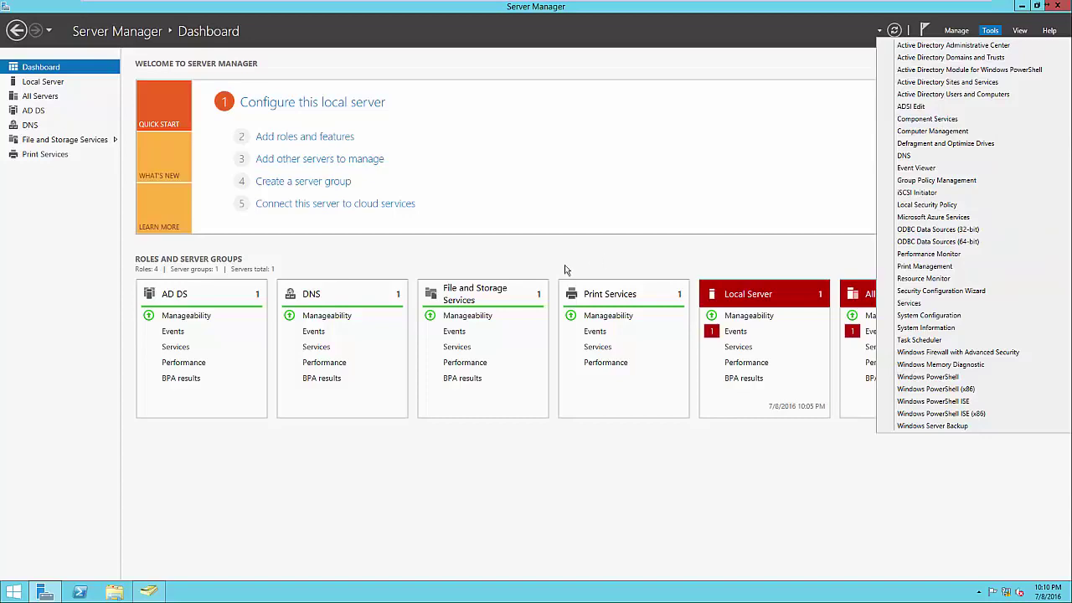
left_click(536, 267)
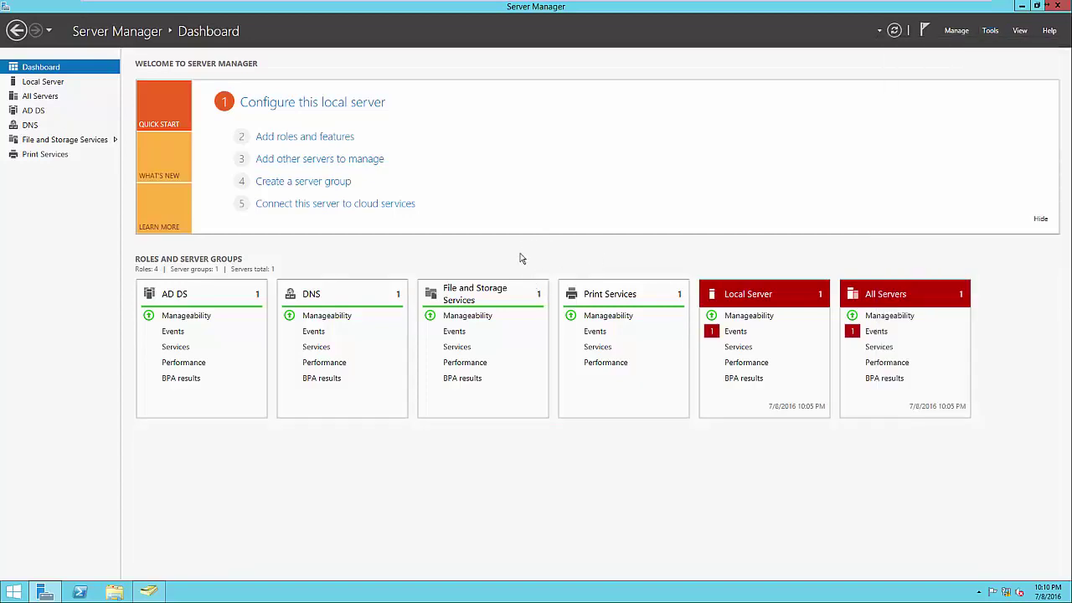
left_click(482, 295)
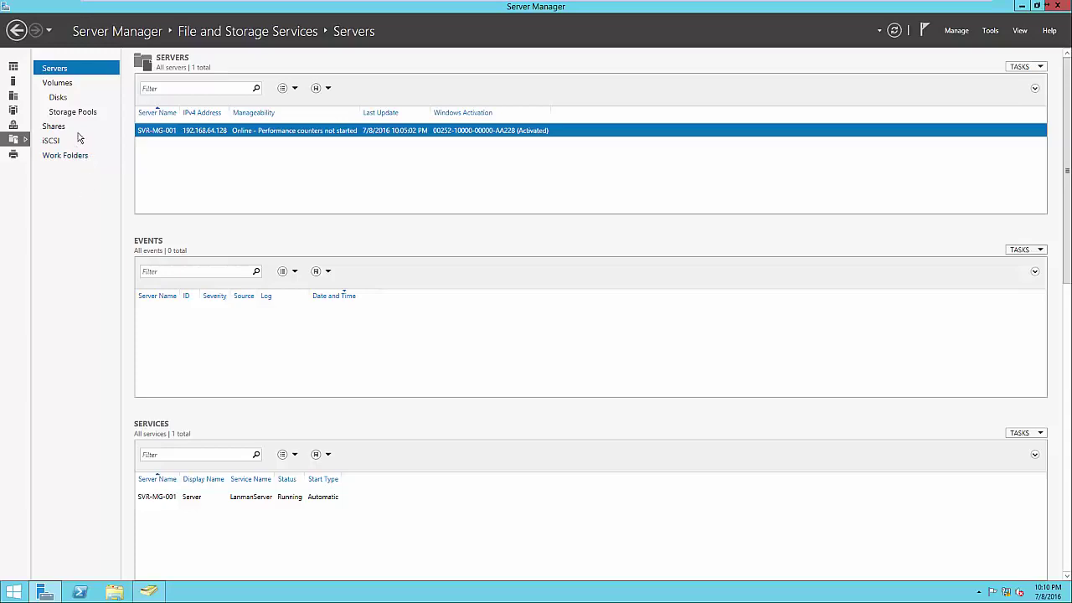
left_click(71, 100)
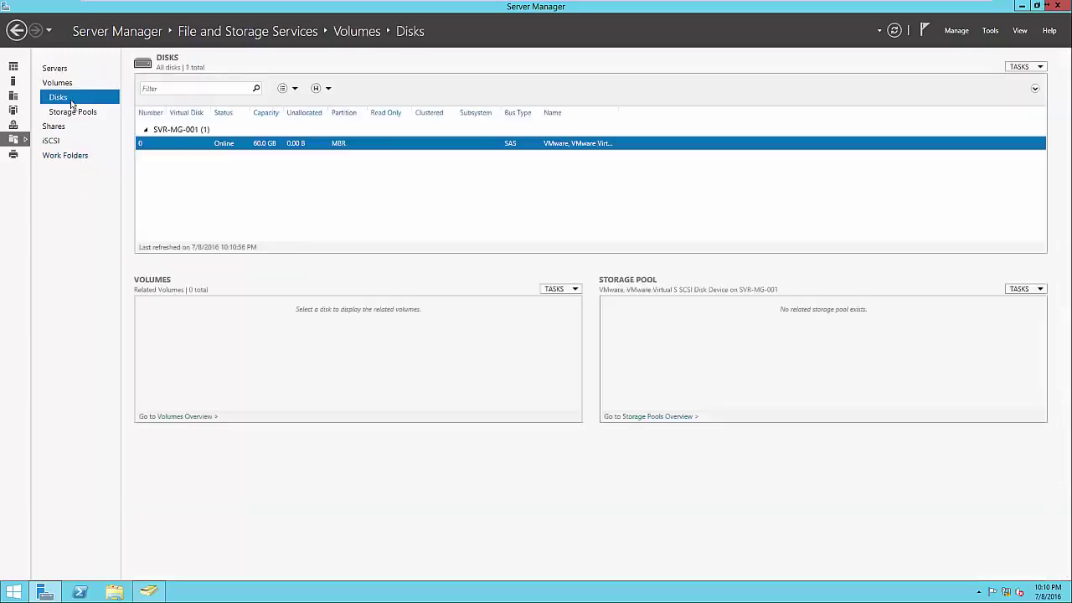
left_click(71, 87)
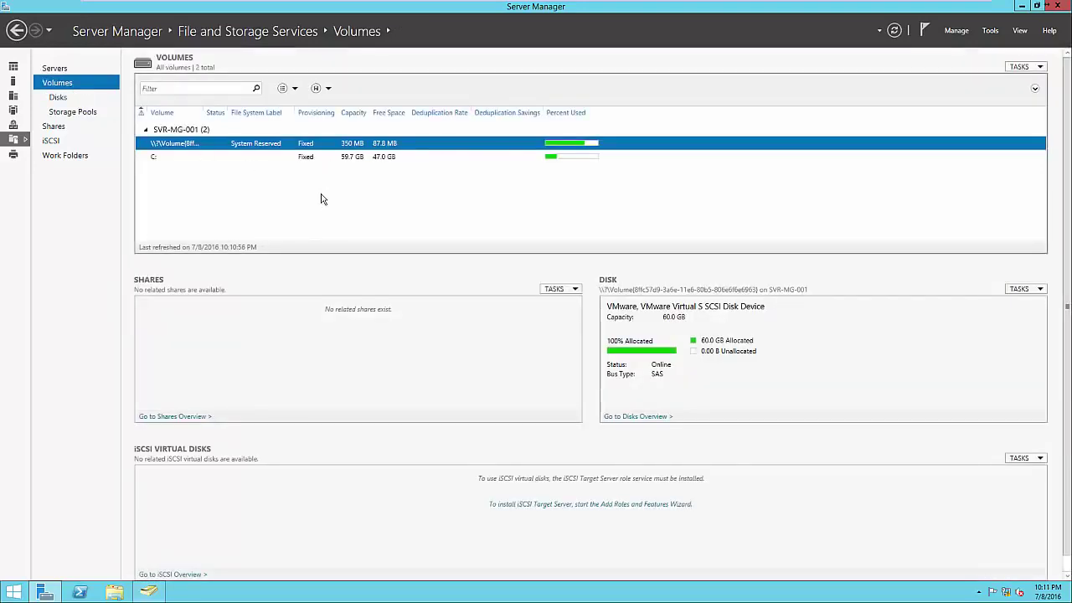
left_click(57, 130)
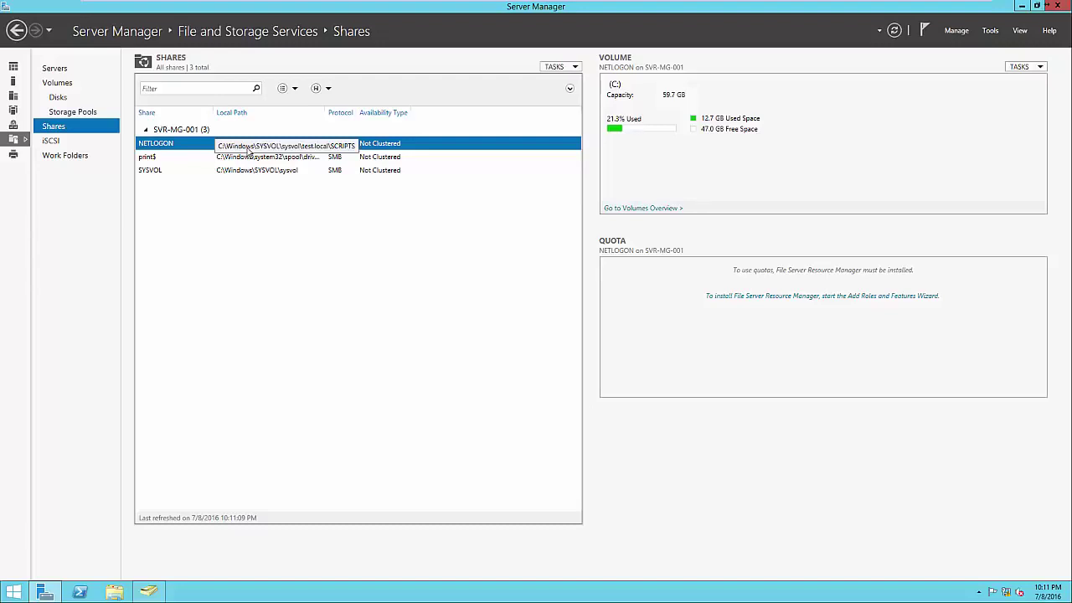
Start a new share using the SMB Share - Quick profile, reaching server SVR-MG-001, volume C:
right_click(247, 214)
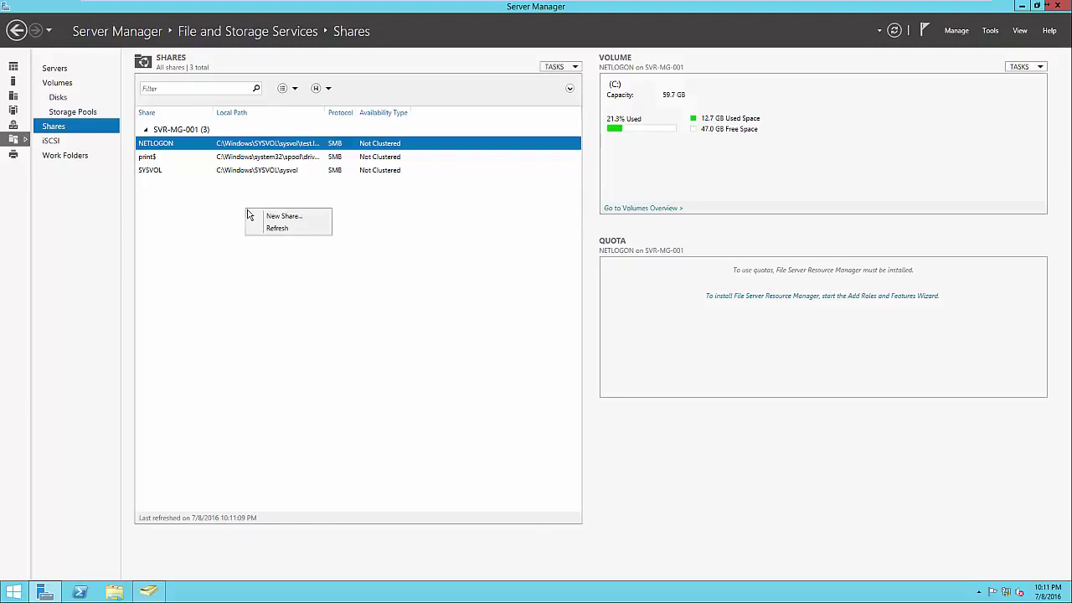
left_click(260, 216)
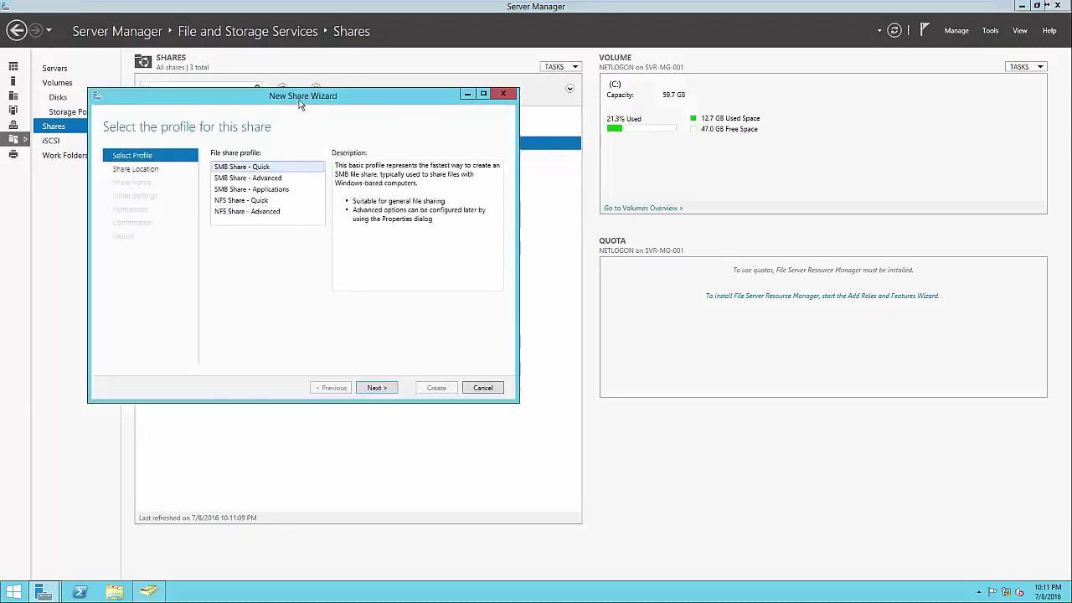
left_click_drag(300, 103, 612, 158)
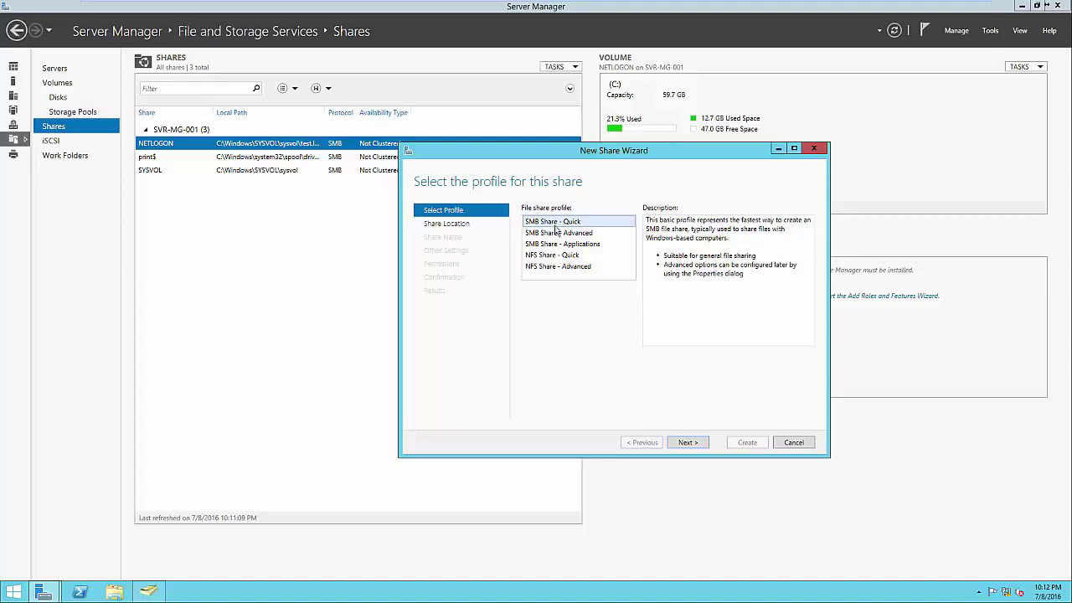
left_click(562, 255)
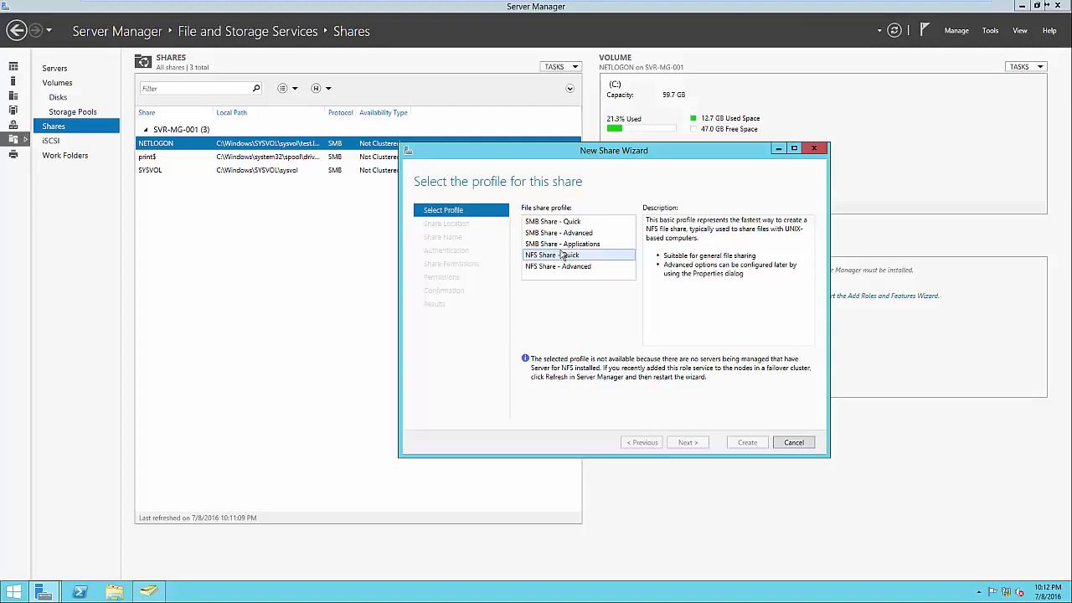
left_click(563, 222)
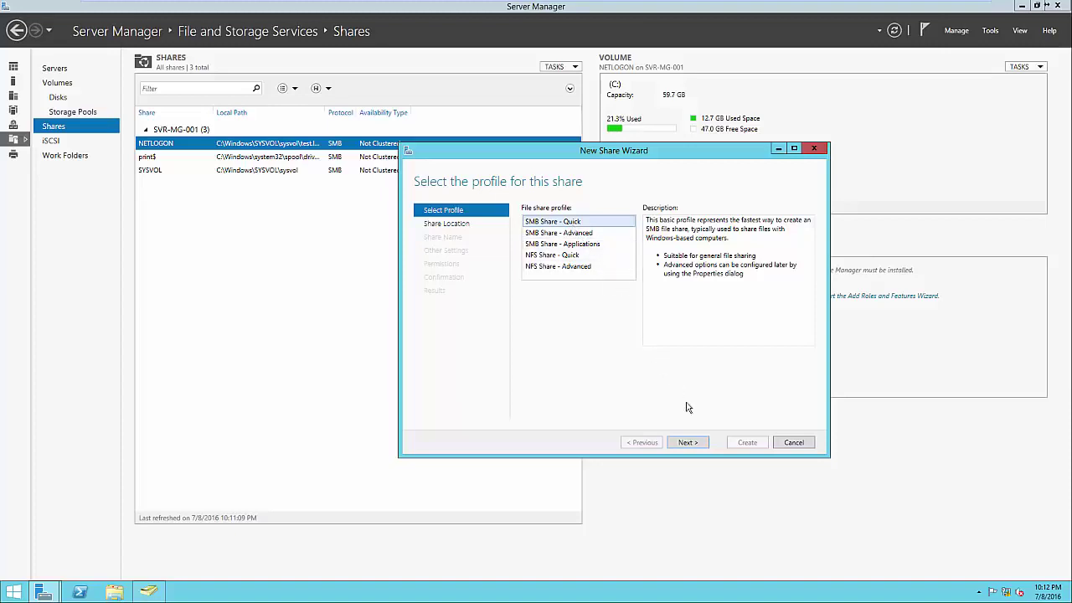
left_click(692, 444)
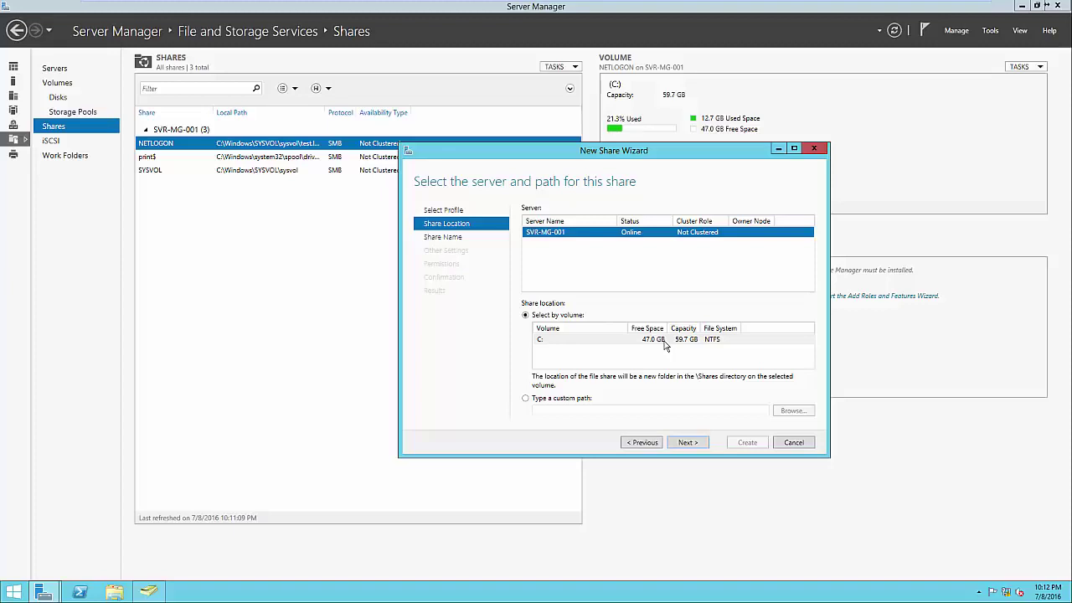
Keep volume C: on SVR-MG-001 and name the share Public at C:\Shares\Public
left_click(687, 441)
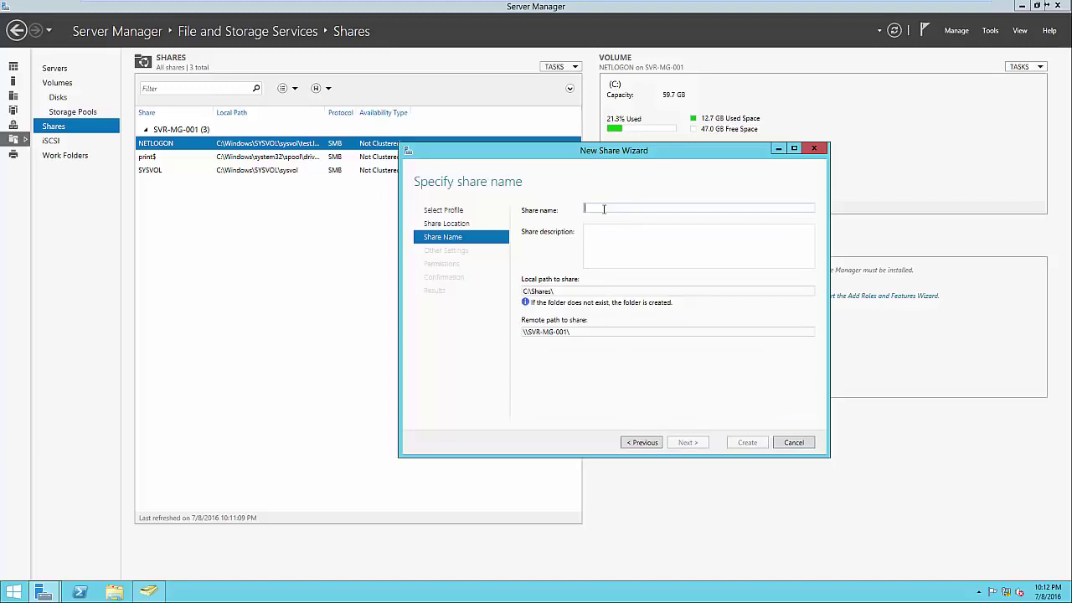
type("Public")
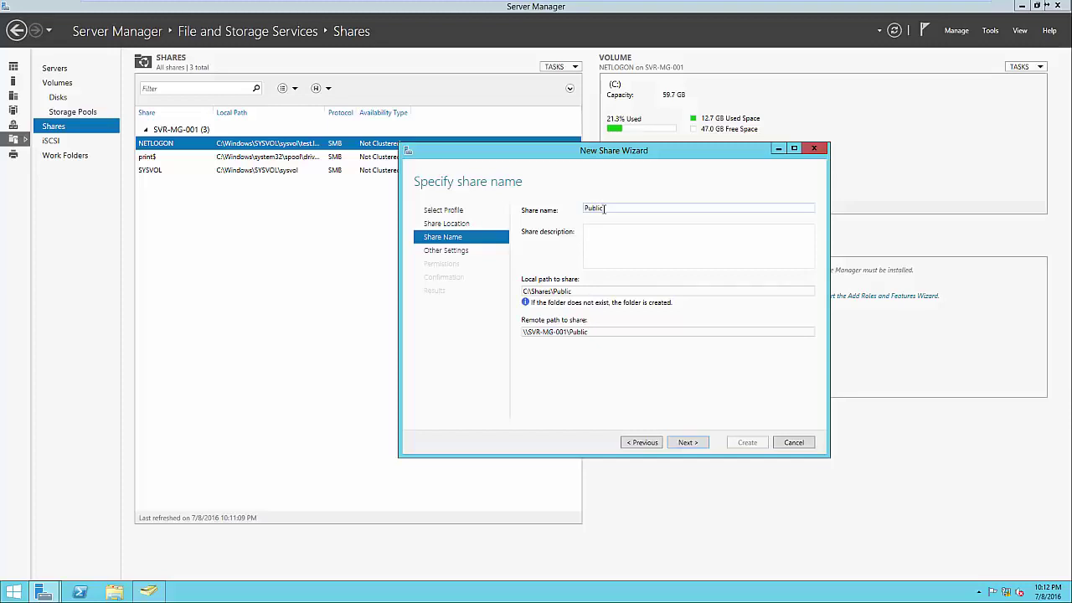
left_click(622, 247)
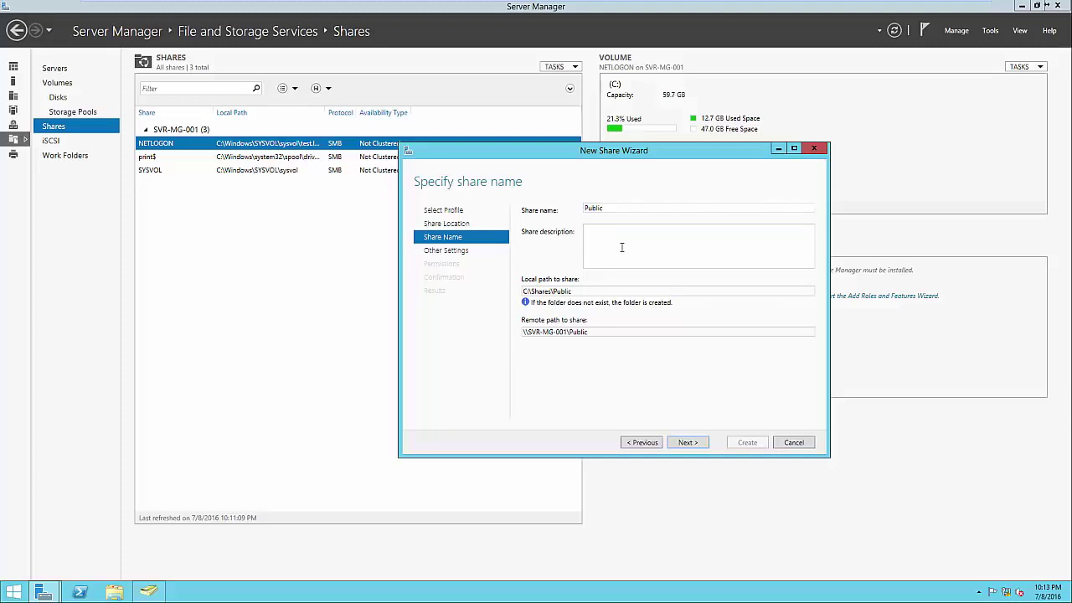
left_click(589, 290)
left_click(589, 290)
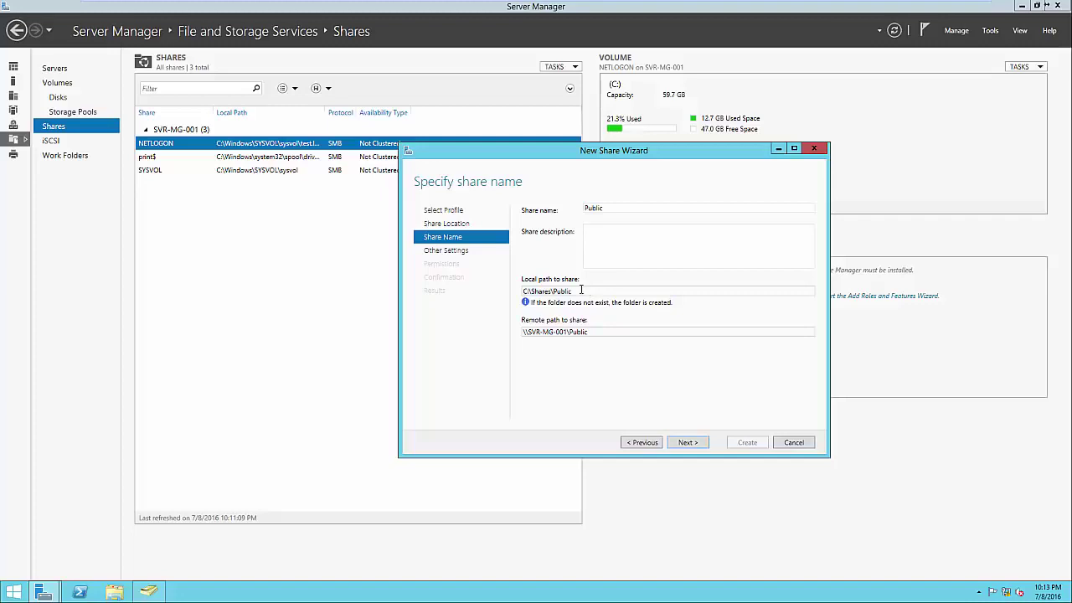
double_click(602, 331)
left_click(603, 331)
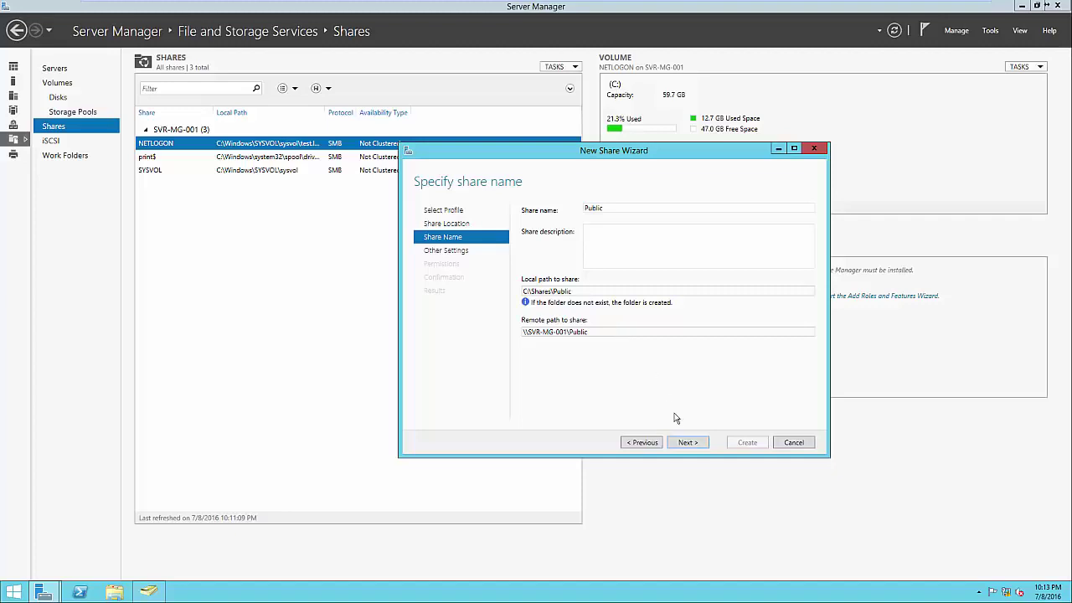
left_click(684, 444)
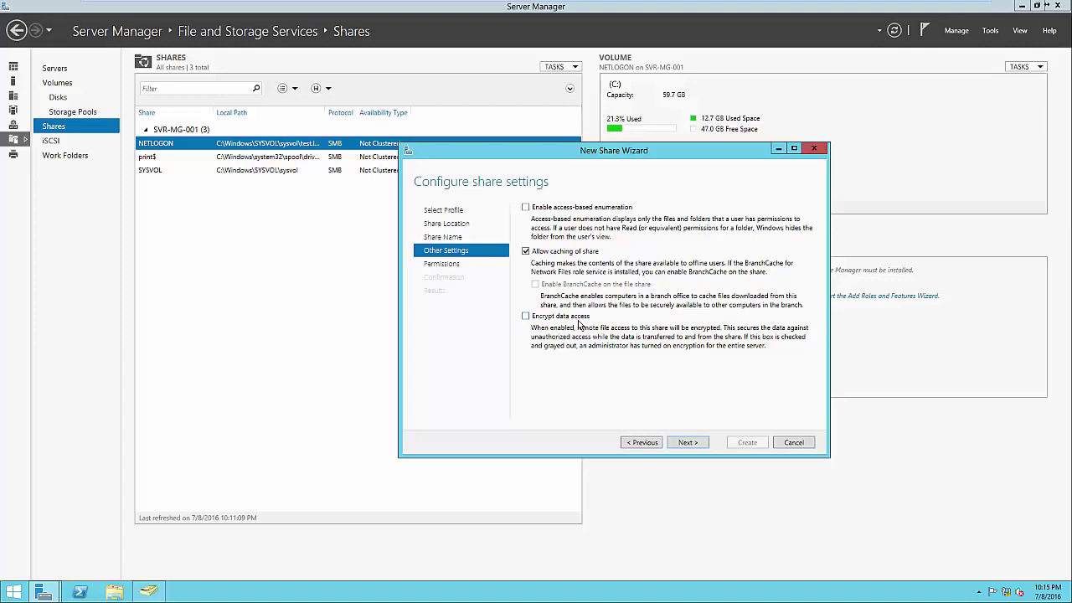
Keep the Public share's default settings and permissions, reviewing the Administrators and SYSTEM entries
left_click(686, 445)
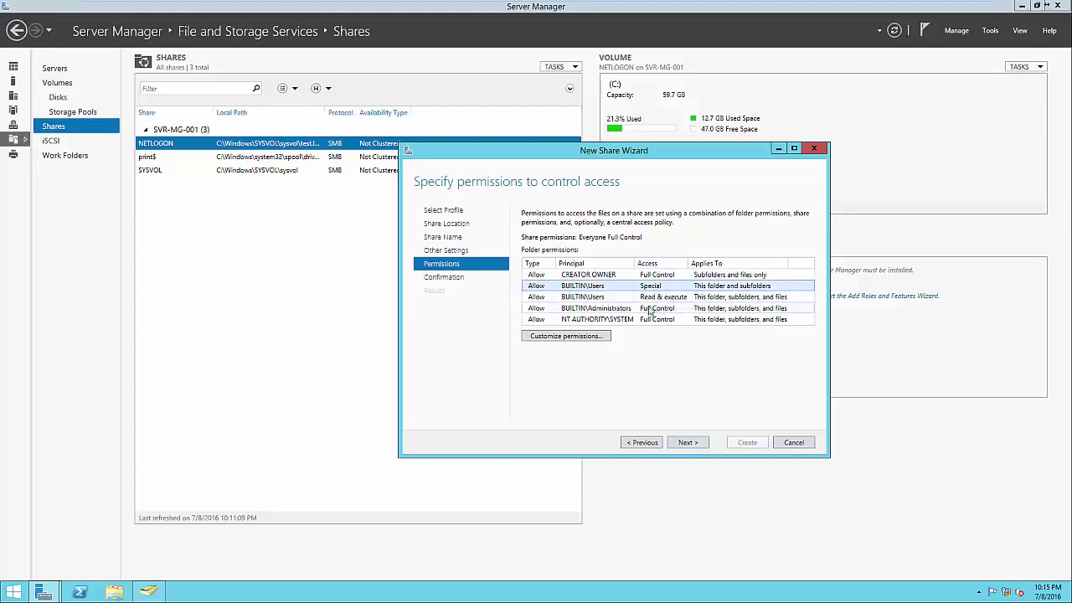
left_click(623, 310)
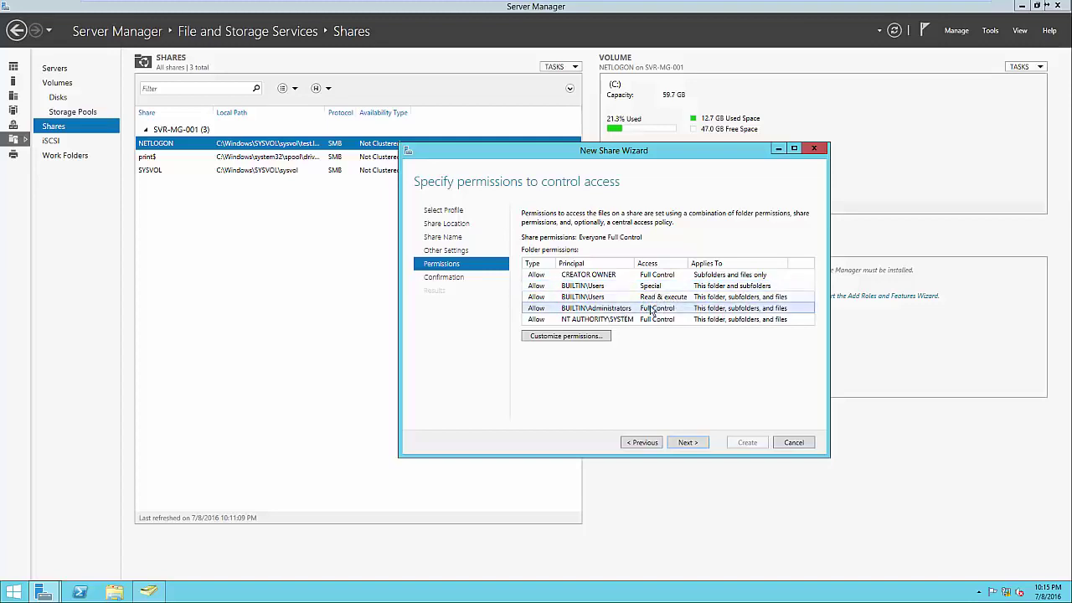
left_click(631, 321)
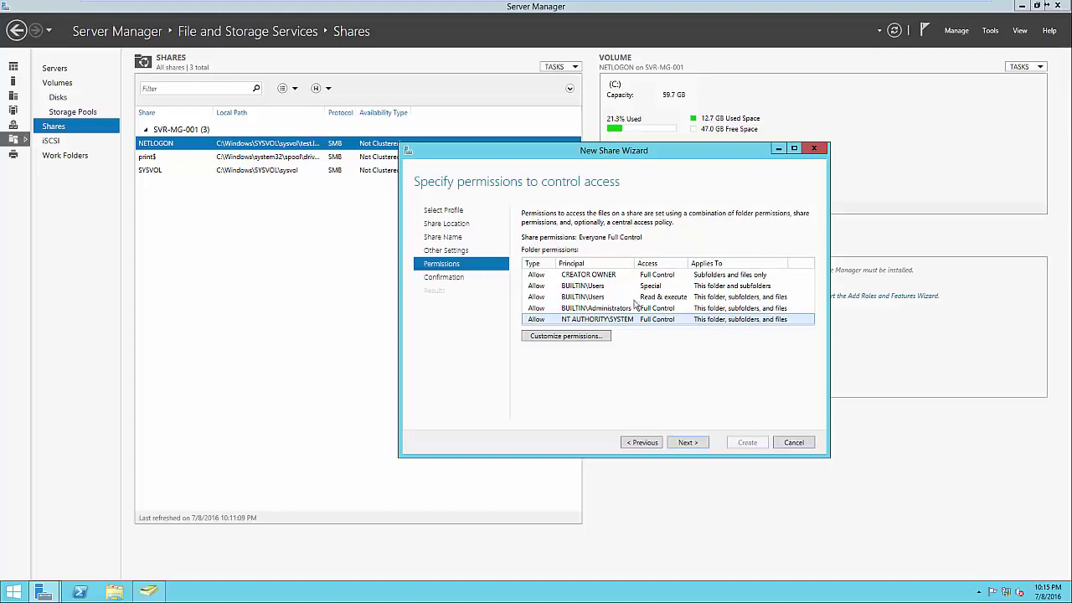
left_click(687, 442)
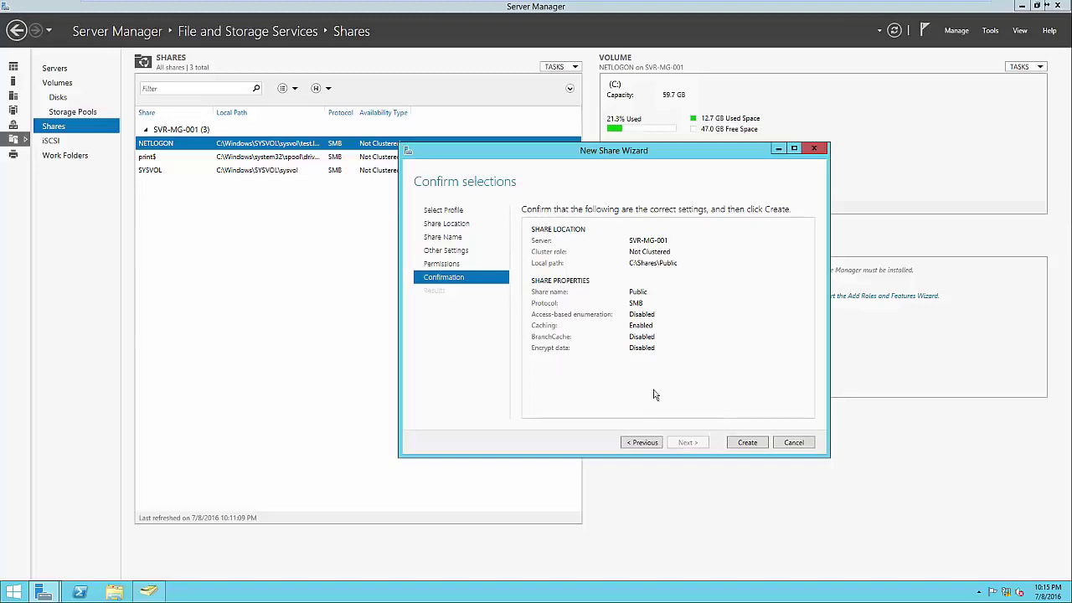
Create the Public share, select it in the Shares list, and open File Explorer
left_click(746, 442)
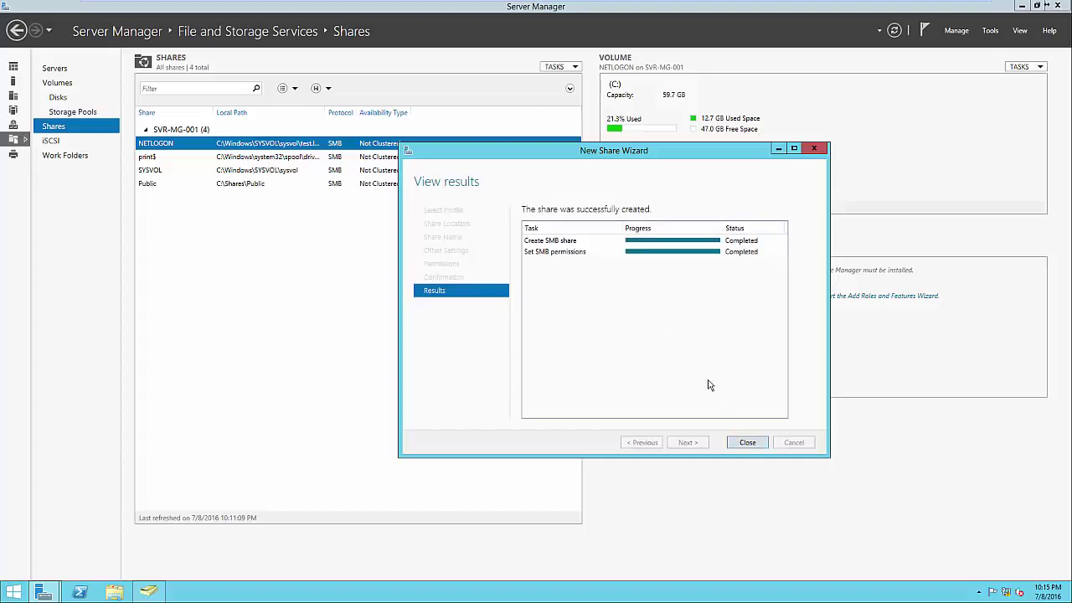
left_click(746, 443)
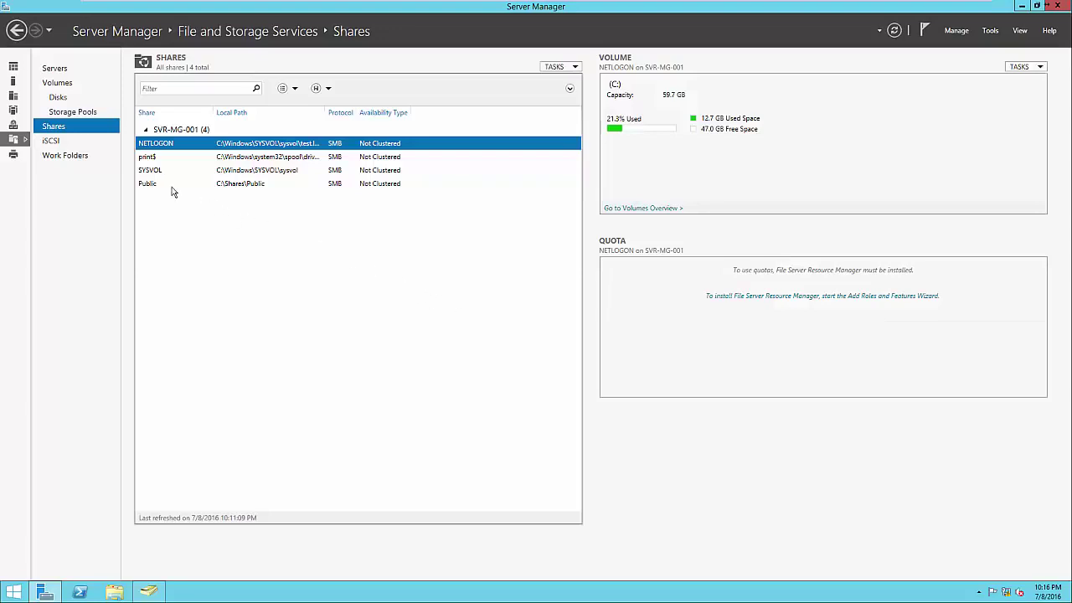
left_click(349, 191)
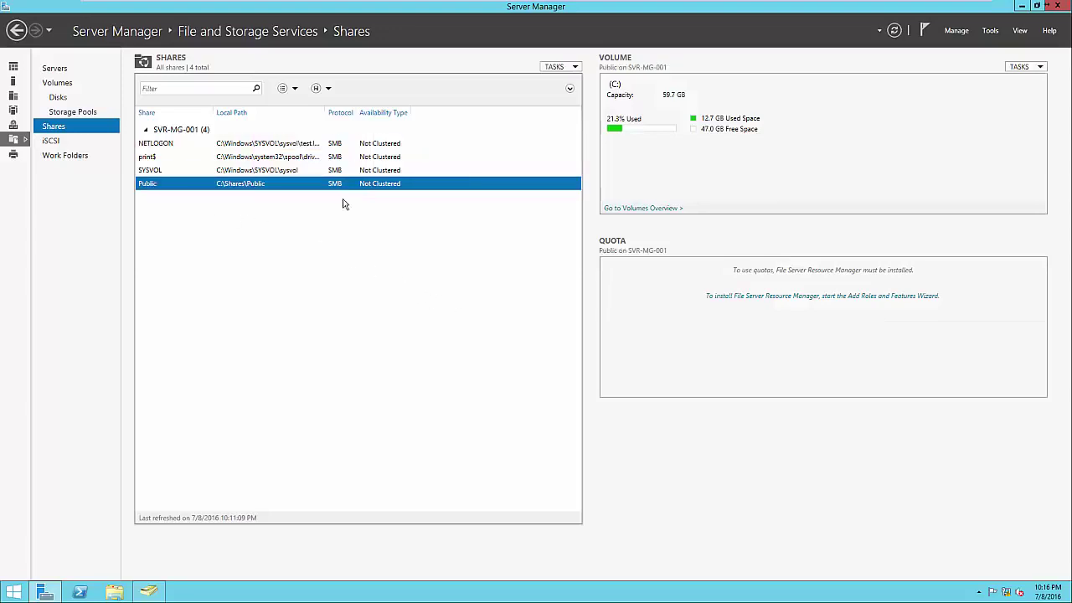
left_click(115, 593)
Browse to \\SVR-MG-001\Public in File Explorer, confirm it is empty, then close the window
left_click(406, 234)
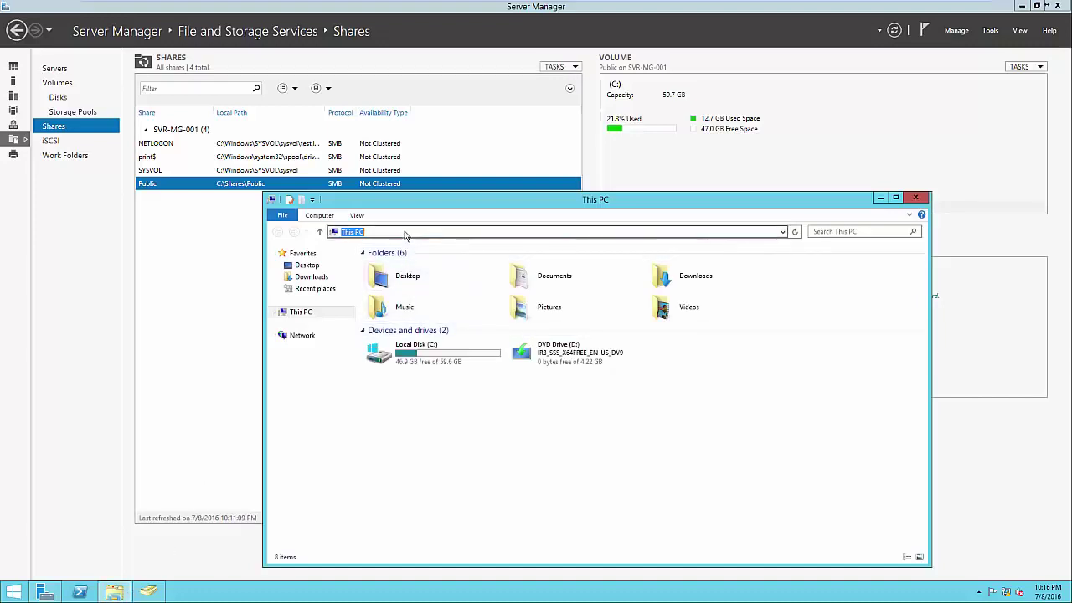
type("\\\\SVR-0")
key("BackSpace")
type("MG-001\\")
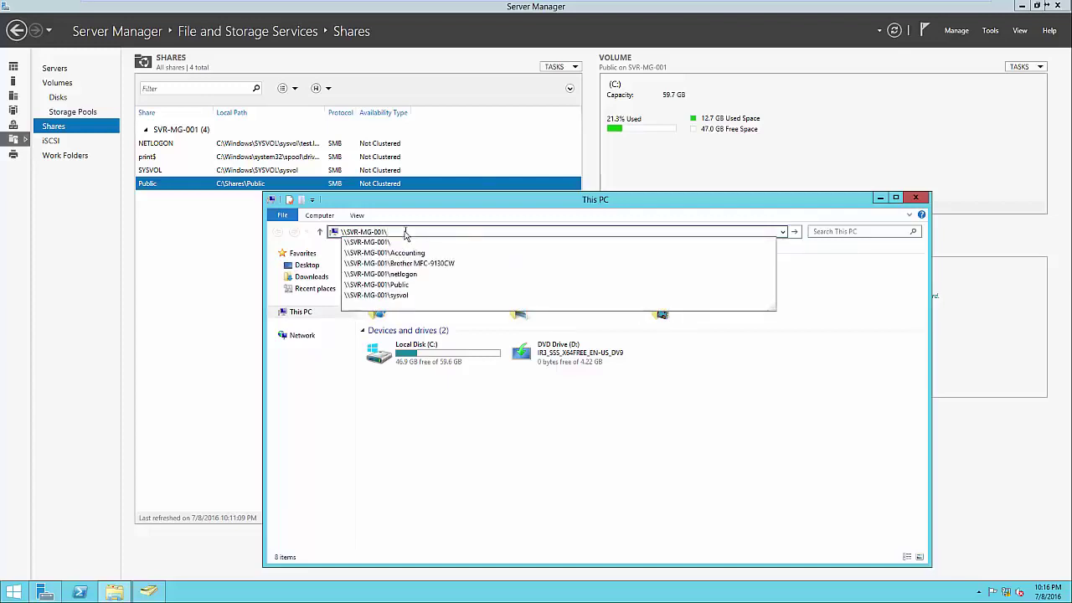
type("Public")
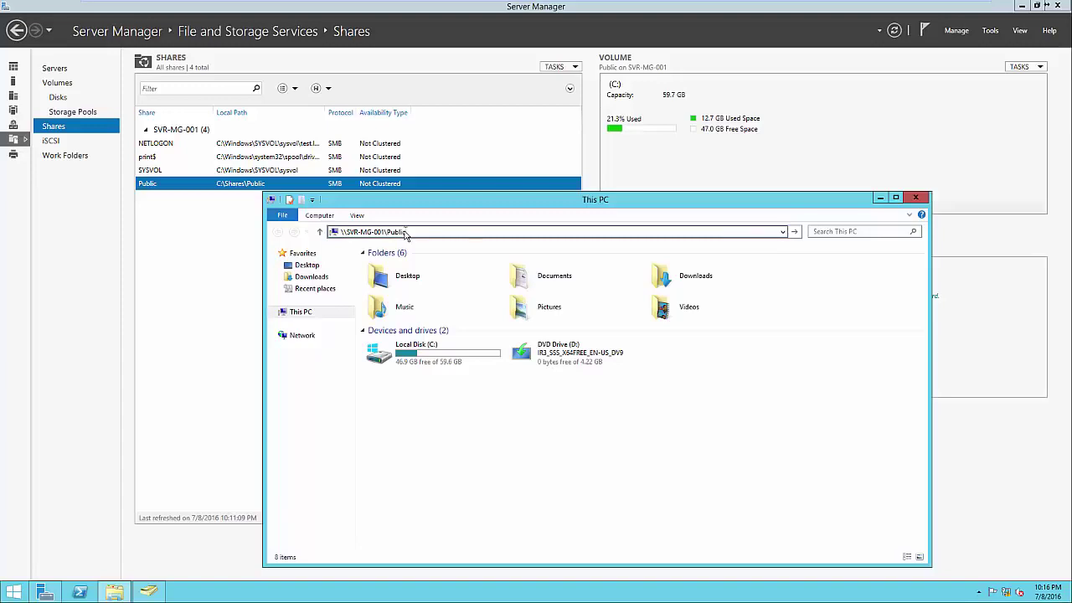
key("Return")
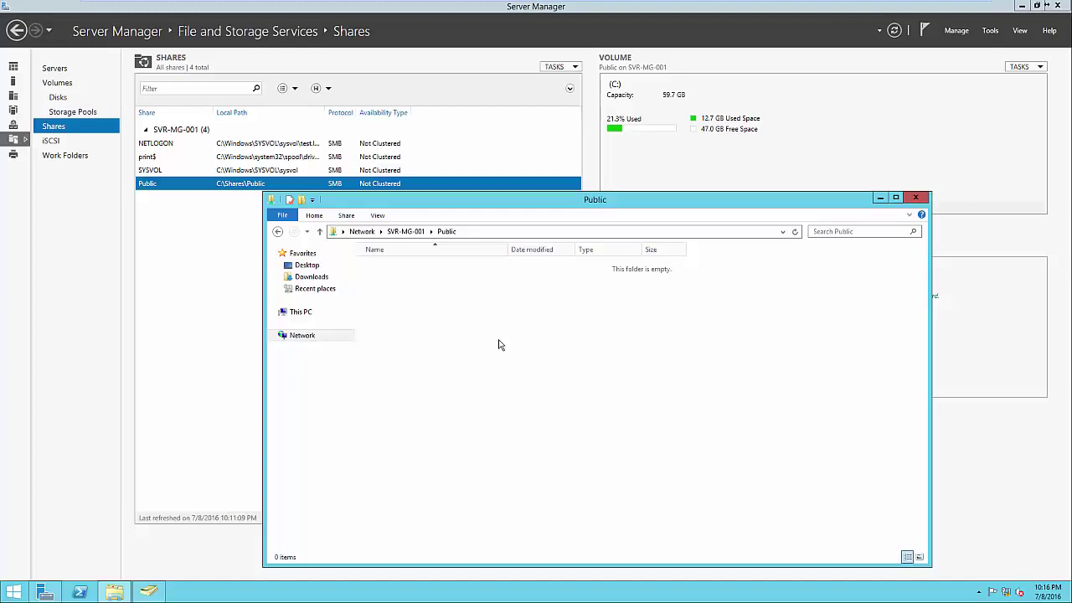
left_click(916, 198)
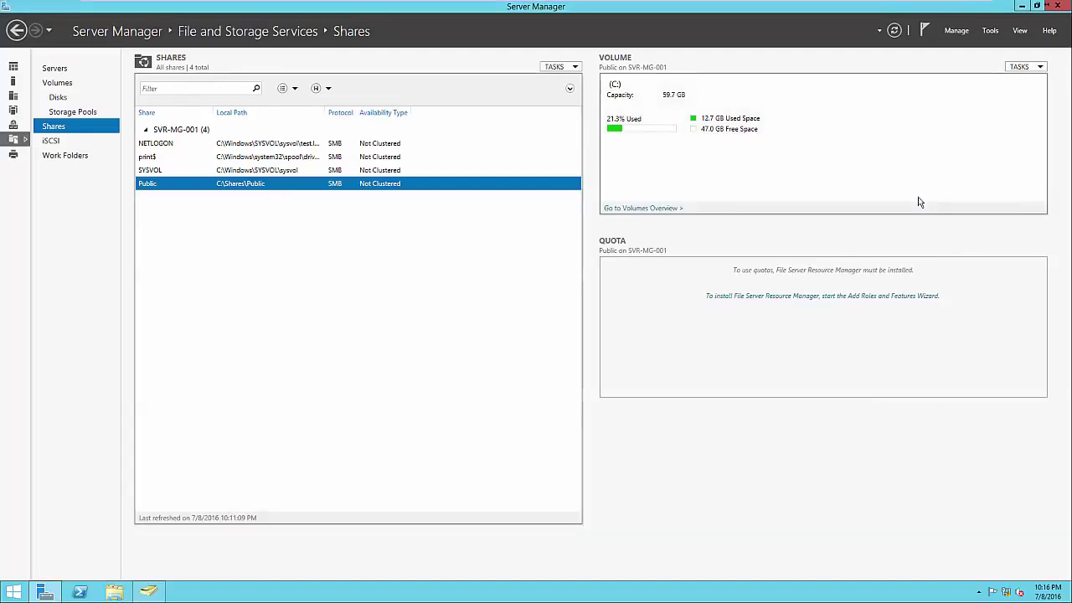
Create a second SMB Share - Quick named Accounting at C:\Shares\Accounting with default settings
right_click(475, 224)
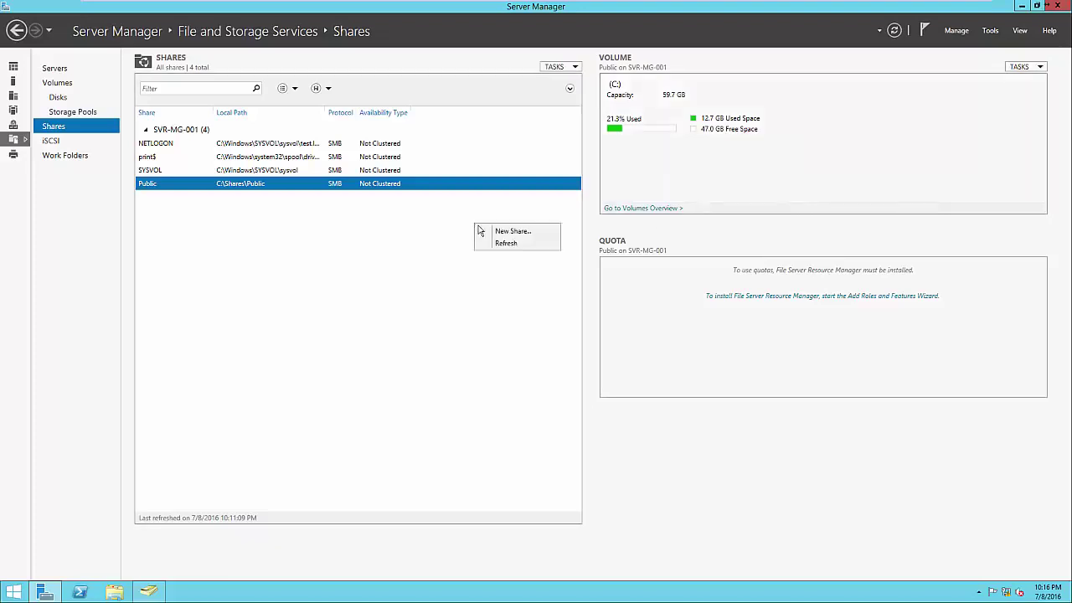
left_click(487, 231)
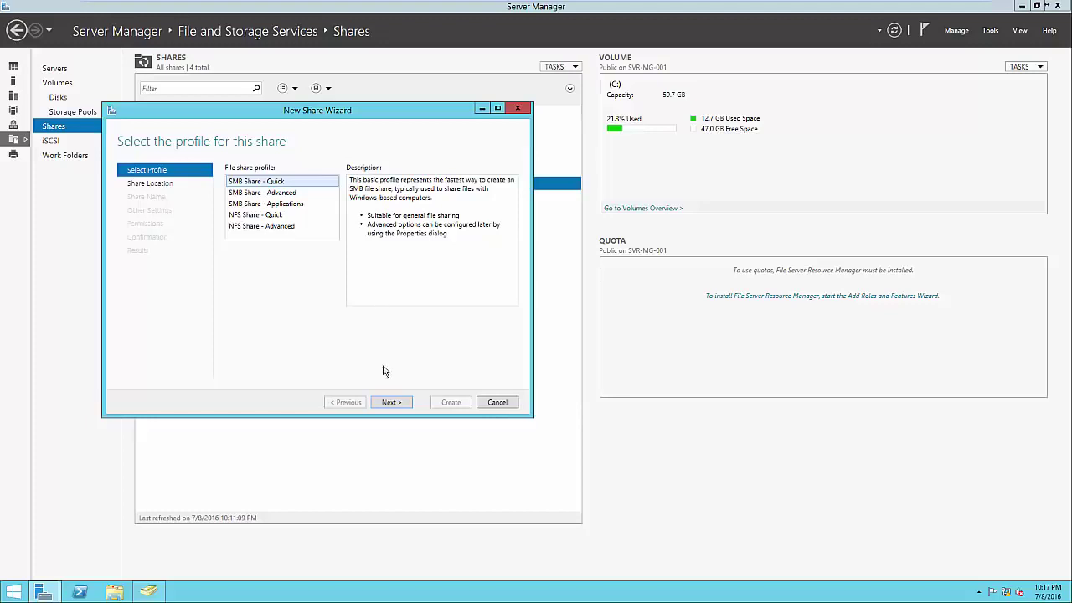
left_click(391, 403)
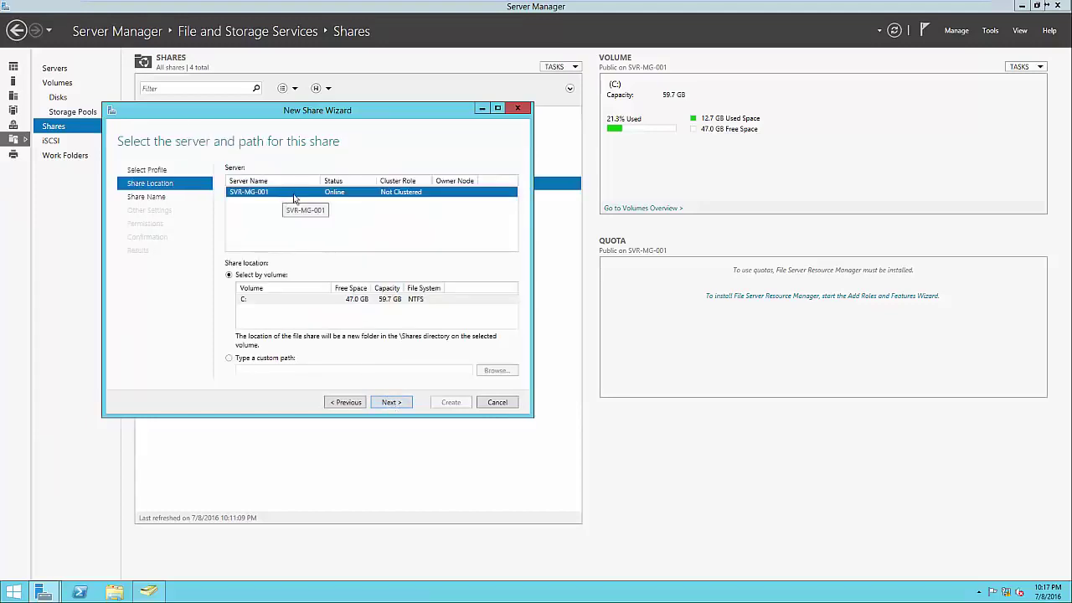
left_click(395, 402)
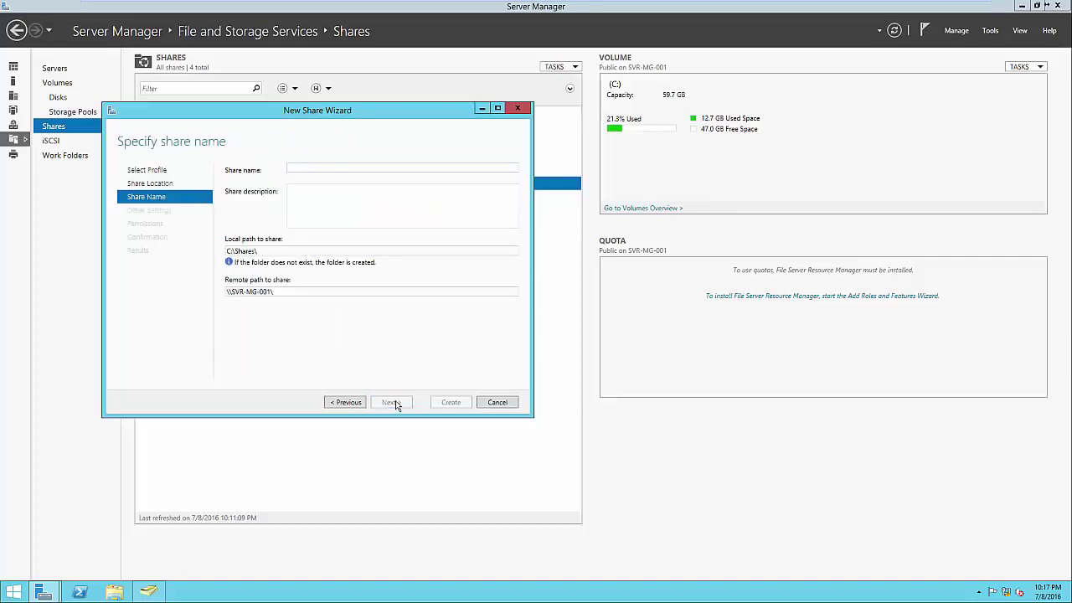
type("Accounting")
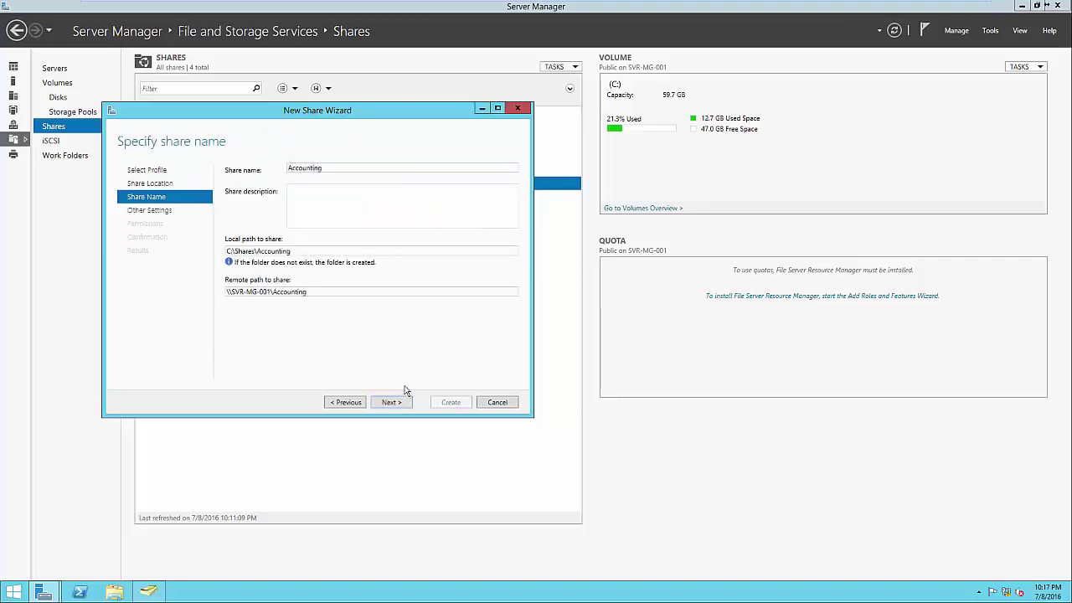
triple_click(297, 251)
left_click(310, 250)
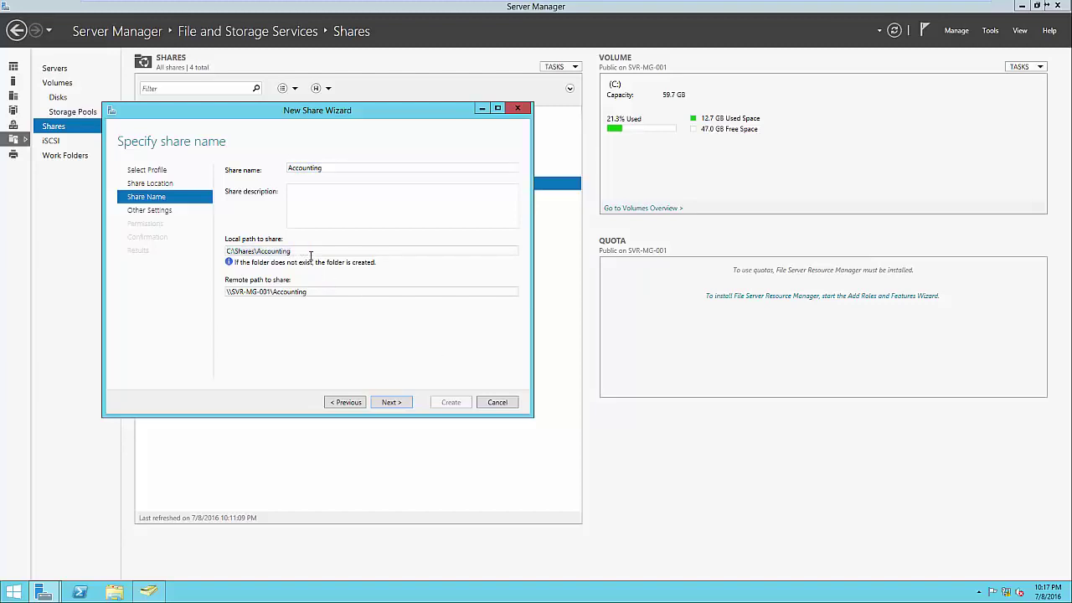
triple_click(322, 291)
left_click(323, 292)
left_click(391, 402)
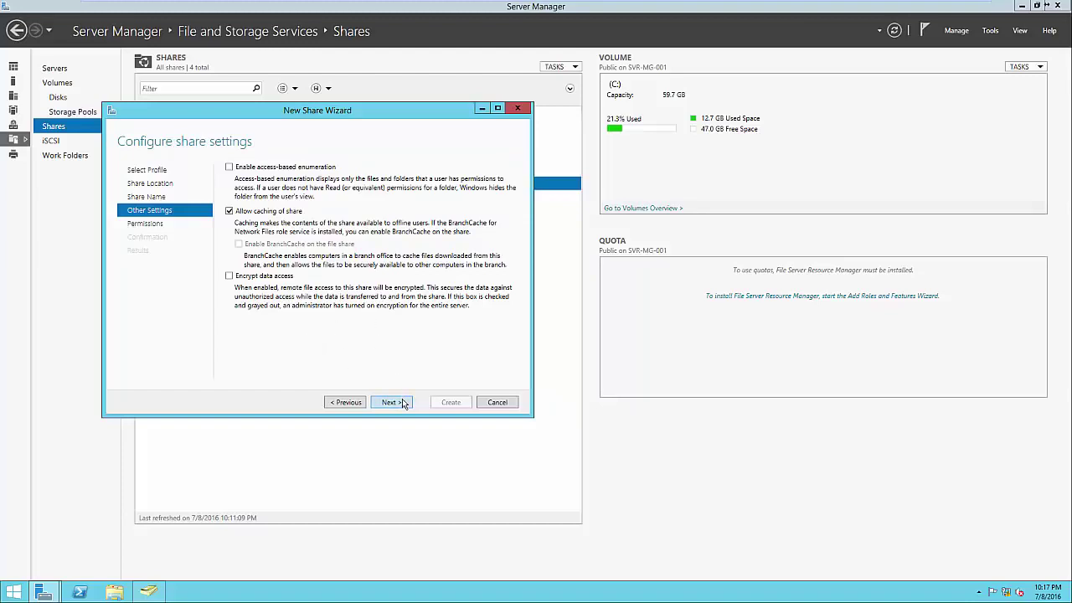
left_click(403, 403)
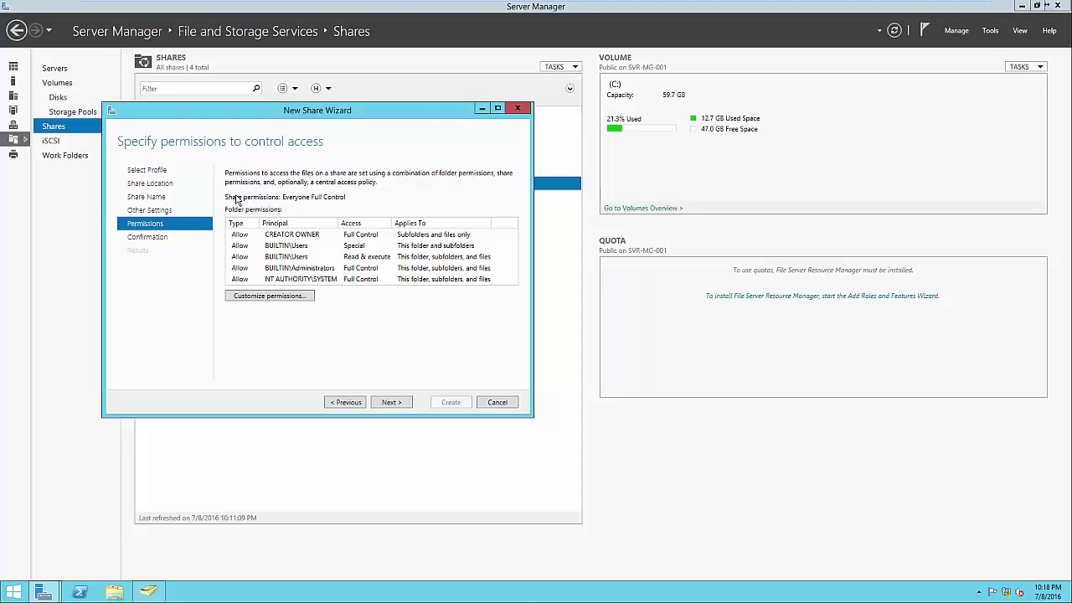
Disable inheritance on the Accounting folder, converting to explicit permissions, and remove both Users entries
left_click(299, 296)
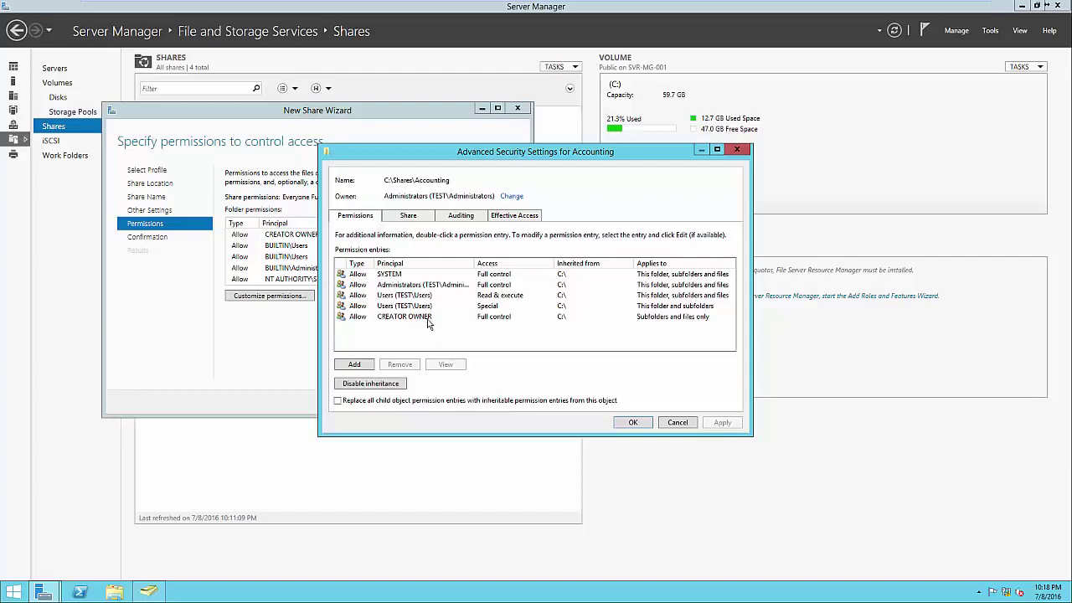
left_click(386, 385)
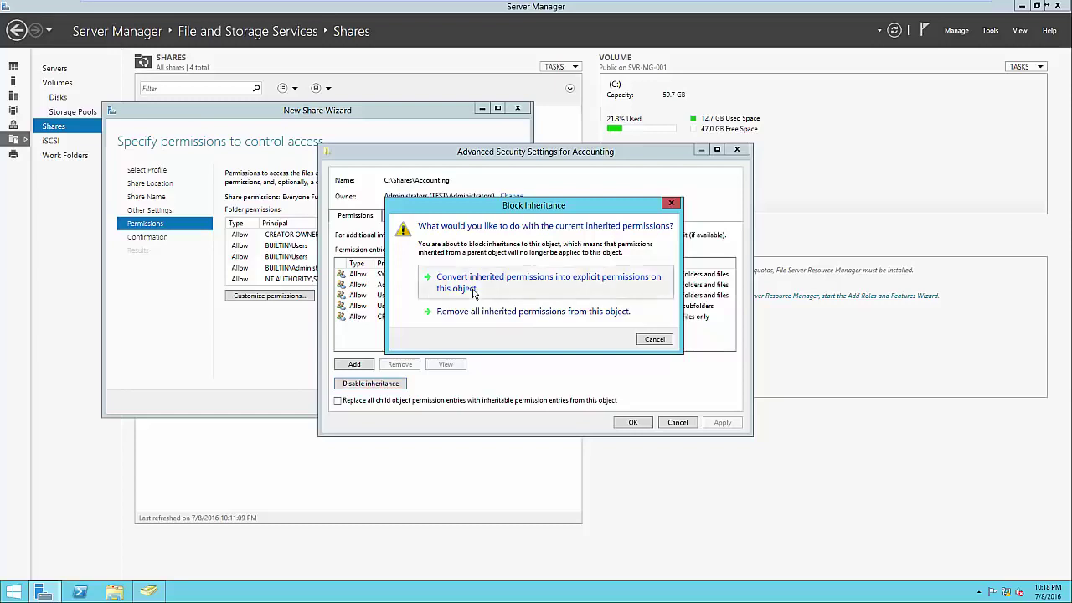
left_click(473, 290)
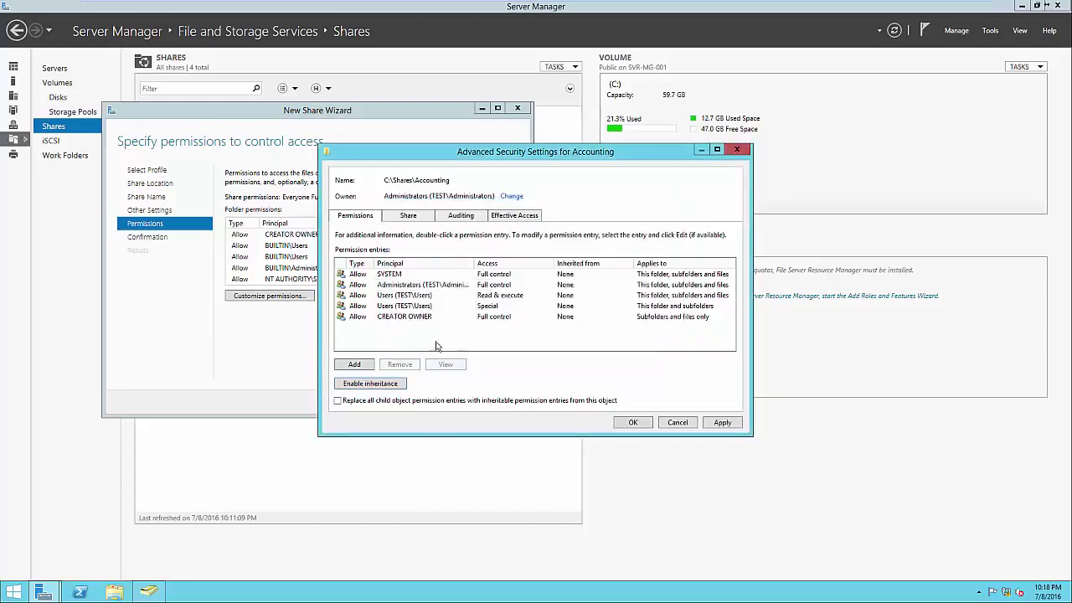
left_click(404, 299)
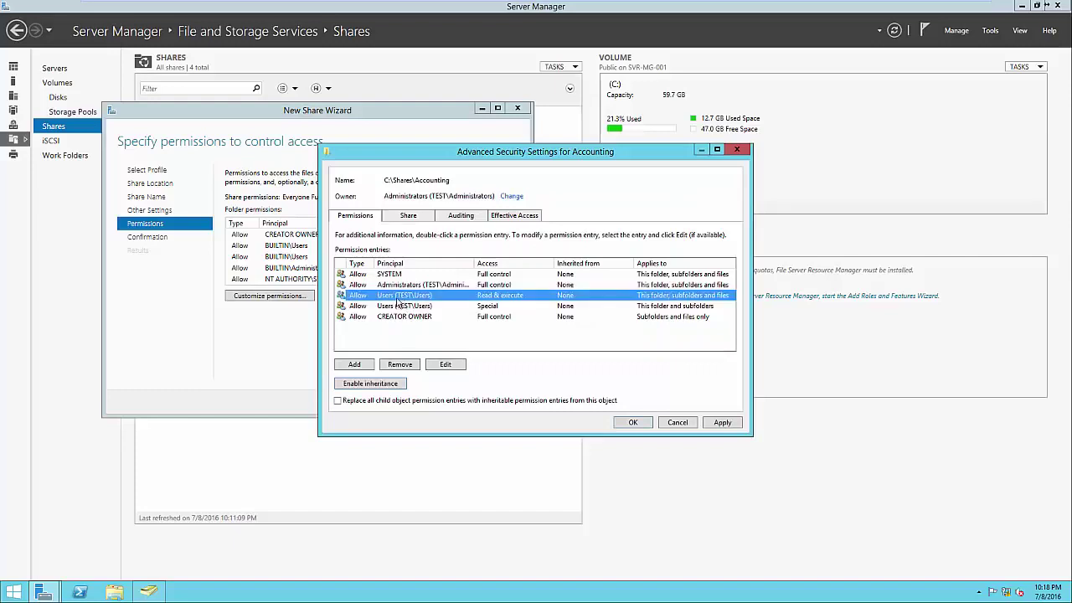
left_click(410, 364)
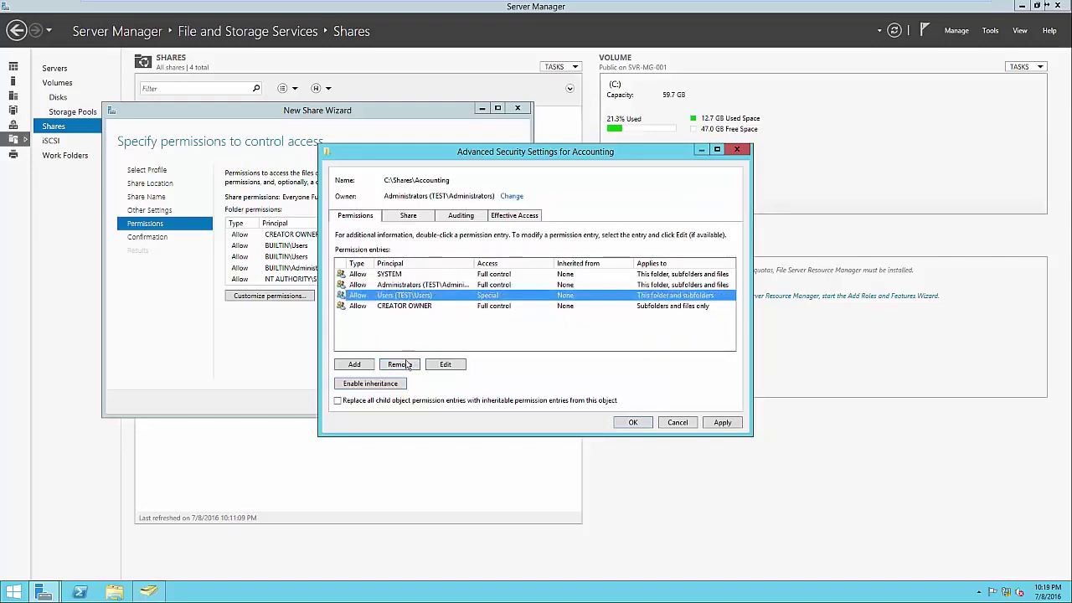
left_click(409, 365)
Add the Accounting group with Full control and apply the folder permissions
left_click(355, 365)
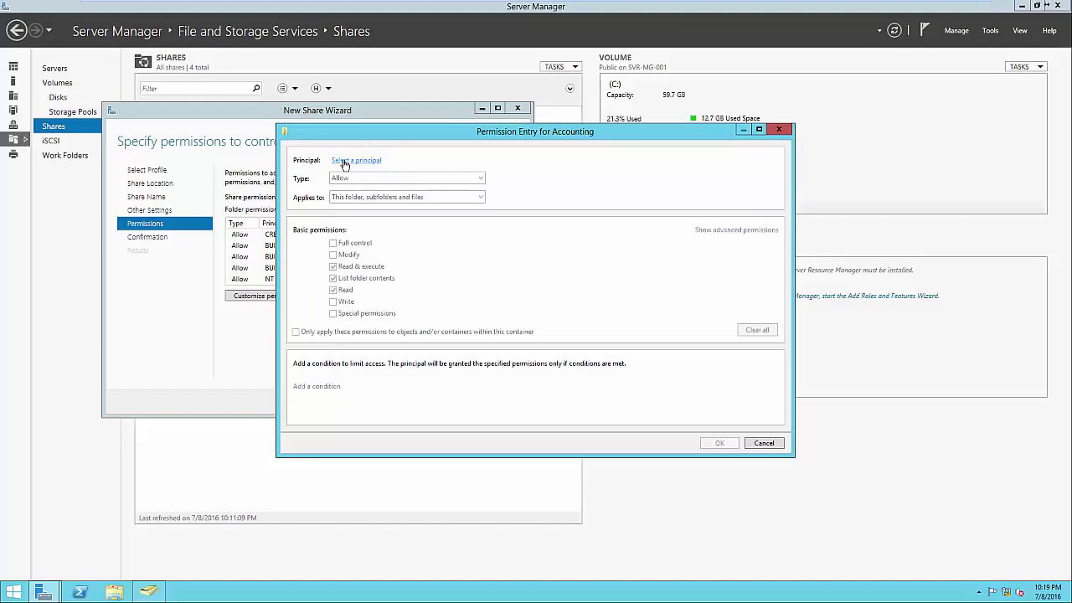
left_click(344, 163)
type("Accounting")
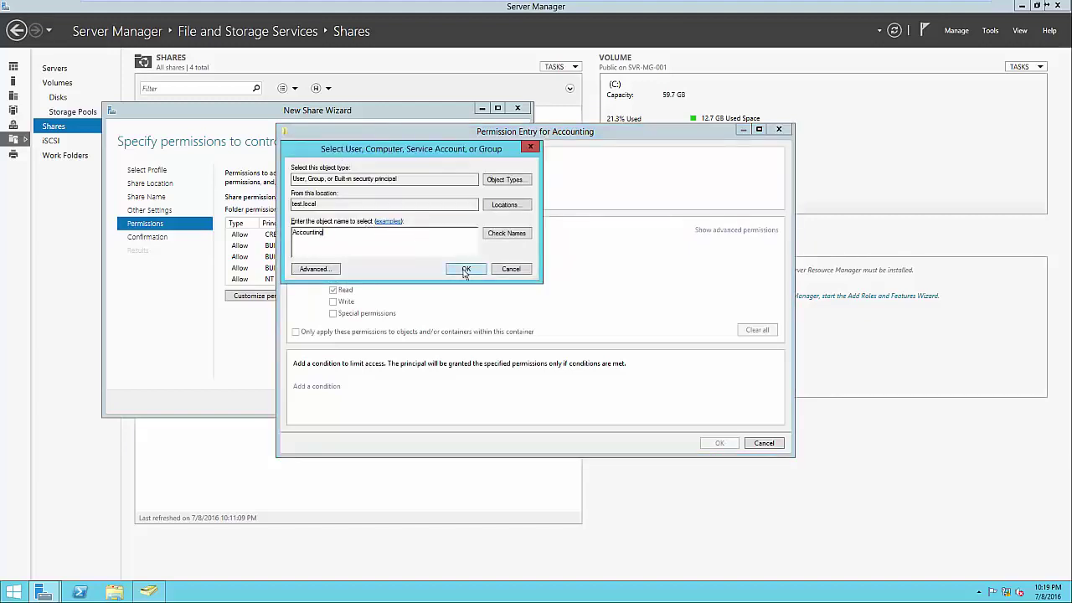
left_click(465, 270)
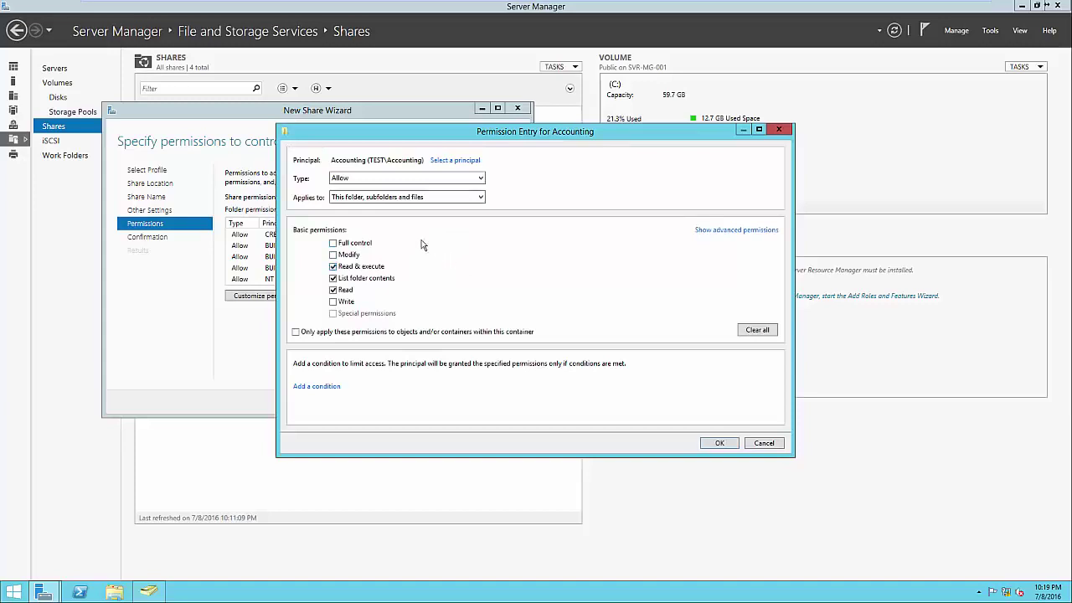
left_click(352, 180)
left_click(334, 243)
left_click(720, 443)
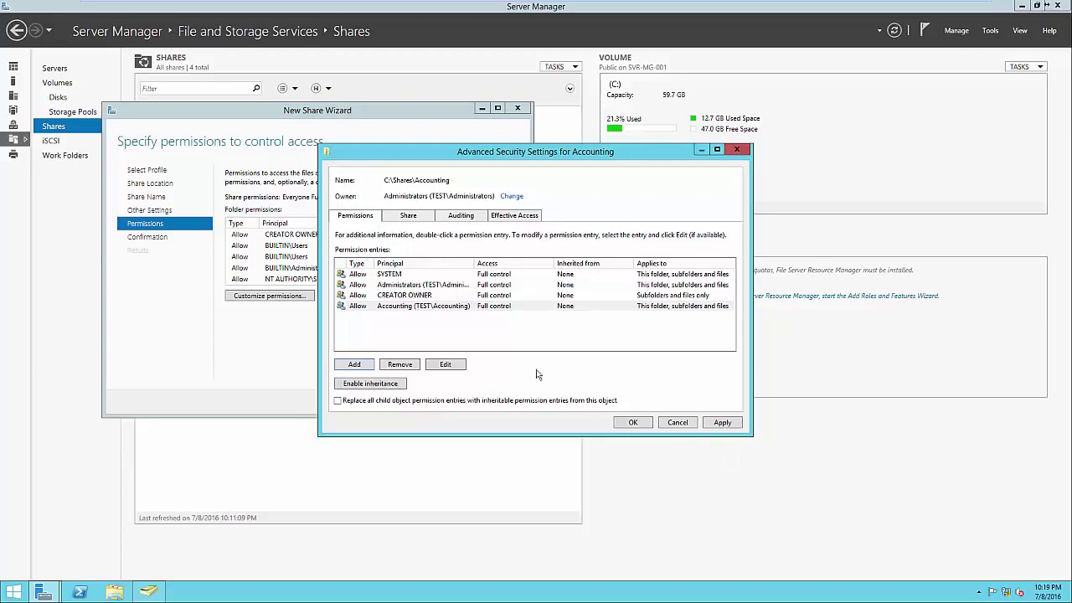
left_click(473, 306)
left_click_drag(475, 263, 523, 267)
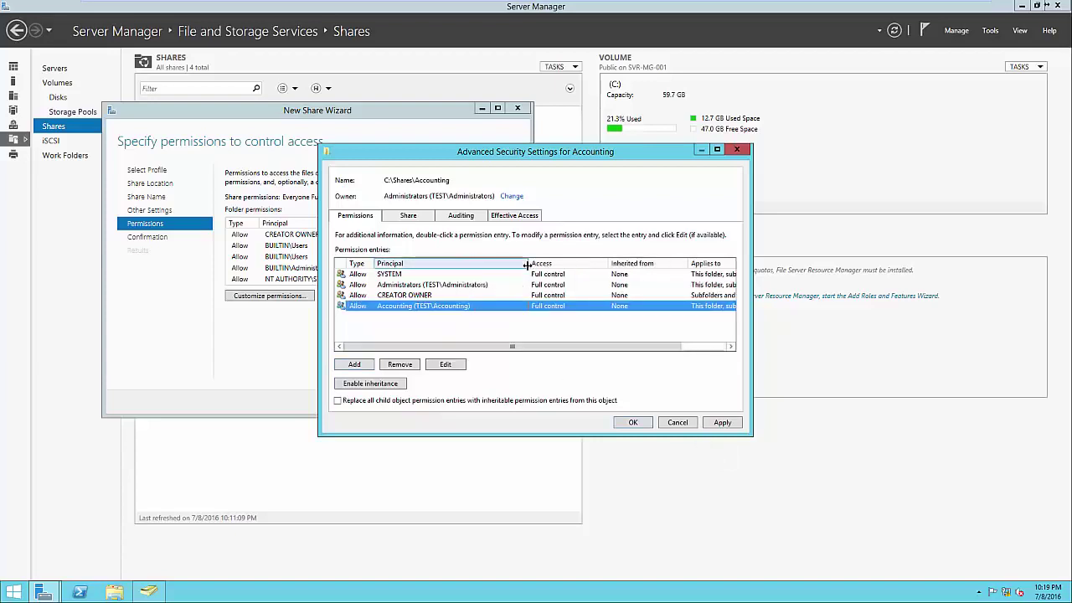
left_click(458, 285)
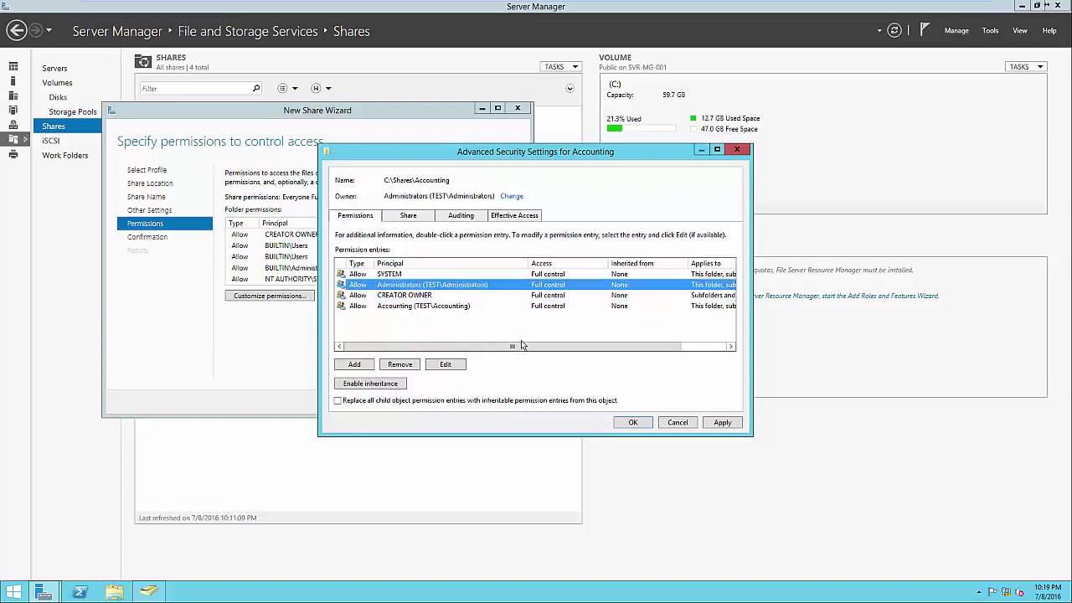
left_click(628, 420)
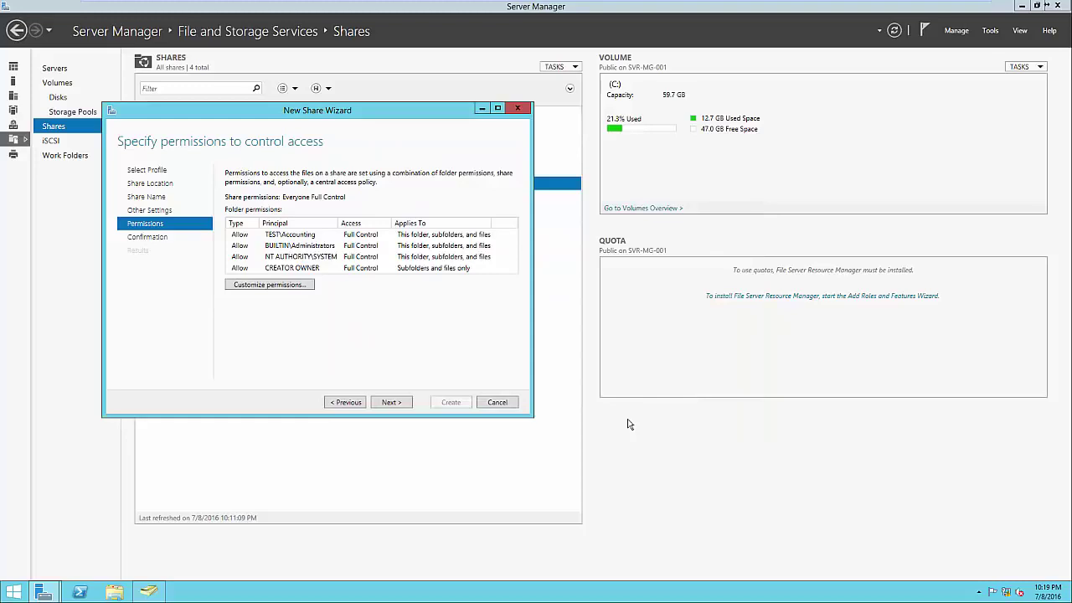
Create the Accounting share and select it among the five listed shares
left_click(408, 403)
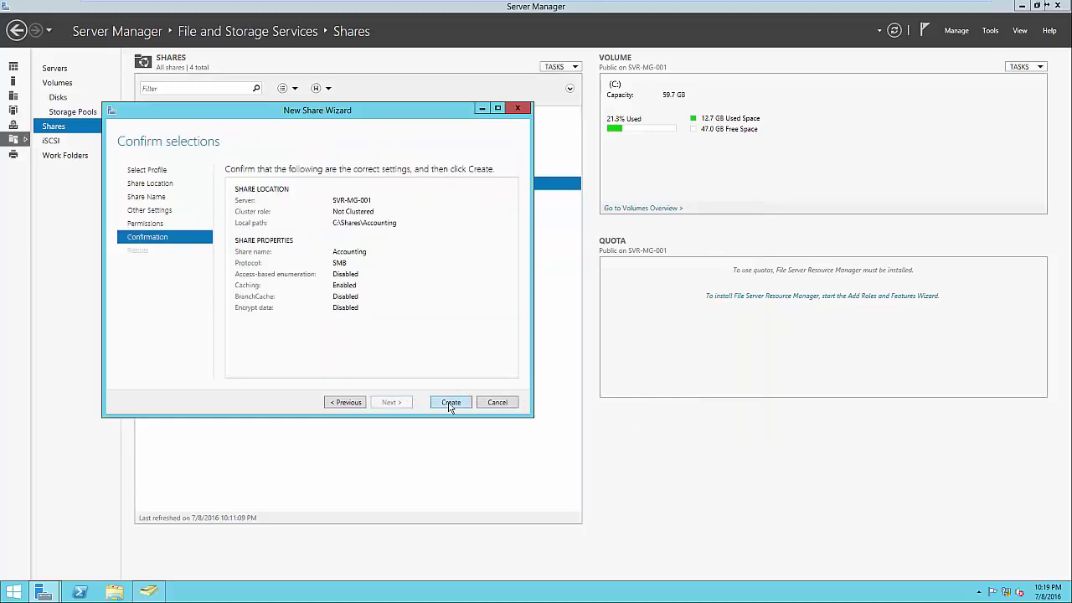
left_click(449, 403)
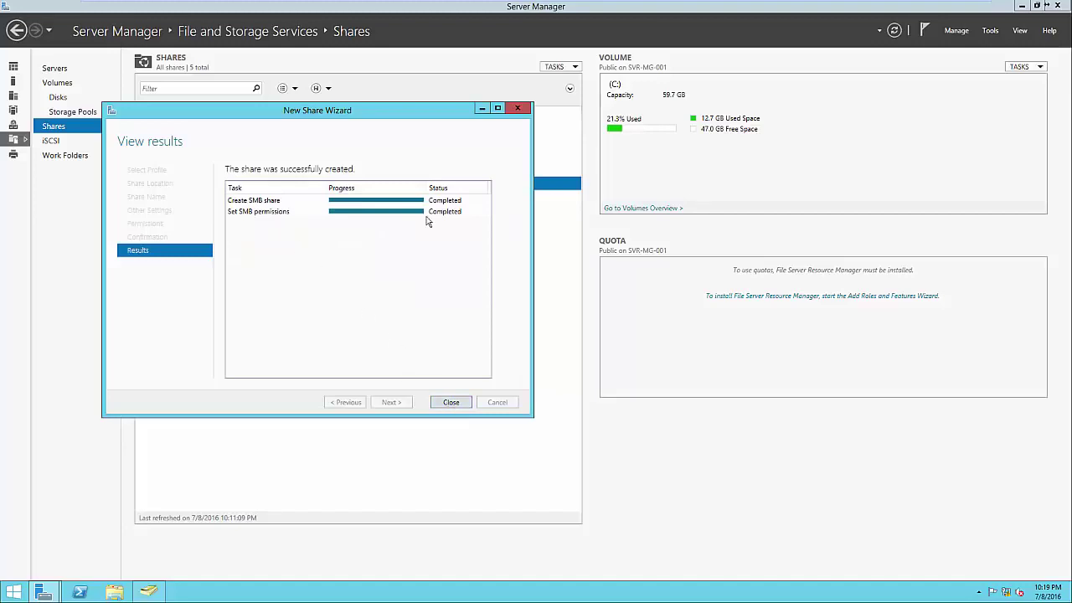
left_click(462, 403)
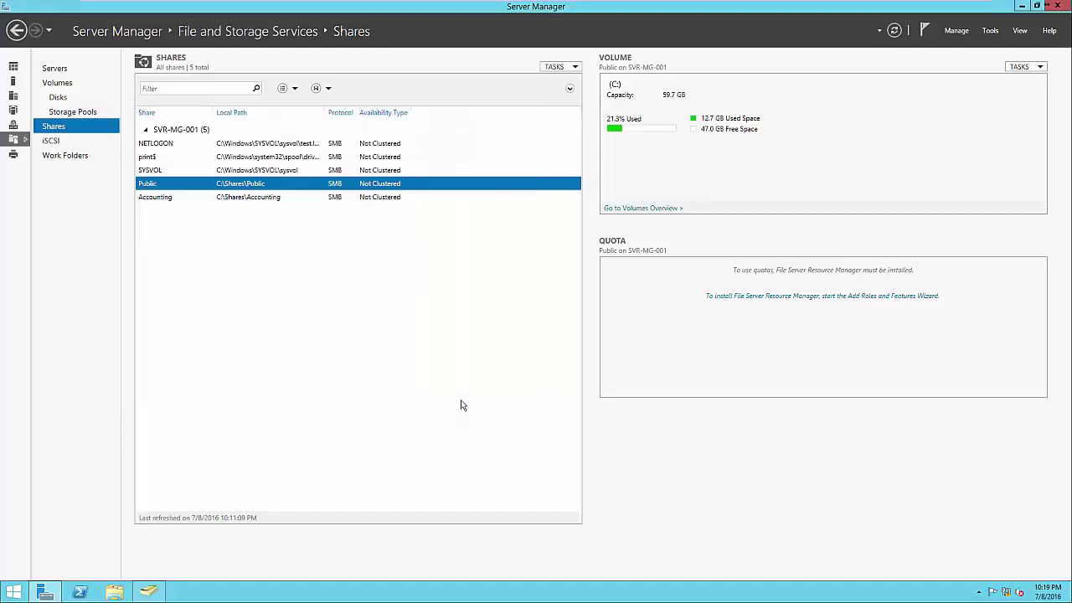
left_click(285, 196)
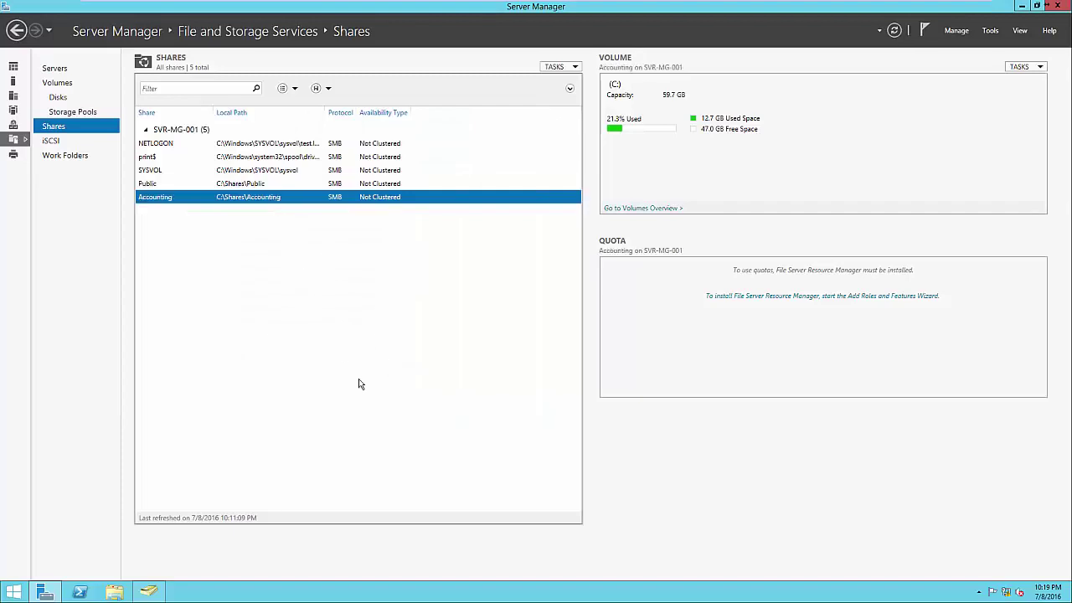
left_click(118, 593)
left_click(396, 236)
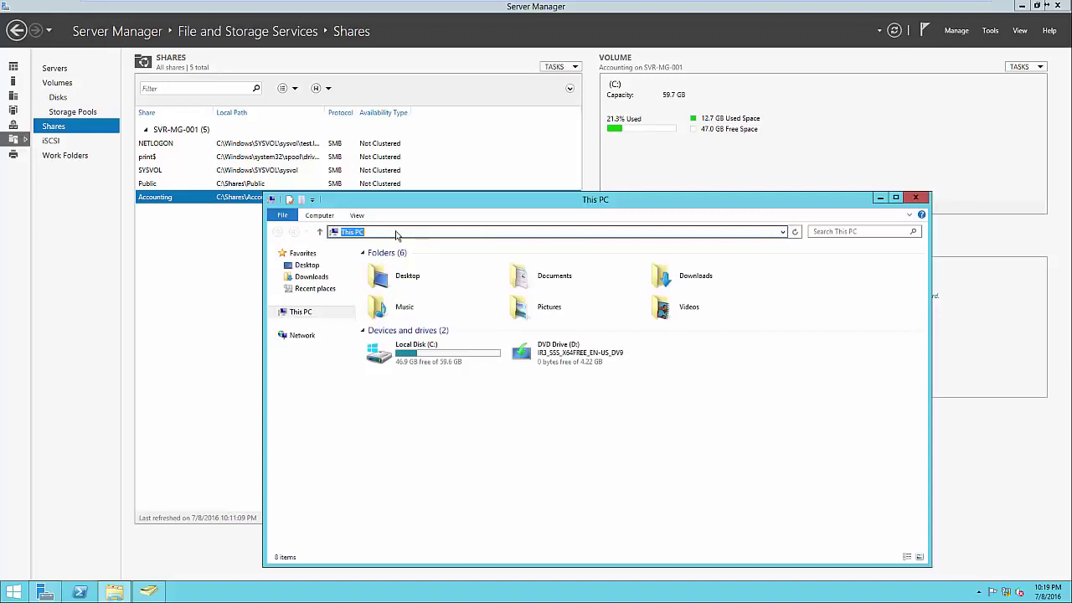
type("\\SVR")
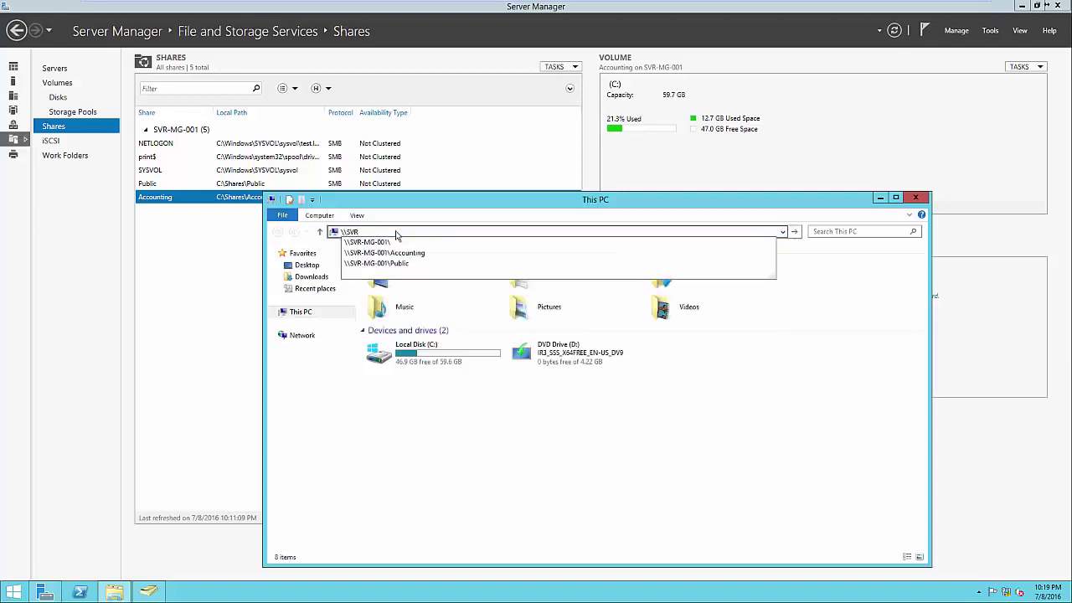
key("Down")
key("Down")
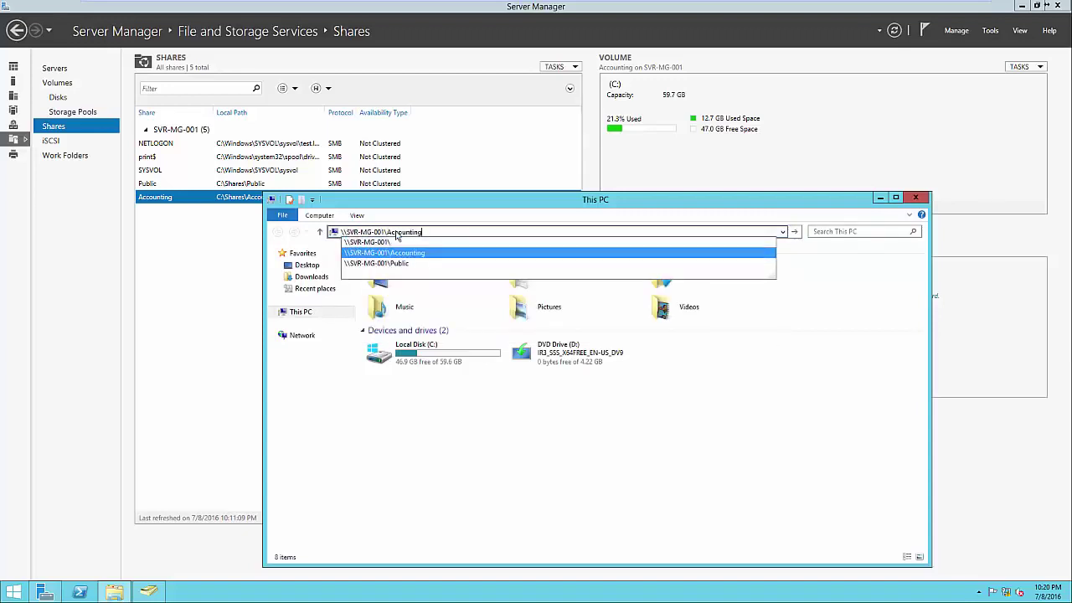
key("Return")
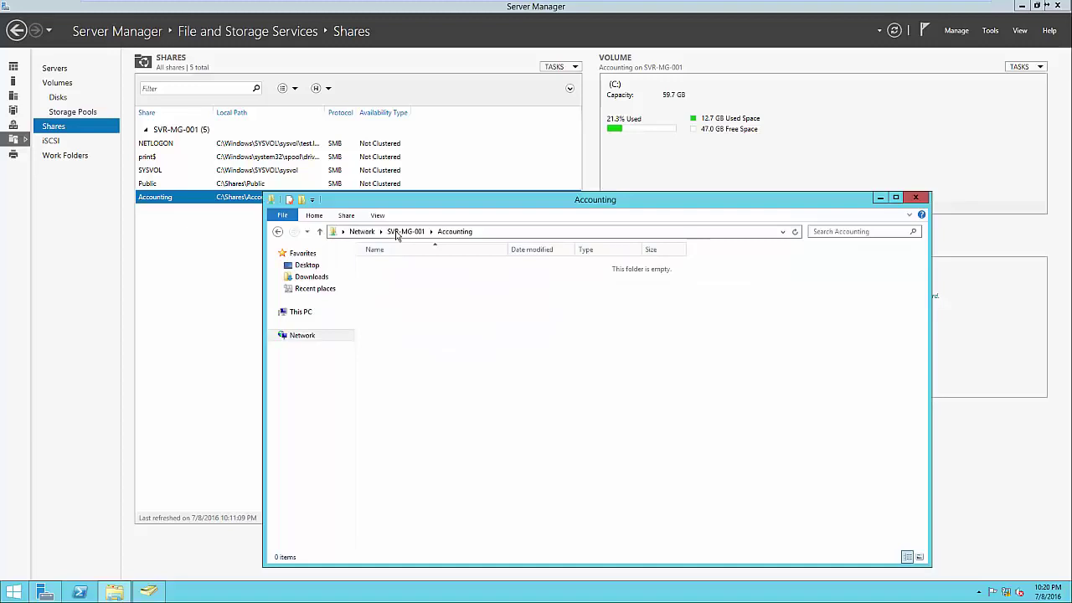
left_click(403, 232)
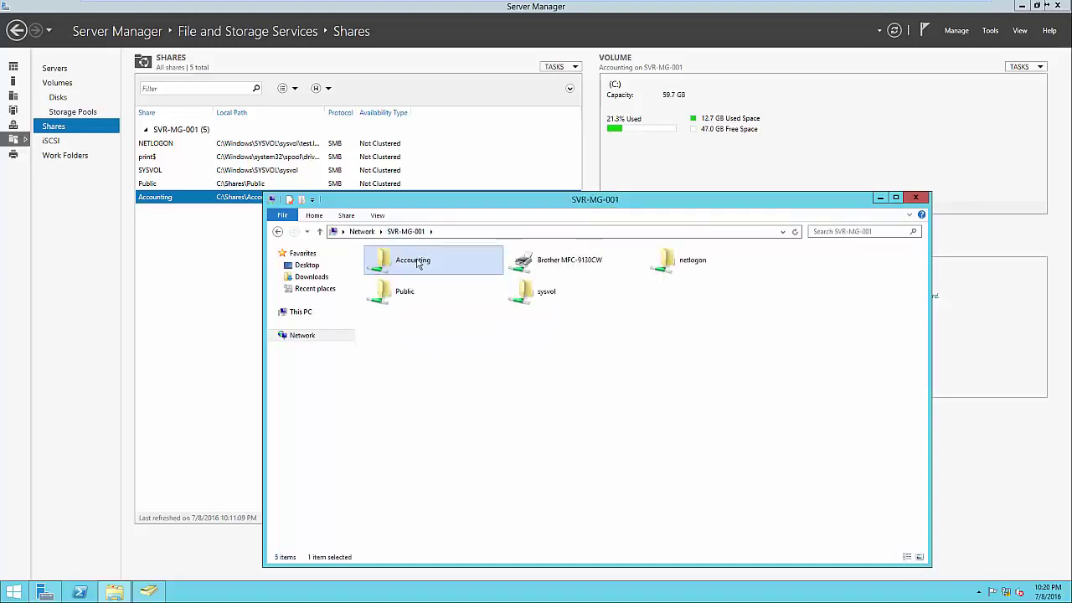
right_click(418, 261)
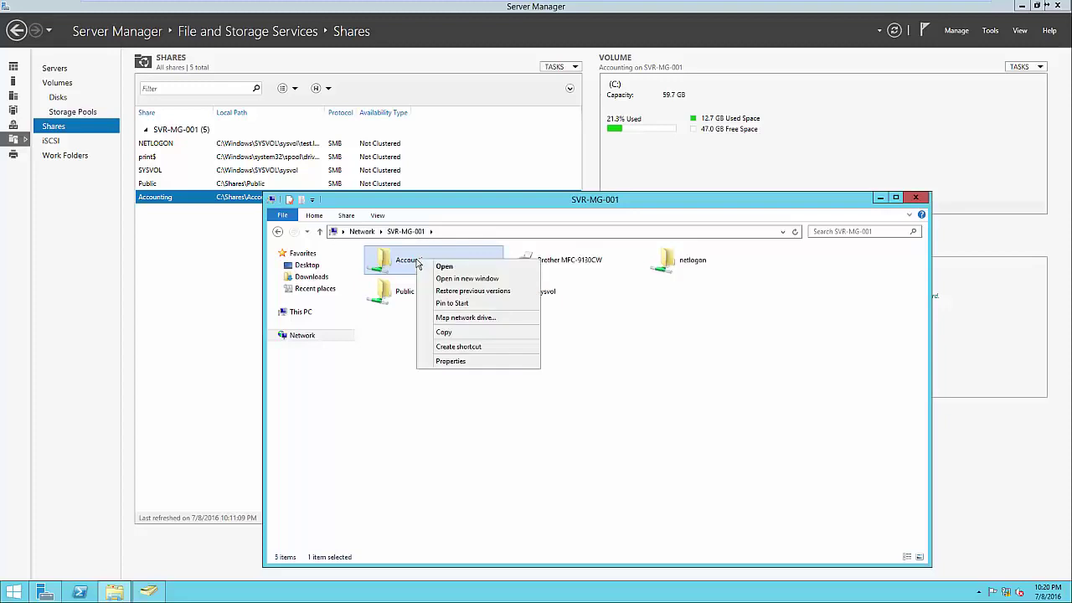
left_click(450, 362)
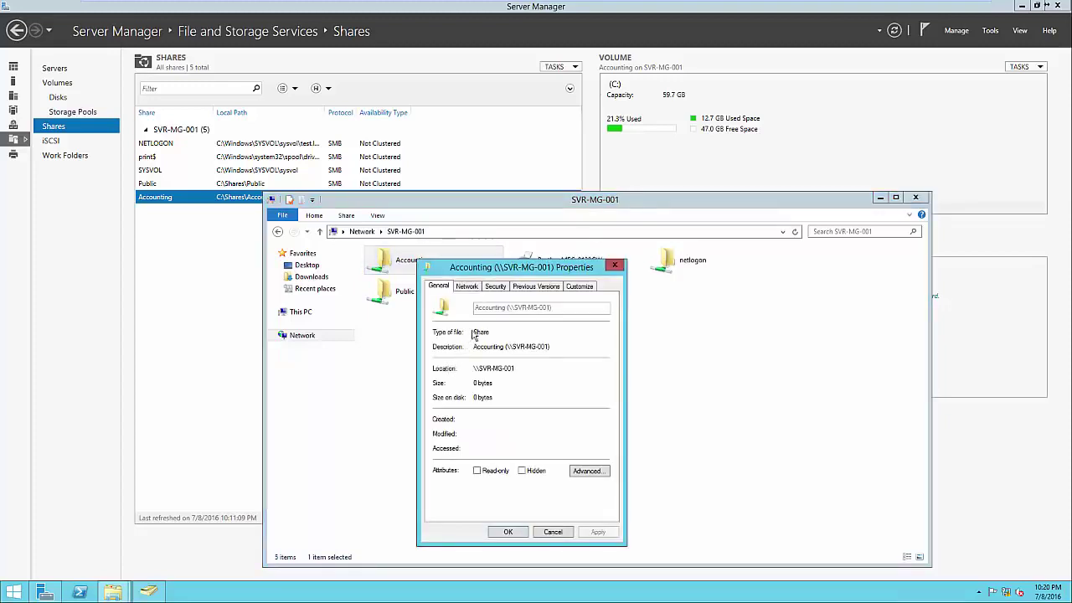
left_click(495, 287)
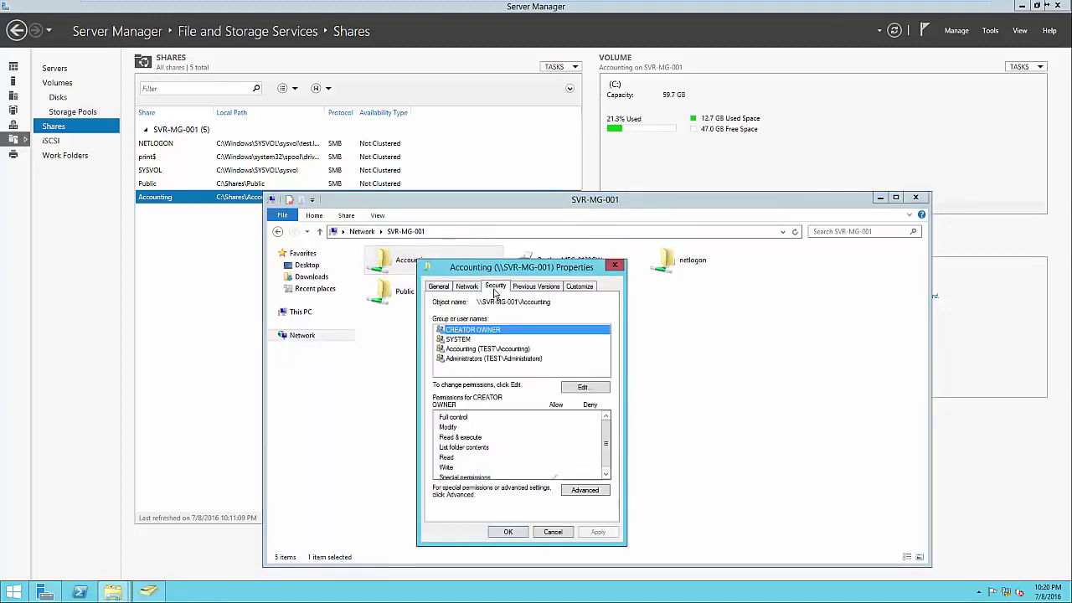
left_click(480, 349)
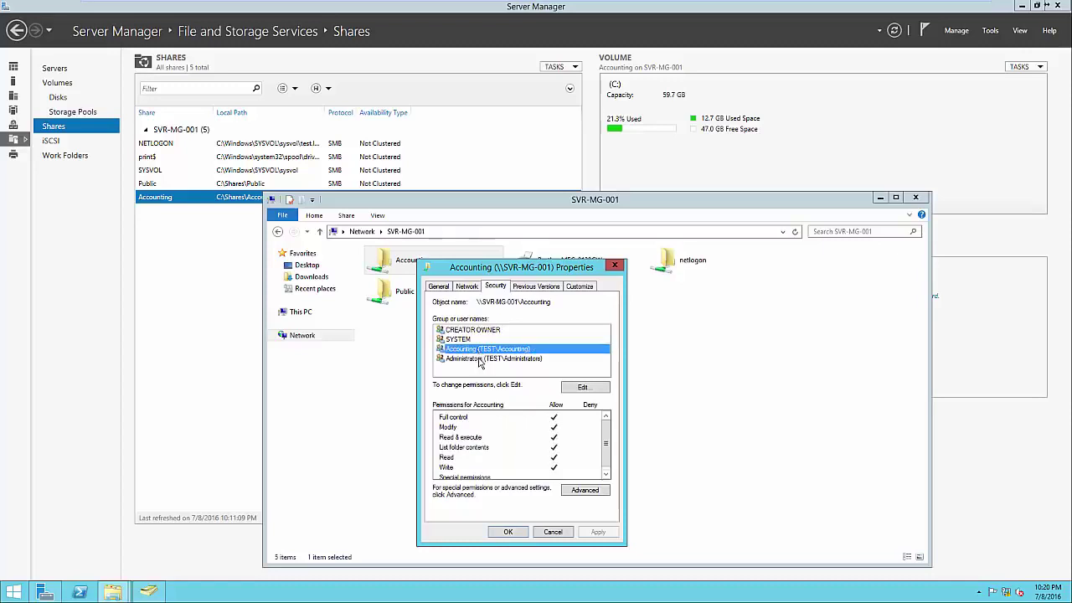
left_click(480, 360)
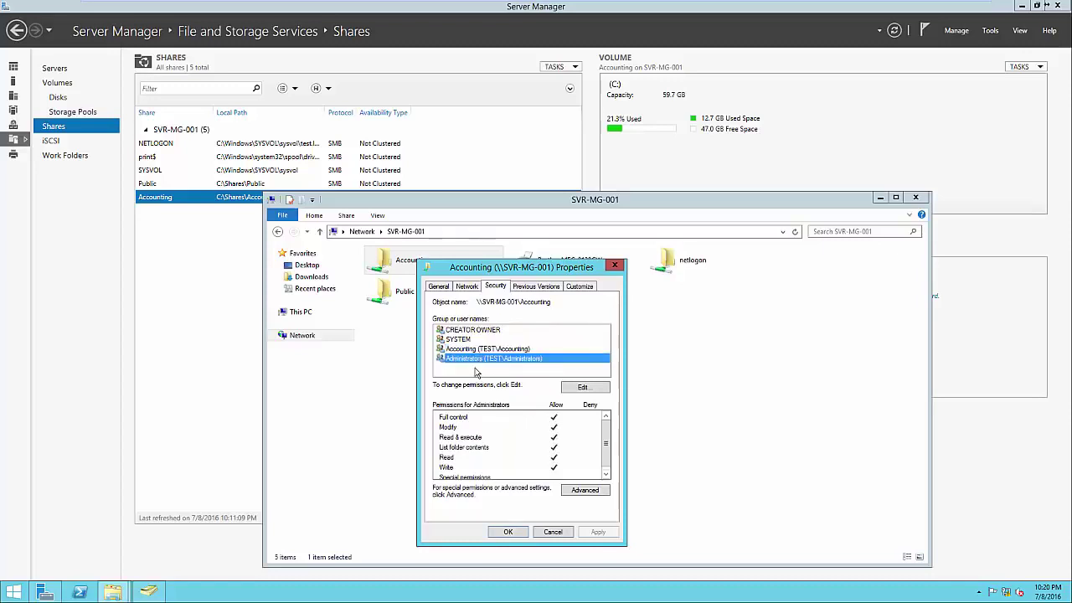
left_click(479, 372)
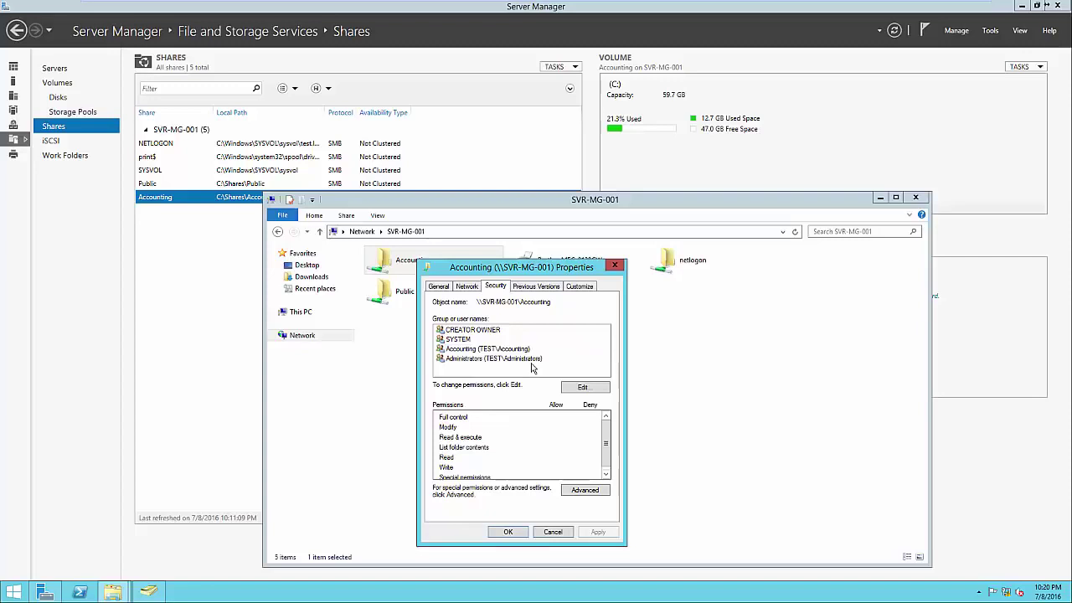
left_click(517, 533)
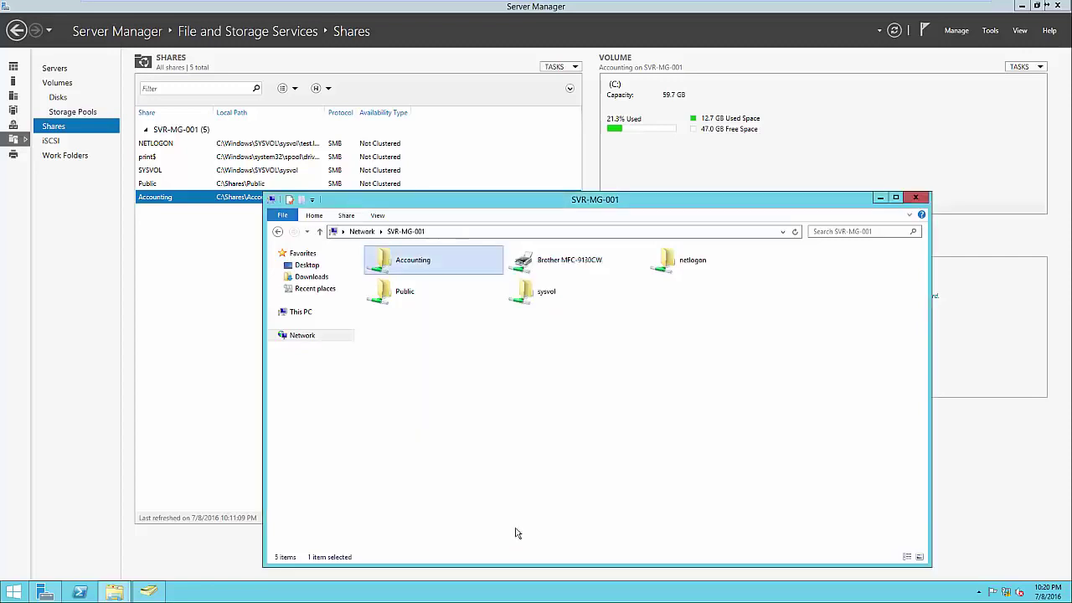
key("alt+F4")
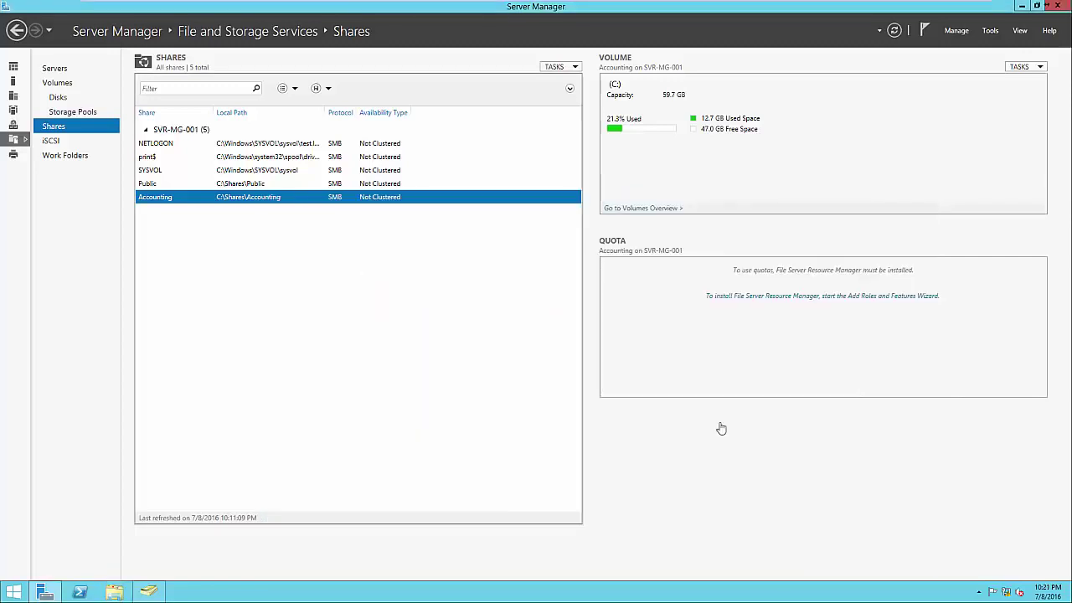